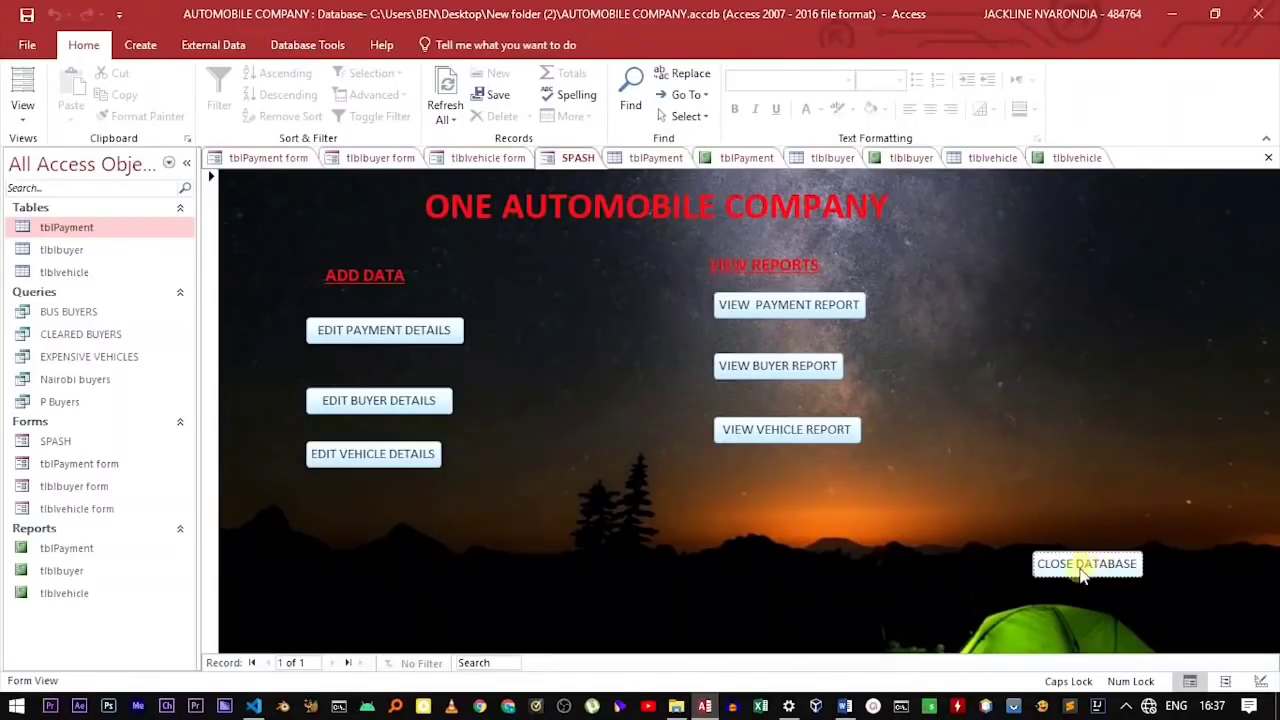
Step: Close the database from the splash form, saving the pending form design changes, and reopen AUTOMOBILE COMPANY.accdb
{"action": "left_click", "coordinate": [1088, 567]}
{"action": "left_click", "coordinate": [567, 410]}
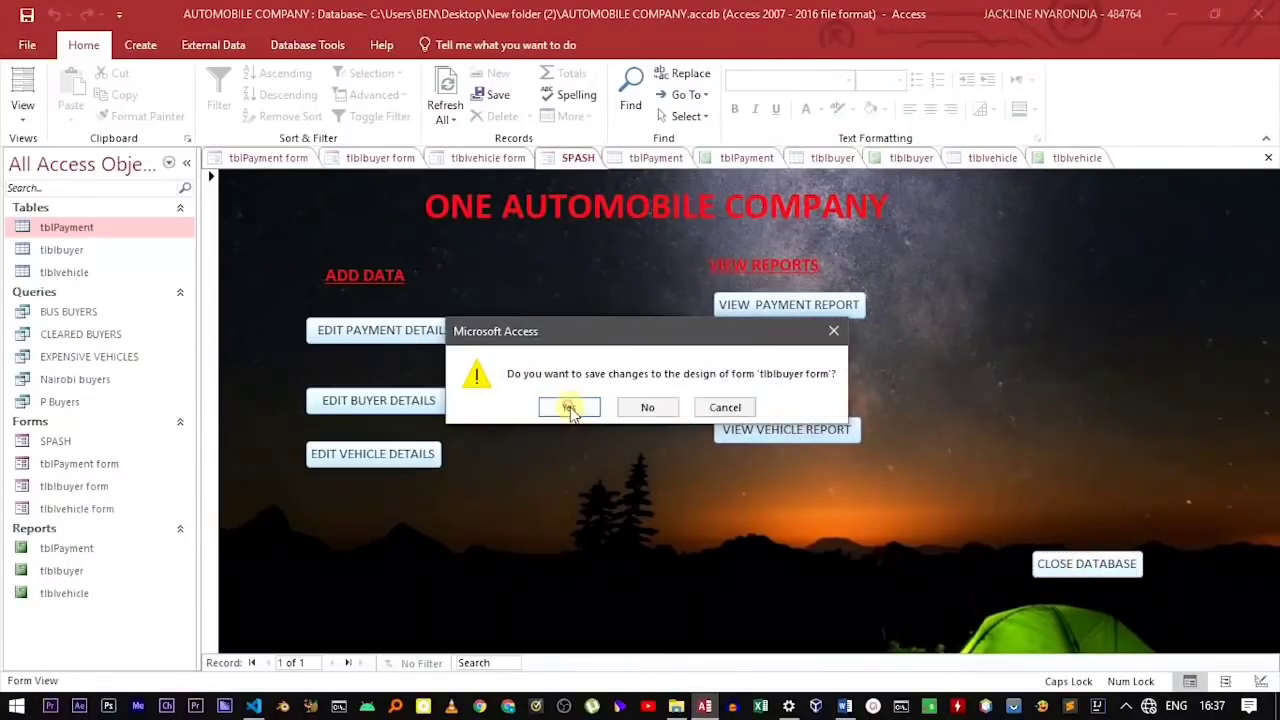
{"action": "left_click", "coordinate": [570, 408]}
{"action": "left_click", "coordinate": [571, 409]}
{"action": "left_click", "coordinate": [570, 409]}
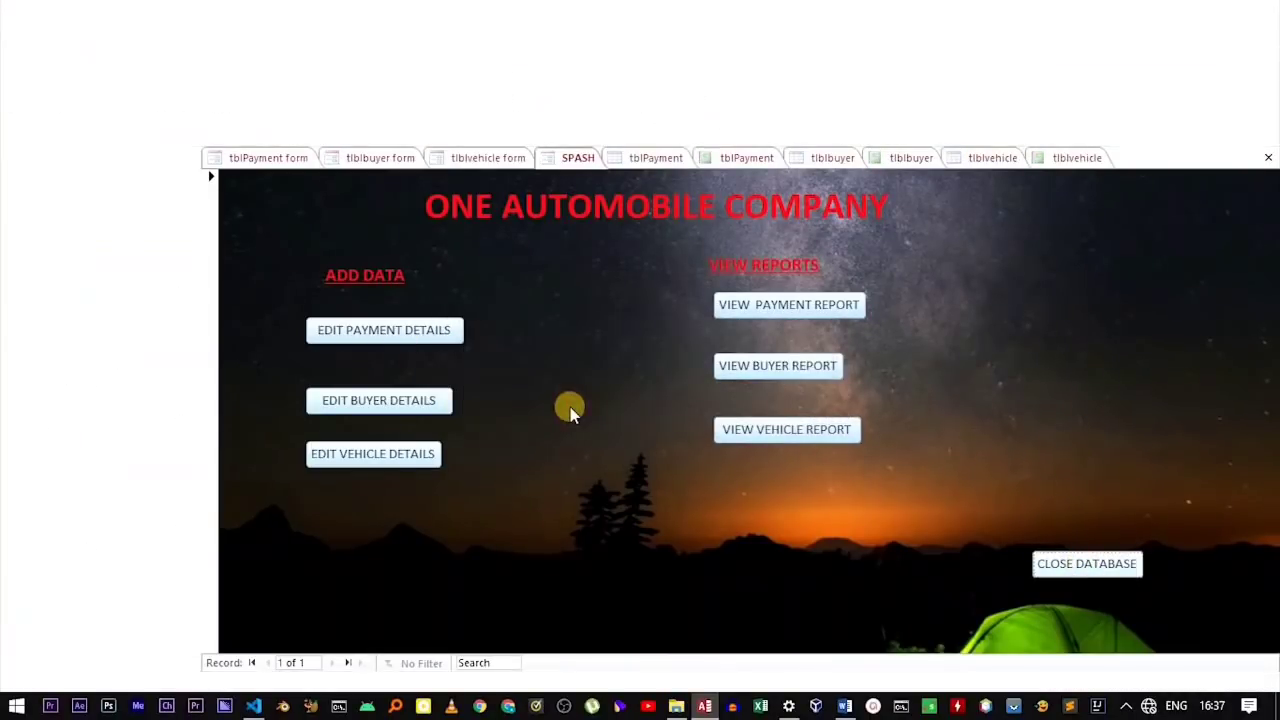
{"action": "right_click", "coordinate": [708, 700]}
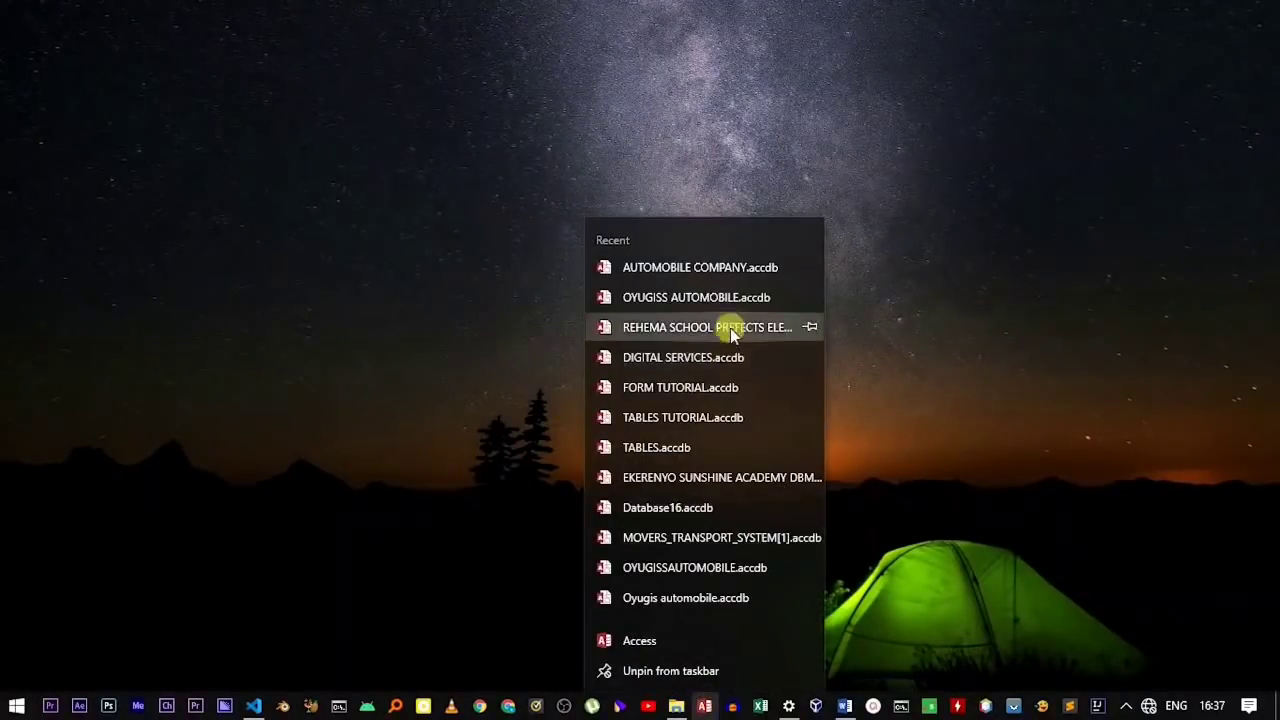
{"action": "left_click", "coordinate": [718, 263]}
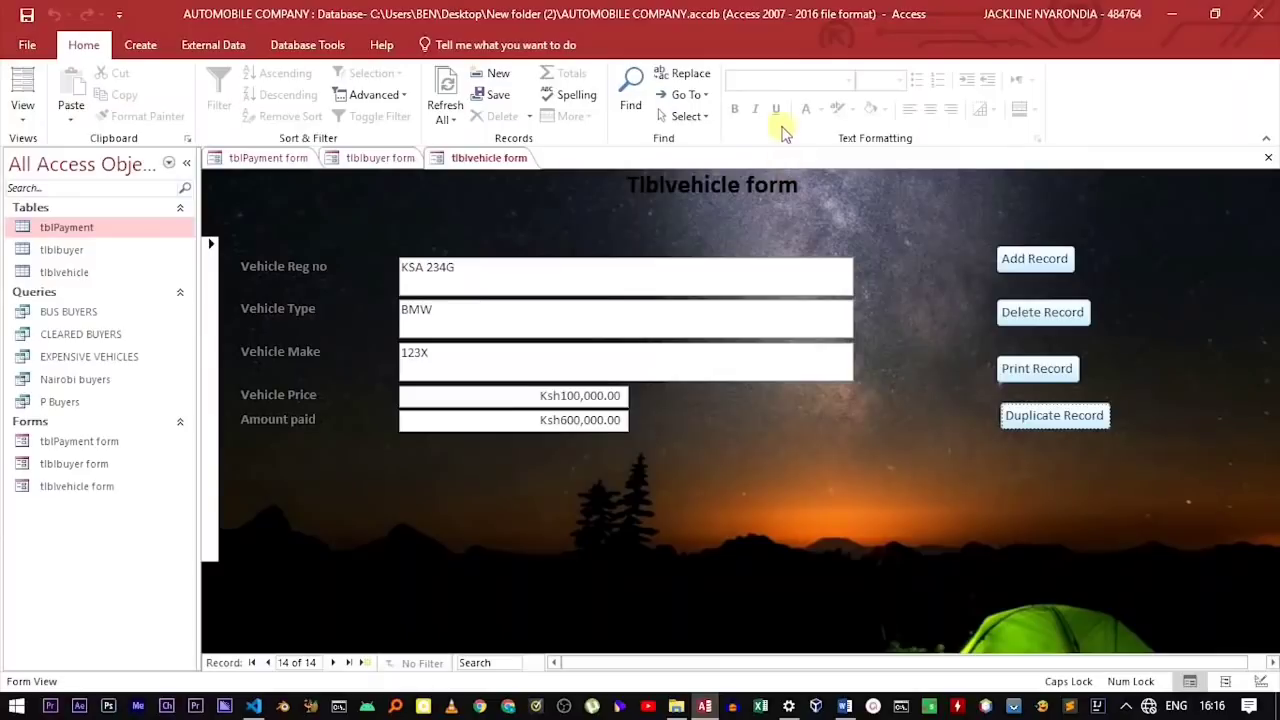
{"action": "left_click", "coordinate": [505, 162]}
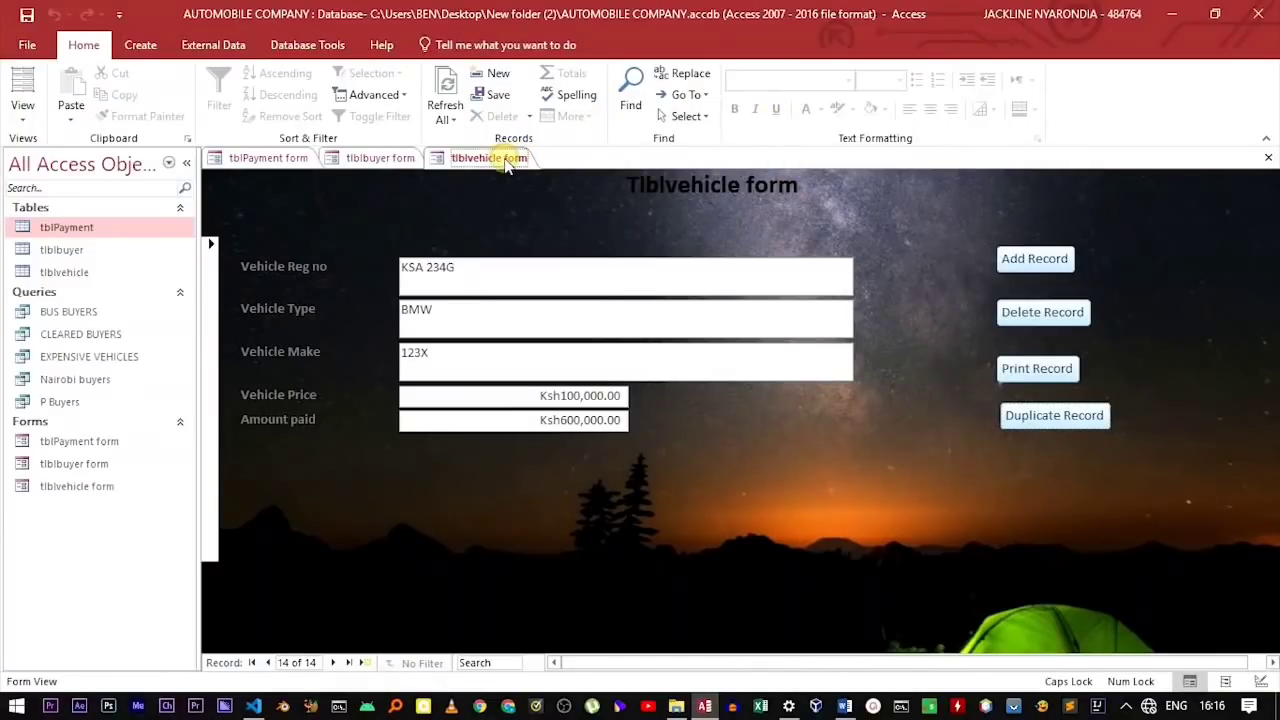
{"action": "left_click", "coordinate": [400, 157]}
{"action": "left_click", "coordinate": [489, 161]}
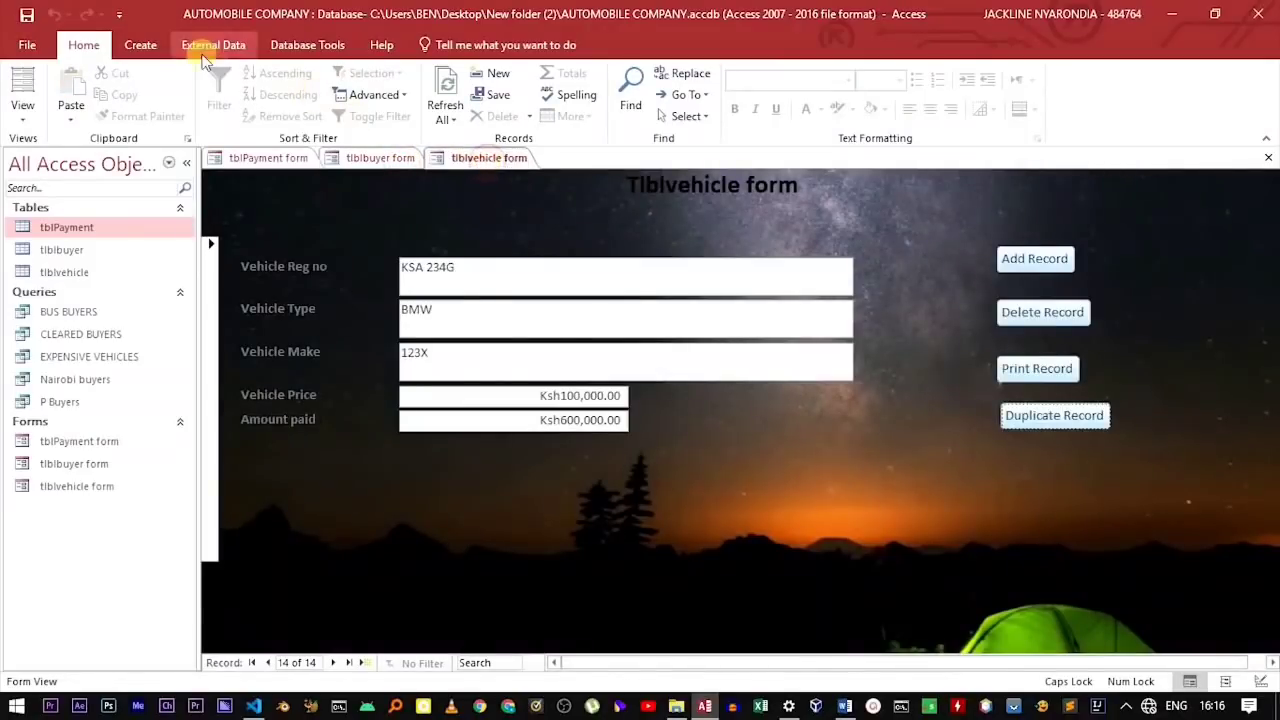
Step: Create a blank form without the field list showing and switch it to Design View
{"action": "left_click", "coordinate": [140, 47]}
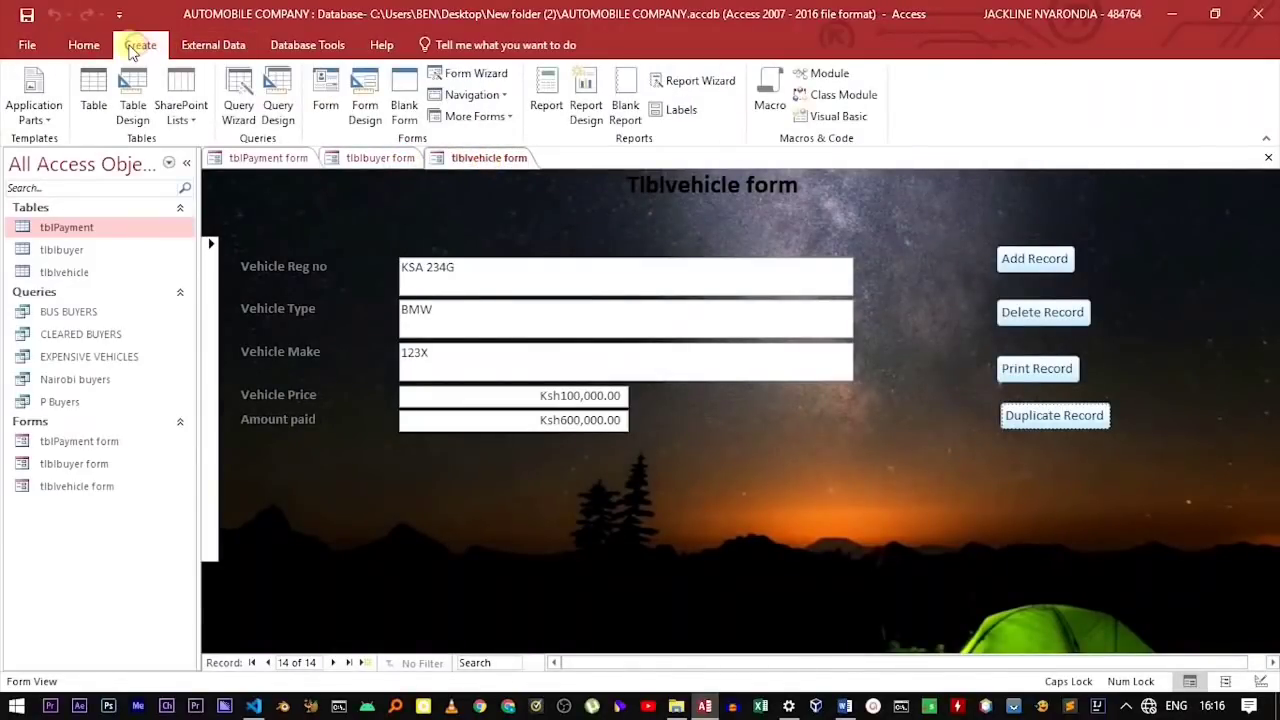
{"action": "left_click", "coordinate": [402, 110]}
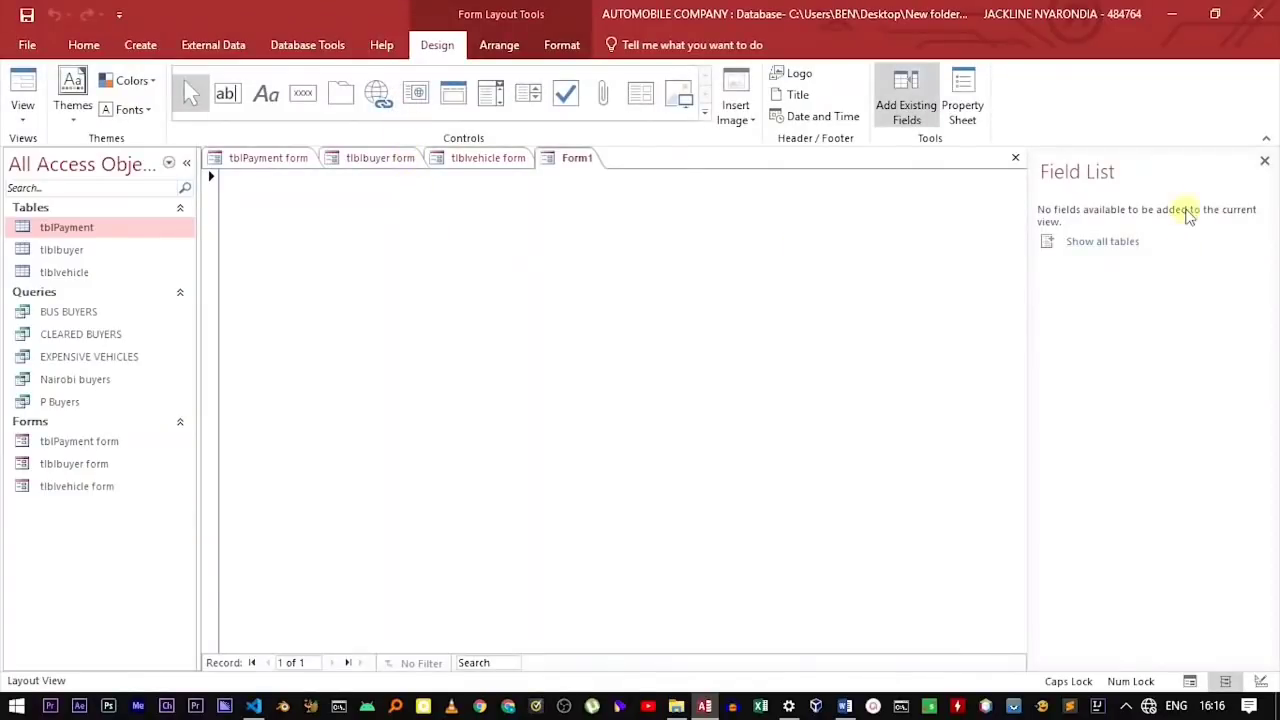
{"action": "left_click", "coordinate": [1264, 163]}
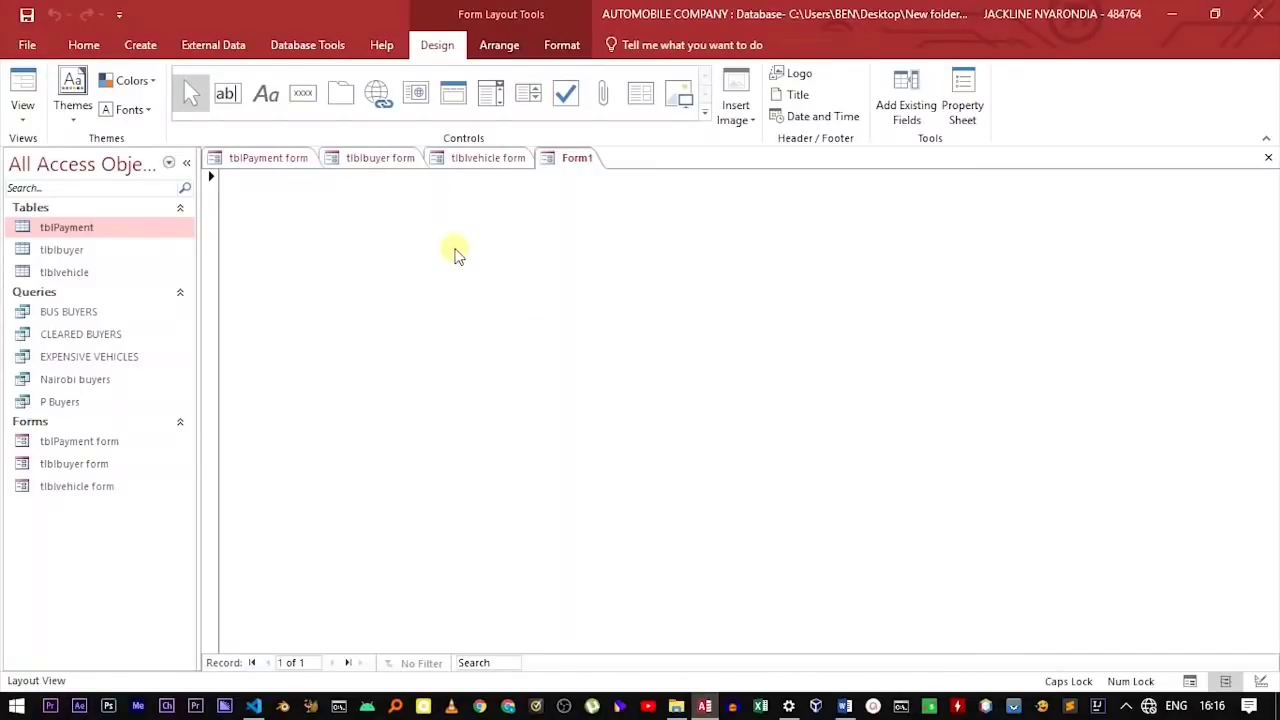
{"action": "right_click", "coordinate": [455, 255]}
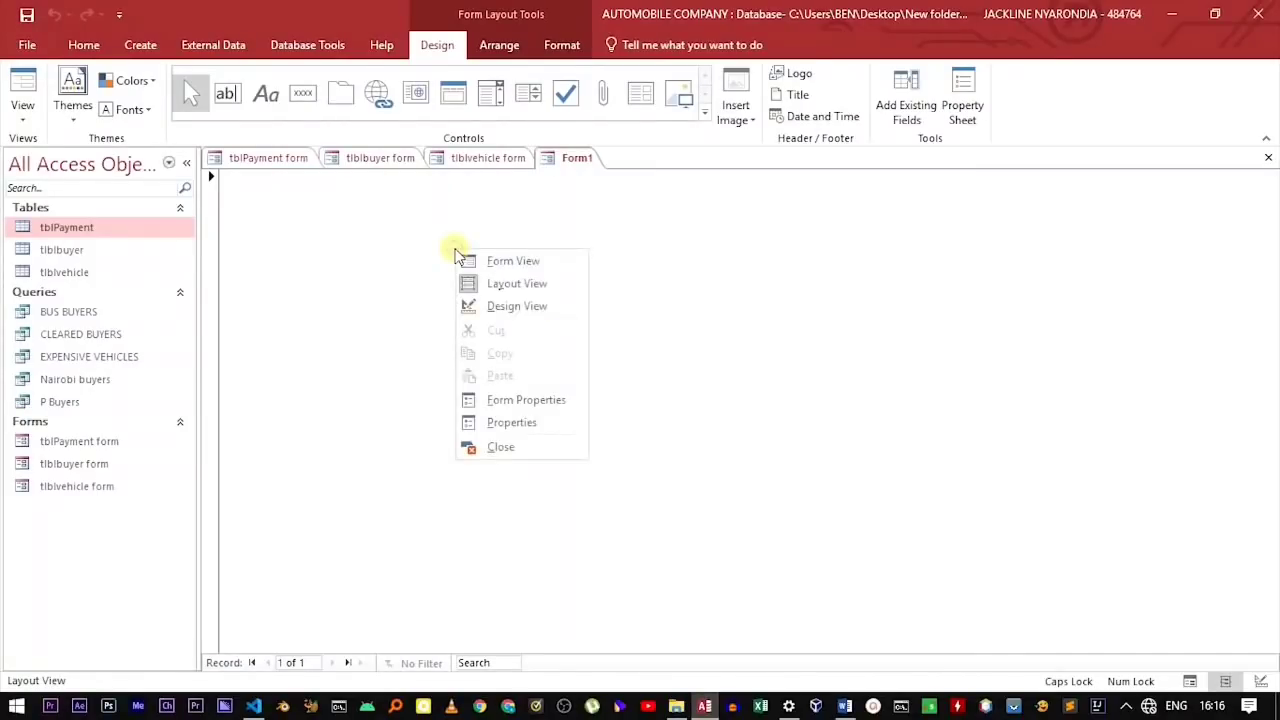
{"action": "left_click", "coordinate": [497, 304]}
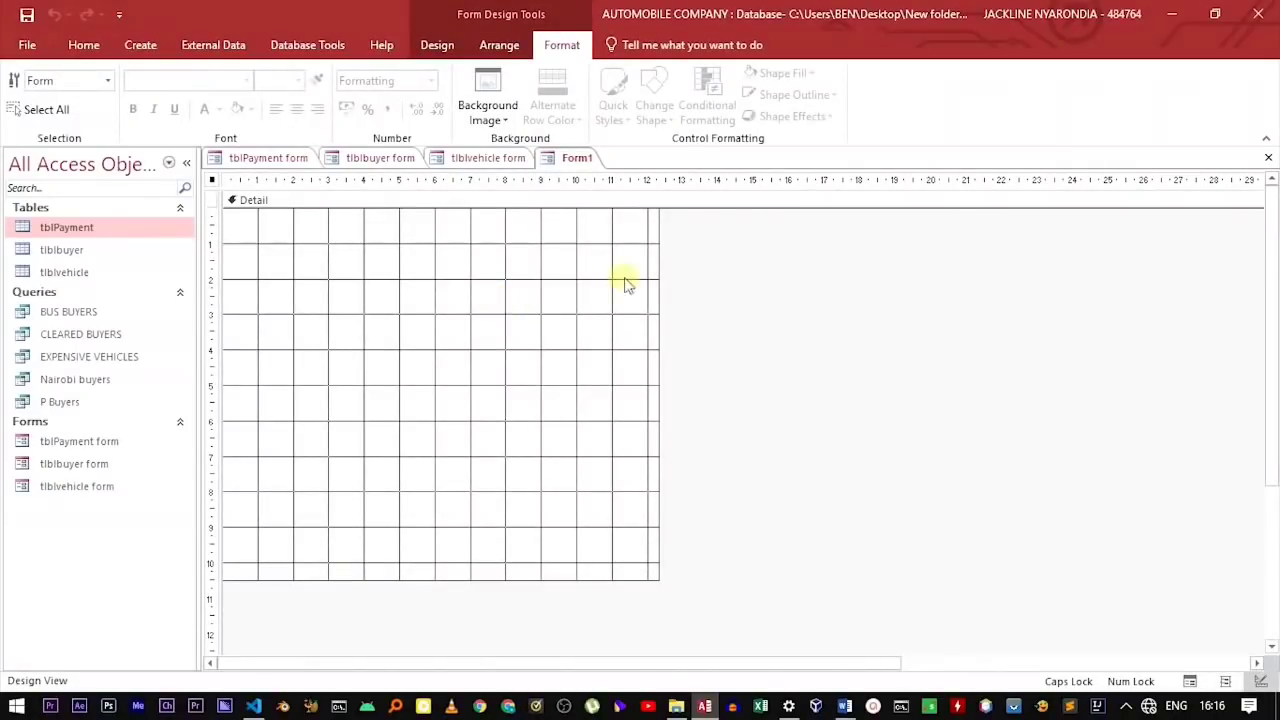
Step: Enlarge the form's Detail section to about 28 units wide and 12 units high on the rulers
{"action": "left_click_drag", "start_coordinate": [655, 223], "coordinate": [1180, 240]}
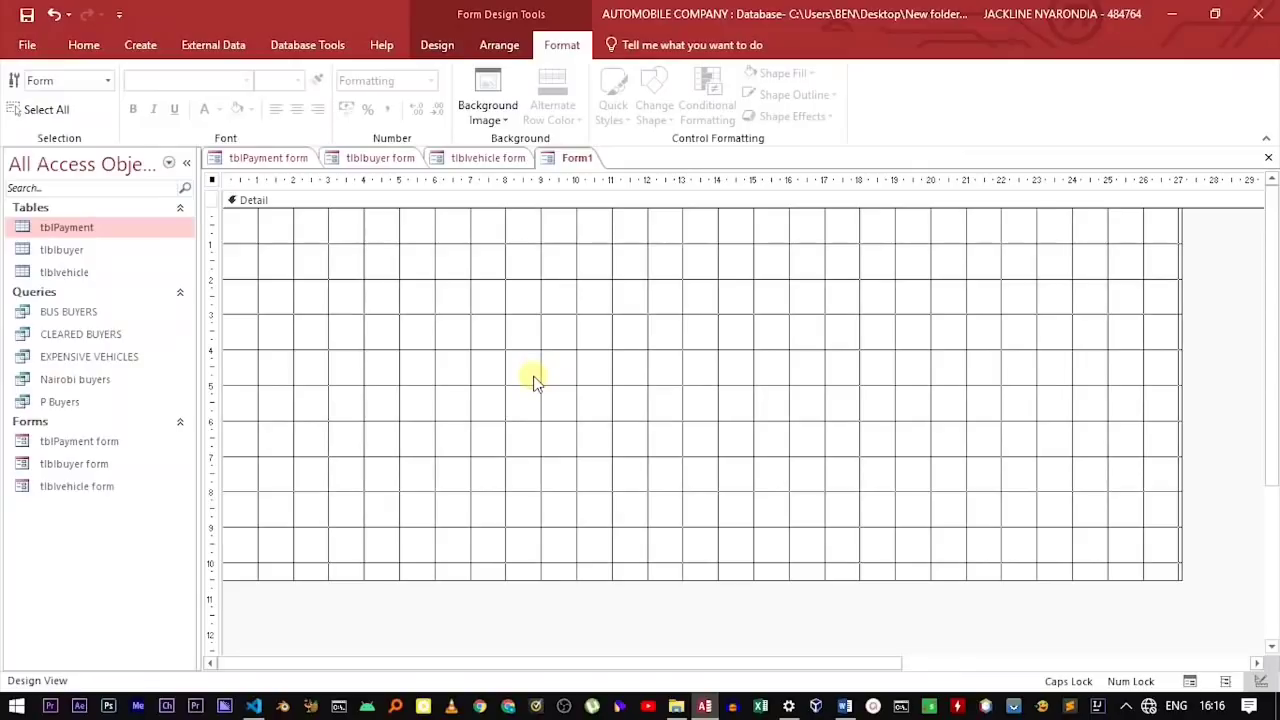
{"action": "left_click_drag", "start_coordinate": [455, 582], "coordinate": [457, 632]}
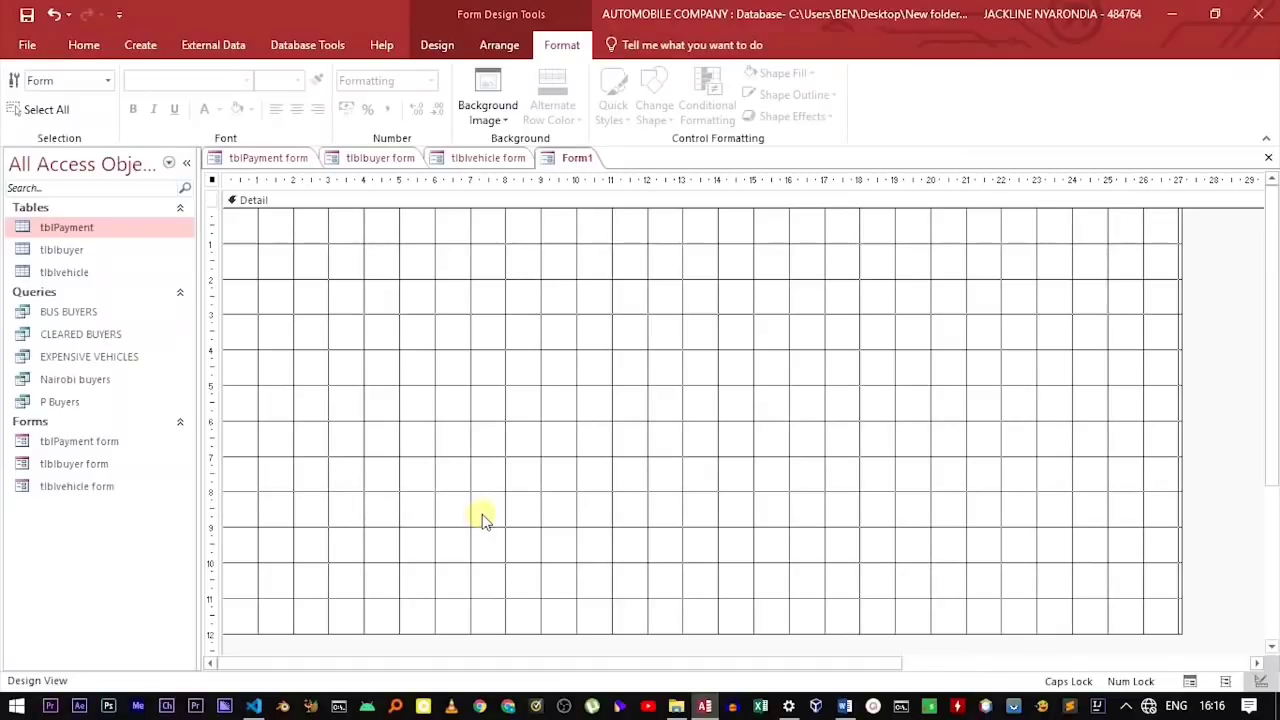
{"action": "left_click_drag", "start_coordinate": [1183, 226], "coordinate": [1213, 226]}
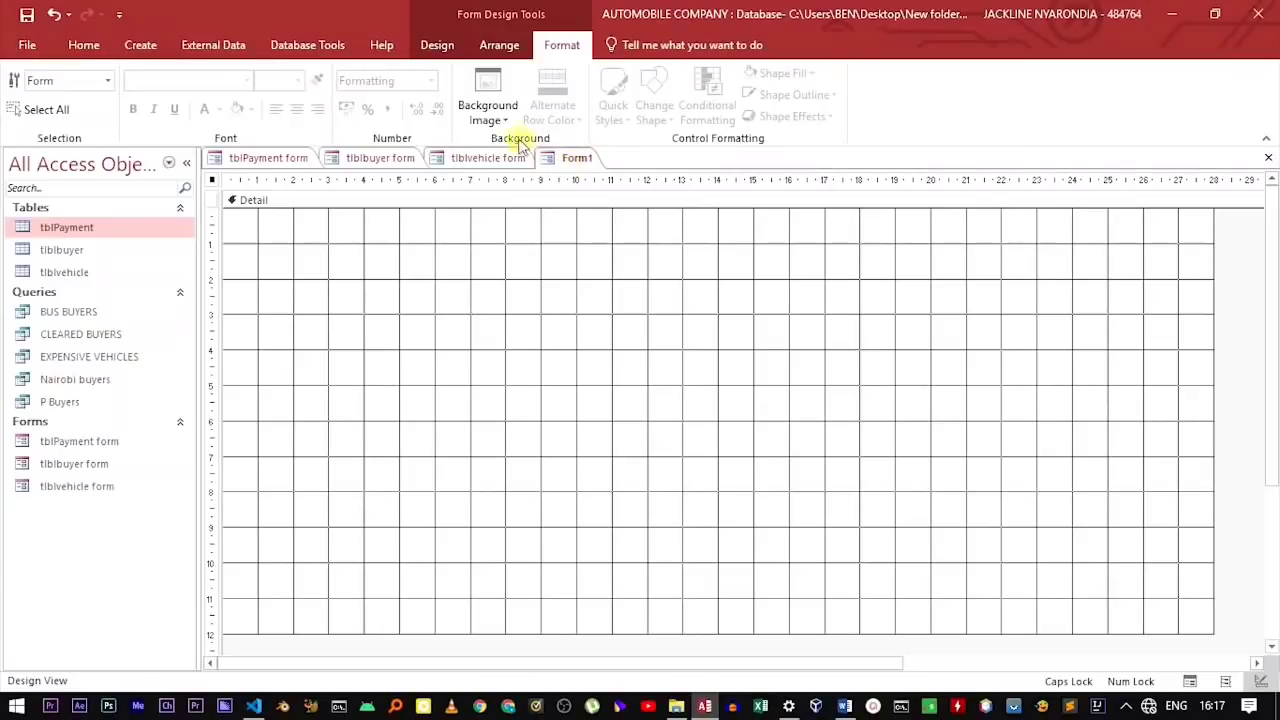
Step: Apply the DADG gallery image as the form background and widen the form to just past the 29 ruler mark
{"action": "left_click", "coordinate": [500, 118]}
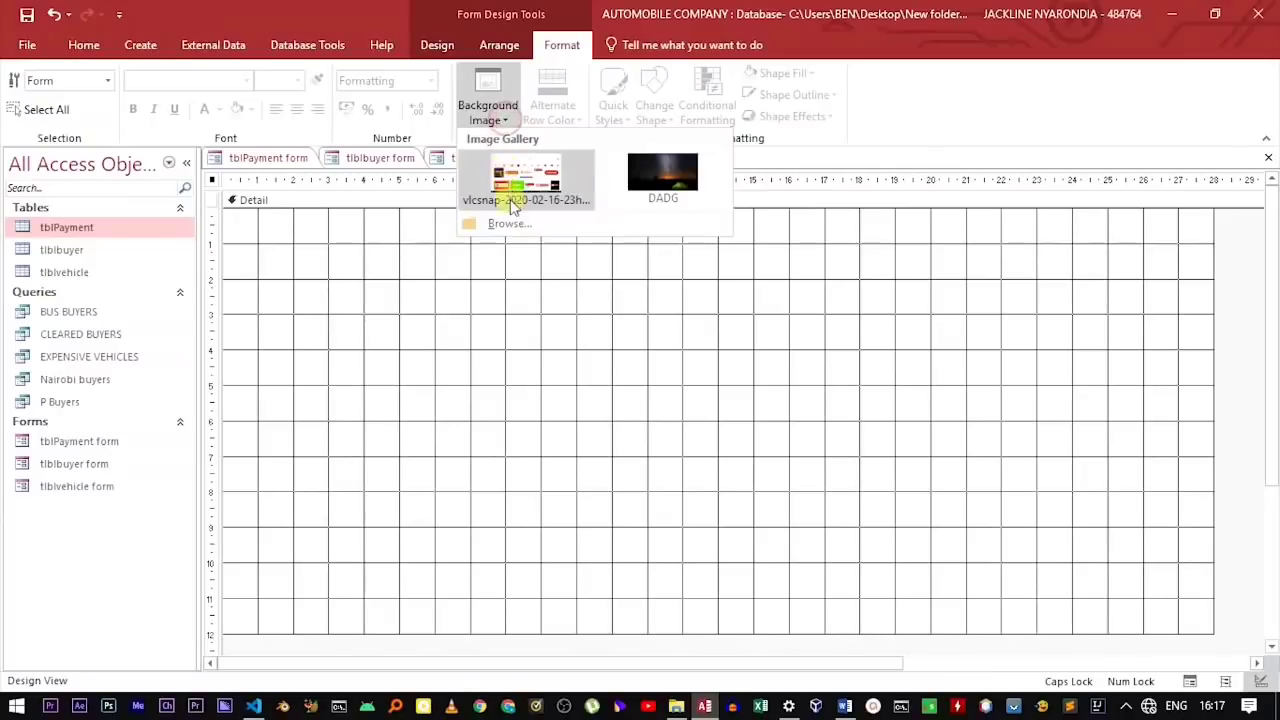
{"action": "left_click", "coordinate": [663, 180]}
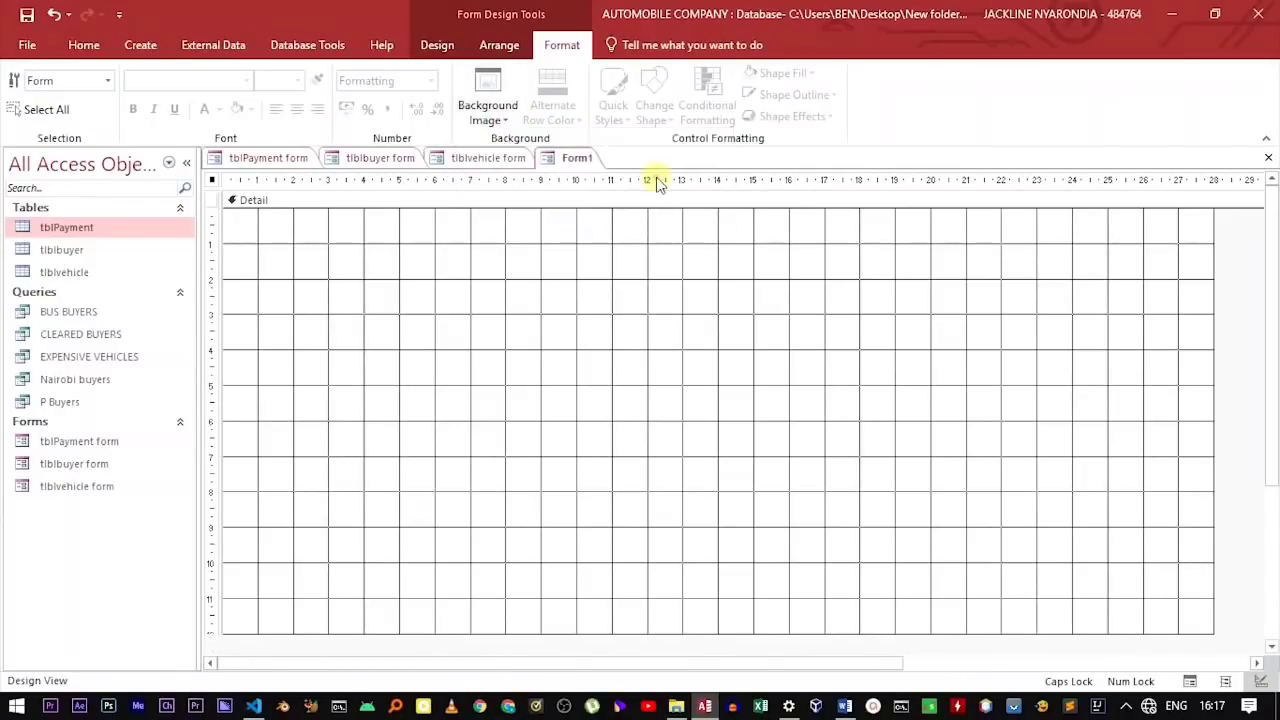
{"action": "left_click_drag", "start_coordinate": [1210, 229], "coordinate": [1262, 242]}
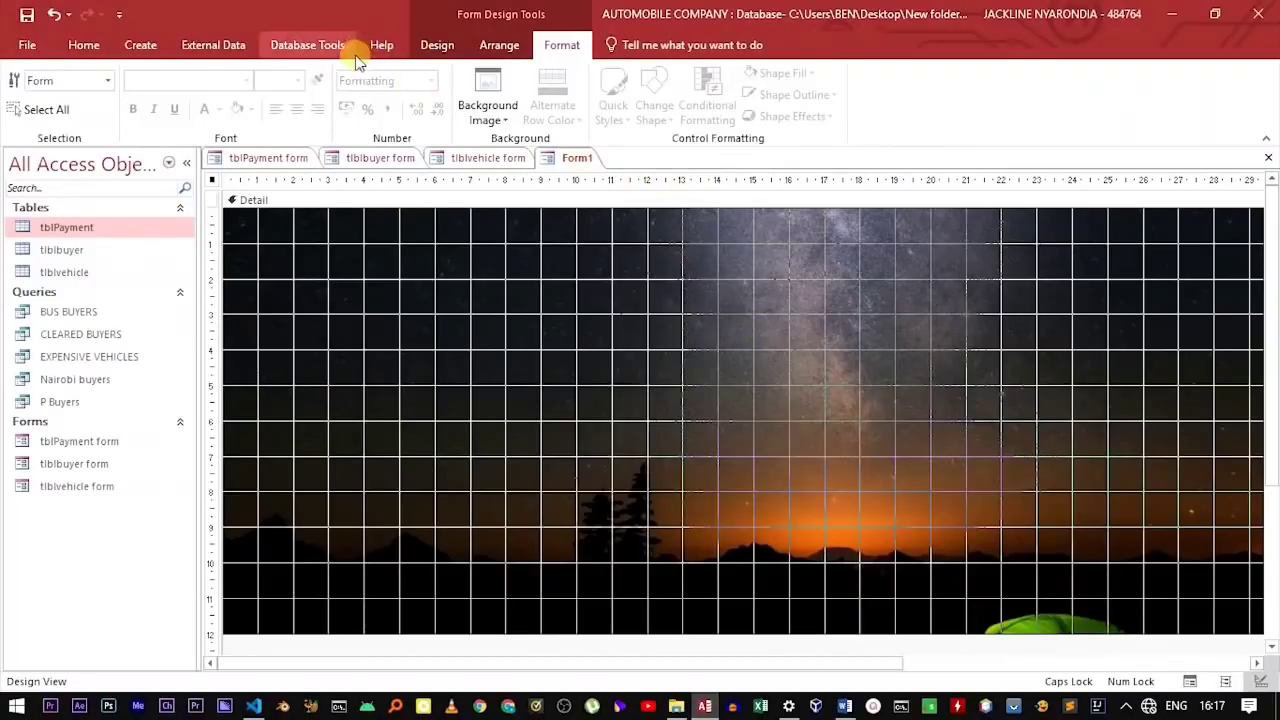
Step: Add a label reading "ONE AUTOMOBILE COMPANY" near the form's upper edge and shift it slightly left and down
{"action": "left_click", "coordinate": [495, 47]}
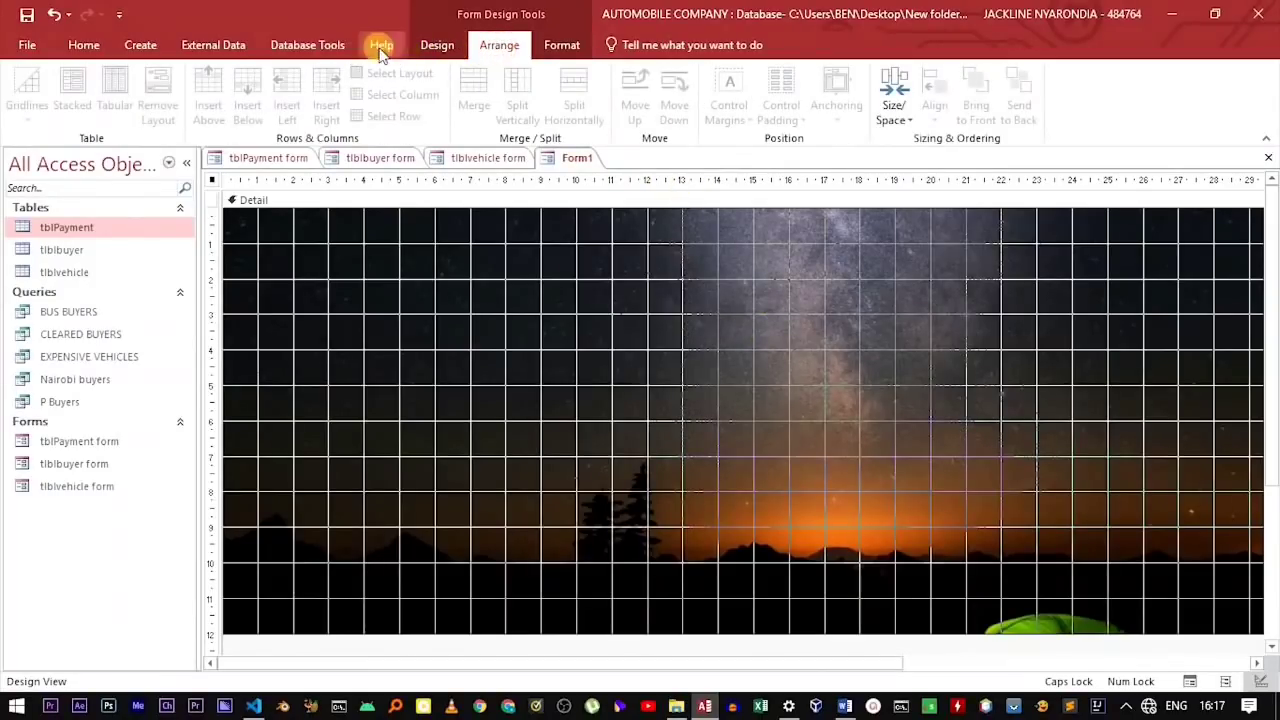
{"action": "left_click", "coordinate": [430, 45]}
{"action": "left_click", "coordinate": [266, 90]}
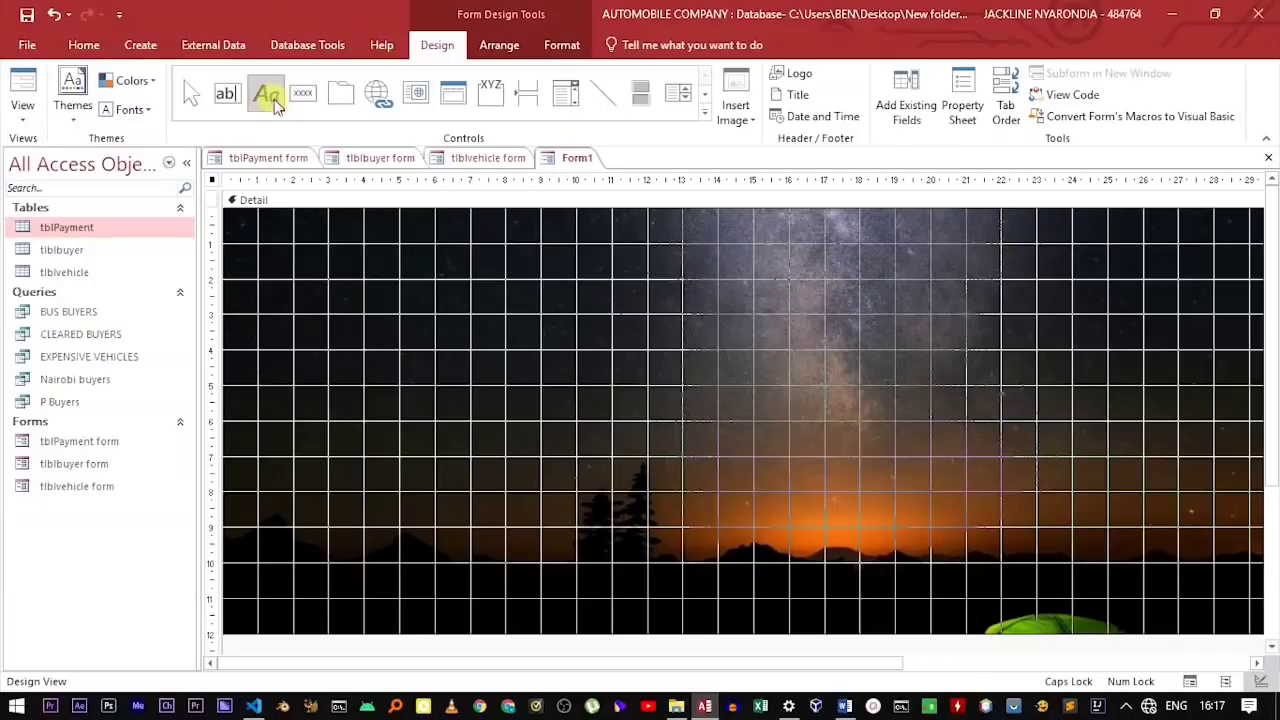
{"action": "mouse_move", "coordinate": [573, 237]}
{"action": "left_mouse_down"}
{"action": "mouse_move", "coordinate": [823, 285]}
{"action": "mouse_move", "coordinate": [937, 285]}
{"action": "left_mouse_up"}
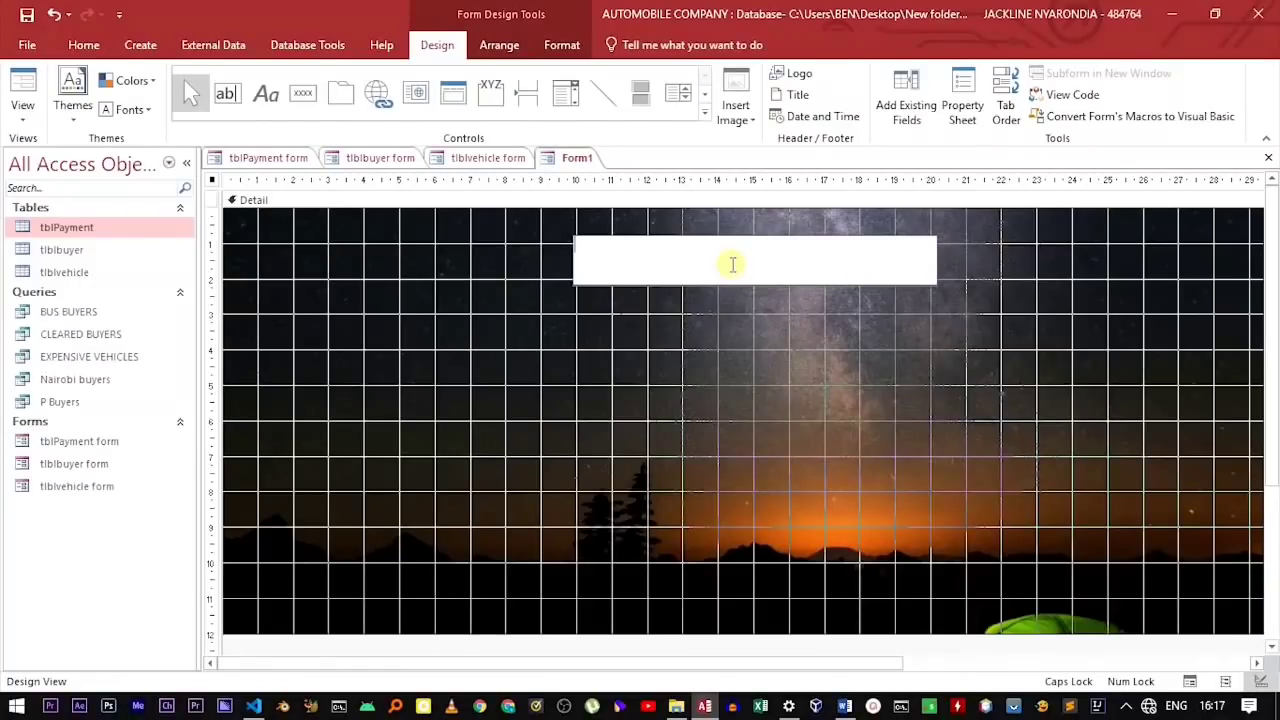
{"action": "type", "text": "ONE AUTOMOBILE COMPANY"}
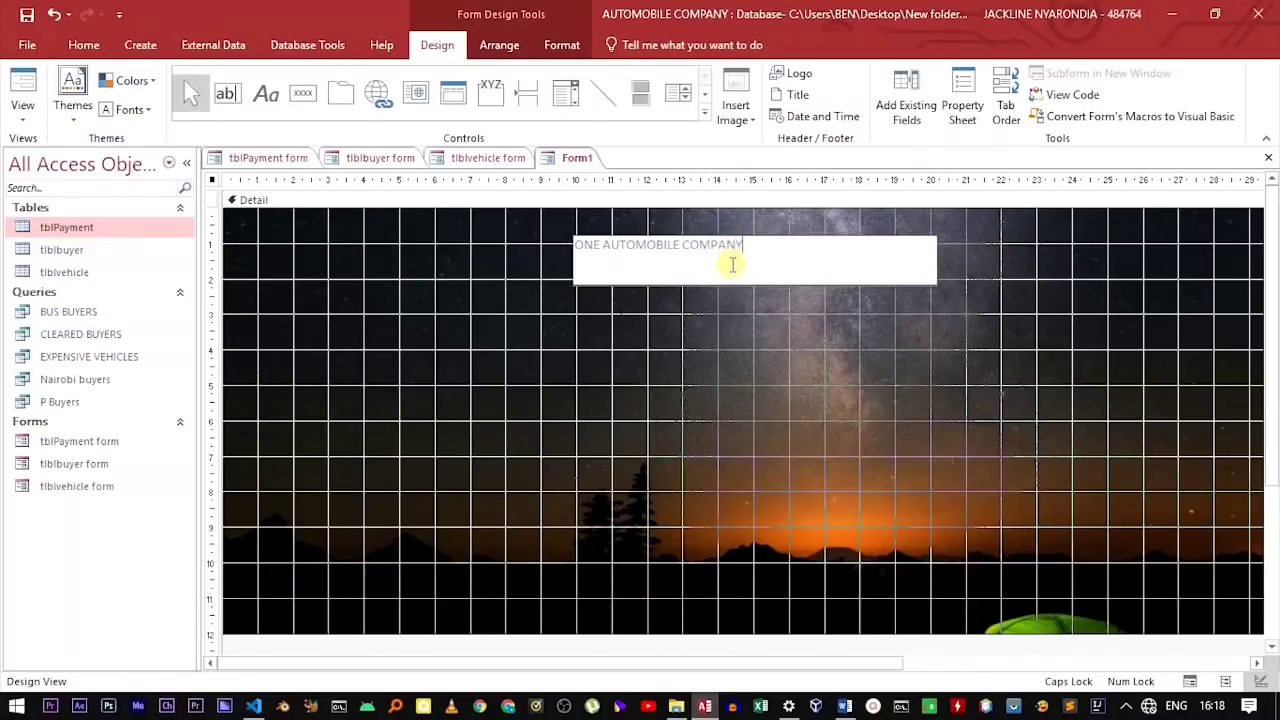
{"action": "key", "text": "Return"}
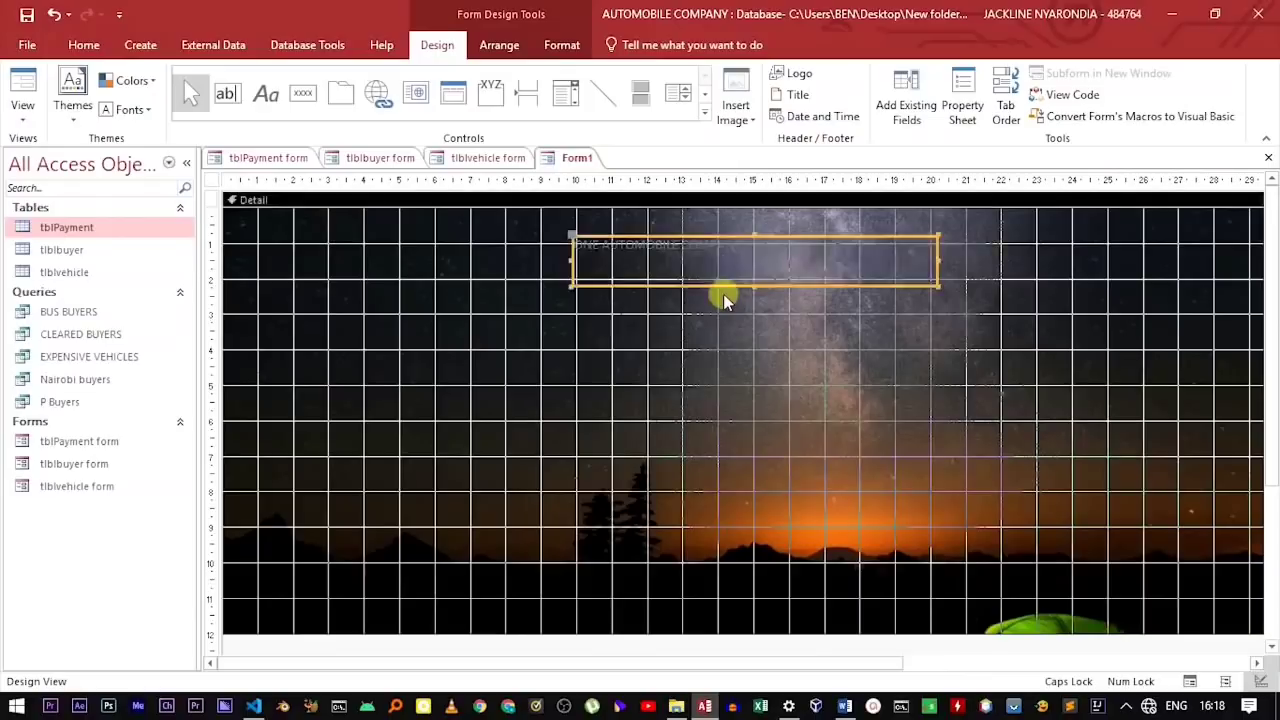
{"action": "left_click_drag", "start_coordinate": [822, 238], "coordinate": [777, 246]}
Step: Make the "ONE AUTOMOBILE COMPANY" title label bold with a red font colour
{"action": "left_click", "coordinate": [686, 251]}
{"action": "left_click_drag", "start_coordinate": [700, 252], "coordinate": [522, 254]}
{"action": "left_click", "coordinate": [560, 45]}
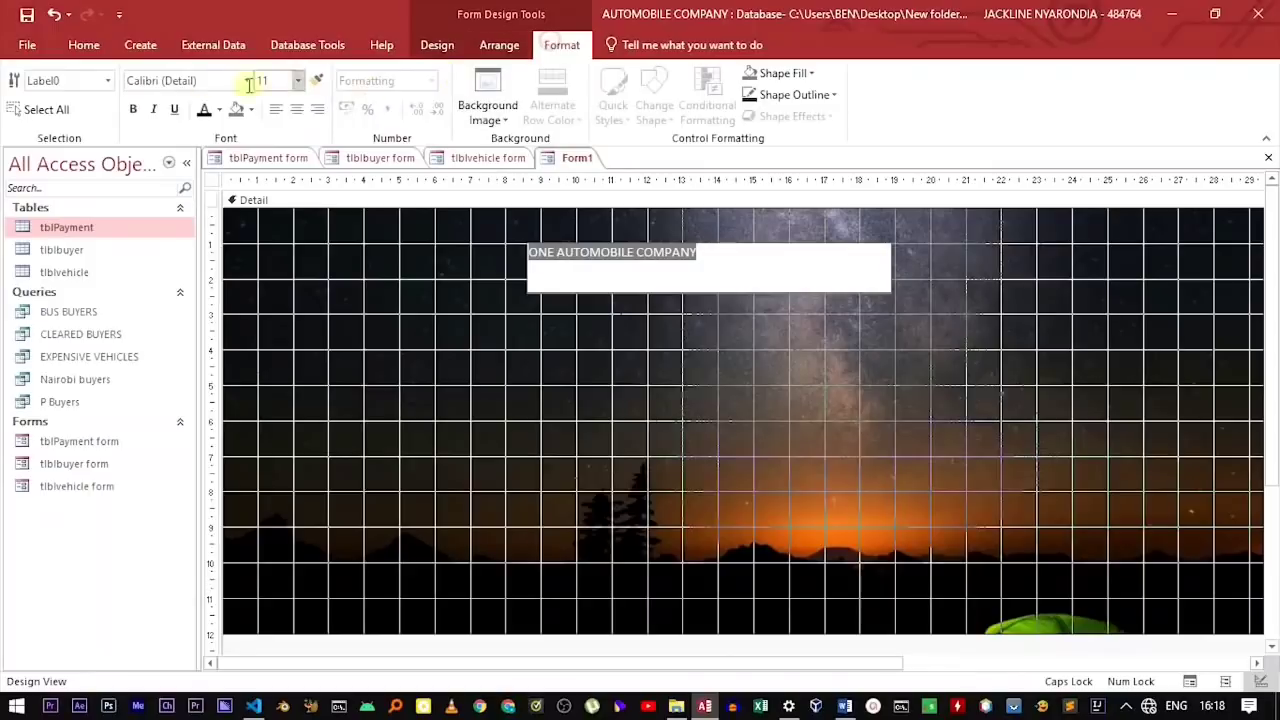
{"action": "left_click", "coordinate": [140, 110]}
{"action": "left_click", "coordinate": [220, 112]}
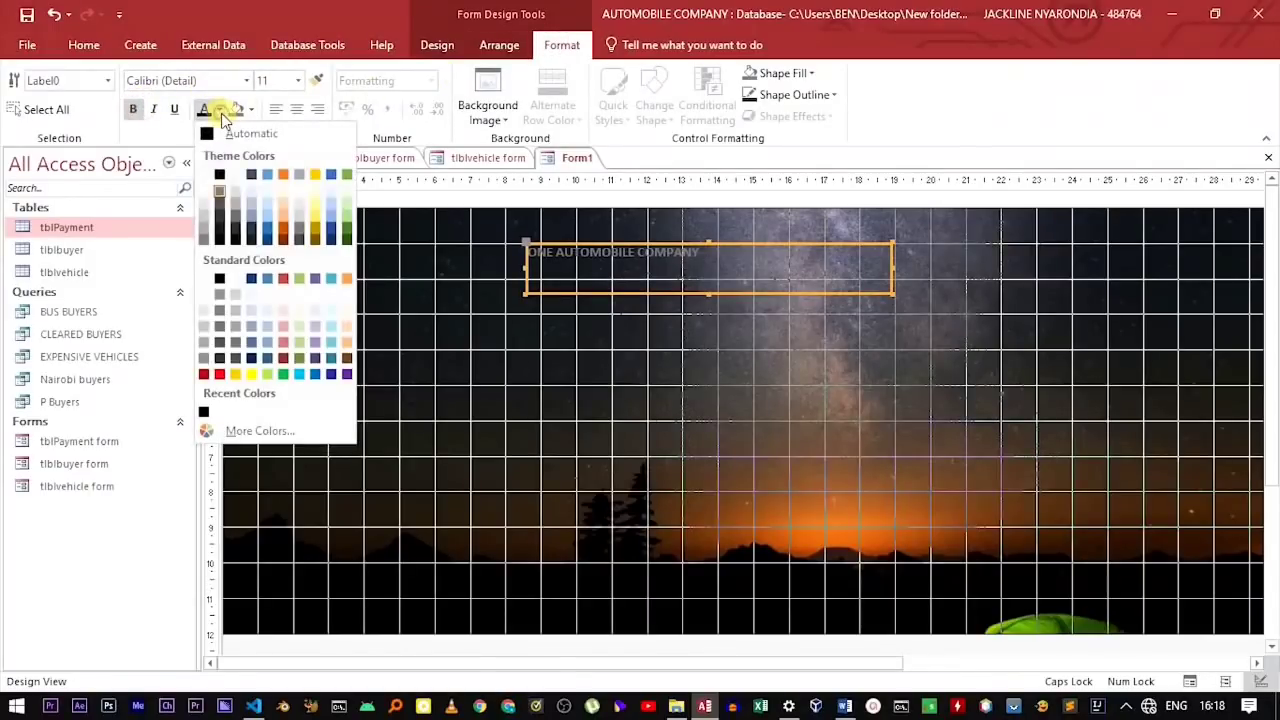
{"action": "left_click", "coordinate": [219, 375]}
Step: Try a dark blue font colour on the title label
{"action": "left_click", "coordinate": [720, 260]}
{"action": "double_click", "coordinate": [720, 260]}
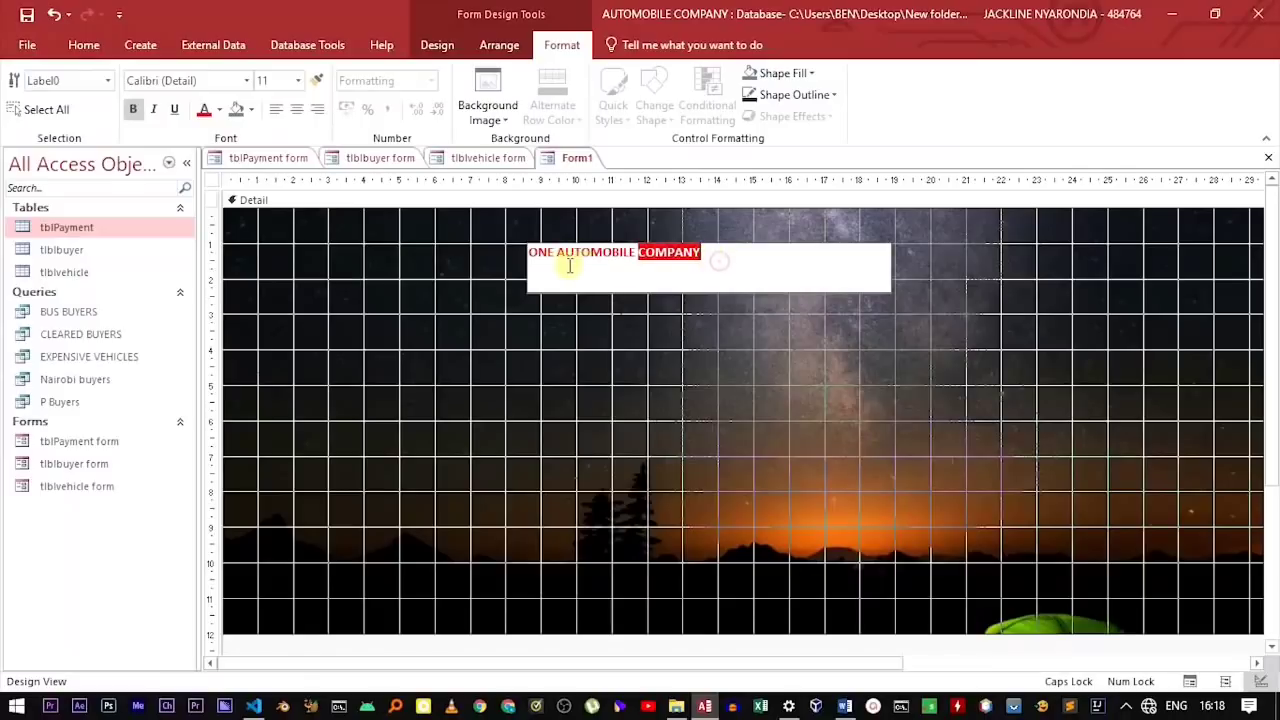
{"action": "left_click_drag", "start_coordinate": [708, 252], "coordinate": [512, 245]}
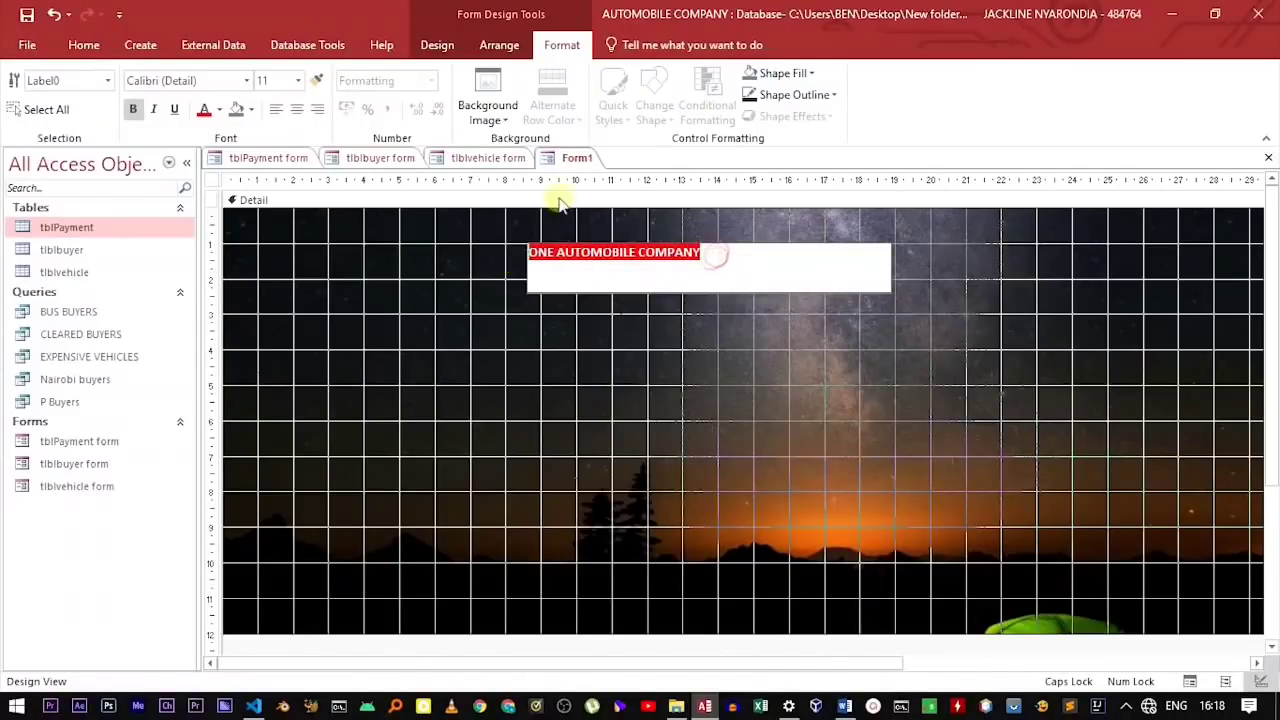
{"action": "left_click", "coordinate": [219, 109]}
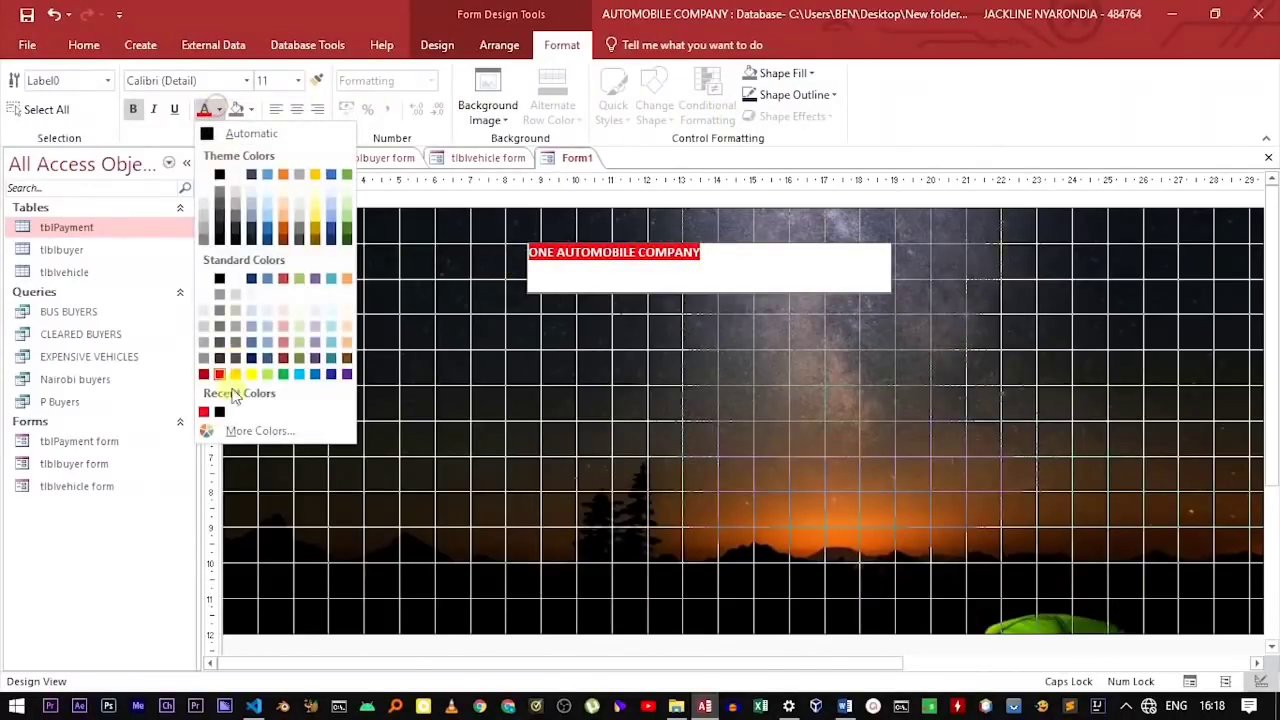
{"action": "left_click", "coordinate": [251, 279]}
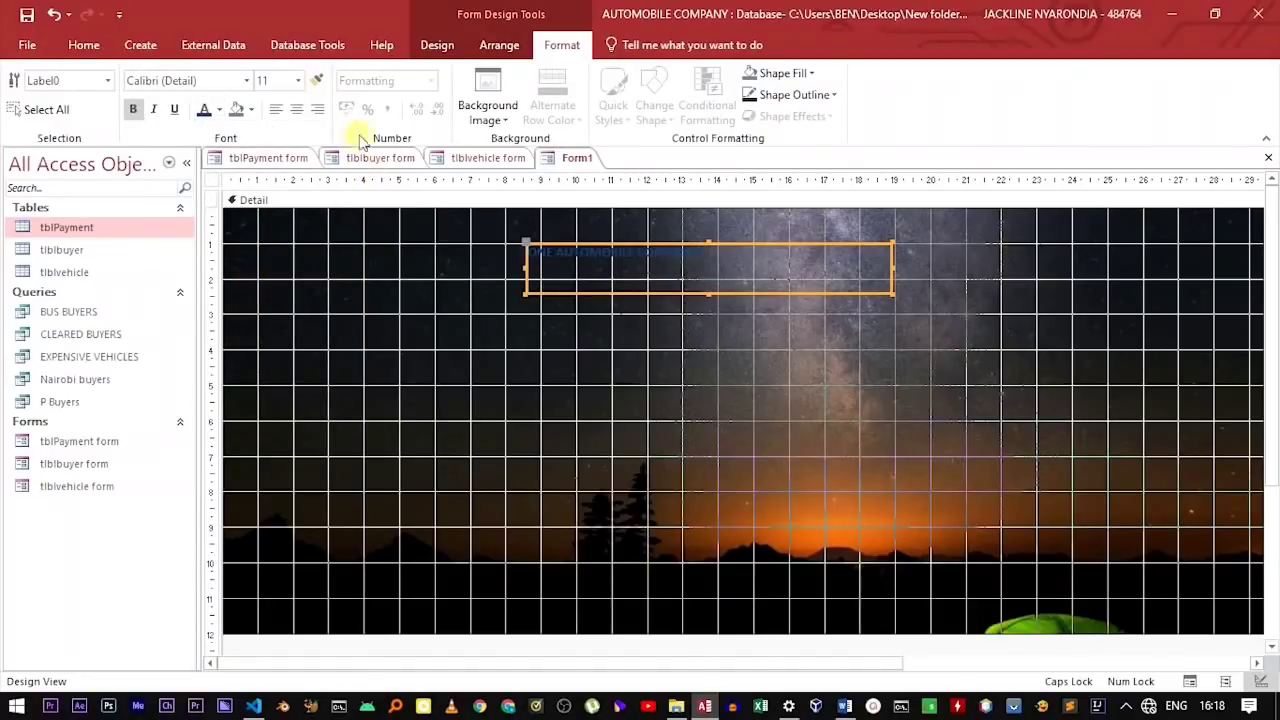
Step: Set the title label's font colour to the standard dark red
{"action": "left_click", "coordinate": [219, 109]}
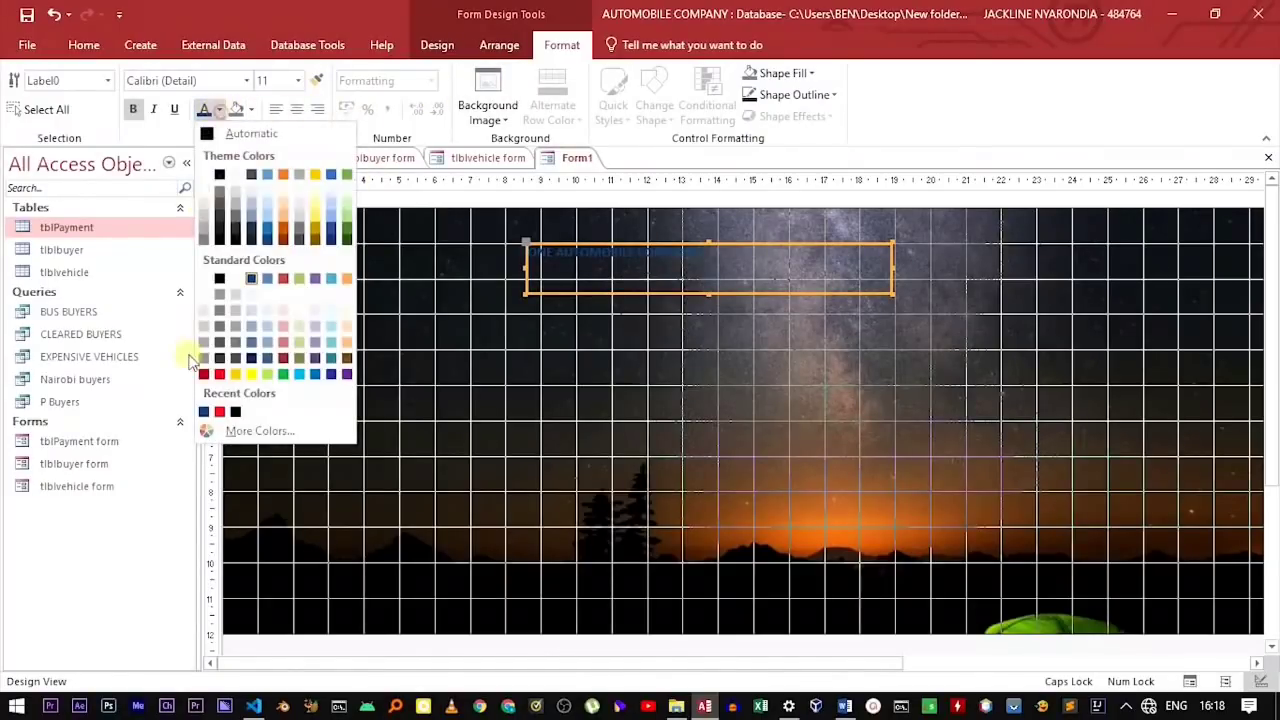
{"action": "left_click", "coordinate": [205, 373]}
{"action": "left_click", "coordinate": [724, 266]}
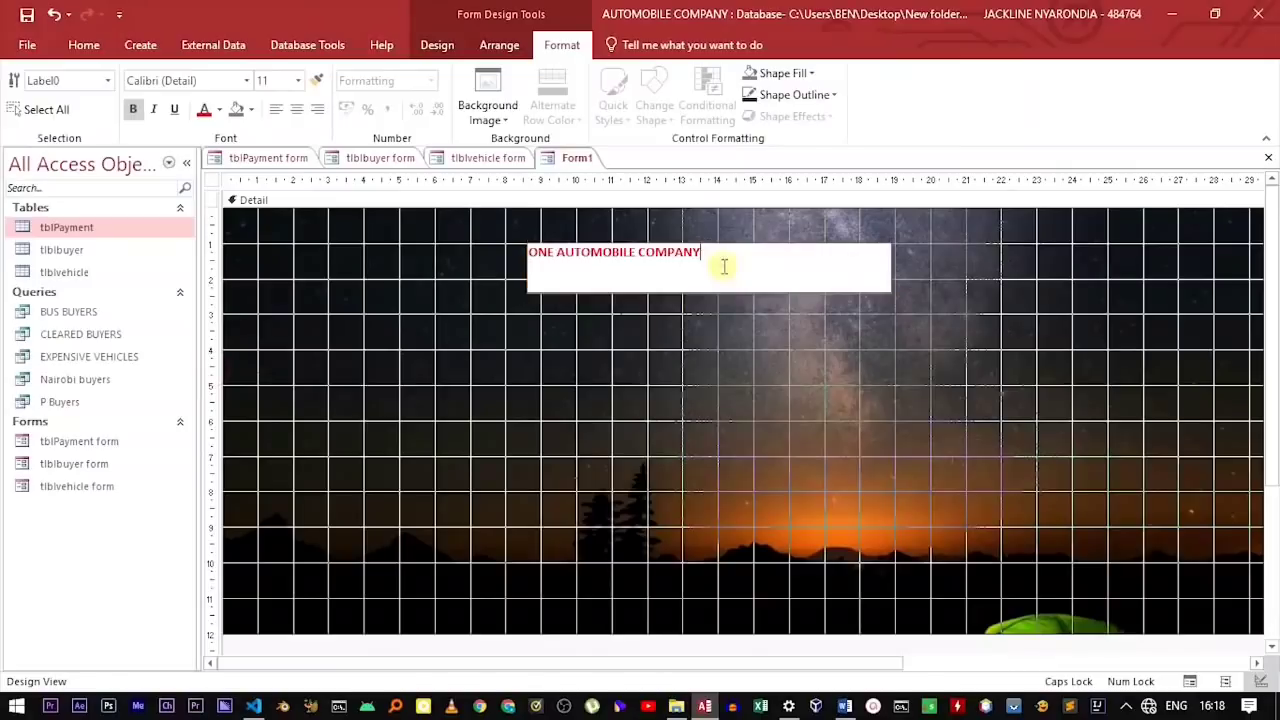
Step: Set the font size of the "ONE AUTOMOBILE COMPANY" title to 30
{"action": "left_click", "coordinate": [749, 257]}
{"action": "left_click_drag", "start_coordinate": [749, 257], "coordinate": [497, 217]}
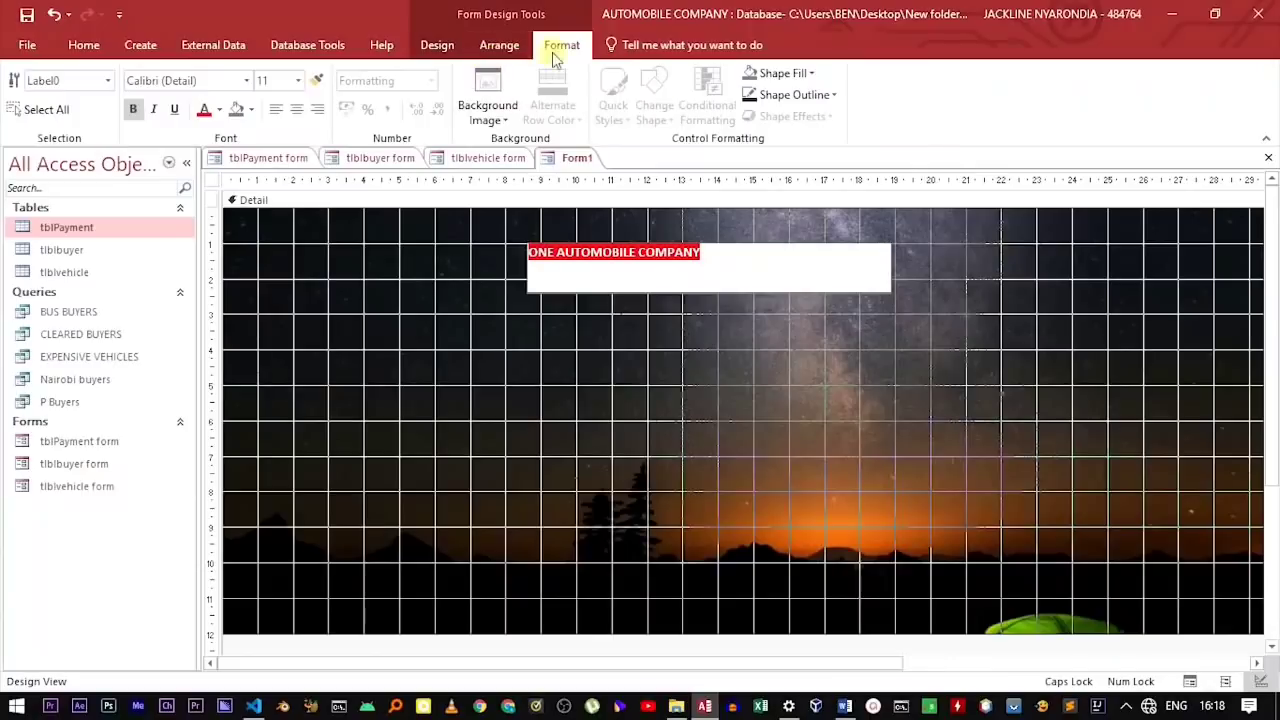
{"action": "left_click", "coordinate": [499, 45]}
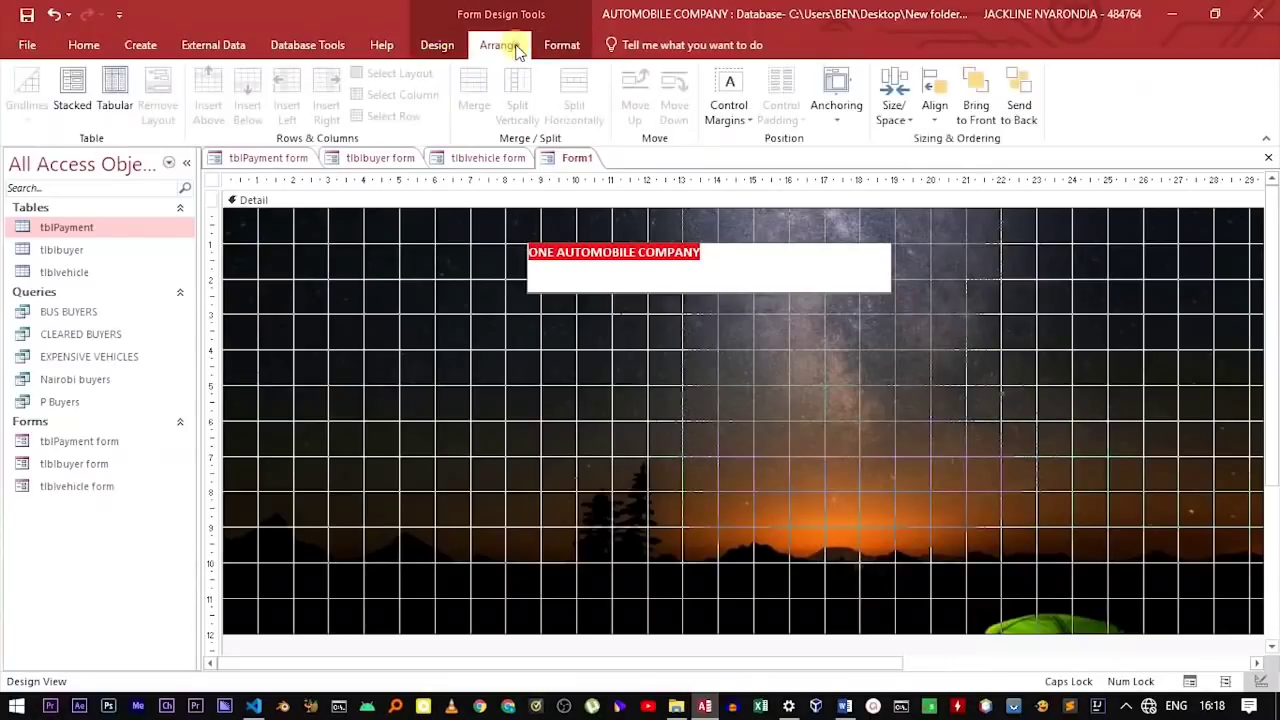
{"action": "left_click", "coordinate": [432, 47]}
{"action": "left_click", "coordinate": [575, 52]}
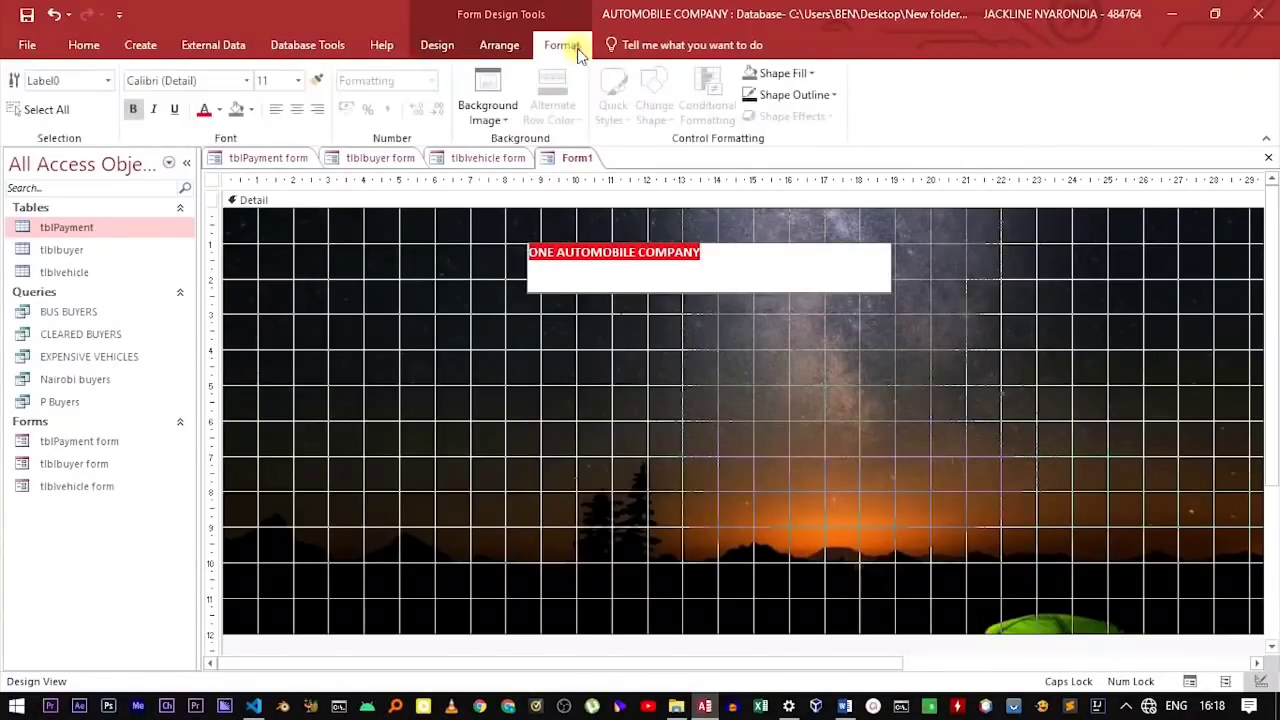
{"action": "left_click", "coordinate": [283, 83]}
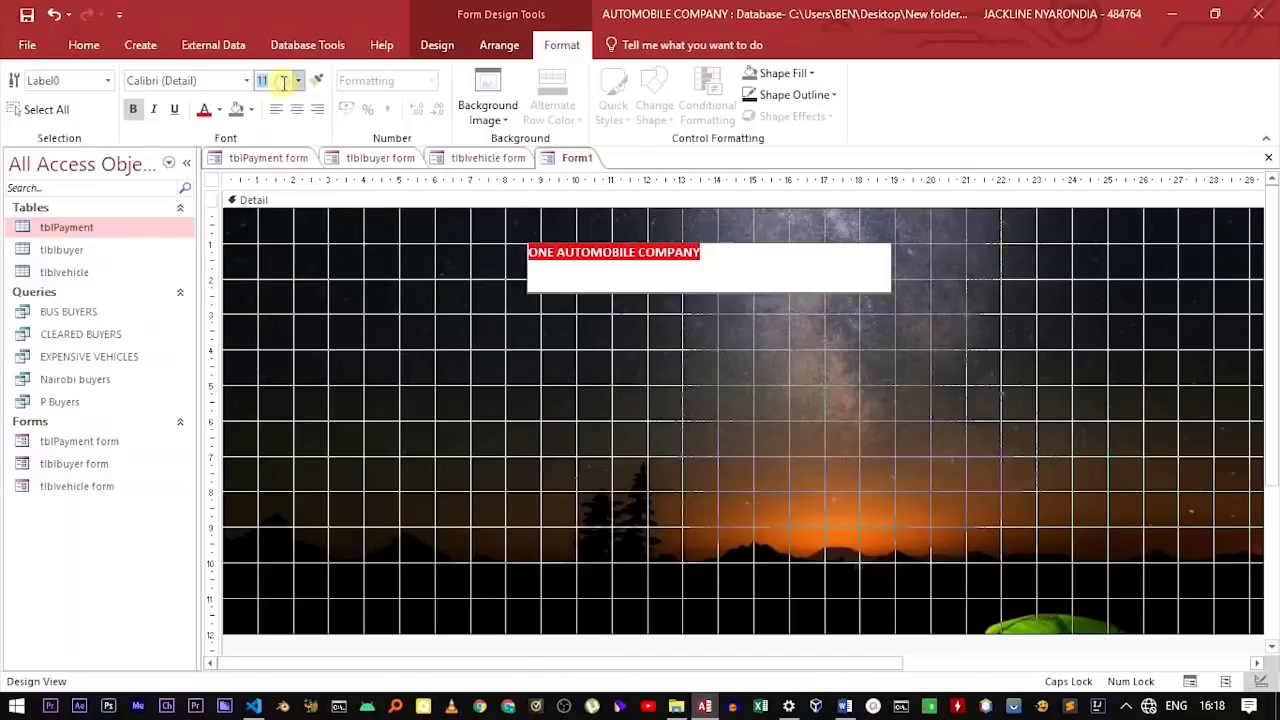
{"action": "type", "text": "30"}
{"action": "key", "text": "Return"}
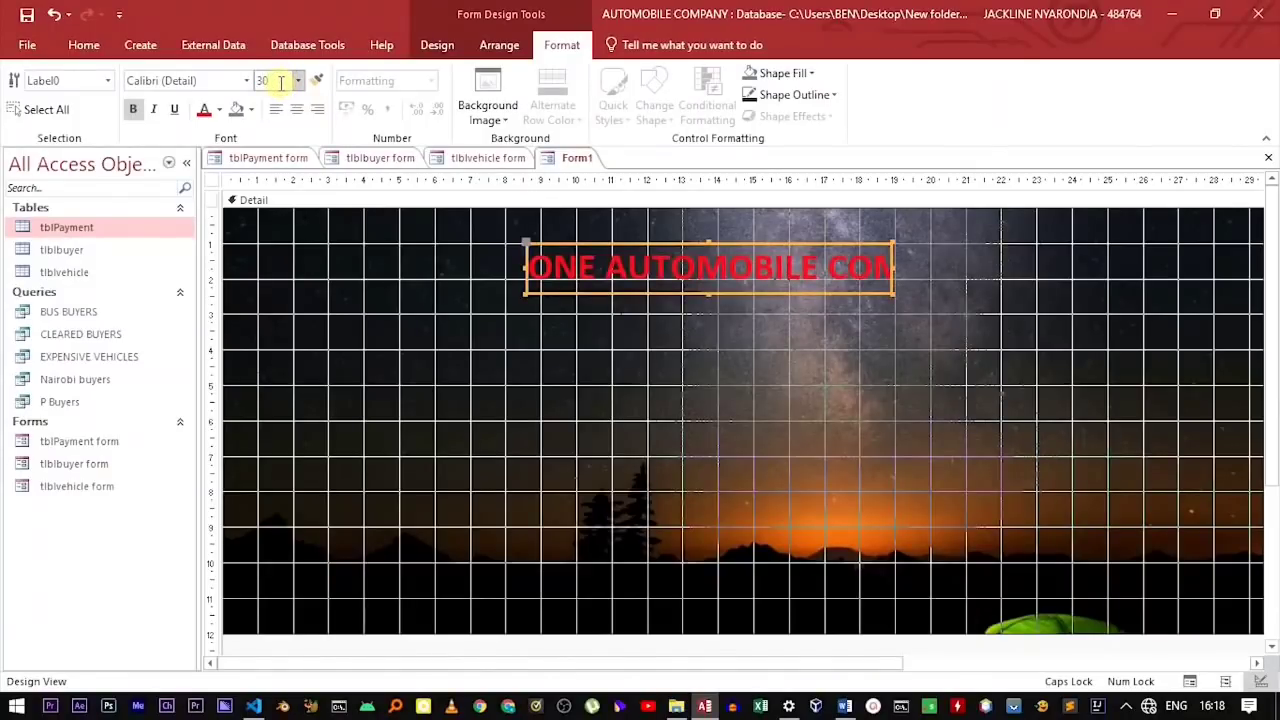
Step: Widen the title label to about 14 cm so its full text fits, and centre it near the form's upper edge
{"action": "left_click", "coordinate": [499, 45]}
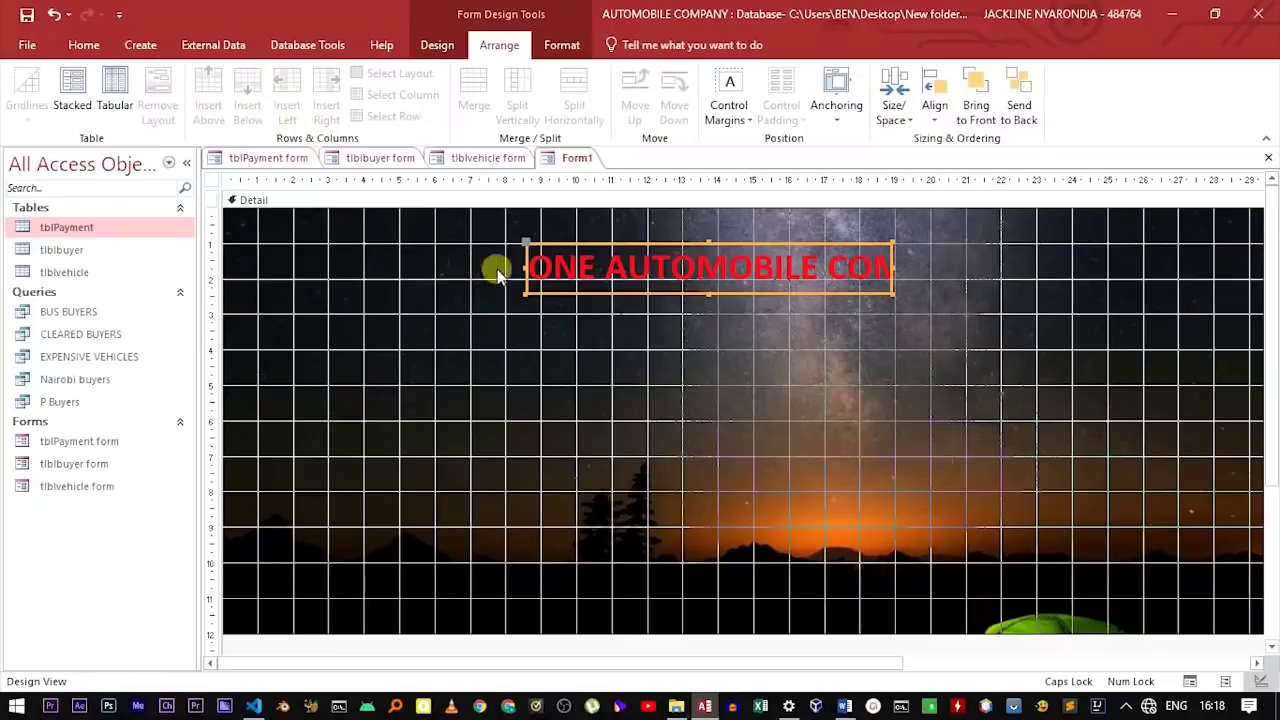
{"action": "left_click_drag", "start_coordinate": [525, 268], "coordinate": [416, 266]}
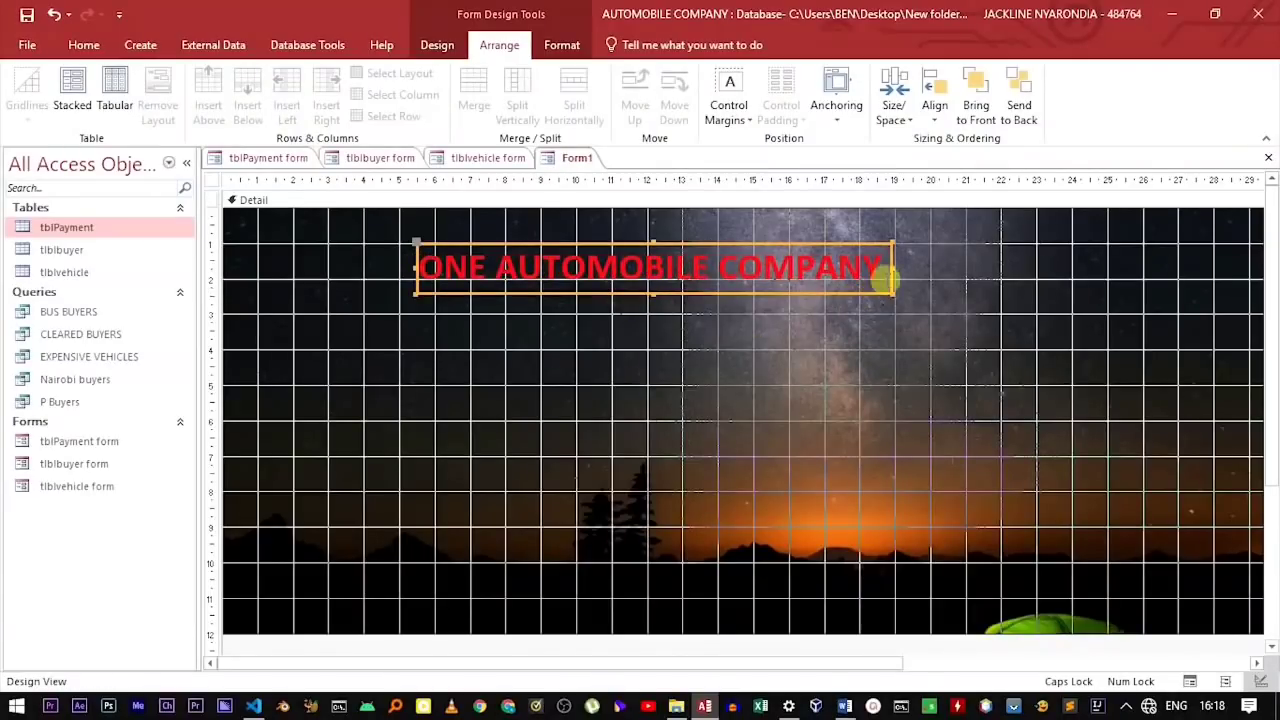
{"action": "left_click_drag", "start_coordinate": [892, 267], "coordinate": [1048, 263]}
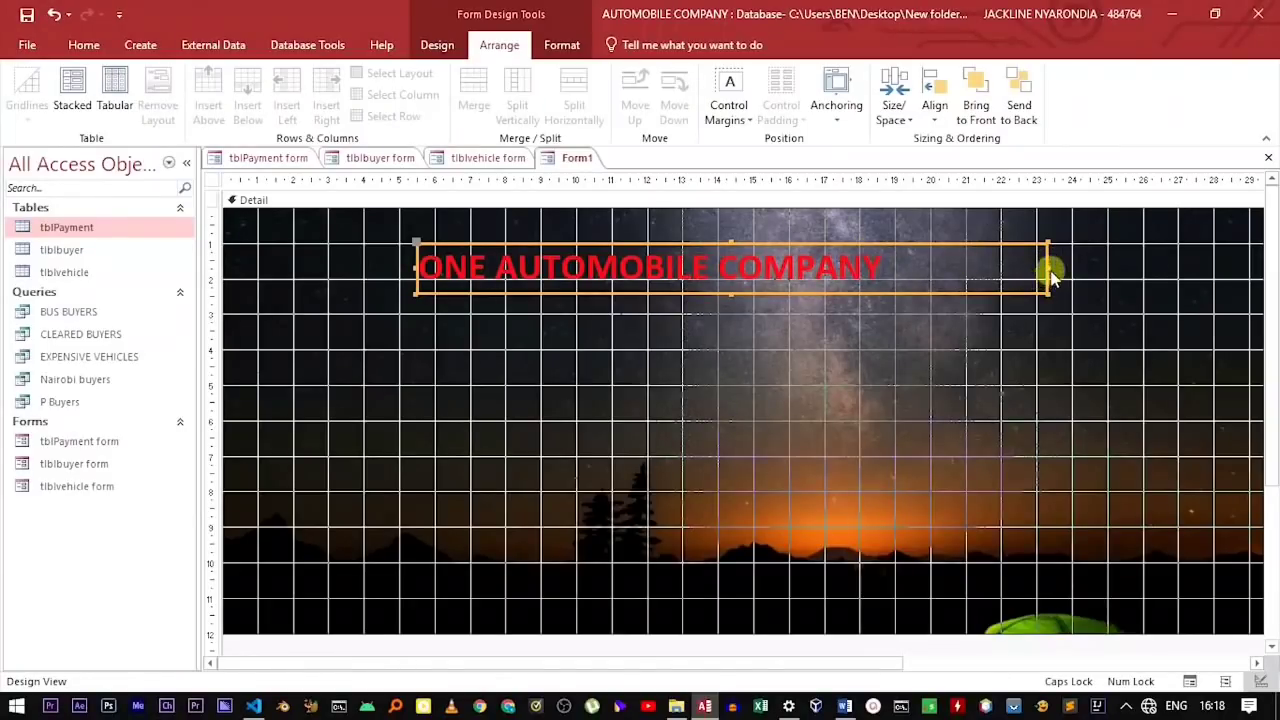
{"action": "left_click_drag", "start_coordinate": [1043, 266], "coordinate": [948, 245]}
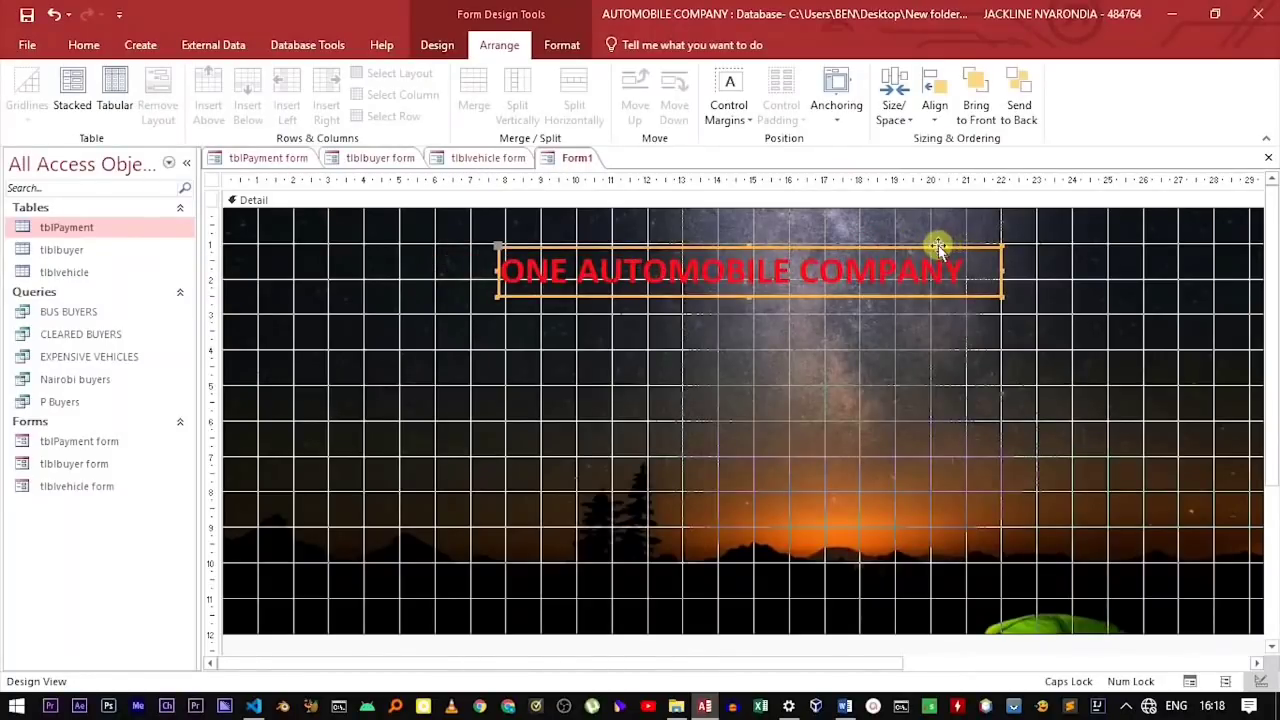
{"action": "left_click", "coordinate": [937, 249]}
{"action": "left_click", "coordinate": [1023, 288]}
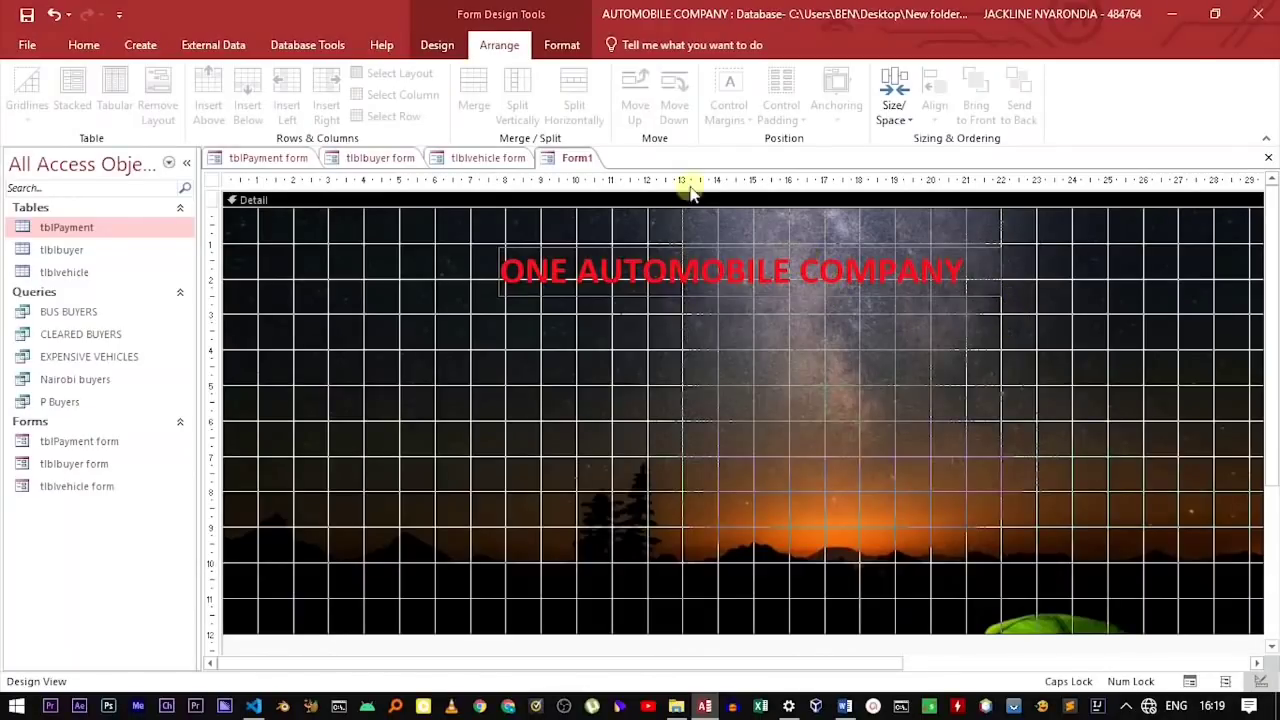
Step: Add a command button about 3 by 1.3 cm in the form's lower-right area, with the Application action Quit Application
{"action": "left_click", "coordinate": [440, 46]}
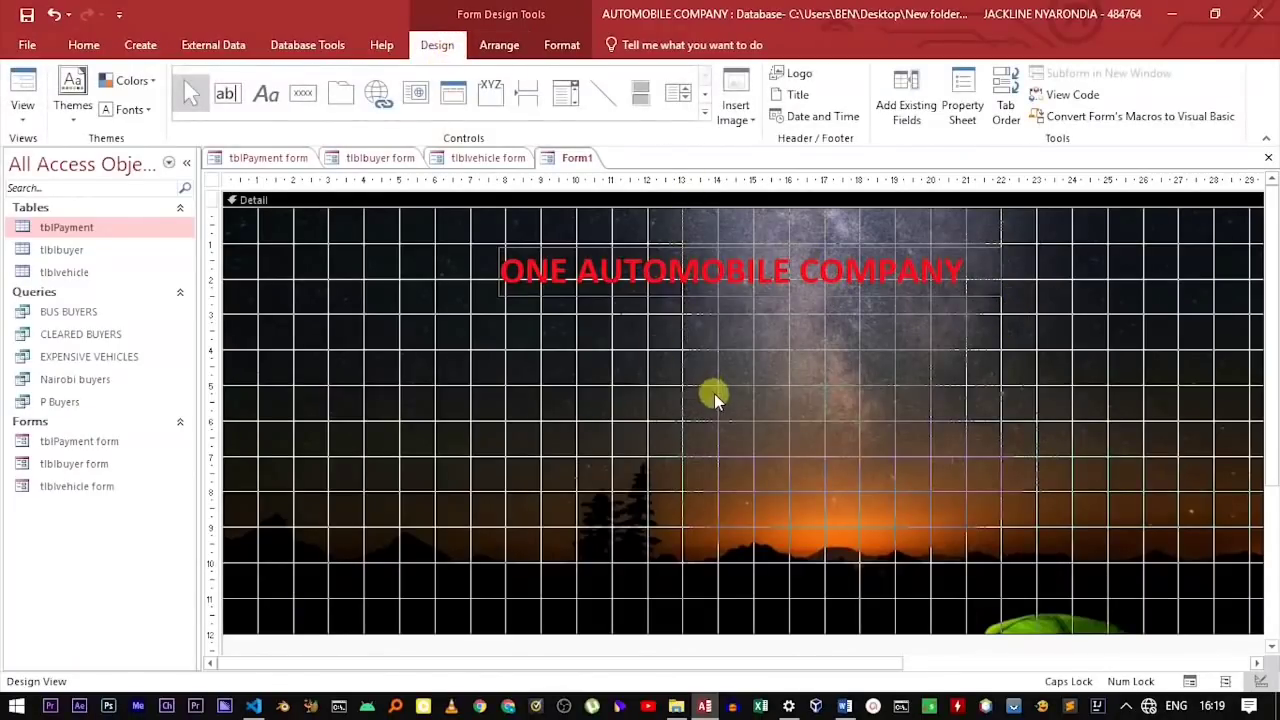
{"action": "left_click", "coordinate": [301, 100]}
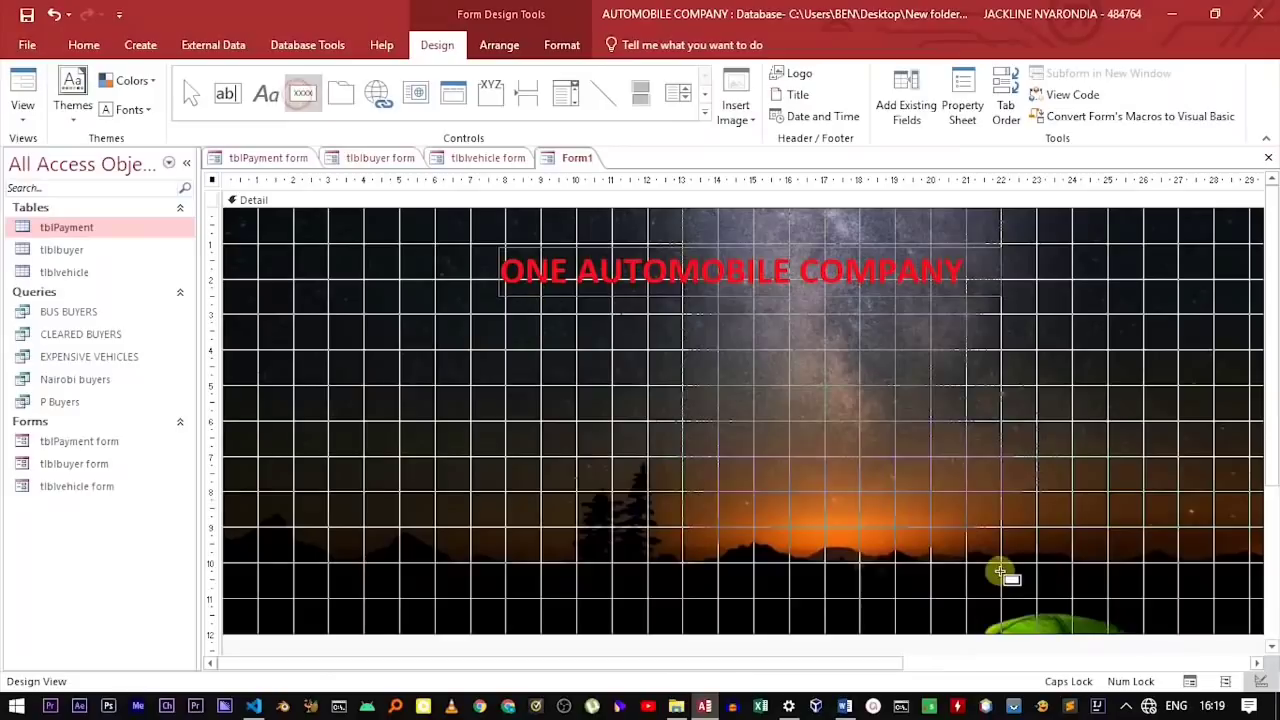
{"action": "left_click_drag", "start_coordinate": [1030, 542], "coordinate": [1136, 588]}
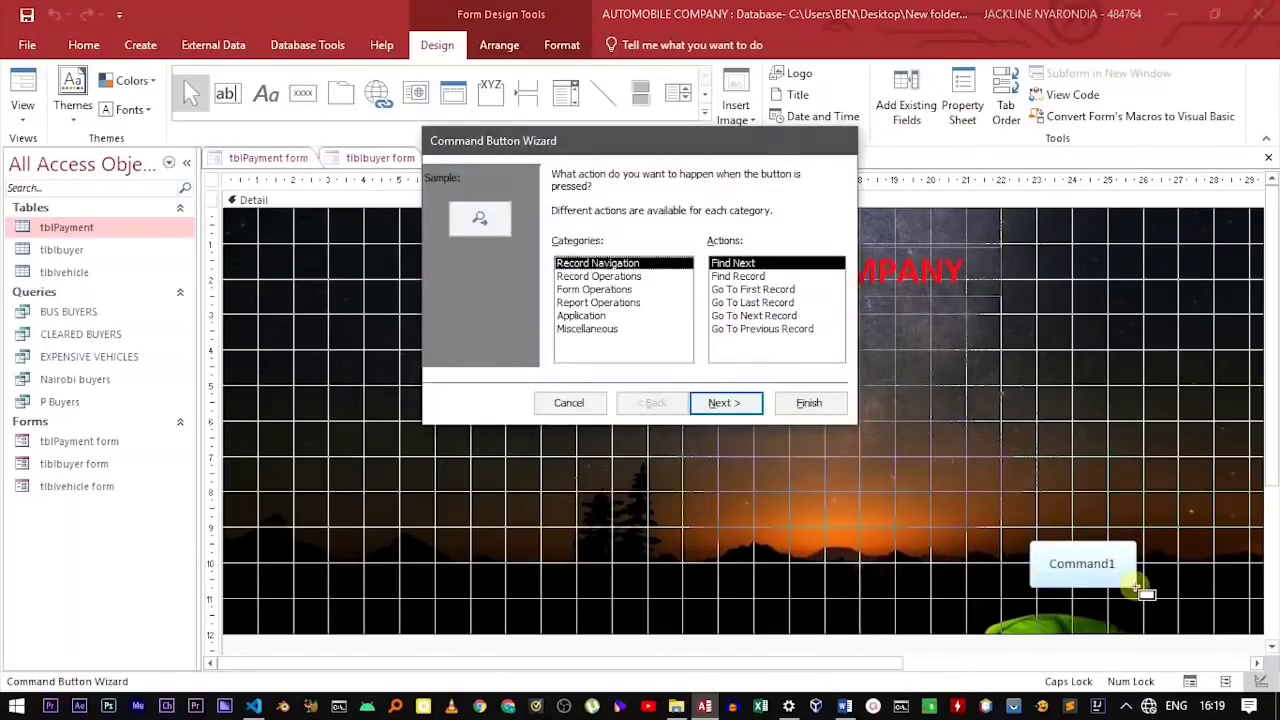
{"action": "left_click", "coordinate": [588, 330]}
{"action": "key", "text": "Up"}
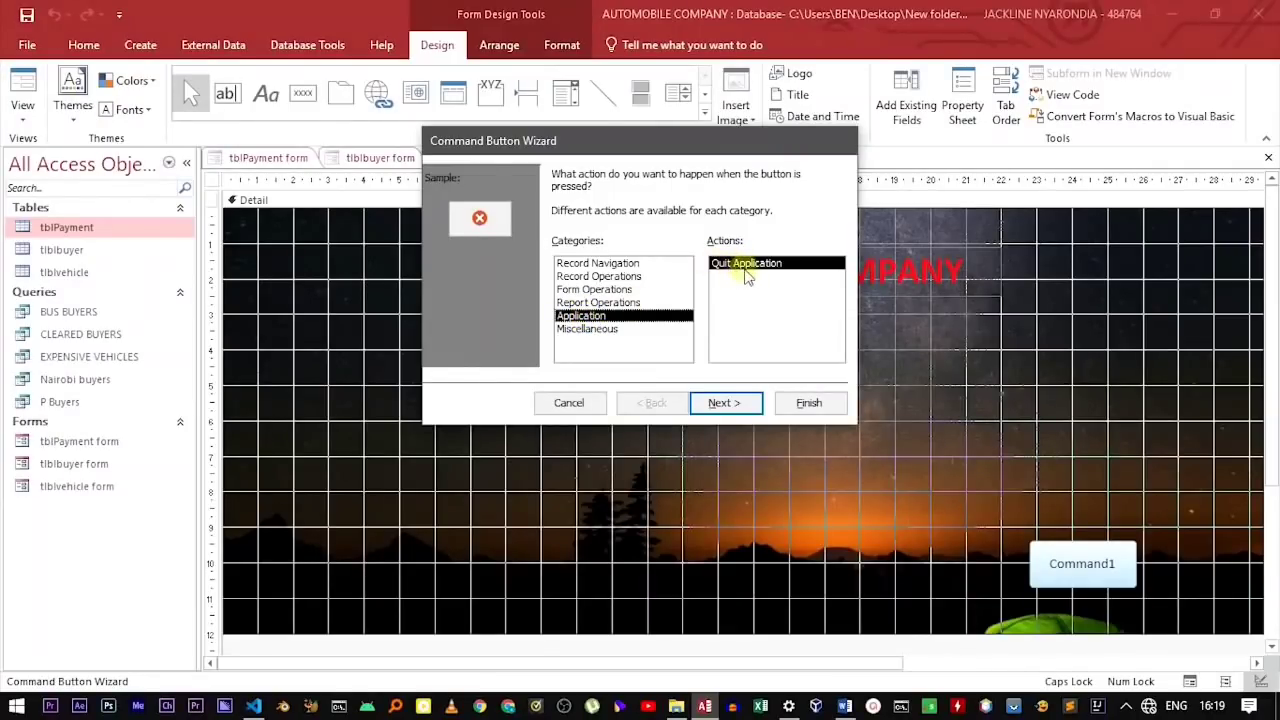
{"action": "left_click", "coordinate": [737, 406]}
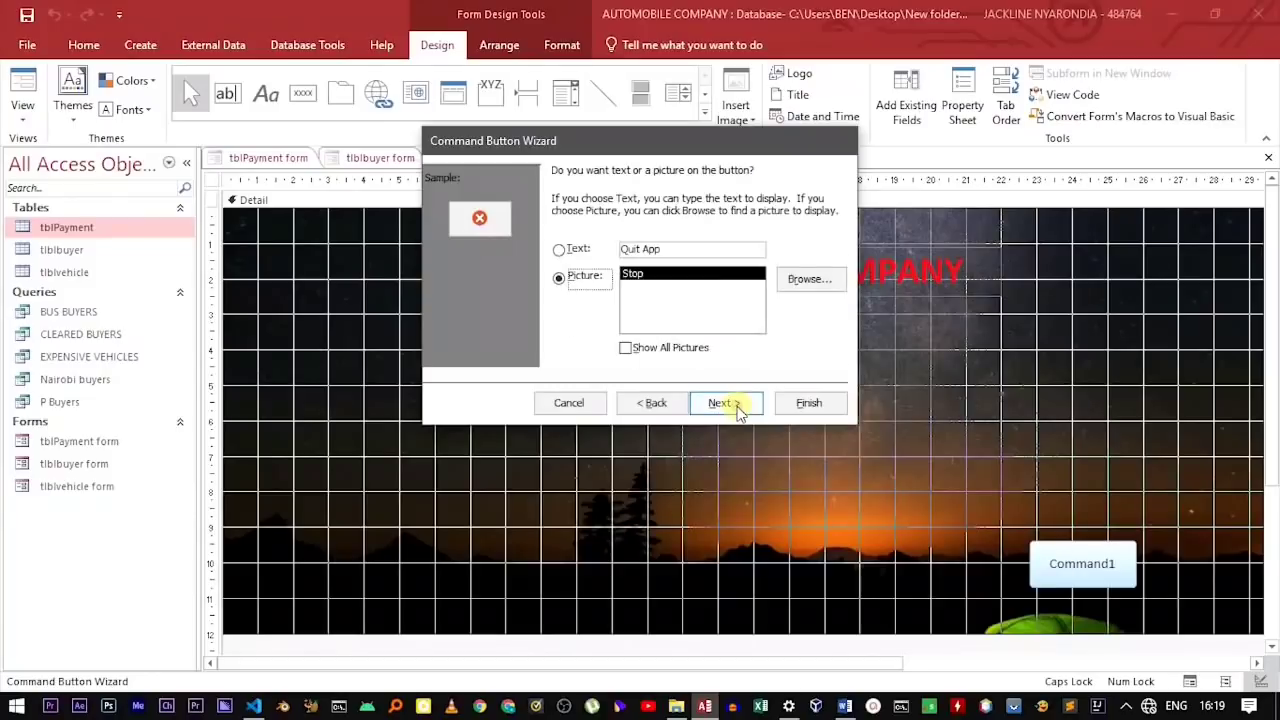
Step: Give the new button the text "CLOSE DATABASE" instead of a picture and finish the wizard with the default name
{"action": "left_click", "coordinate": [575, 250]}
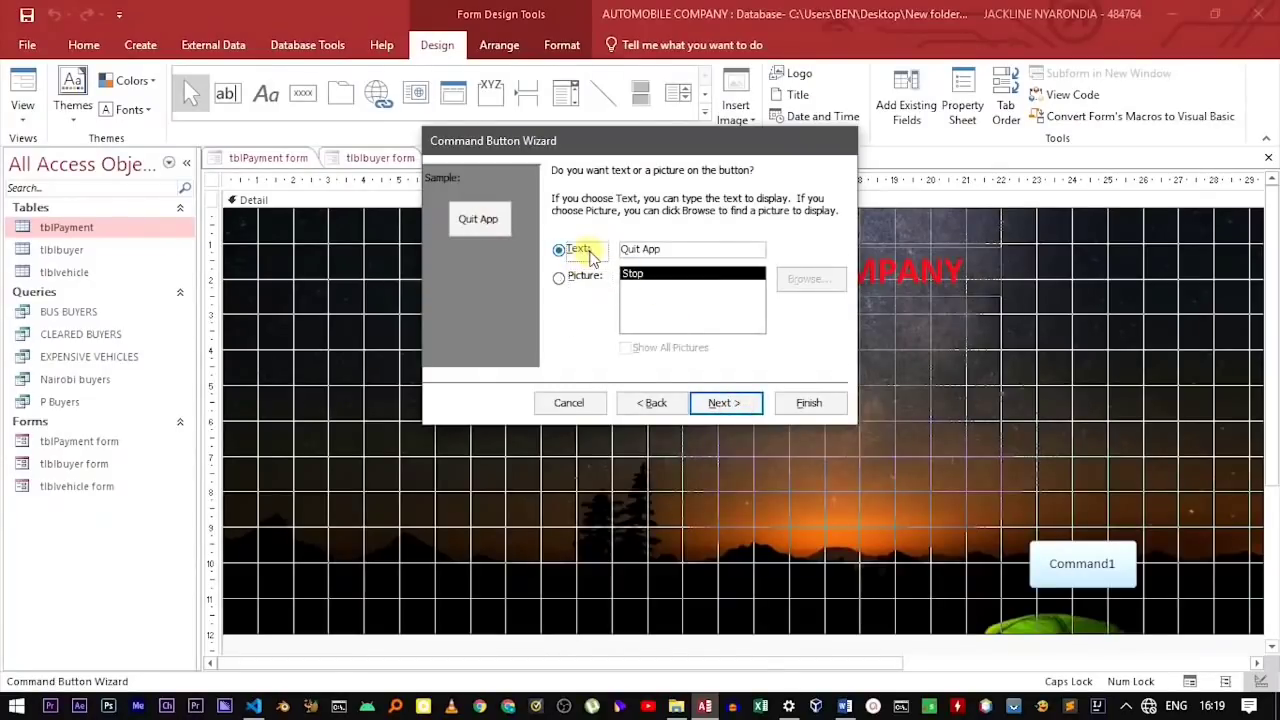
{"action": "left_click_drag", "start_coordinate": [677, 249], "coordinate": [565, 250]}
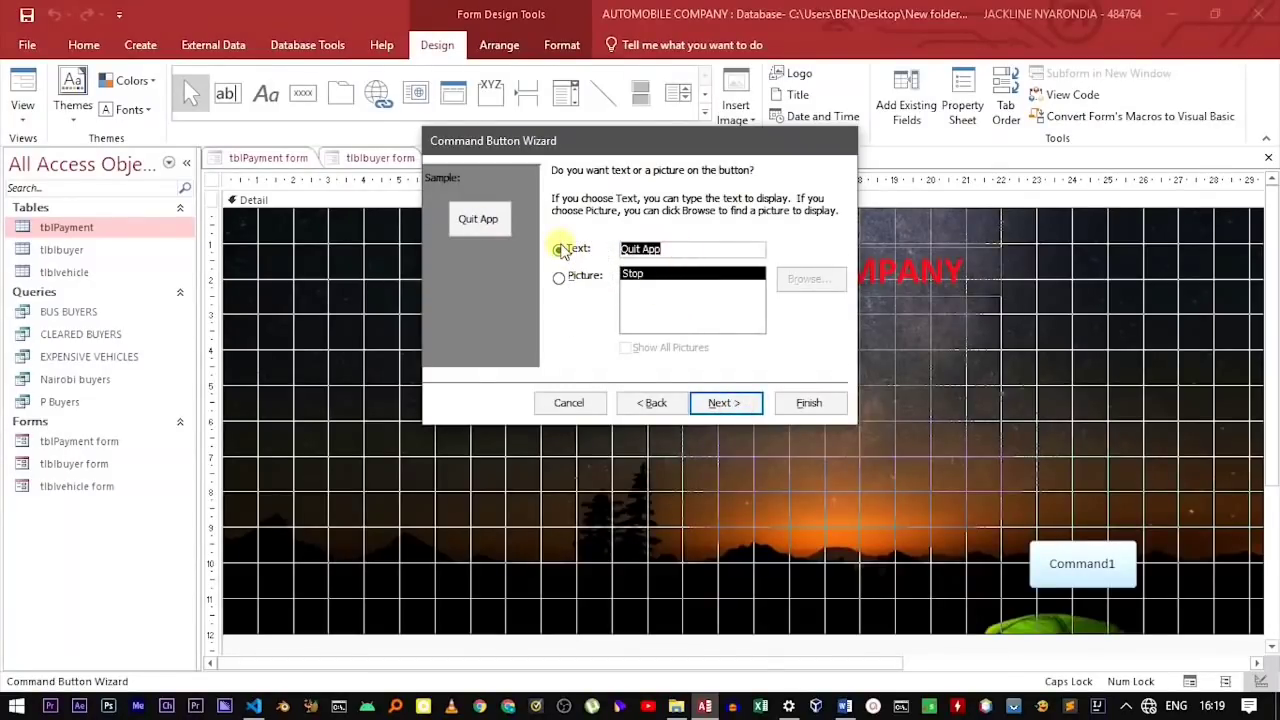
{"action": "key", "text": "BackSpace"}
{"action": "type", "text": "CLOSE DATABASE"}
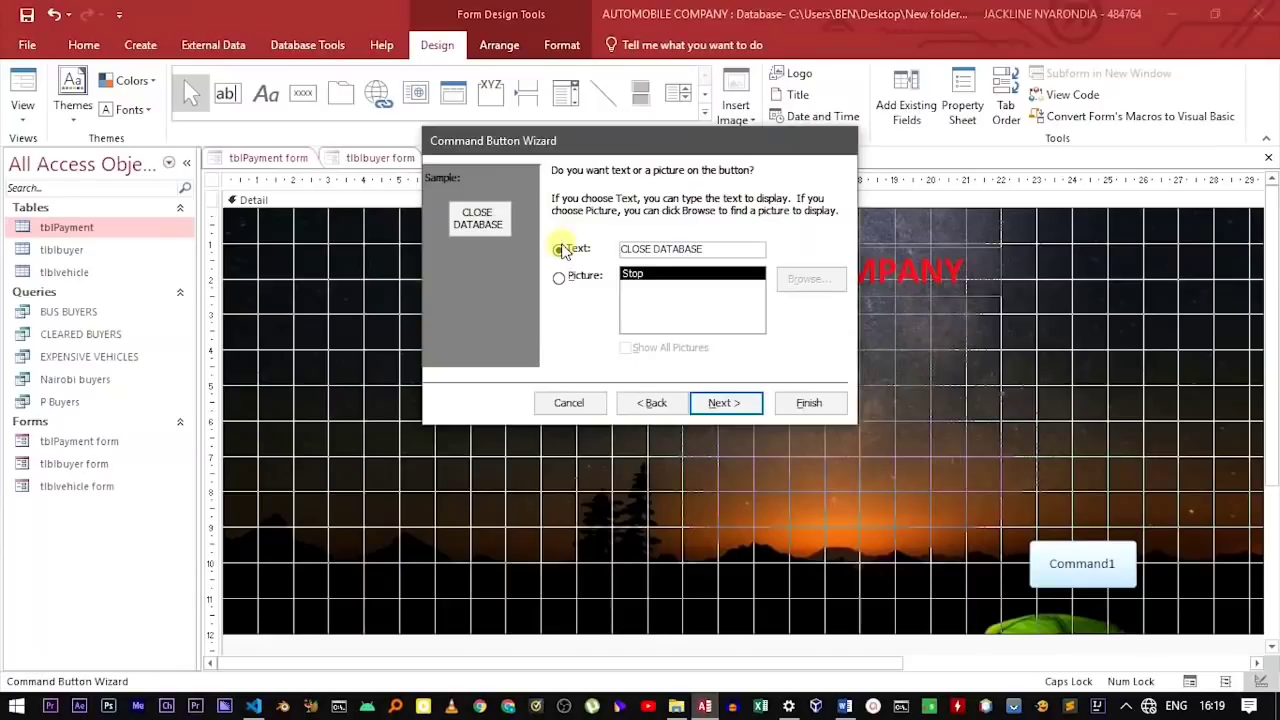
{"action": "left_click", "coordinate": [726, 402]}
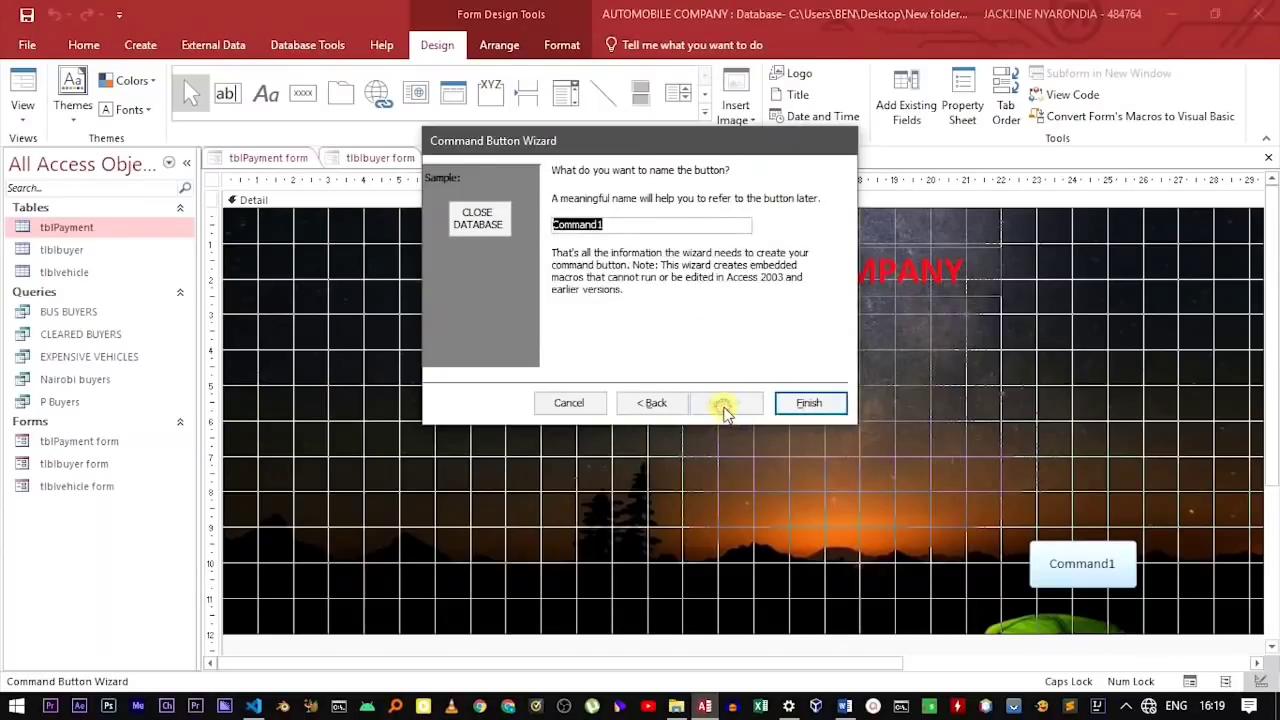
{"action": "left_click", "coordinate": [830, 408]}
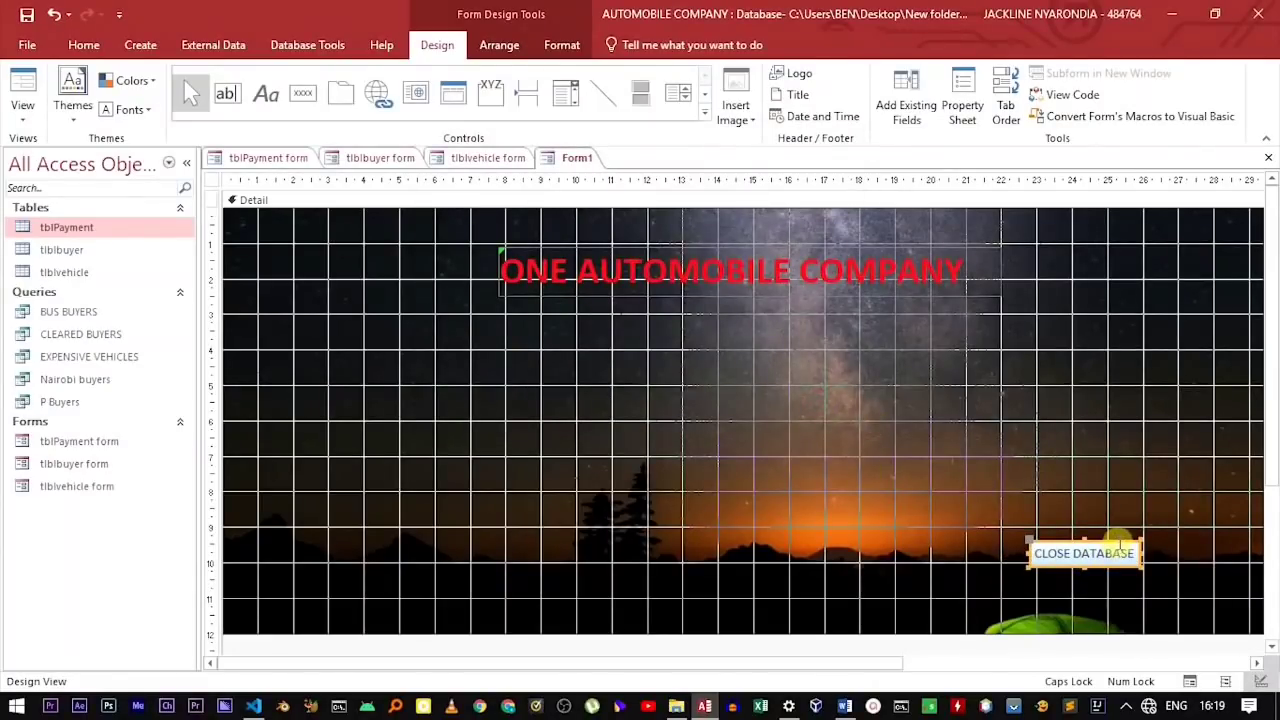
Step: Move the CLOSE DATABASE button further into the form's lower-right corner and shift the title label slightly up
{"action": "left_click_drag", "start_coordinate": [1124, 543], "coordinate": [1172, 572]}
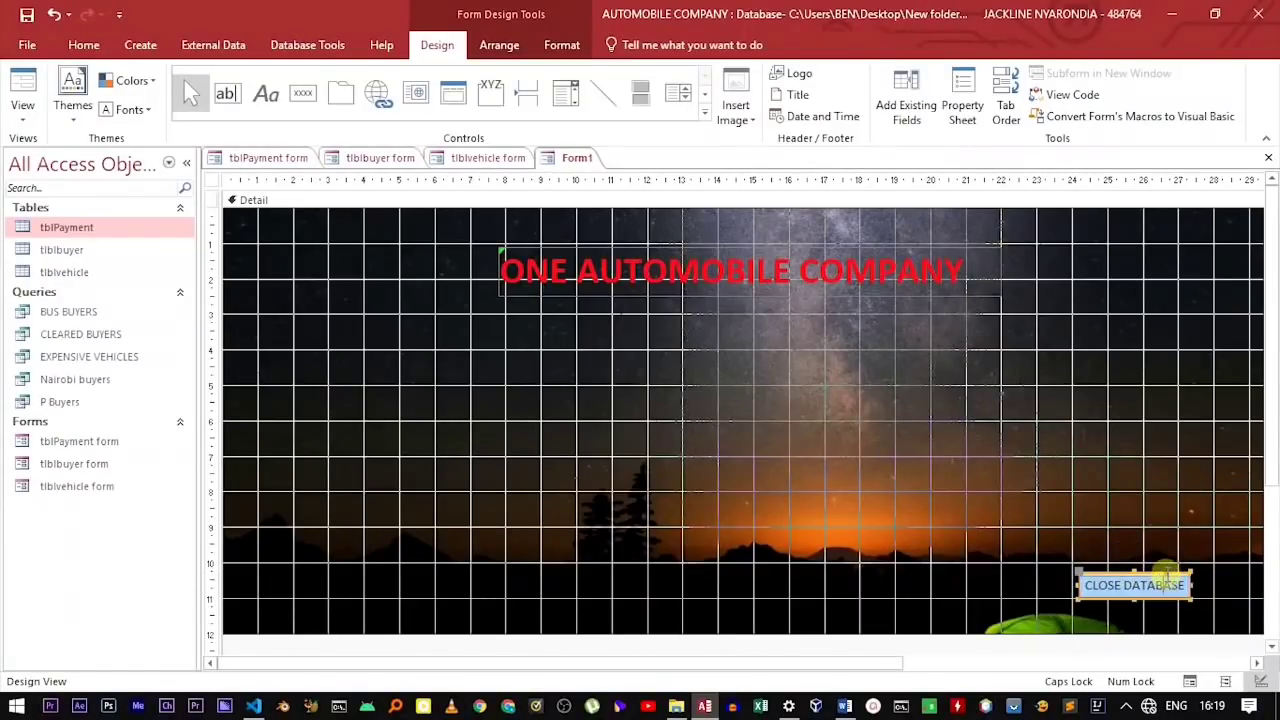
{"action": "left_click", "coordinate": [1093, 590]}
{"action": "left_click", "coordinate": [1093, 590]}
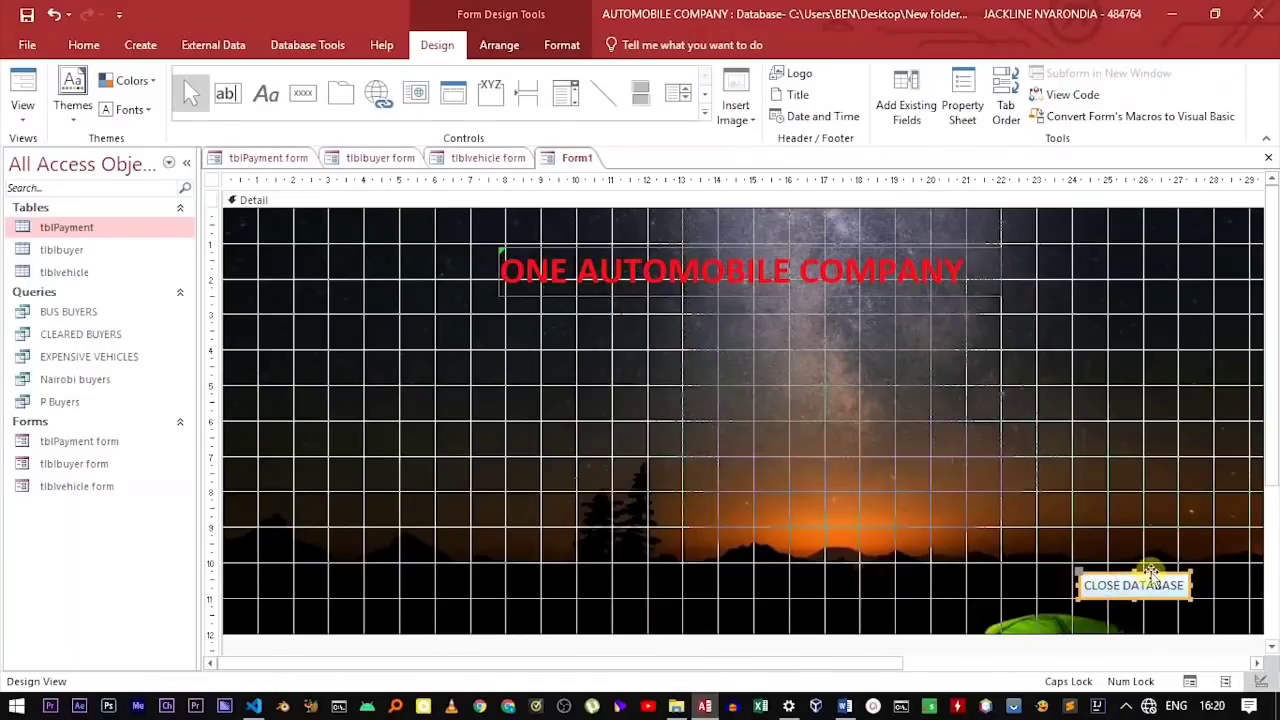
{"action": "left_click", "coordinate": [708, 252]}
{"action": "left_click_drag", "start_coordinate": [716, 245], "coordinate": [719, 234]}
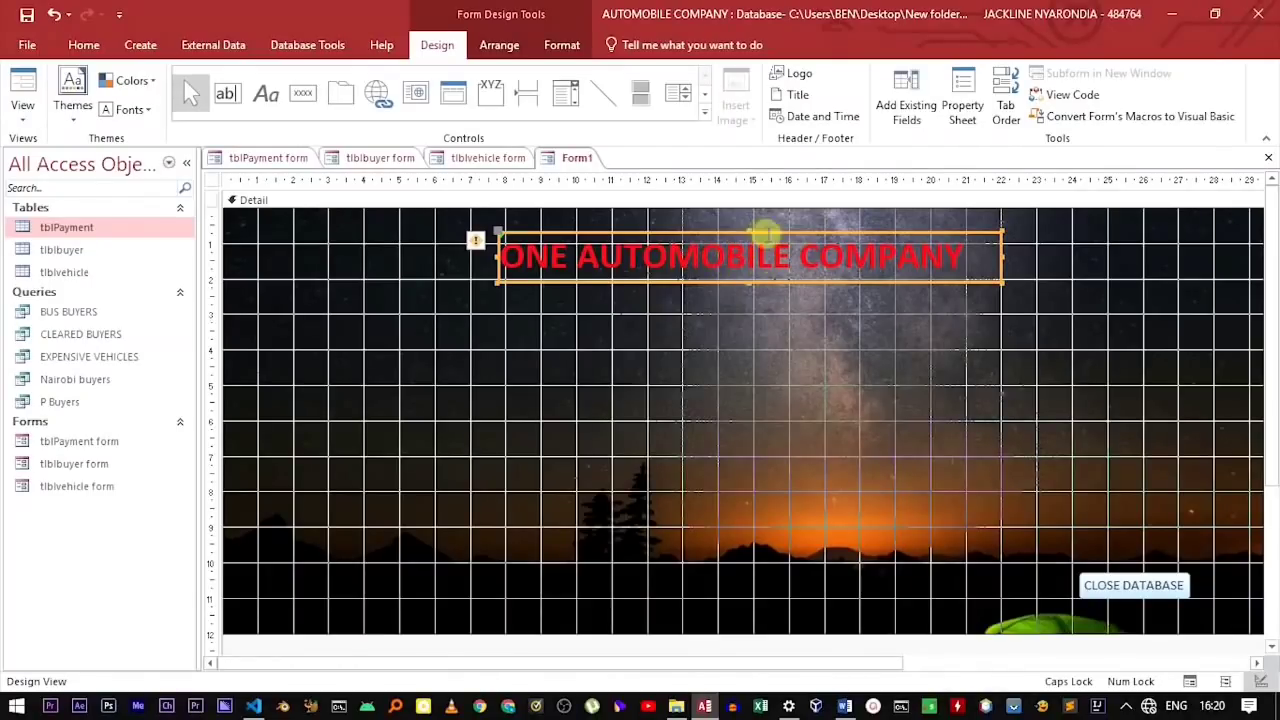
Step: Add an "ADD DATA" label about 4 cm wide below and to the left of the title
{"action": "left_click", "coordinate": [265, 93]}
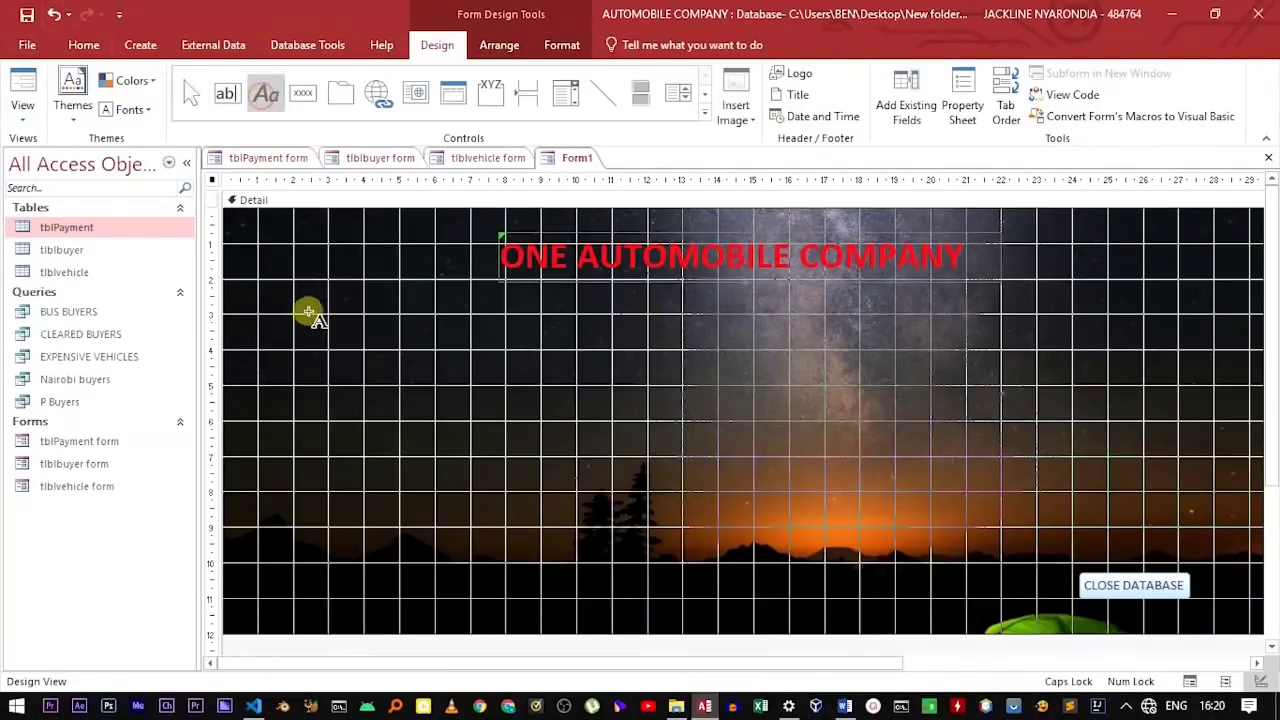
{"action": "left_click_drag", "start_coordinate": [298, 297], "coordinate": [441, 327]}
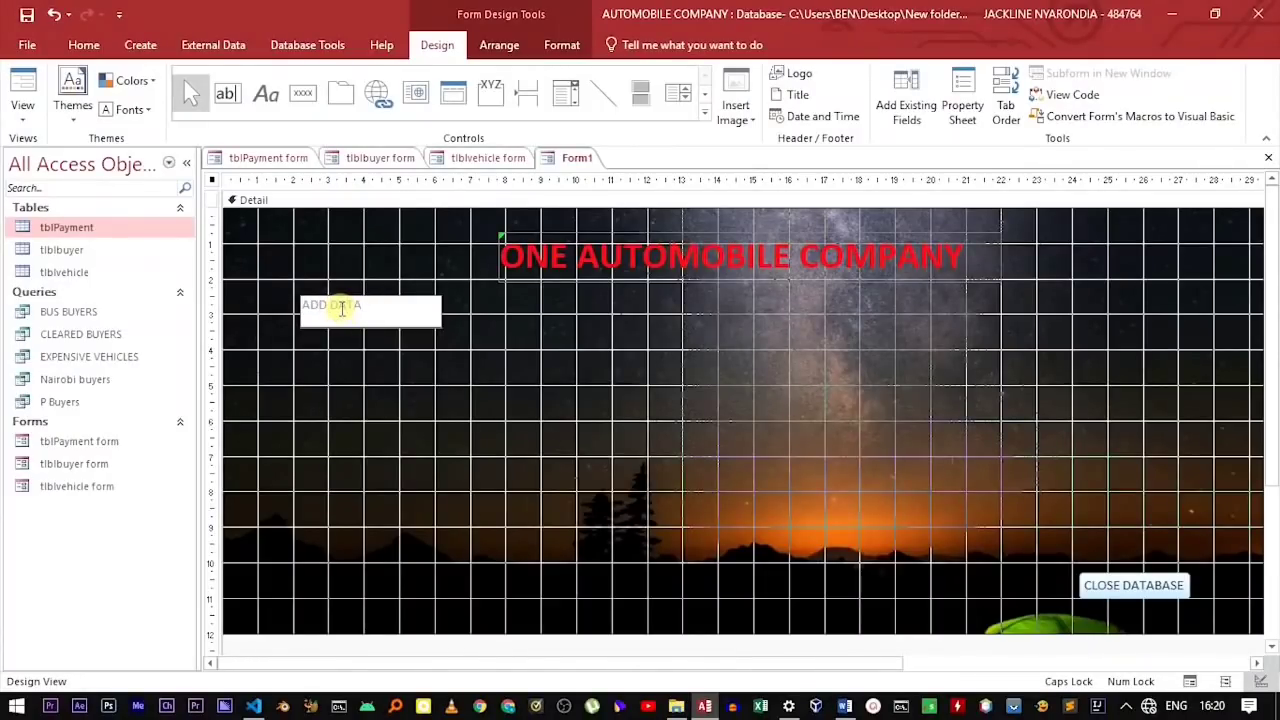
{"action": "key", "text": "Return"}
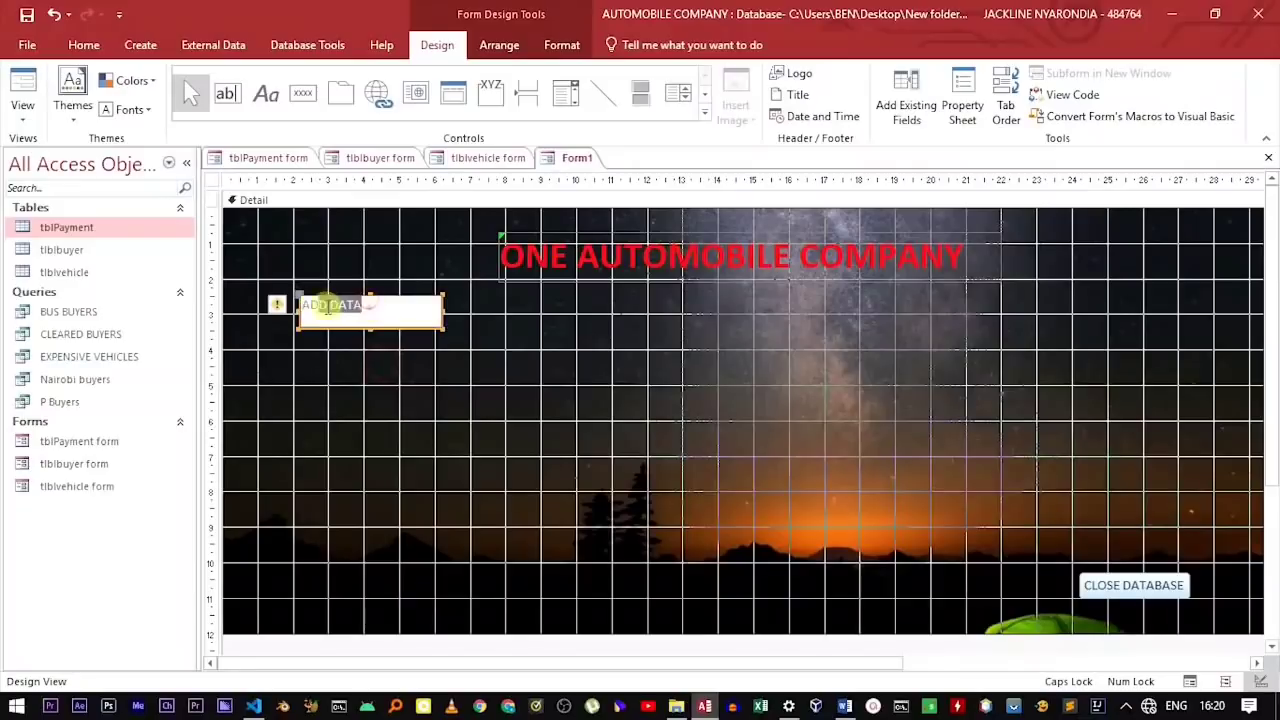
Step: Try red, purple and black font colours on the ADD DATA label
{"action": "left_click", "coordinate": [560, 44]}
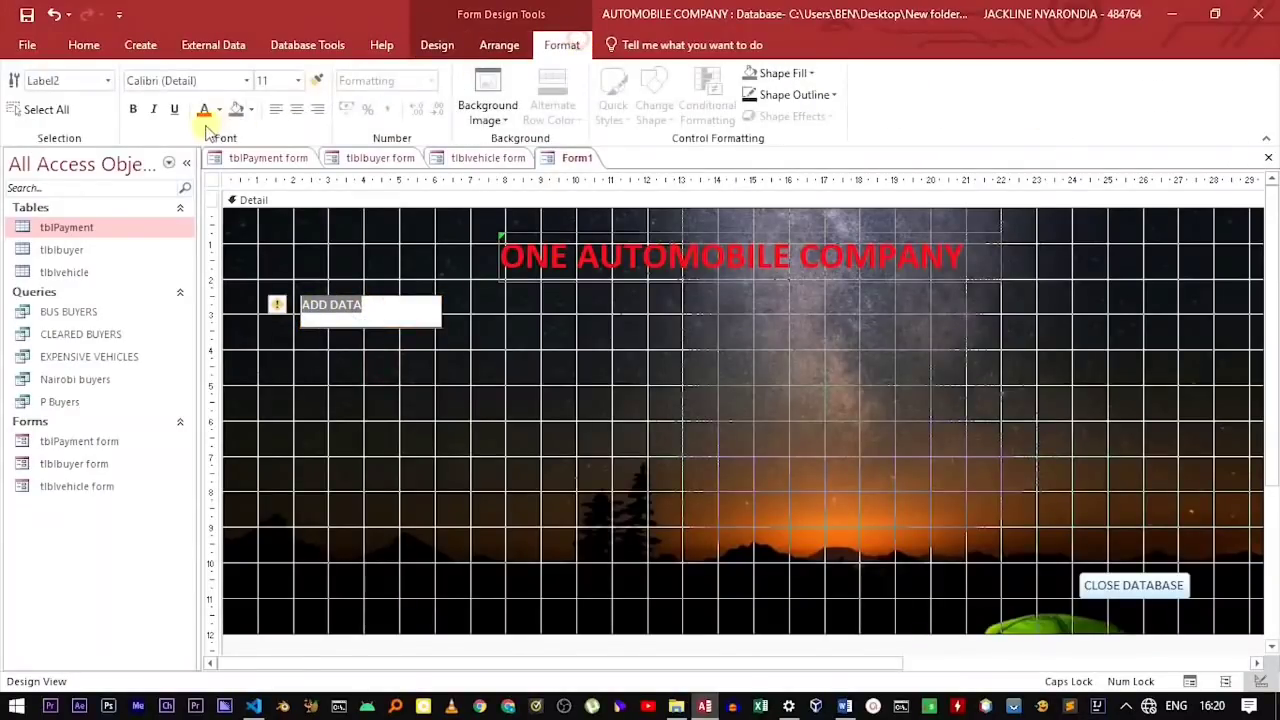
{"action": "left_click", "coordinate": [205, 110]}
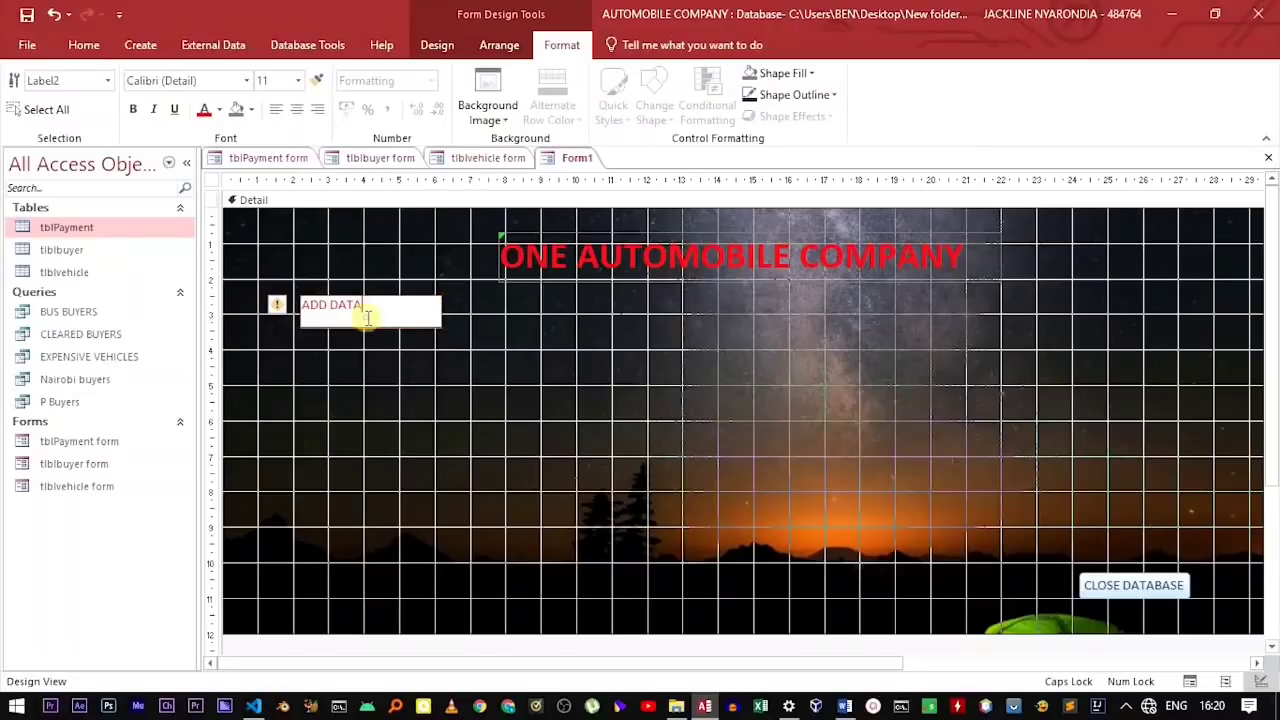
{"action": "left_click", "coordinate": [221, 110]}
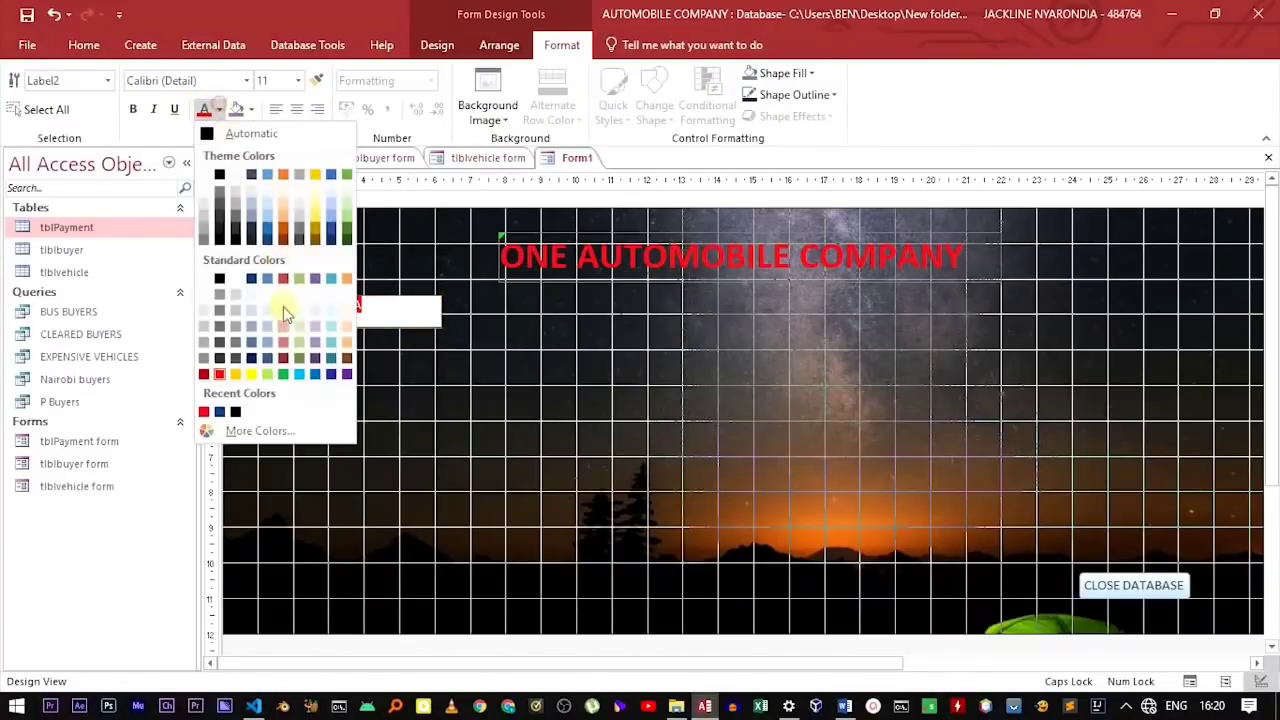
{"action": "left_click", "coordinate": [346, 366]}
{"action": "left_click", "coordinate": [374, 306]}
{"action": "left_click", "coordinate": [340, 305]}
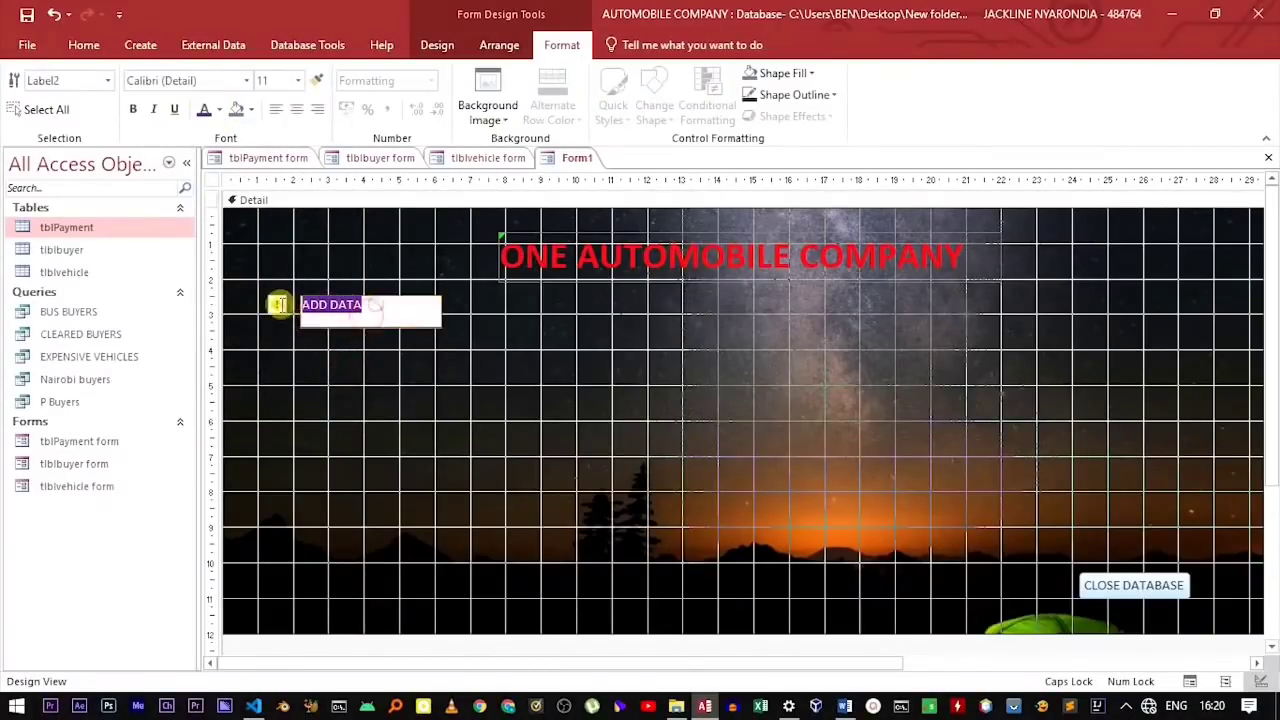
{"action": "left_click", "coordinate": [220, 110]}
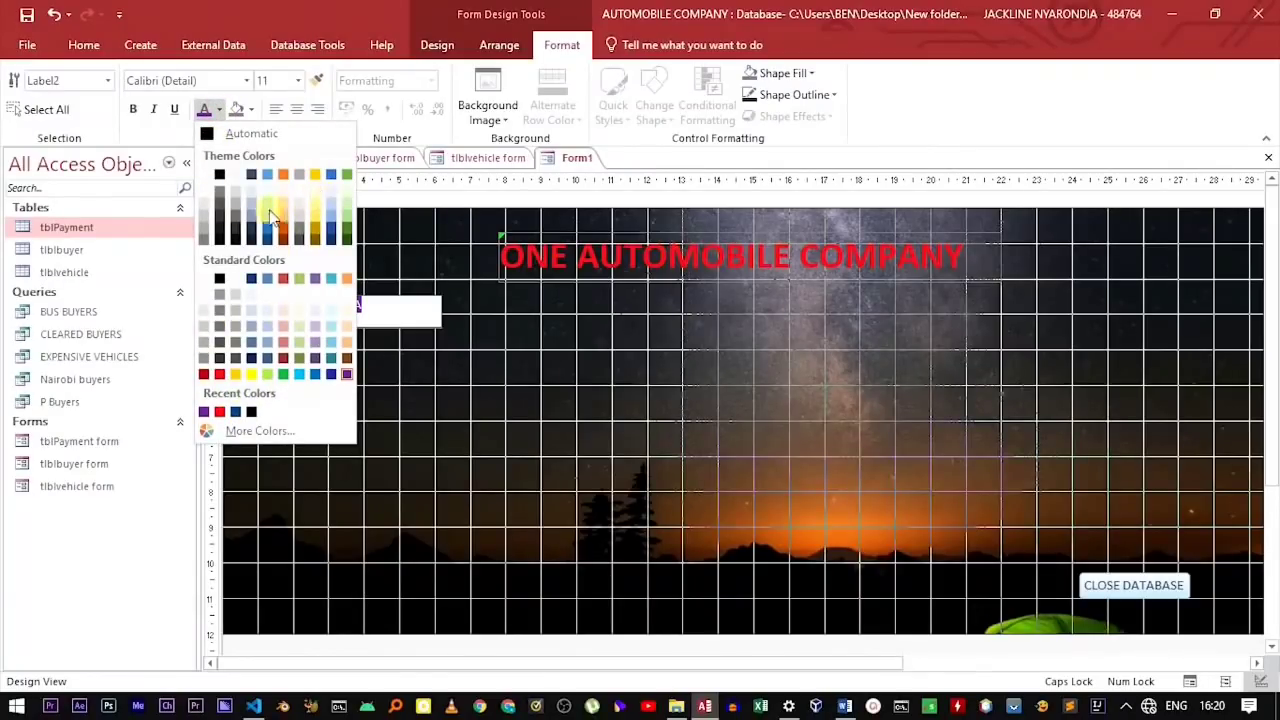
{"action": "left_click", "coordinate": [219, 174]}
Step: Set the ADD DATA label's font colour to the standard red and make its text bold
{"action": "left_click", "coordinate": [368, 318]}
{"action": "left_click_drag", "start_coordinate": [368, 318], "coordinate": [300, 306]}
{"action": "left_click", "coordinate": [220, 110]}
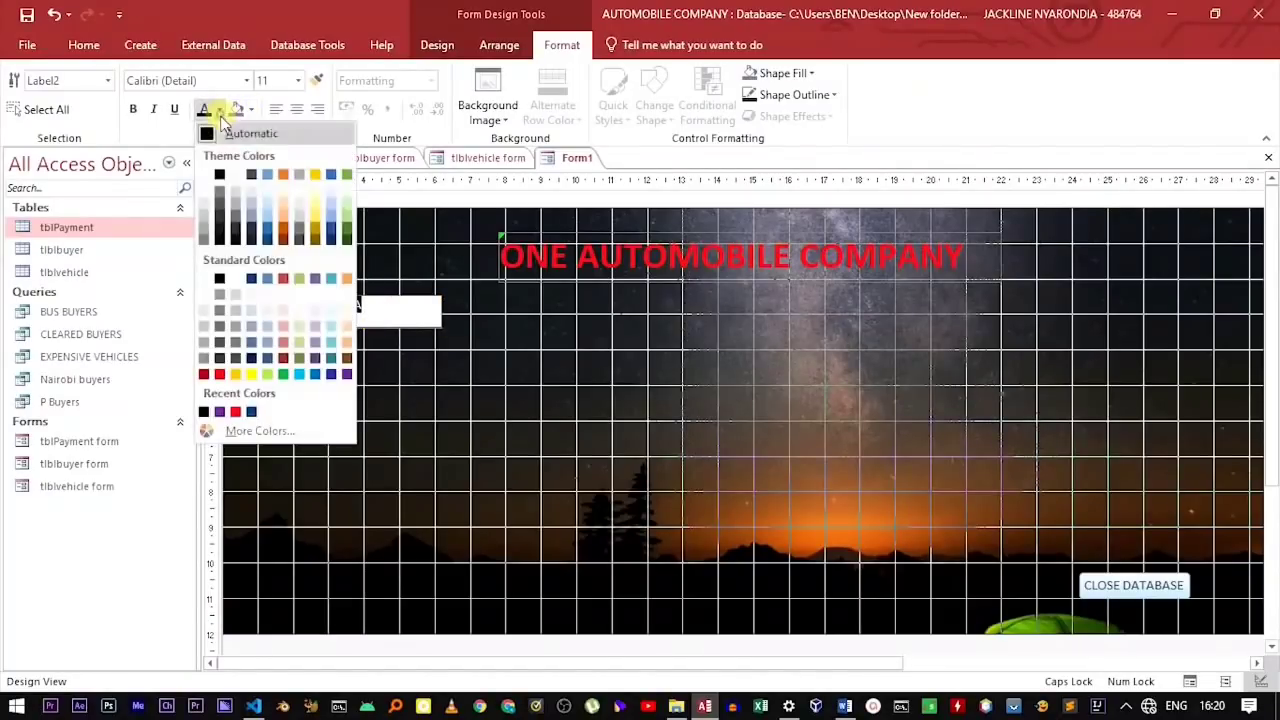
{"action": "left_click", "coordinate": [219, 373]}
{"action": "left_click", "coordinate": [368, 307]}
{"action": "left_click_drag", "start_coordinate": [370, 307], "coordinate": [298, 305]}
{"action": "left_click", "coordinate": [134, 110]}
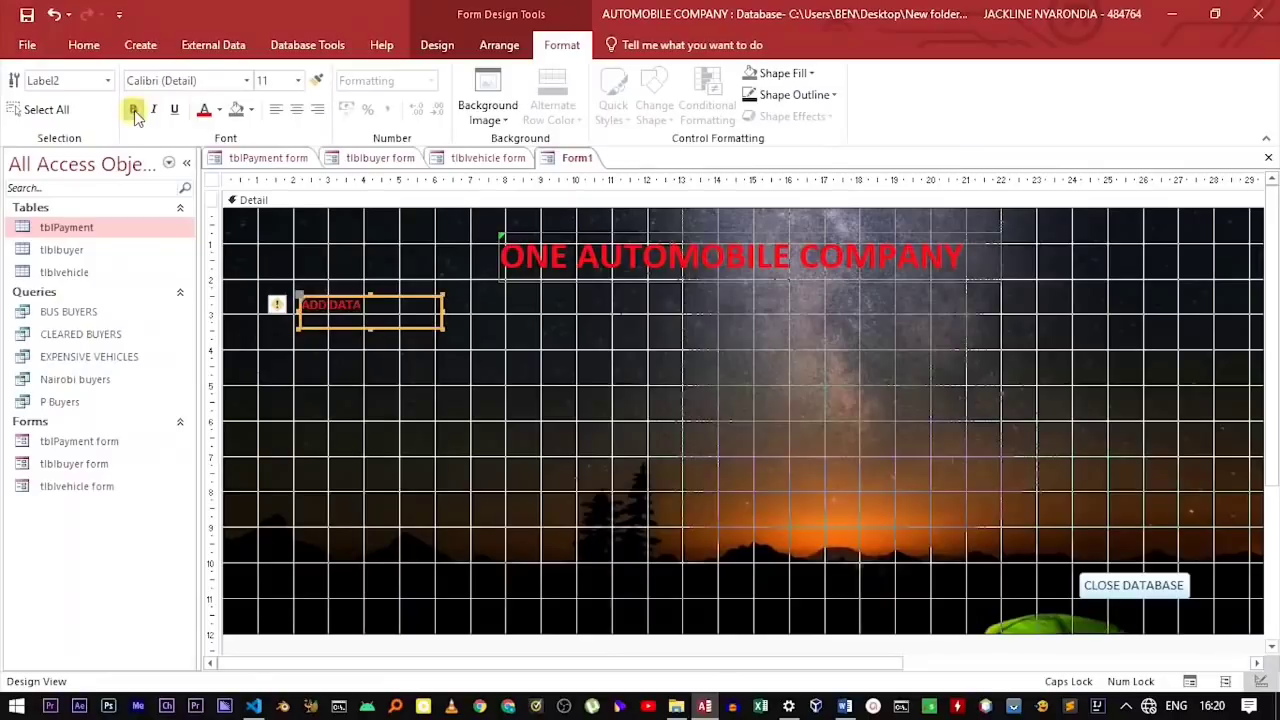
Step: Set the ADD DATA label's font size to 14 and underline its text
{"action": "left_click", "coordinate": [281, 87]}
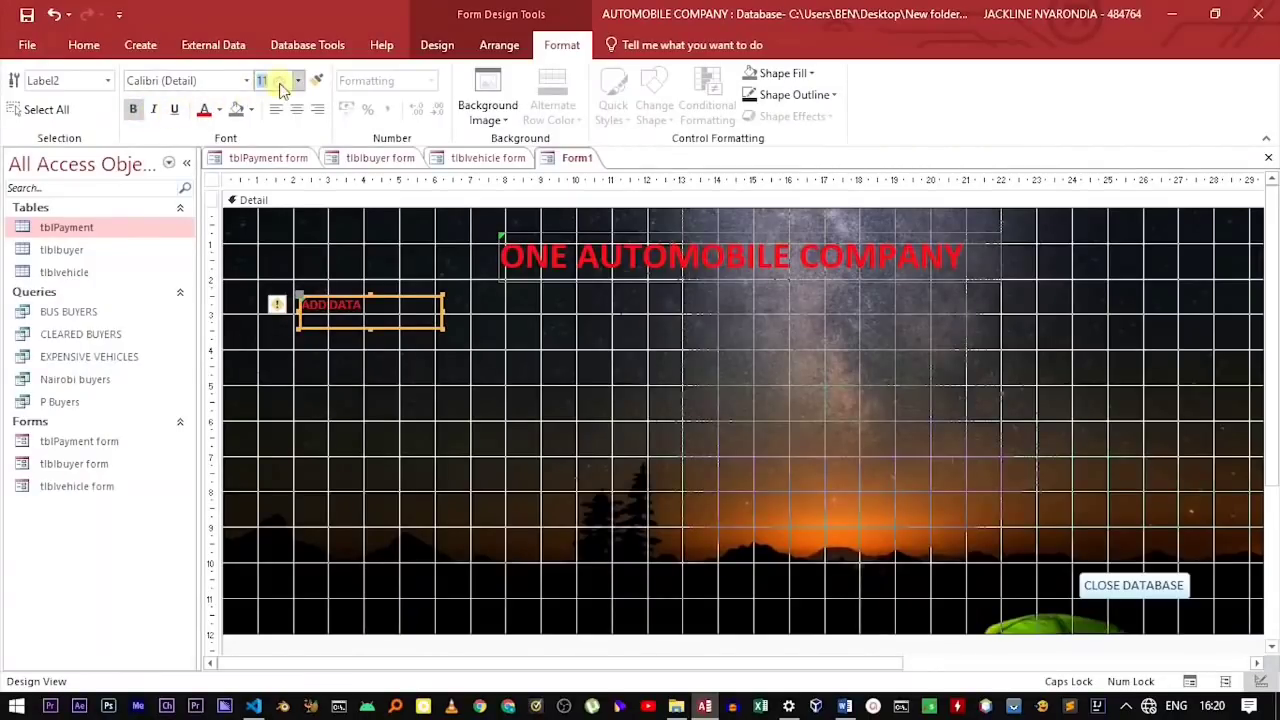
{"action": "type", "text": "14"}
{"action": "key", "text": "Return"}
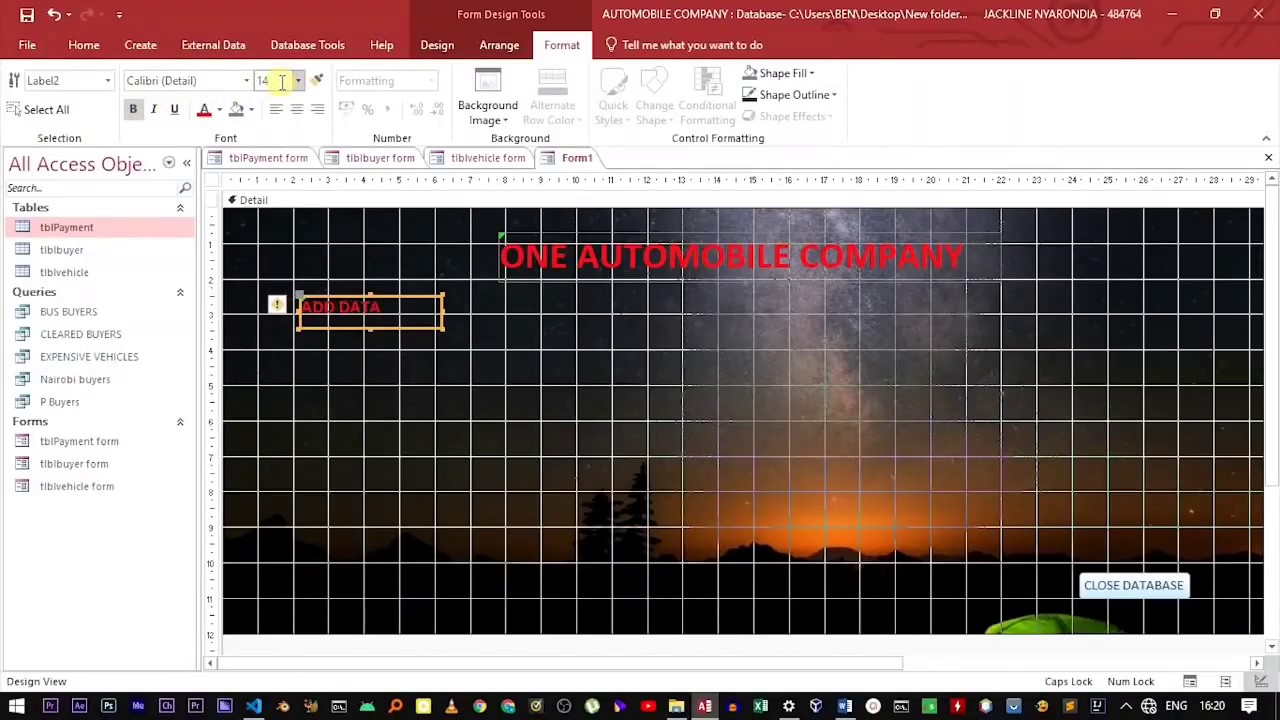
{"action": "left_click", "coordinate": [384, 307]}
{"action": "left_click_drag", "start_coordinate": [384, 307], "coordinate": [300, 307]}
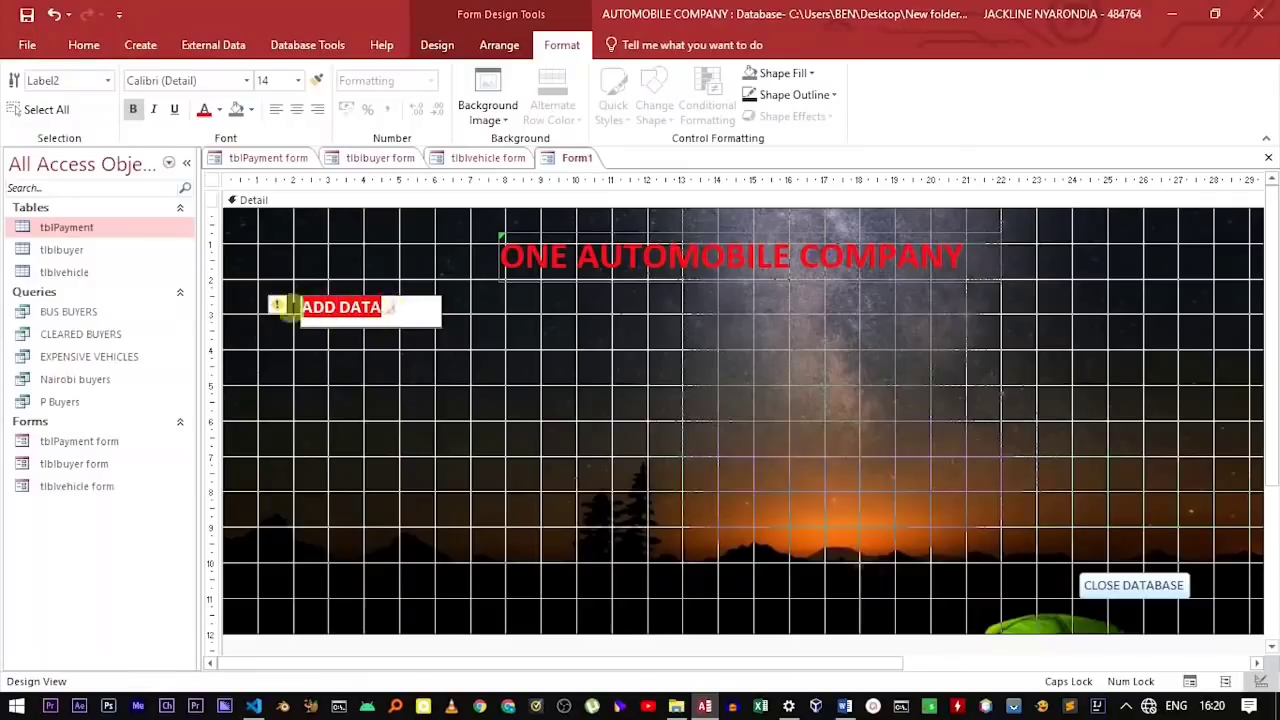
{"action": "left_click", "coordinate": [172, 112]}
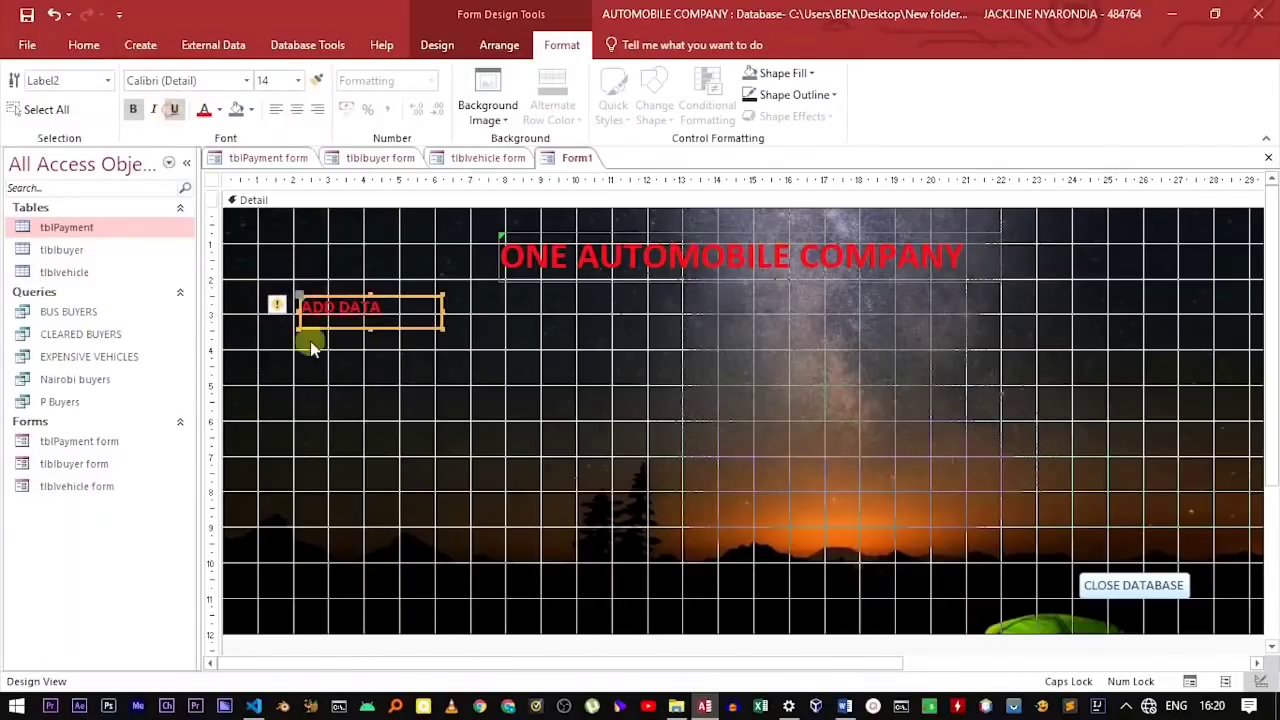
Step: Move the ADD DATA label slightly up and to the right on the form, then deselect it
{"action": "left_click", "coordinate": [370, 338]}
{"action": "left_click", "coordinate": [395, 298]}
{"action": "mouse_move", "coordinate": [399, 300]}
{"action": "left_mouse_down"}
{"action": "mouse_move", "coordinate": [434, 297]}
{"action": "mouse_move", "coordinate": [404, 291]}
{"action": "left_mouse_up"}
{"action": "left_click", "coordinate": [400, 343]}
{"action": "left_click", "coordinate": [382, 304]}
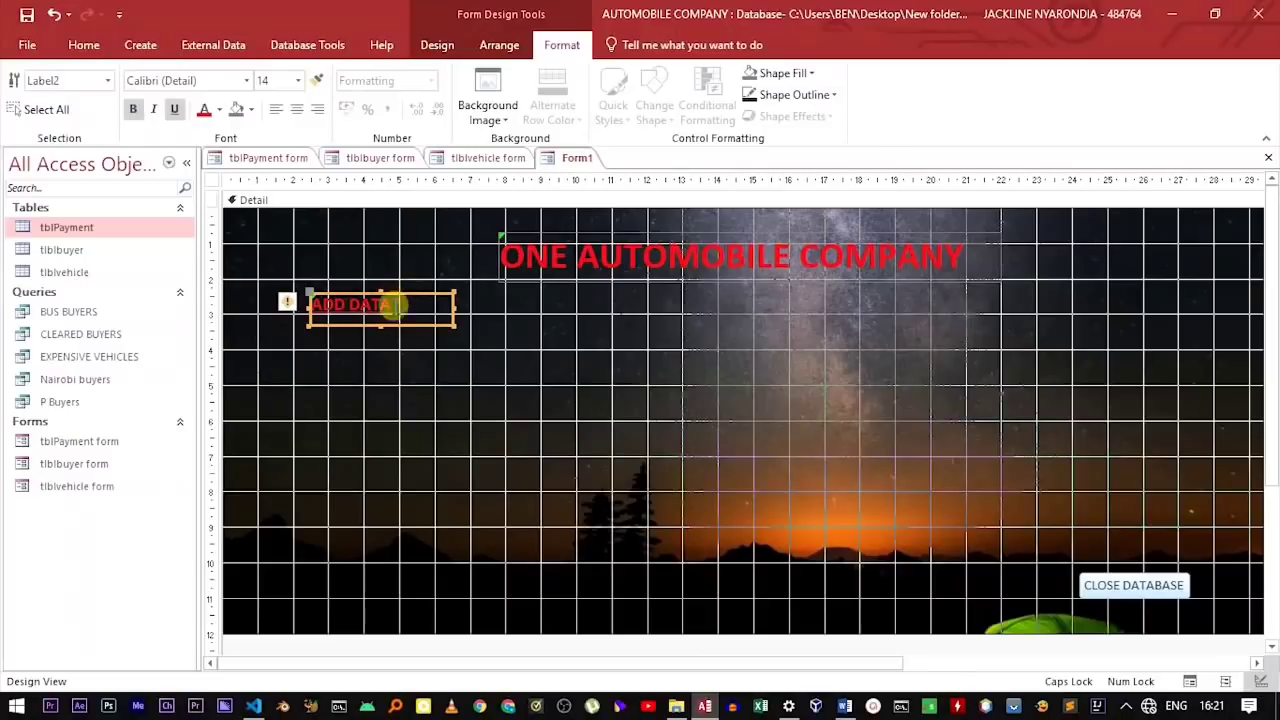
{"action": "left_click", "coordinate": [389, 346]}
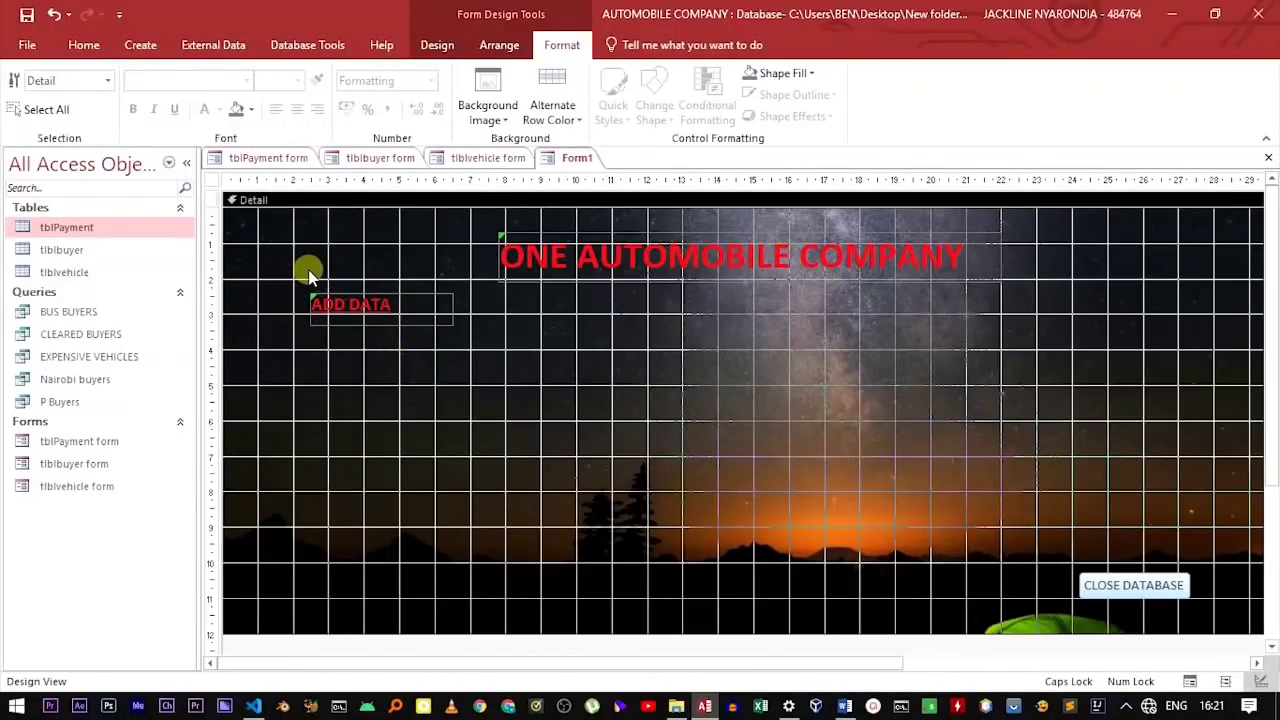
{"action": "left_click", "coordinate": [495, 45]}
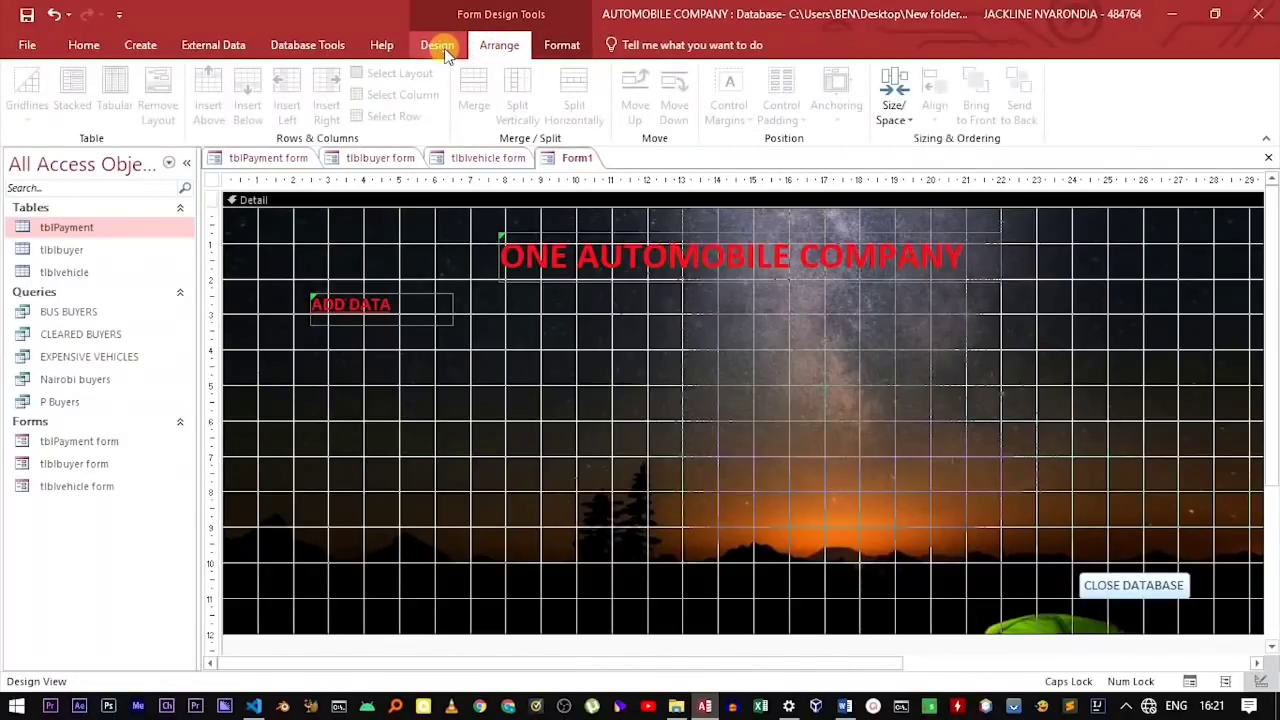
Step: Draw a command button about 3 cm wide below the ADD DATA label and assign it the Open Form action from Form Operations
{"action": "left_click", "coordinate": [440, 48]}
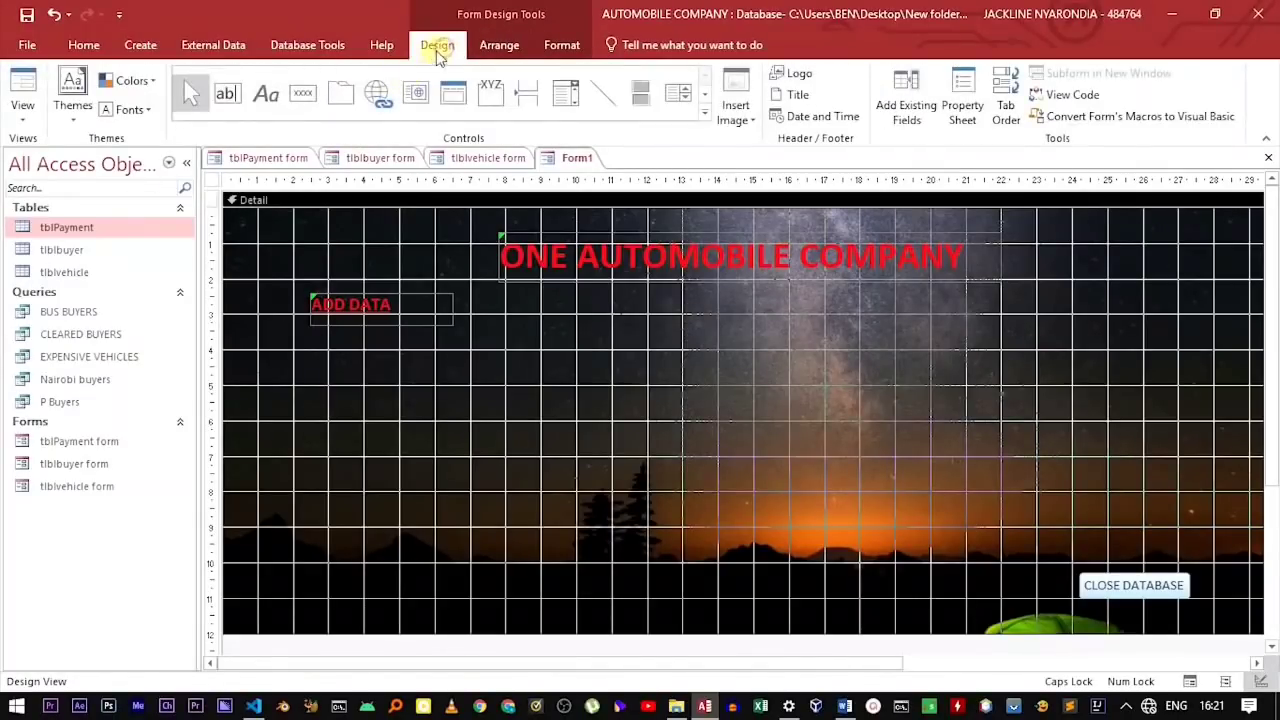
{"action": "left_click", "coordinate": [304, 95]}
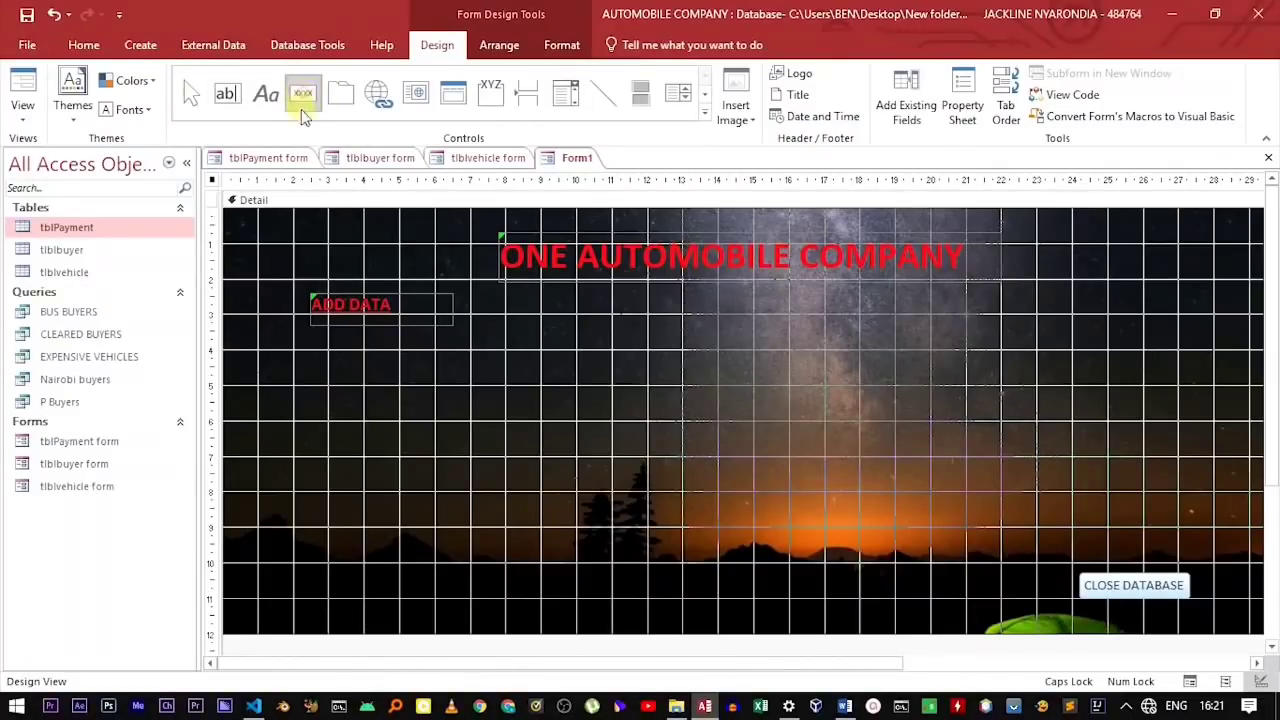
{"action": "left_click_drag", "start_coordinate": [315, 358], "coordinate": [426, 402]}
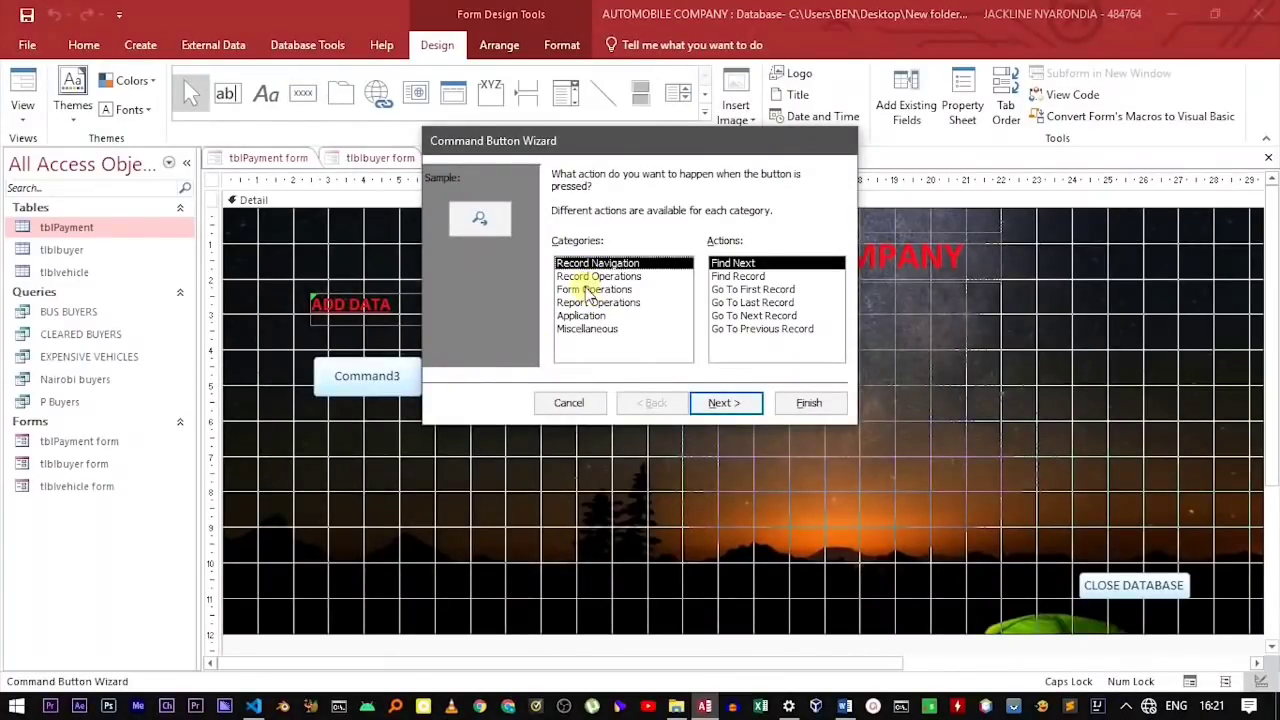
{"action": "left_click", "coordinate": [588, 290]}
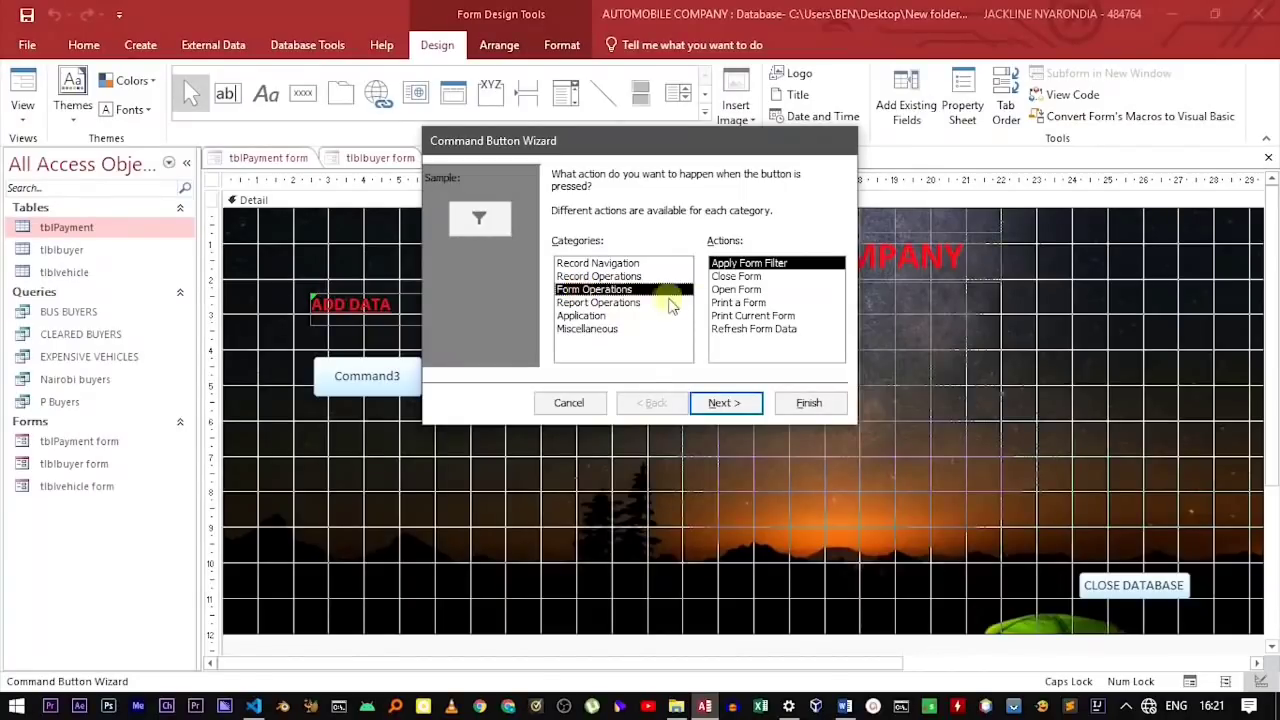
{"action": "left_click", "coordinate": [730, 290]}
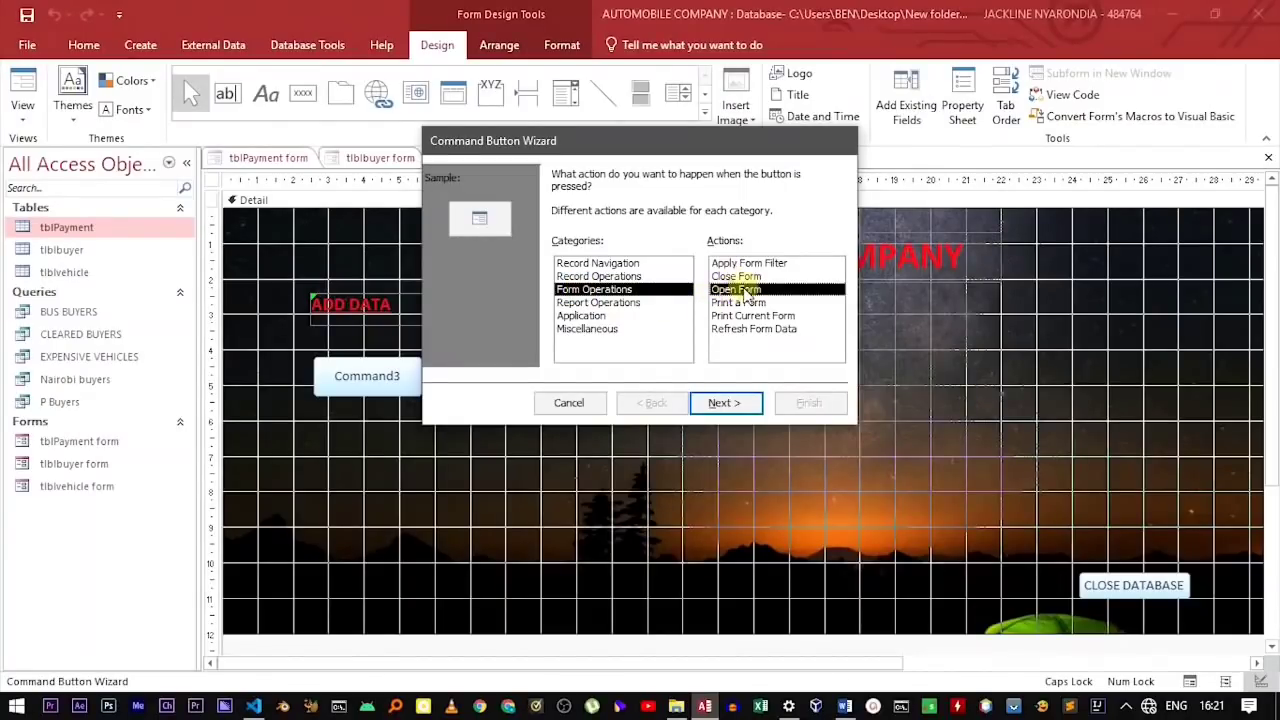
{"action": "left_click", "coordinate": [724, 402]}
{"action": "left_click_drag", "start_coordinate": [646, 143], "coordinate": [648, 240]}
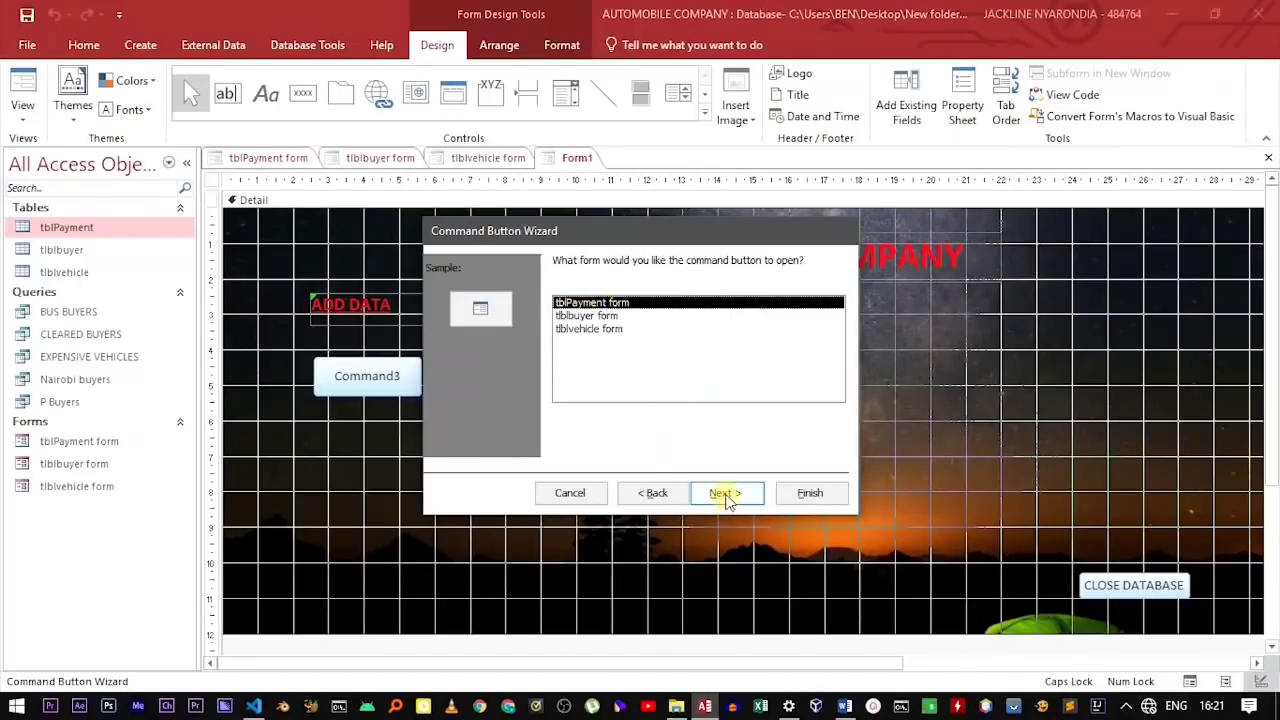
Step: Set the new button to open the tblPayment form and show all the records
{"action": "left_click", "coordinate": [724, 493]}
{"action": "left_click", "coordinate": [590, 358]}
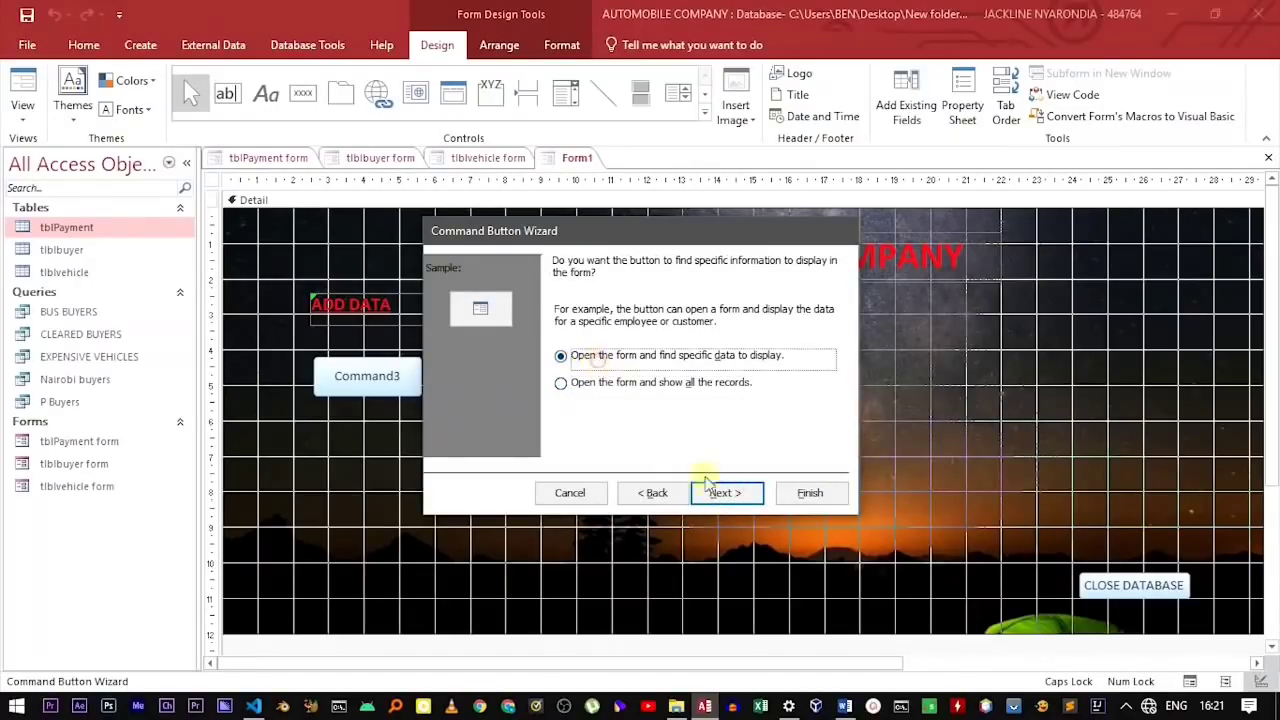
{"action": "left_click", "coordinate": [726, 492]}
{"action": "left_click", "coordinate": [650, 405]}
{"action": "left_click", "coordinate": [640, 383]}
{"action": "left_click", "coordinate": [726, 493]}
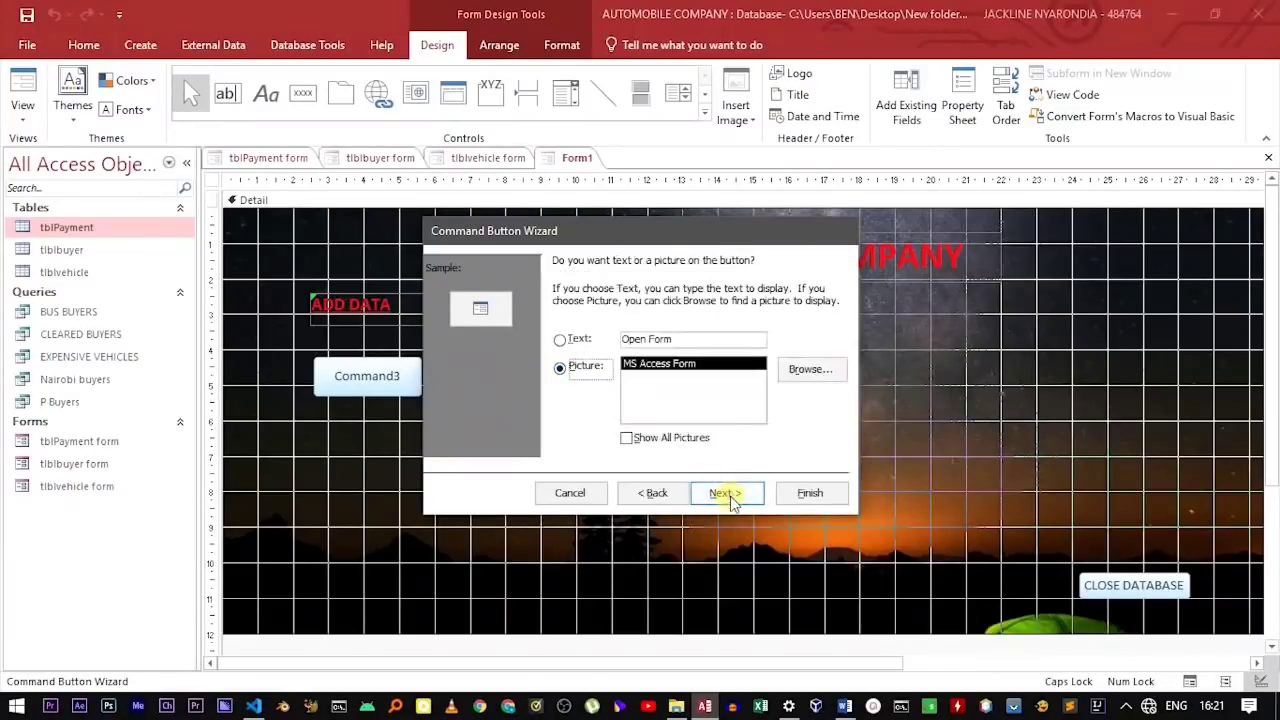
Step: Give the payment button the text caption "ADIT PAYMENT DETAILS" instead of a picture and finish the wizard
{"action": "left_click", "coordinate": [578, 340]}
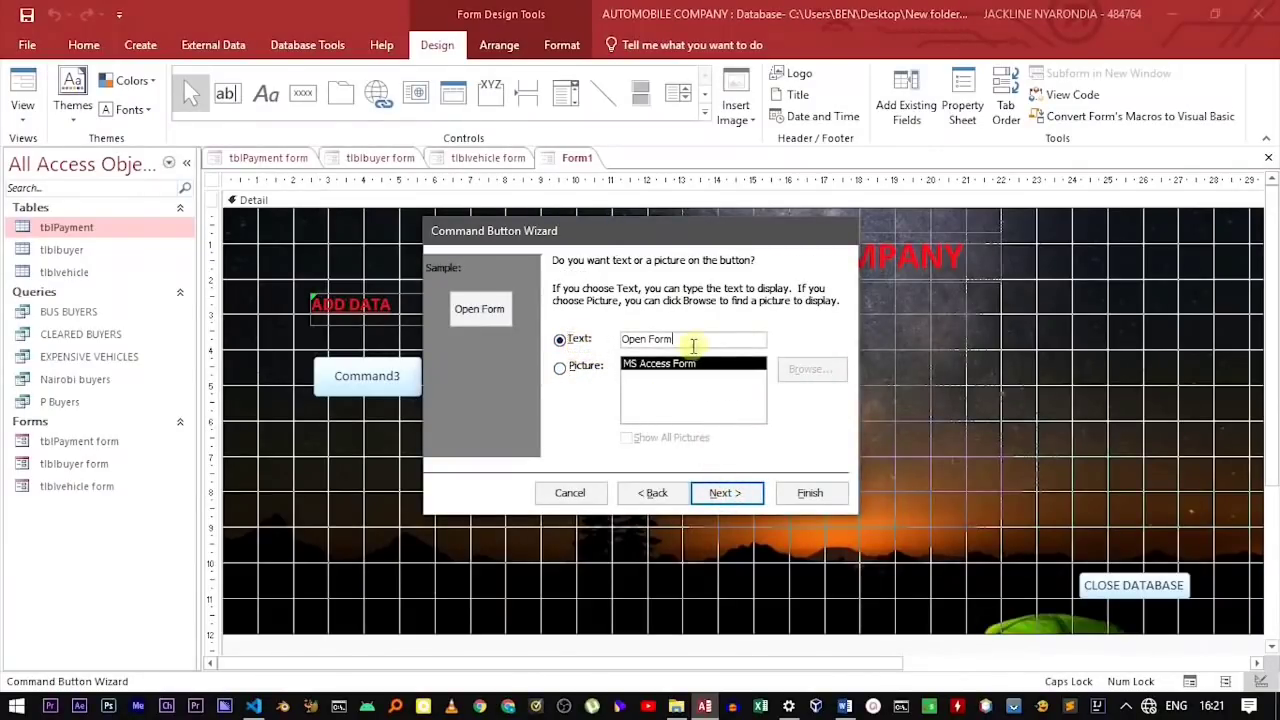
{"action": "left_click_drag", "start_coordinate": [690, 340], "coordinate": [595, 340]}
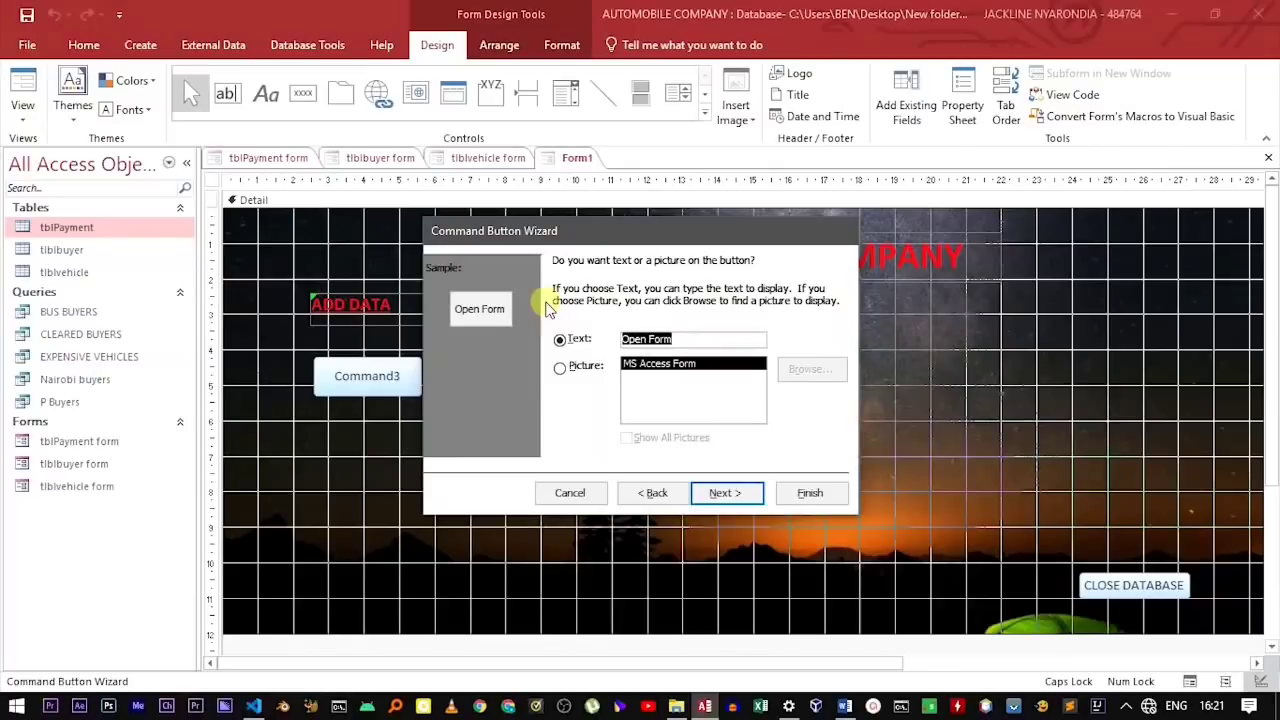
{"action": "key", "text": "BackSpace"}
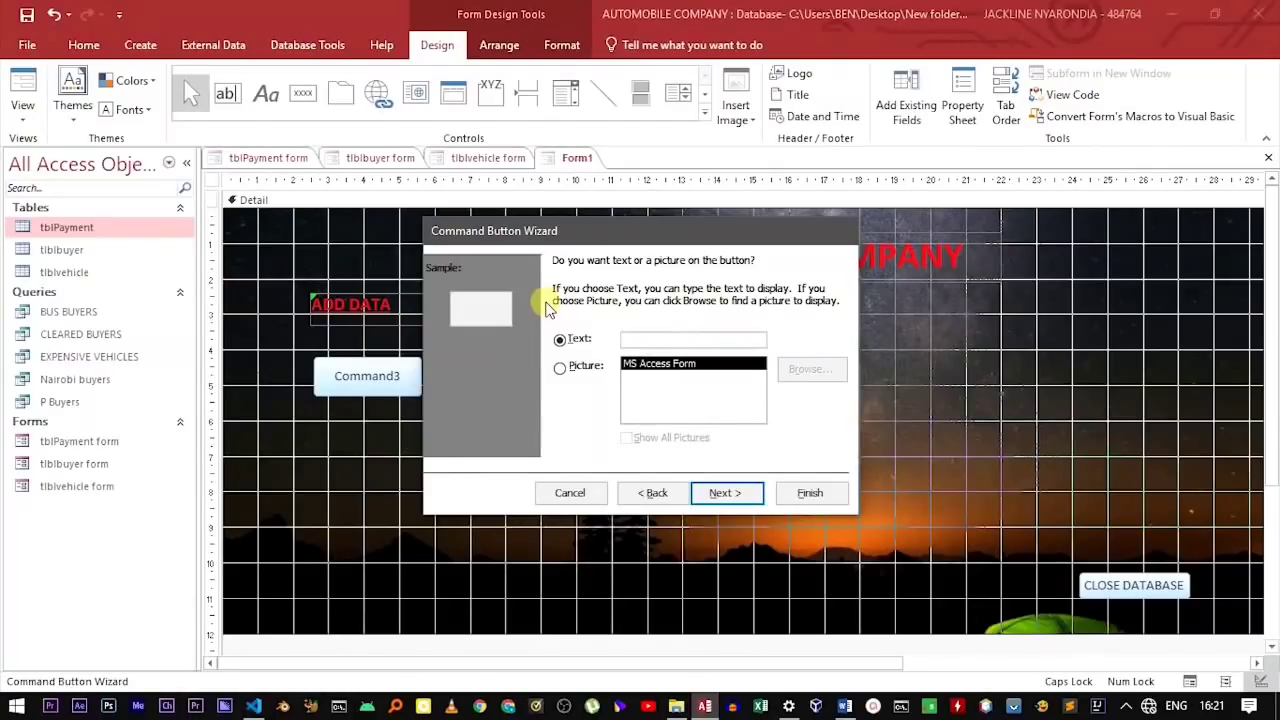
{"action": "type", "text": "ADIR"}
{"action": "type", "text": " PAYMENT DETAILS"}
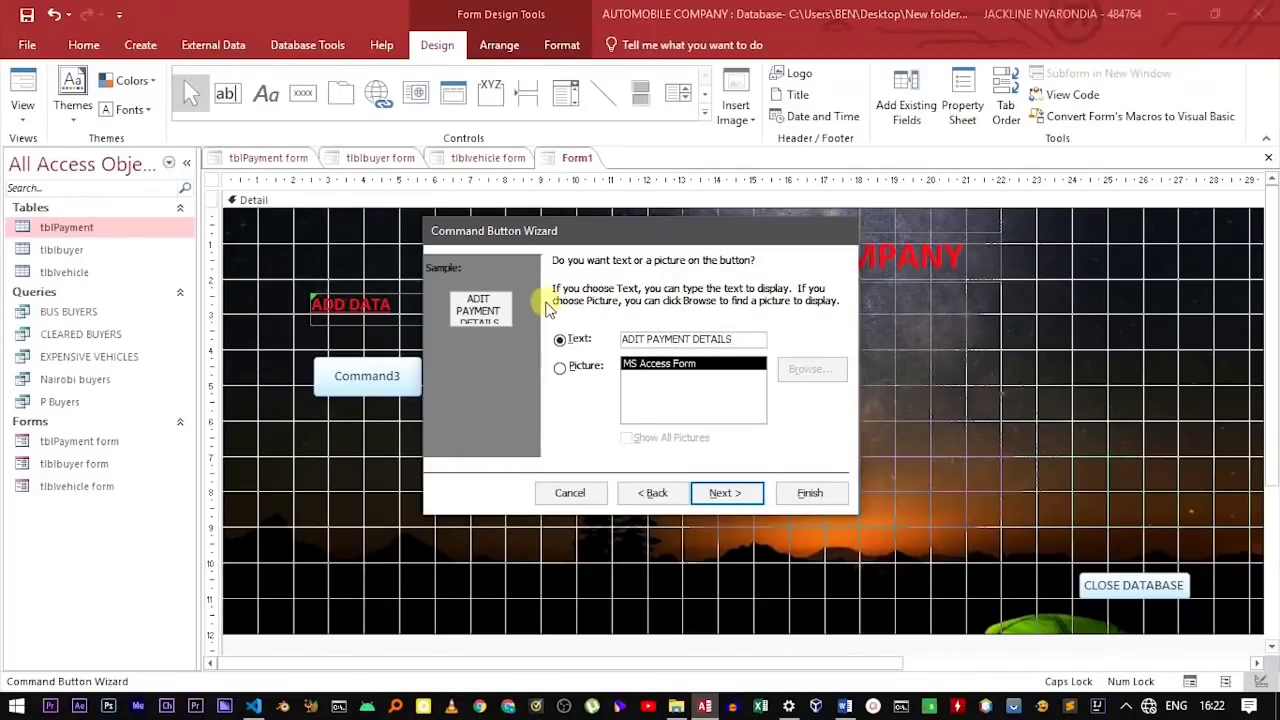
{"action": "left_click", "coordinate": [726, 492]}
{"action": "left_click", "coordinate": [812, 494]}
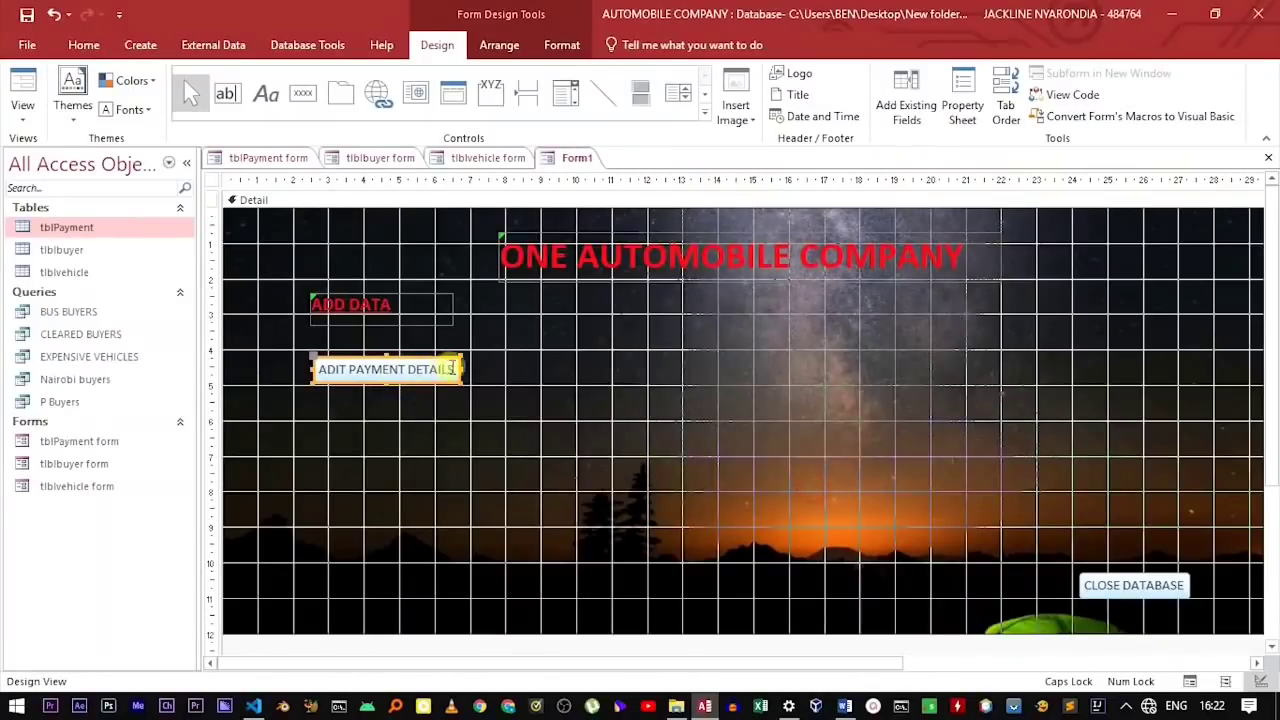
Step: Widen the payment button slightly to about 4.5 cm and correct its caption to "EDIT PAYMENT DETAILS"
{"action": "left_click_drag", "start_coordinate": [461, 368], "coordinate": [472, 368]}
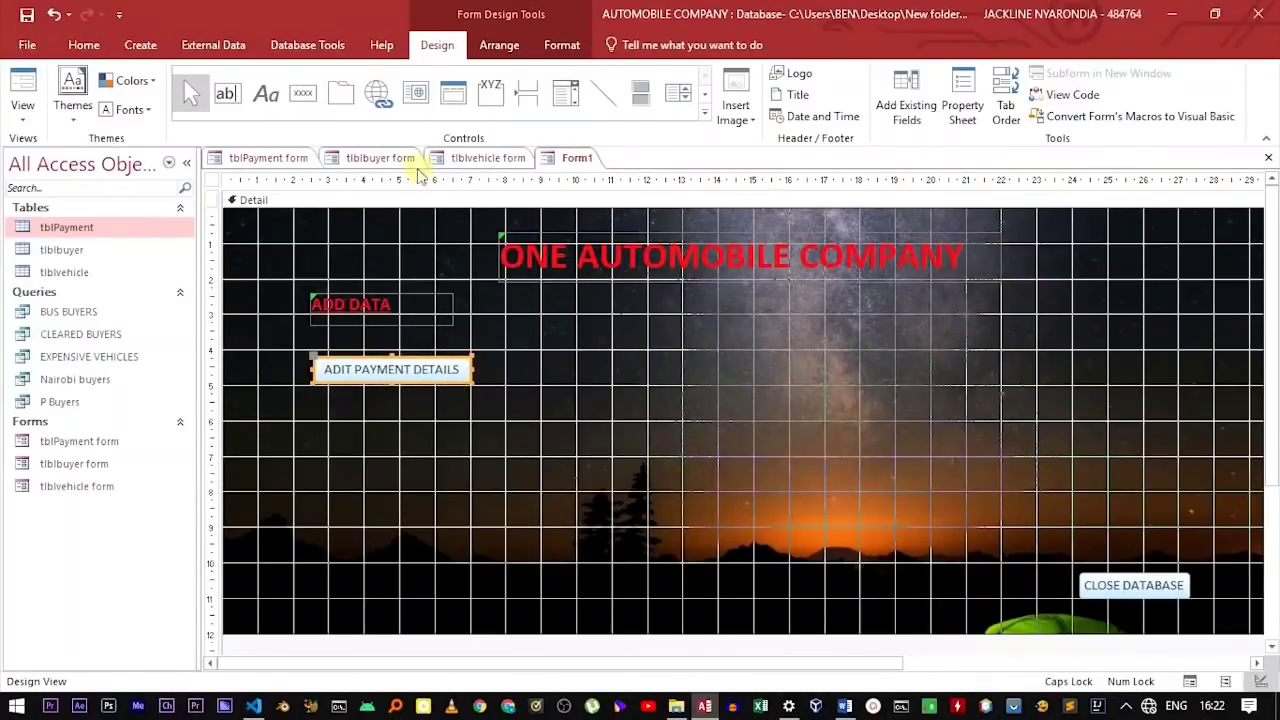
{"action": "left_click", "coordinate": [346, 376]}
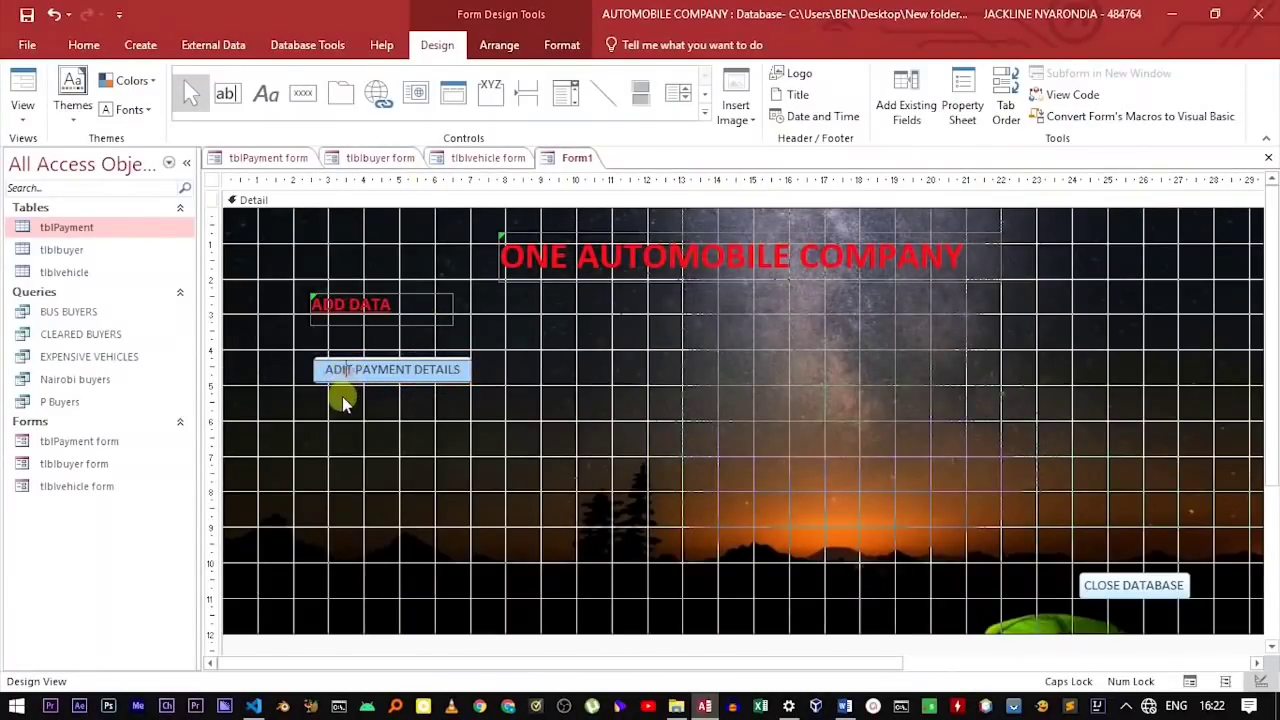
{"action": "key", "text": "BackSpace"}
{"action": "type", "text": "EDIT"}
{"action": "left_click", "coordinate": [556, 370]}
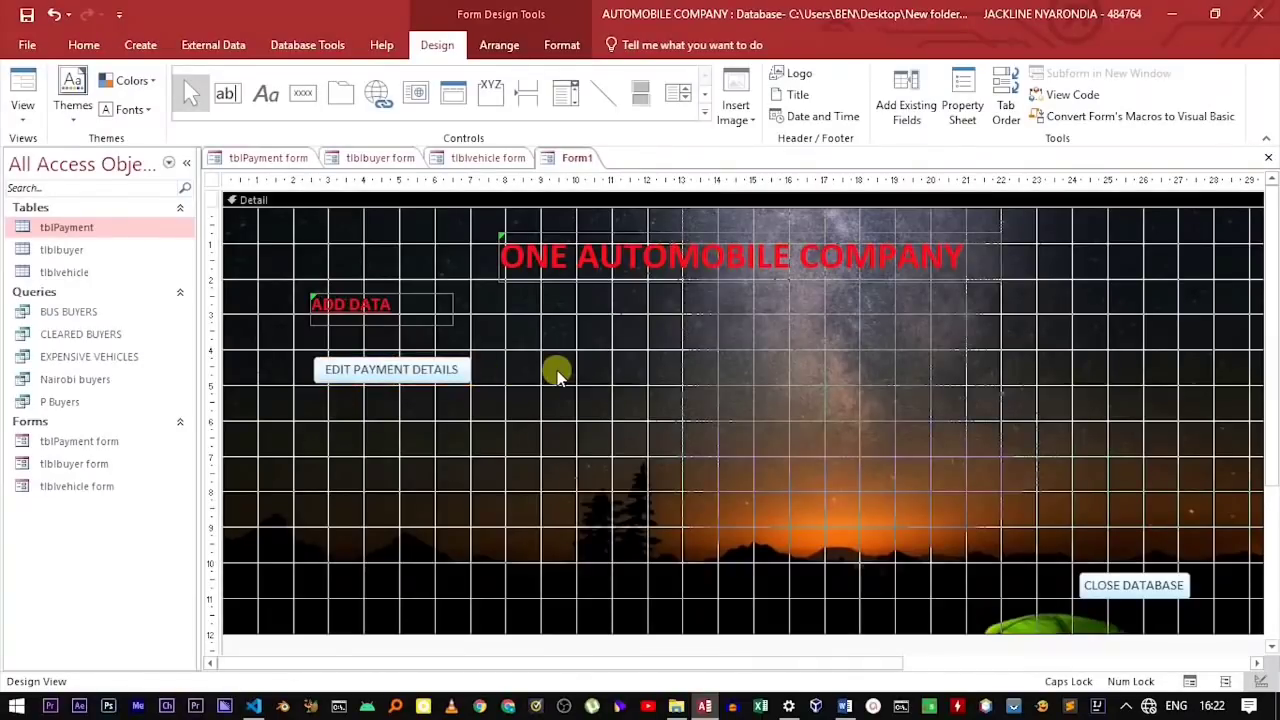
Step: Draw a command button about 4 cm wide below EDIT PAYMENT DETAILS and assign it the Open Form action from Form Operations
{"action": "left_click", "coordinate": [318, 93]}
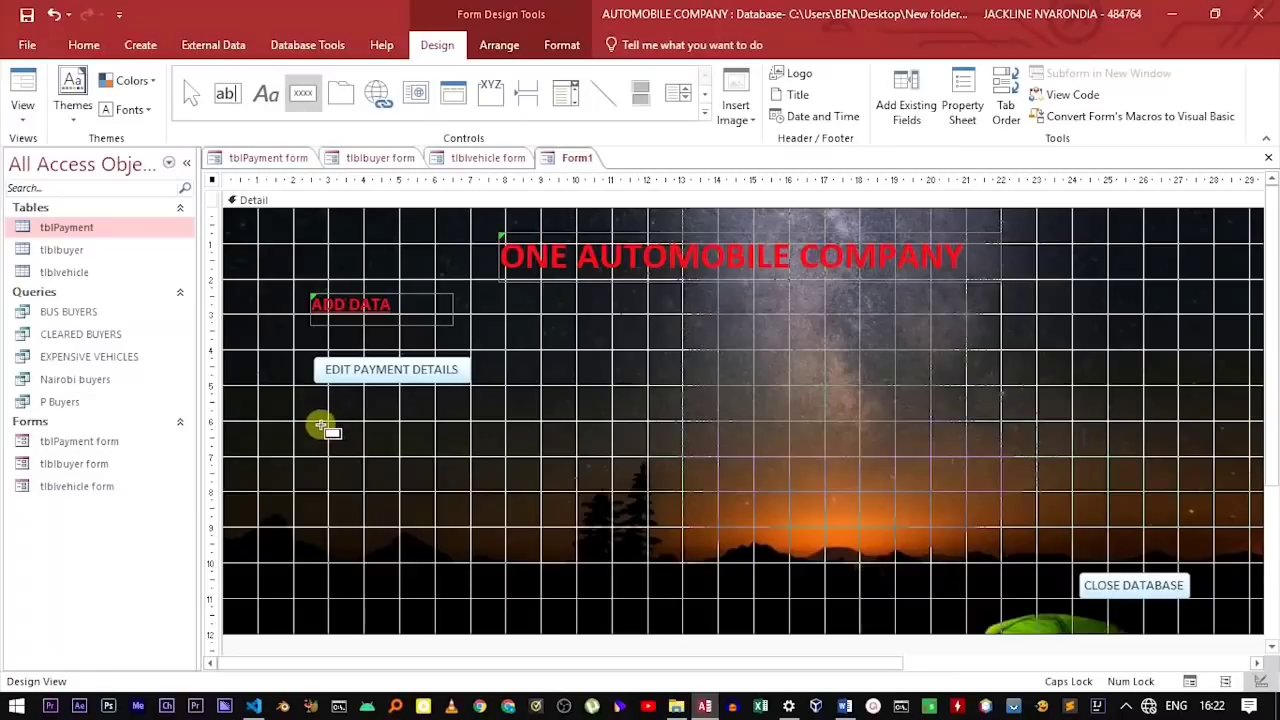
{"action": "left_click_drag", "start_coordinate": [321, 426], "coordinate": [463, 452]}
{"action": "left_click", "coordinate": [593, 290]}
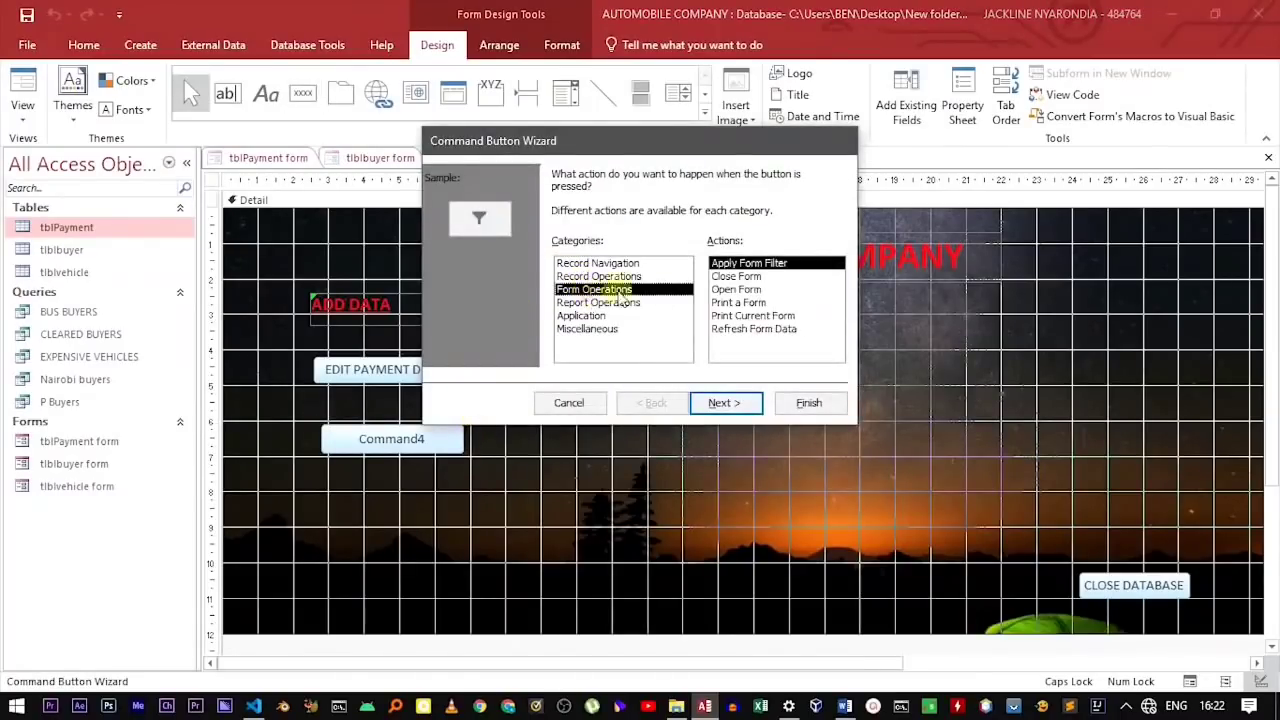
{"action": "left_click", "coordinate": [736, 289]}
{"action": "left_click", "coordinate": [741, 403]}
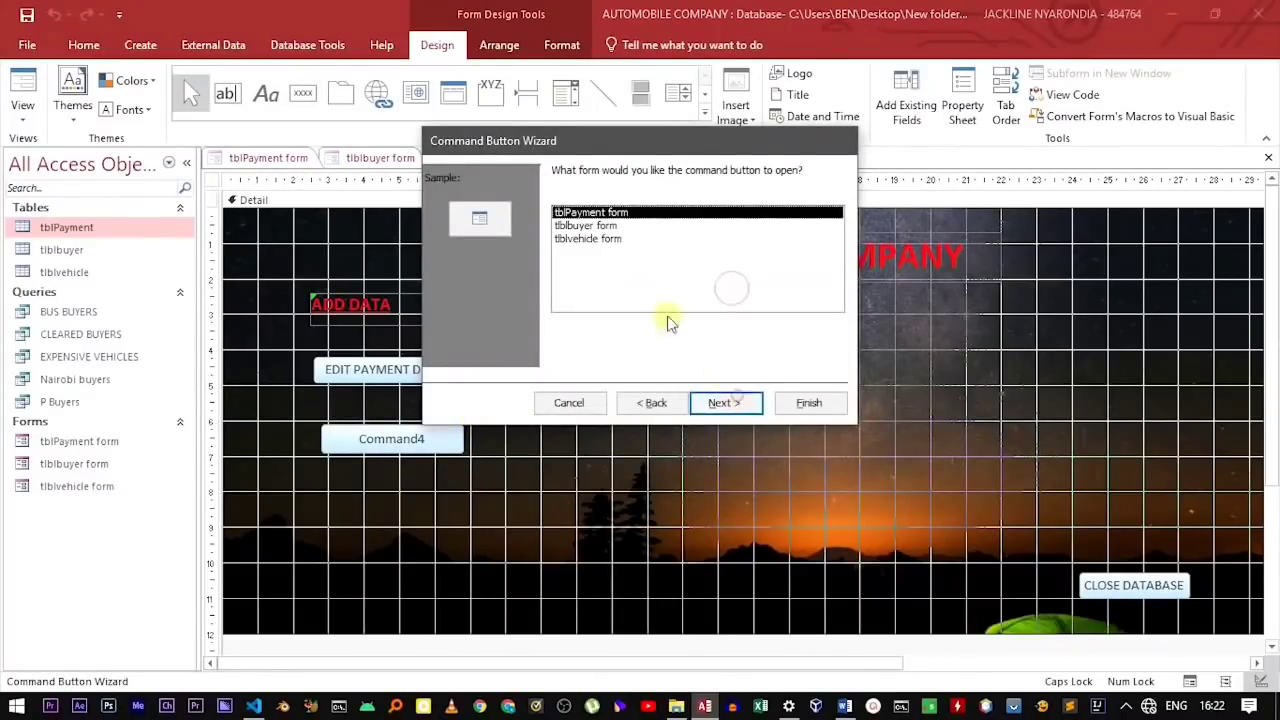
Step: Set the second button to open the tlblbuyer form and show all the records
{"action": "left_click", "coordinate": [586, 226]}
{"action": "left_click", "coordinate": [731, 403]}
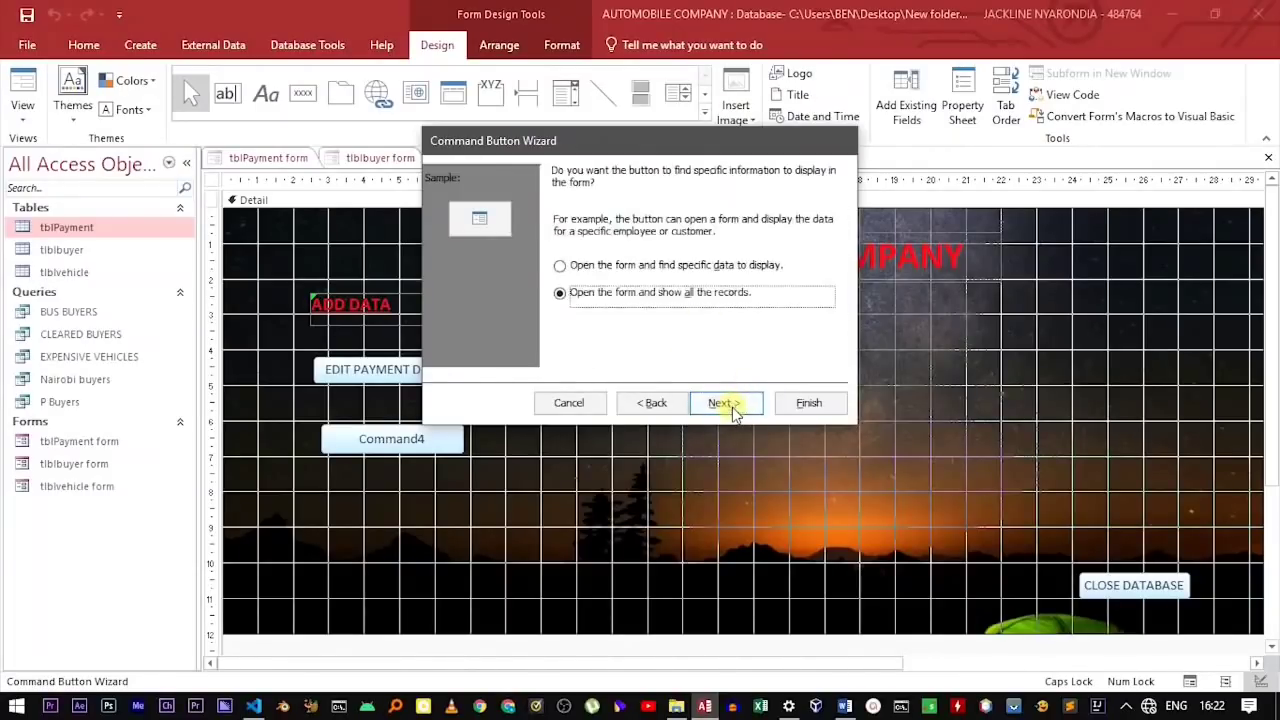
{"action": "left_click", "coordinate": [620, 266]}
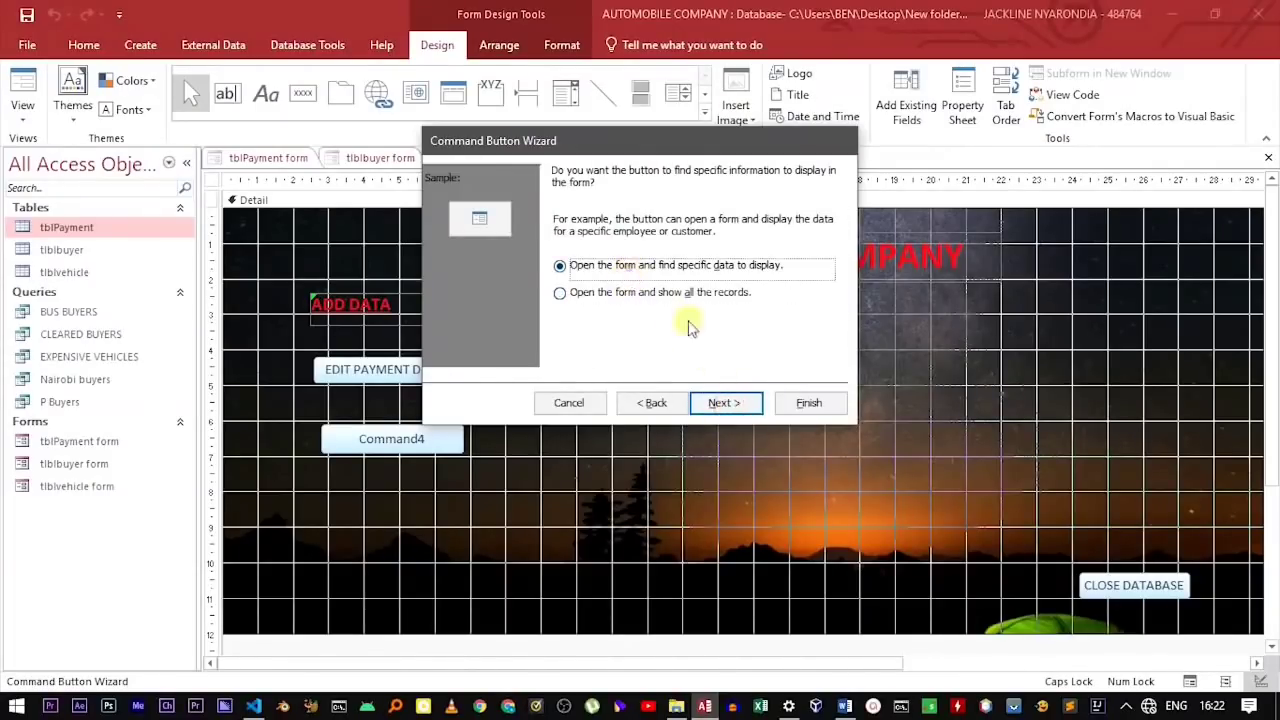
{"action": "left_click", "coordinate": [632, 293]}
{"action": "left_click", "coordinate": [723, 403]}
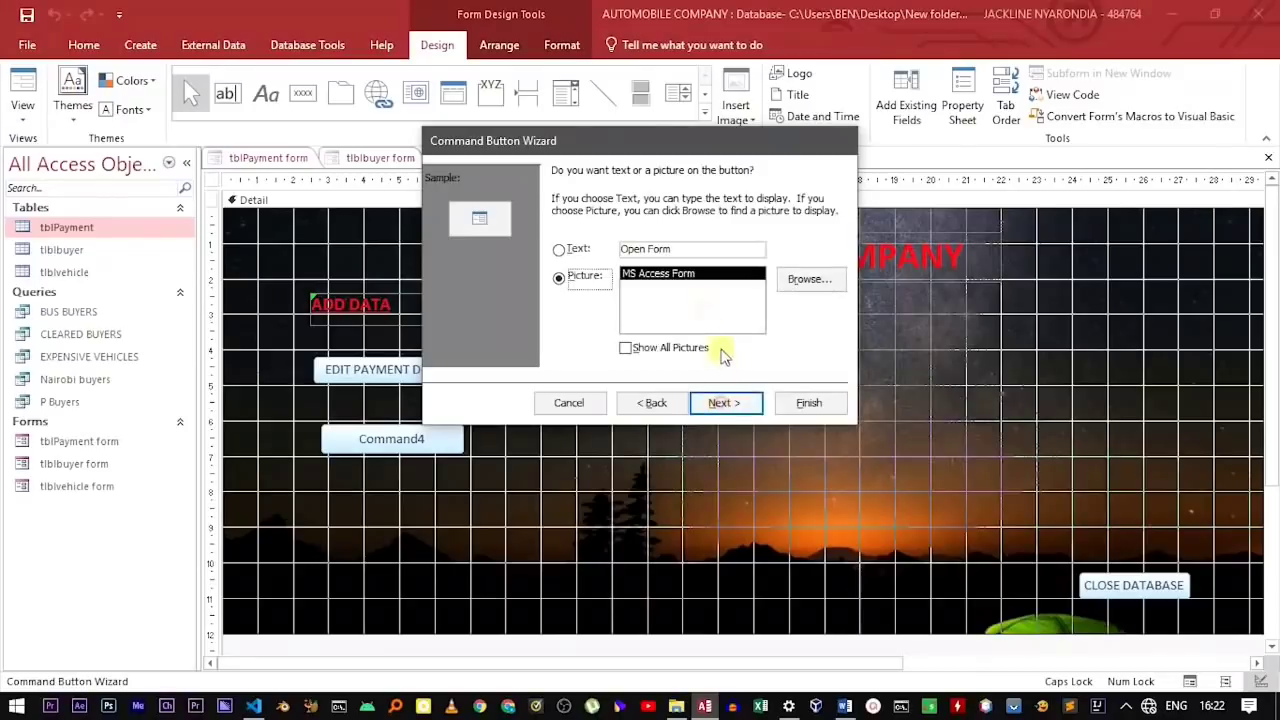
Step: Caption the second button "EDIT BUYER DETAILS" as text, finish the wizard and widen the button slightly
{"action": "left_click", "coordinate": [576, 249]}
{"action": "left_click_drag", "start_coordinate": [672, 249], "coordinate": [563, 248]}
{"action": "key", "text": "BackSpace"}
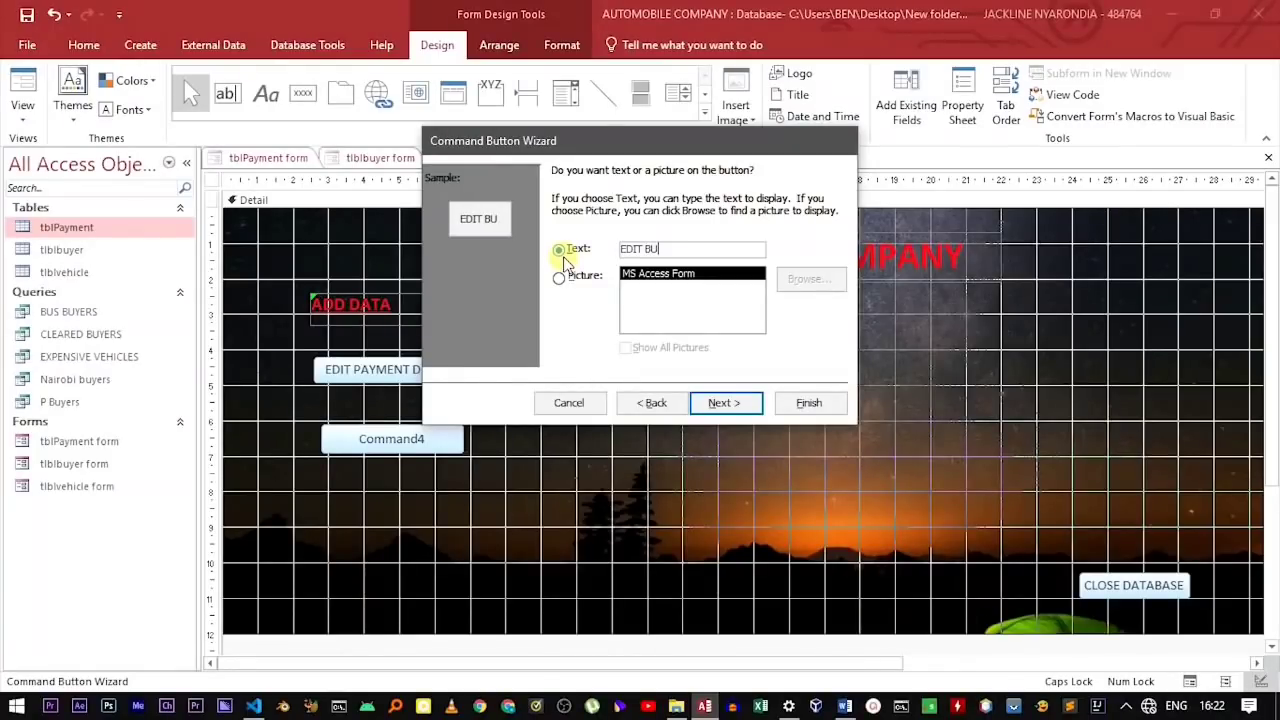
{"action": "type", "text": "EDIT BUYER DETAILS"}
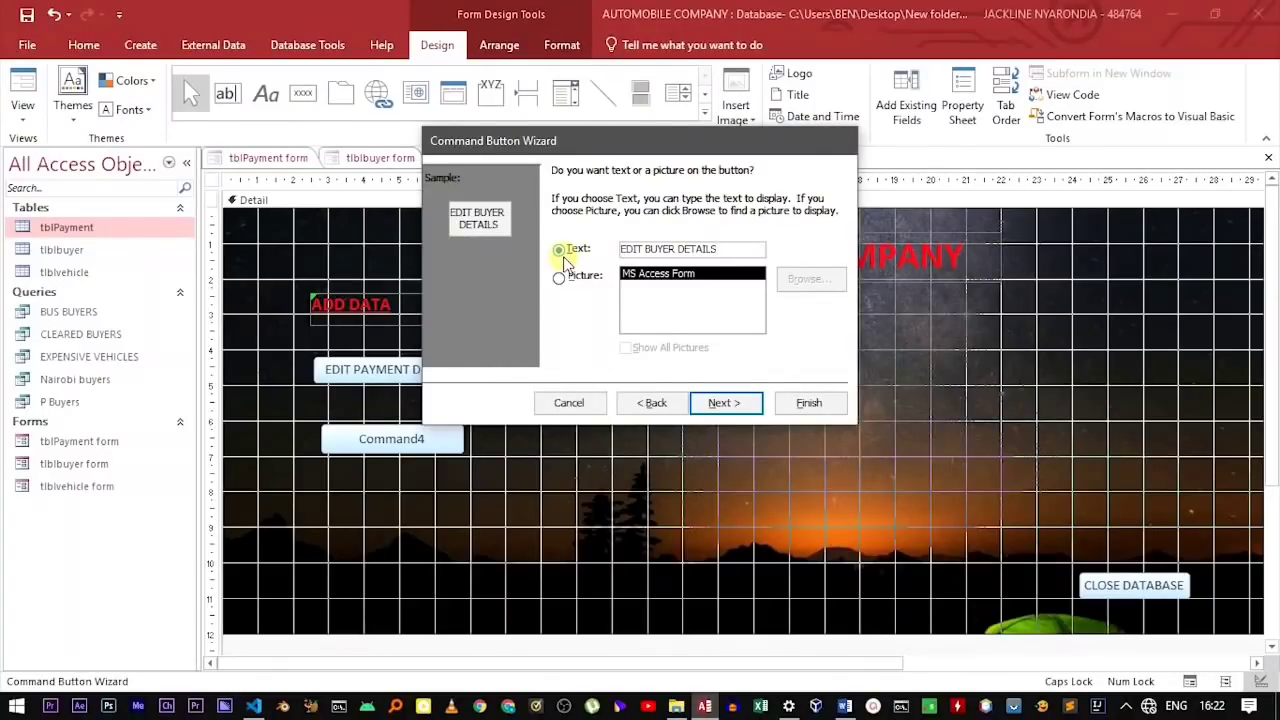
{"action": "left_click", "coordinate": [722, 402]}
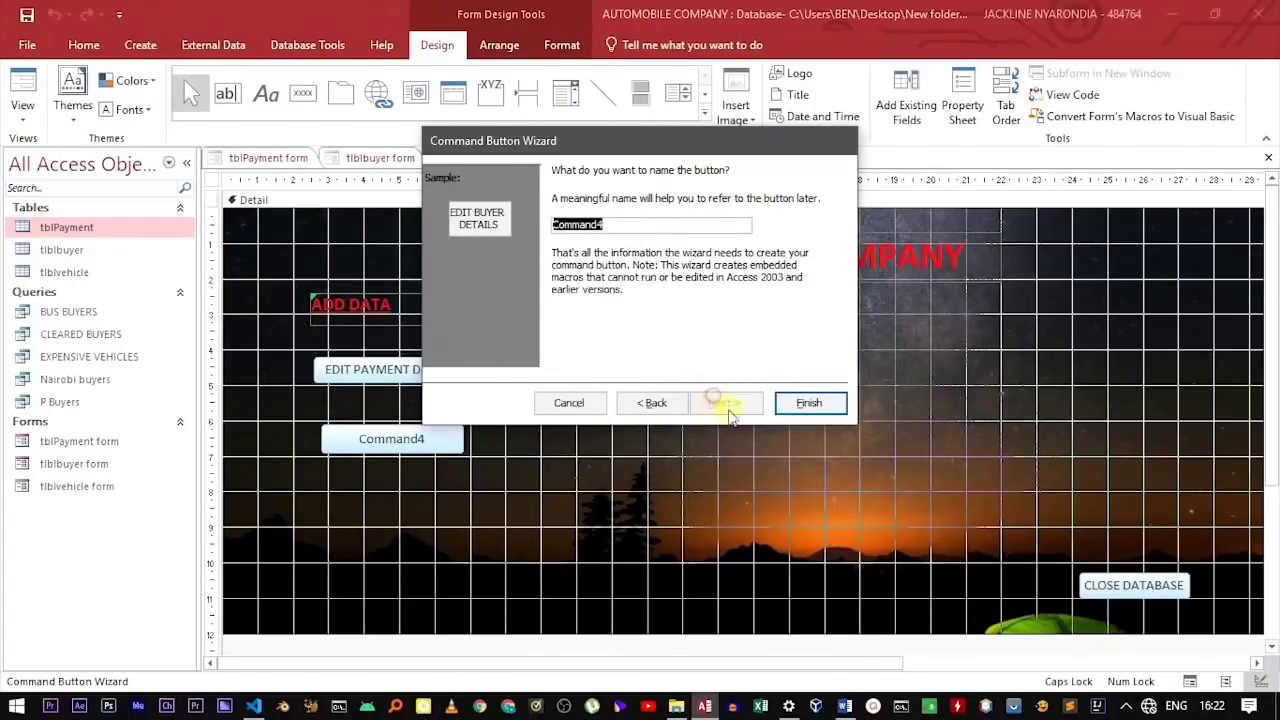
{"action": "left_click", "coordinate": [810, 402]}
{"action": "left_click_drag", "start_coordinate": [450, 437], "coordinate": [468, 437]}
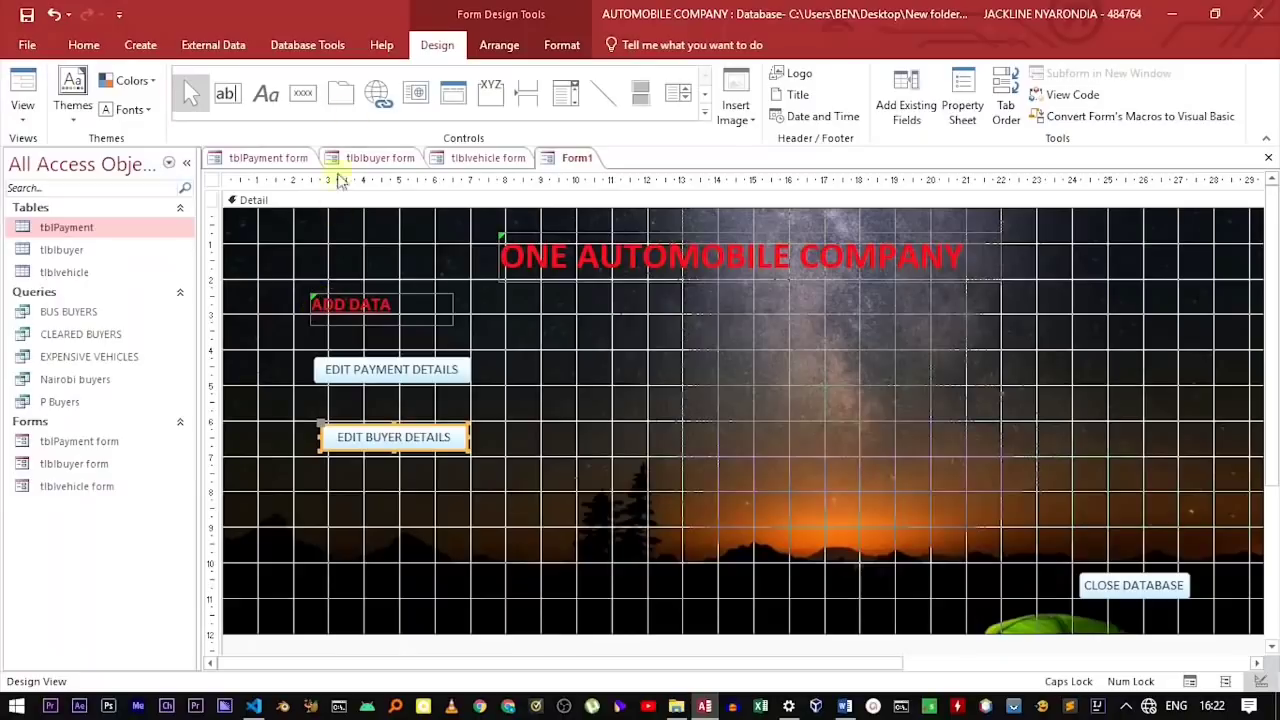
Step: Draw a third command button about 4 cm wide below EDIT BUYER DETAILS and assign it the Open Form action from Form Operations
{"action": "left_click", "coordinate": [303, 93]}
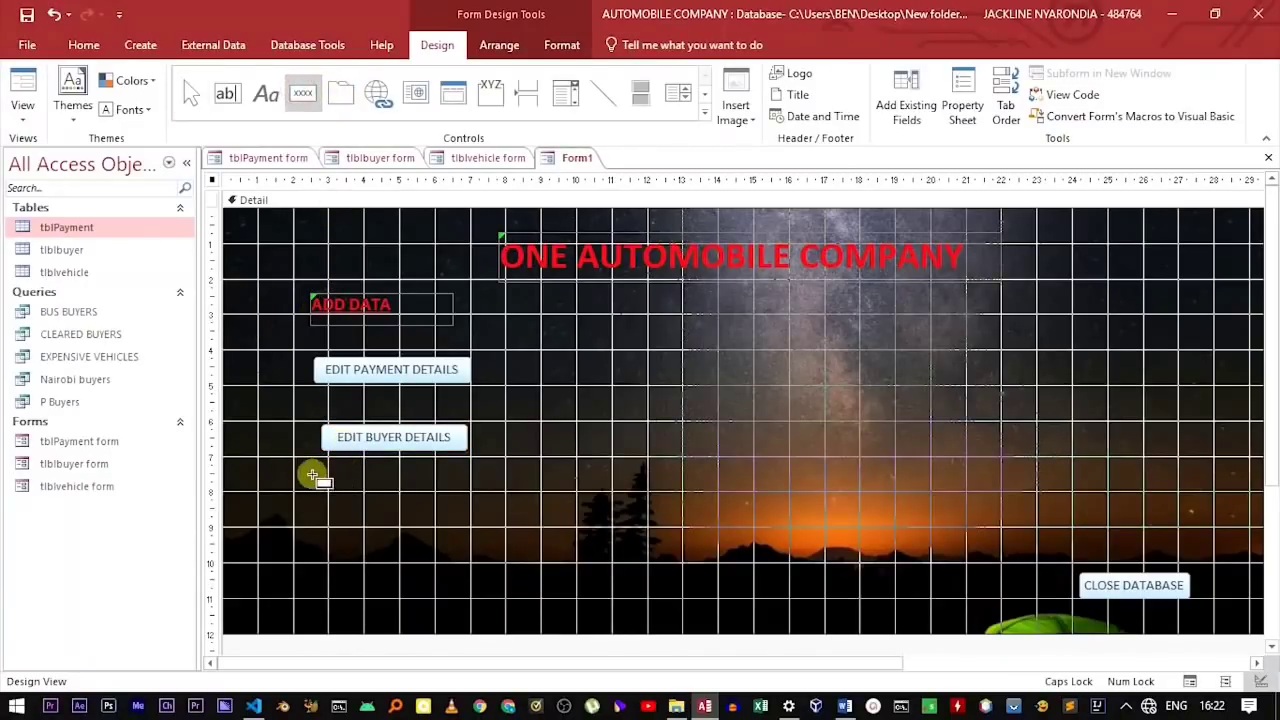
{"action": "left_click_drag", "start_coordinate": [326, 484], "coordinate": [462, 512]}
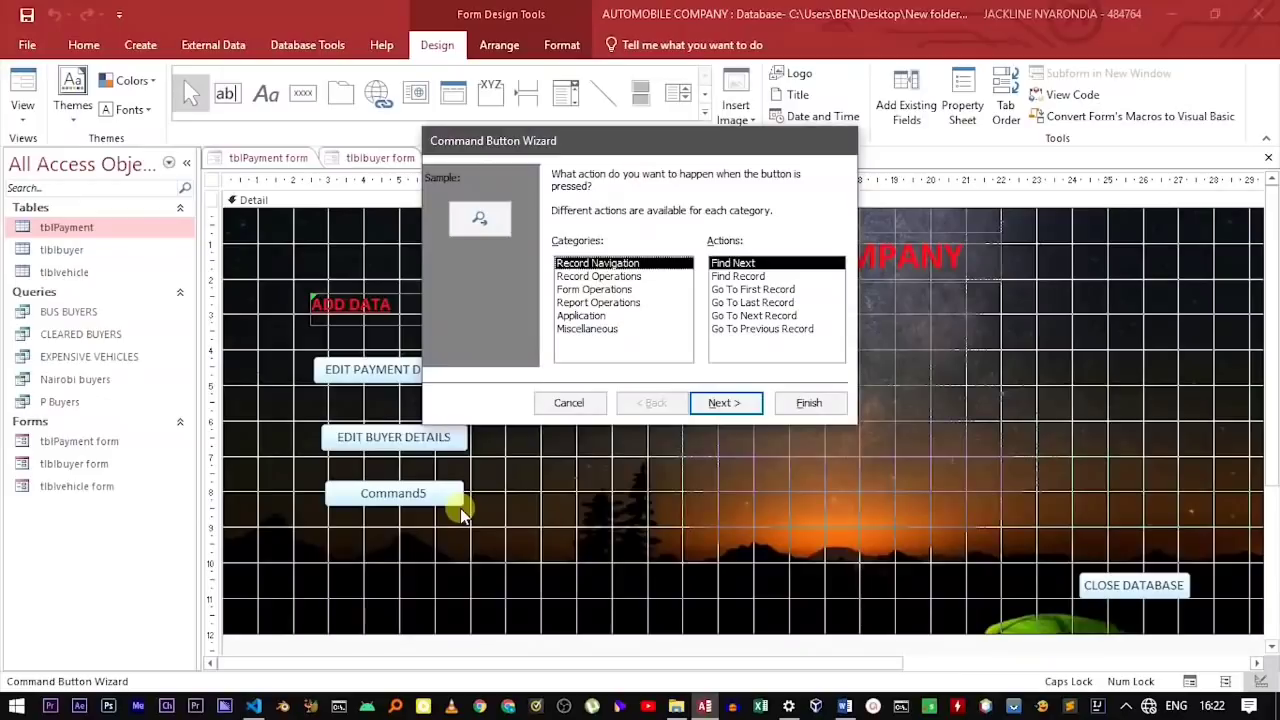
{"action": "left_click", "coordinate": [598, 289]}
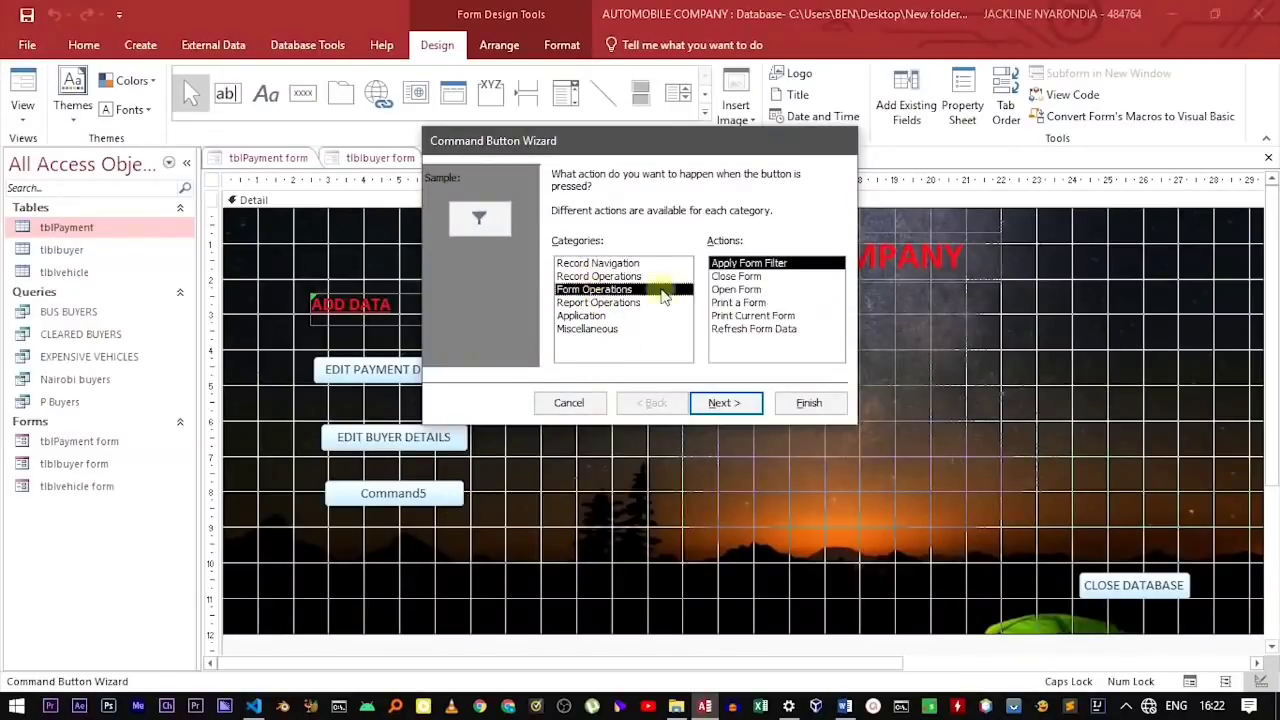
{"action": "left_click", "coordinate": [743, 289]}
{"action": "left_click", "coordinate": [724, 402]}
Step: Set the third button to open the tlblvehicle form and show all the records
{"action": "left_click", "coordinate": [595, 243]}
{"action": "left_click_drag", "start_coordinate": [626, 140], "coordinate": [628, 184]}
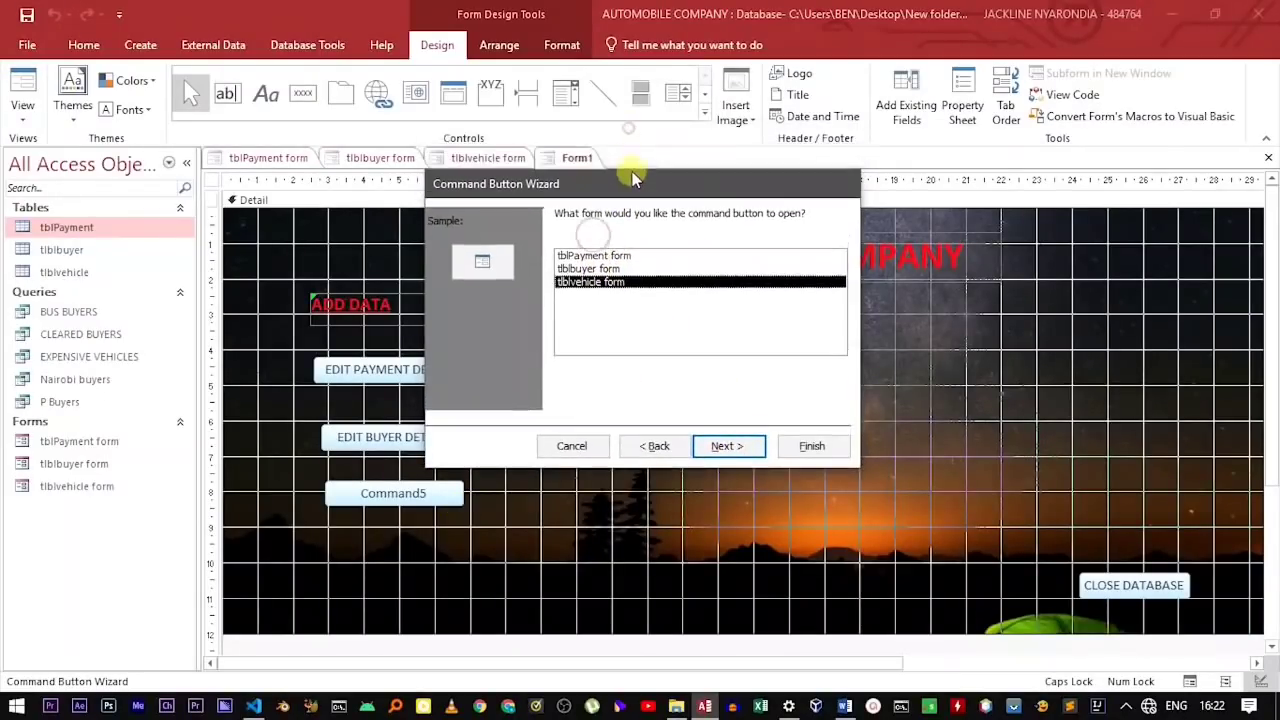
{"action": "left_click", "coordinate": [733, 447]}
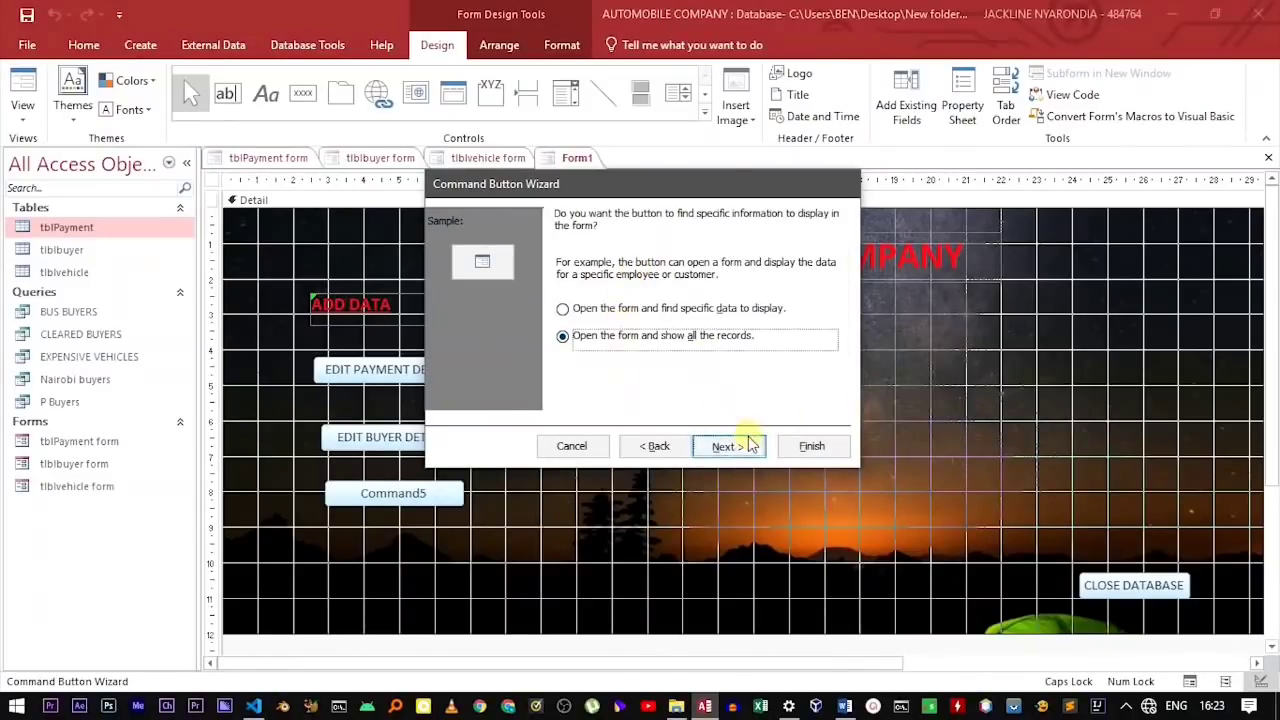
{"action": "left_click", "coordinate": [751, 446]}
Step: Use text instead of a picture on the third button and caption it "EDIT VEHICLE DETAILS"
{"action": "left_click", "coordinate": [584, 294]}
{"action": "key", "text": "BackSpace"}
{"action": "type", "text": "EDIT VE"}
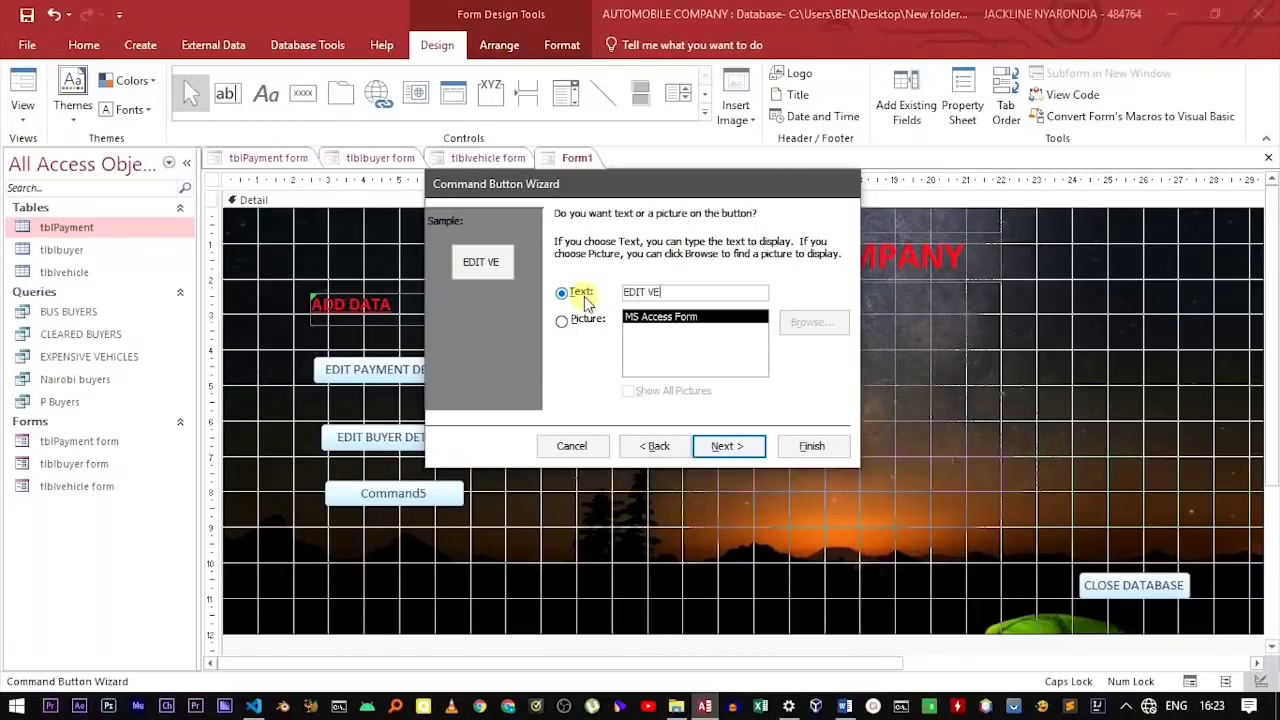
{"action": "type", "text": "HICLE DETAILS"}
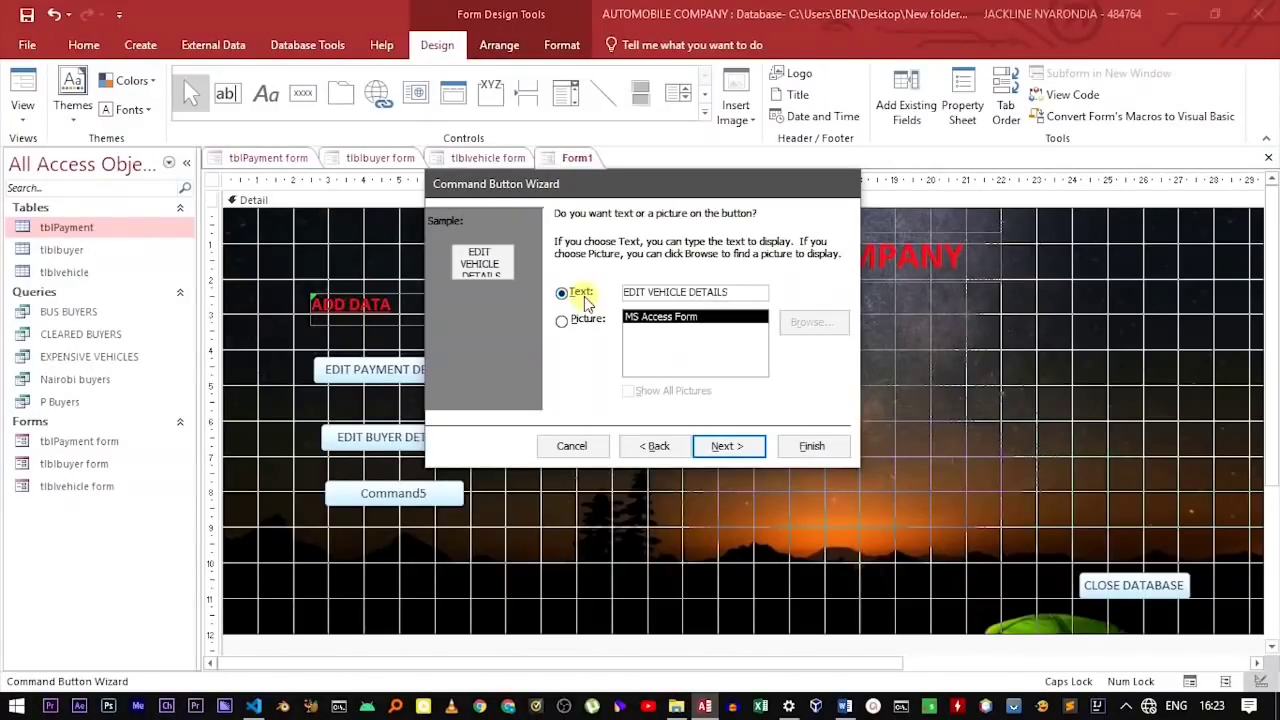
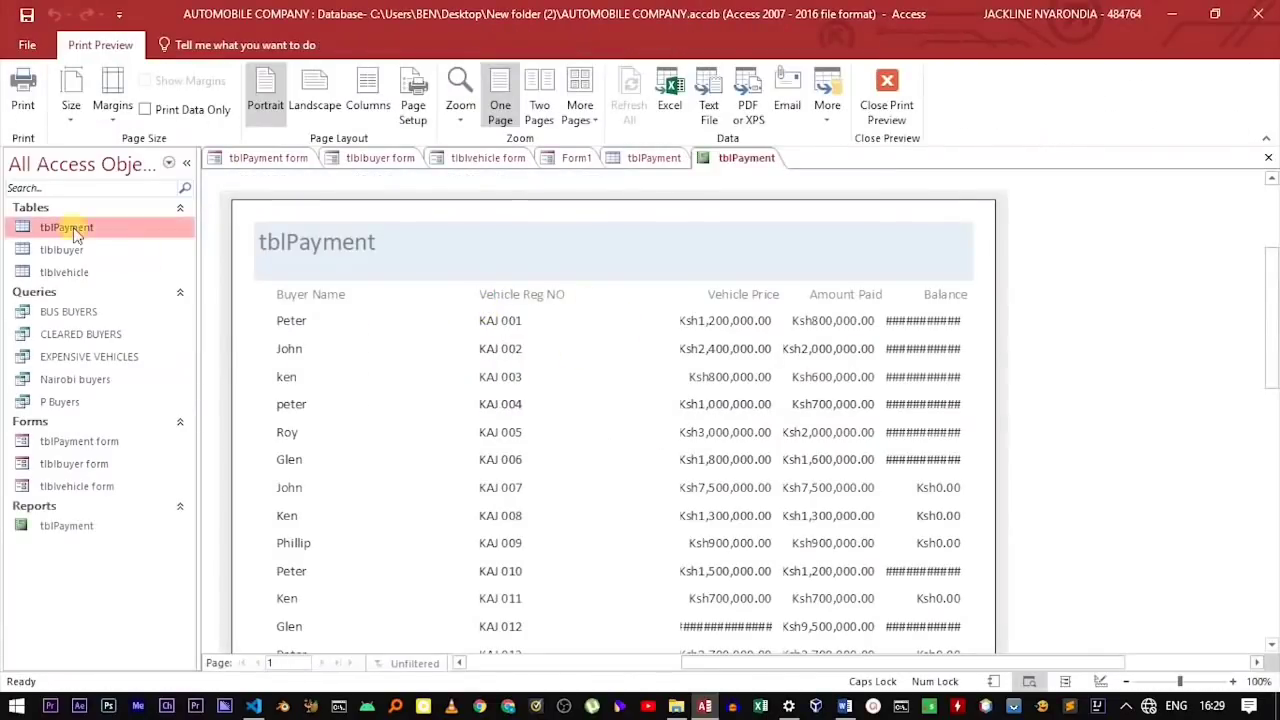
Step: Create a report from the tlblbuyer table with the Report Wizard, including all fields and no sorting
{"action": "double_click", "coordinate": [75, 249]}
{"action": "left_click", "coordinate": [140, 45]}
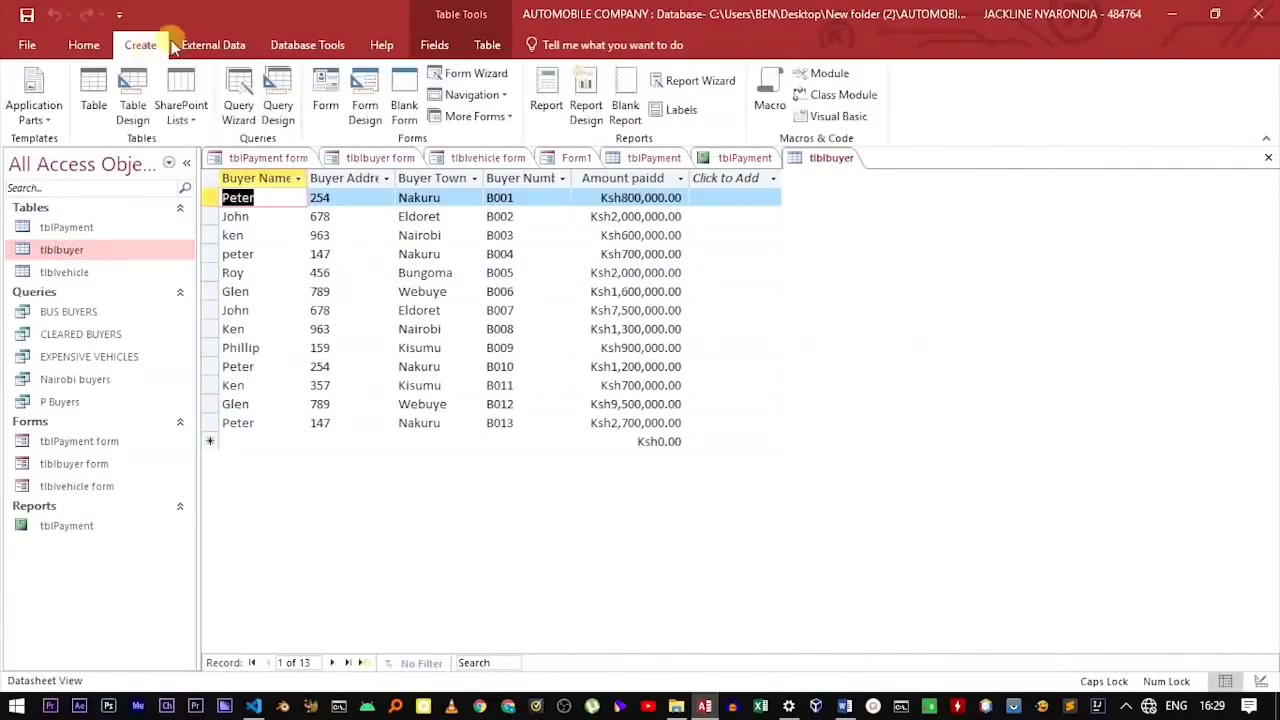
{"action": "left_click", "coordinate": [690, 80]}
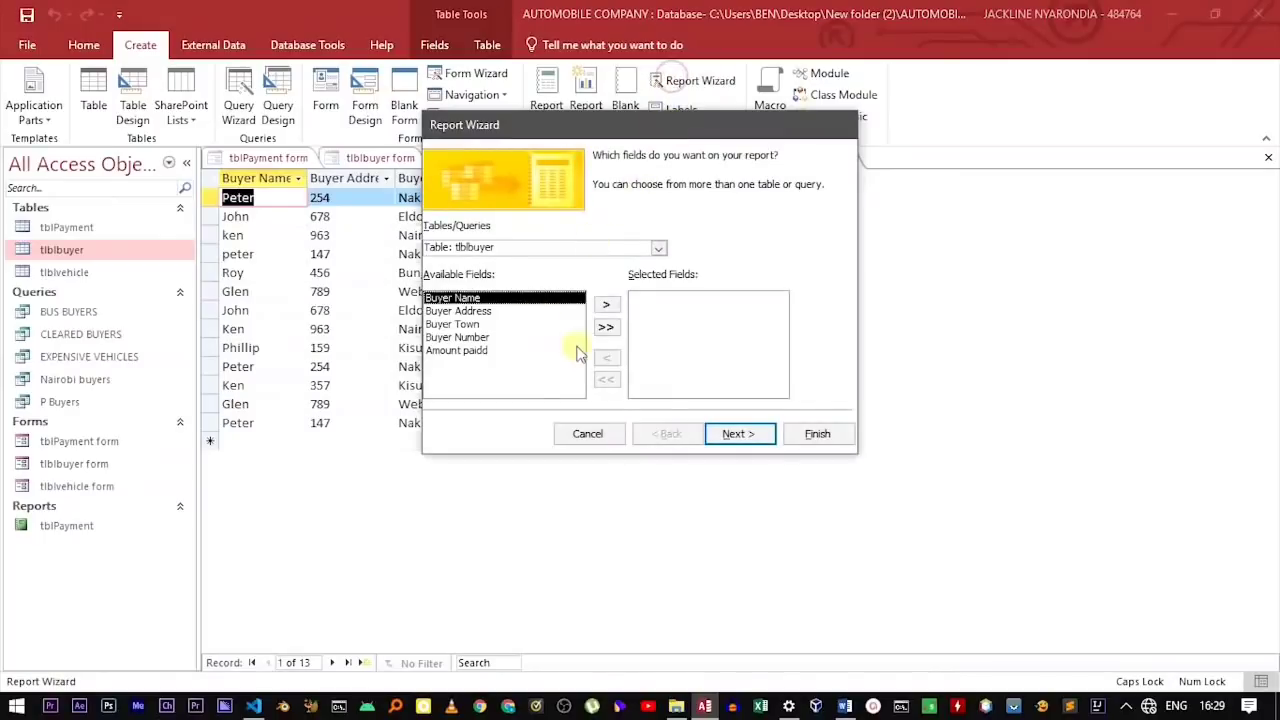
{"action": "left_click", "coordinate": [606, 327]}
{"action": "left_click", "coordinate": [738, 433]}
{"action": "left_click", "coordinate": [750, 434]}
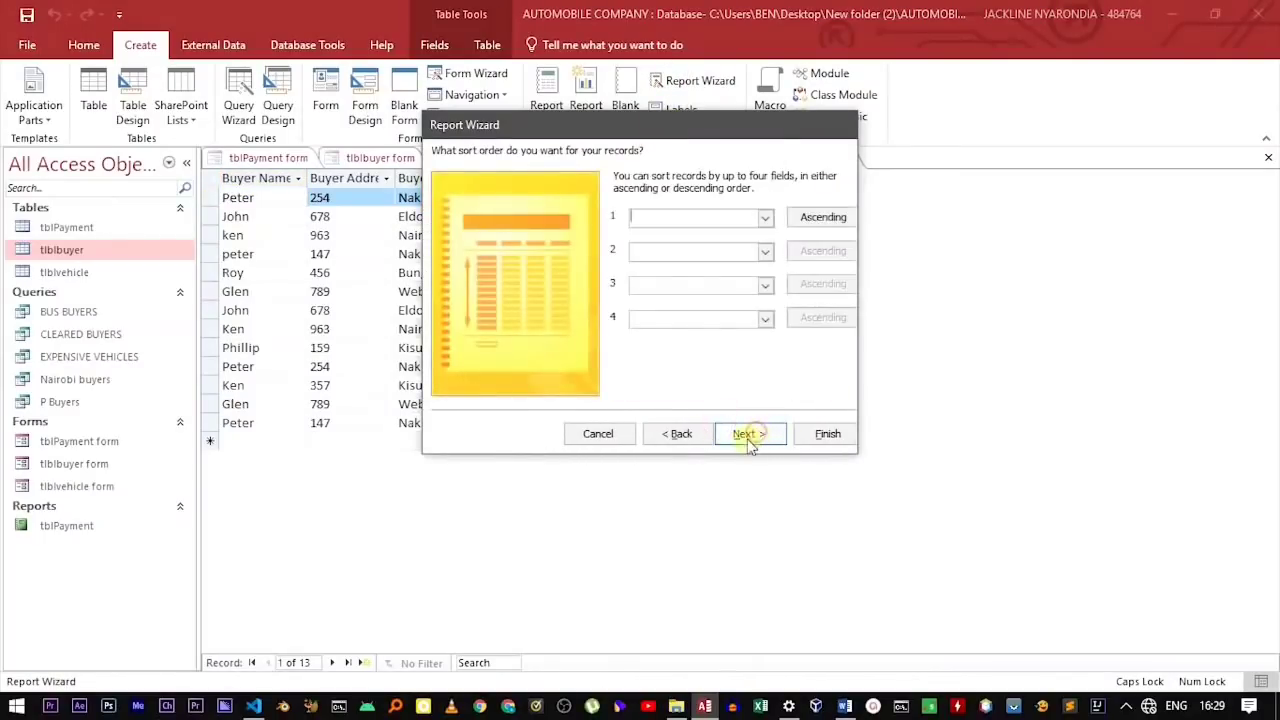
{"action": "left_click", "coordinate": [750, 434]}
{"action": "left_click", "coordinate": [828, 434]}
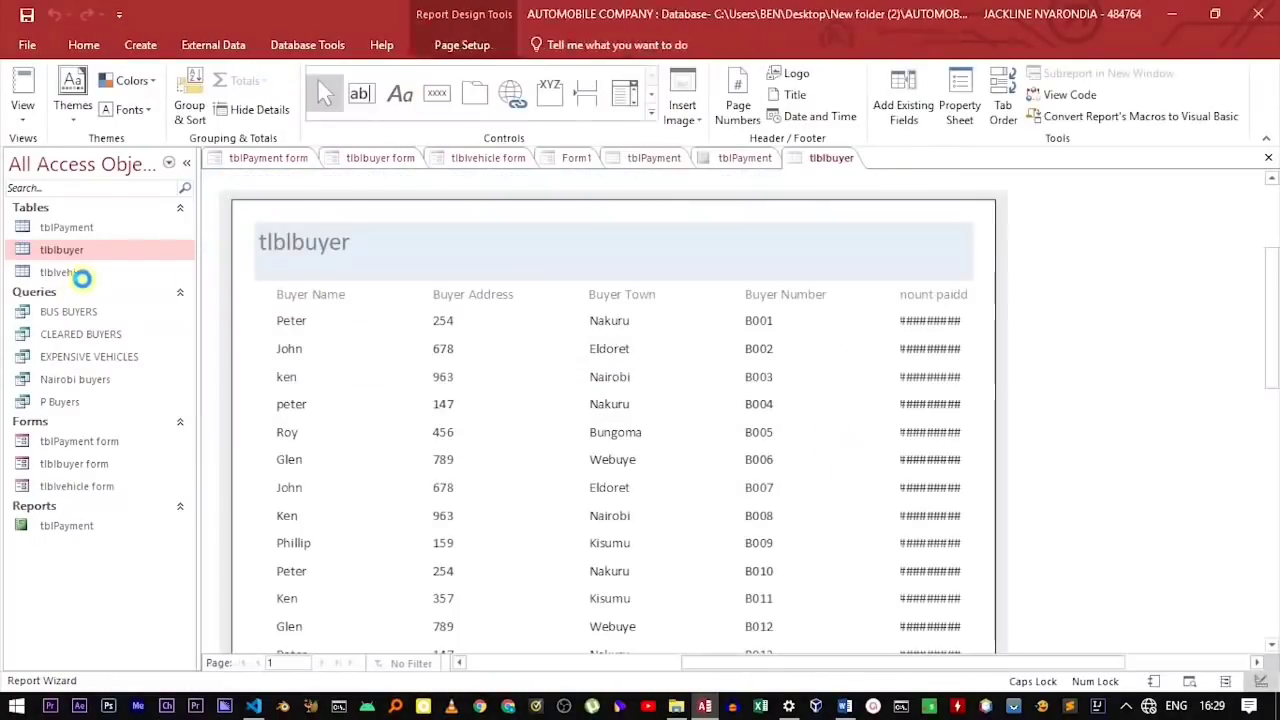
Step: Create a tabular portrait report from the tlblvehicle table with the Report Wizard, including all its fields
{"action": "double_click", "coordinate": [70, 272]}
{"action": "left_click", "coordinate": [145, 46]}
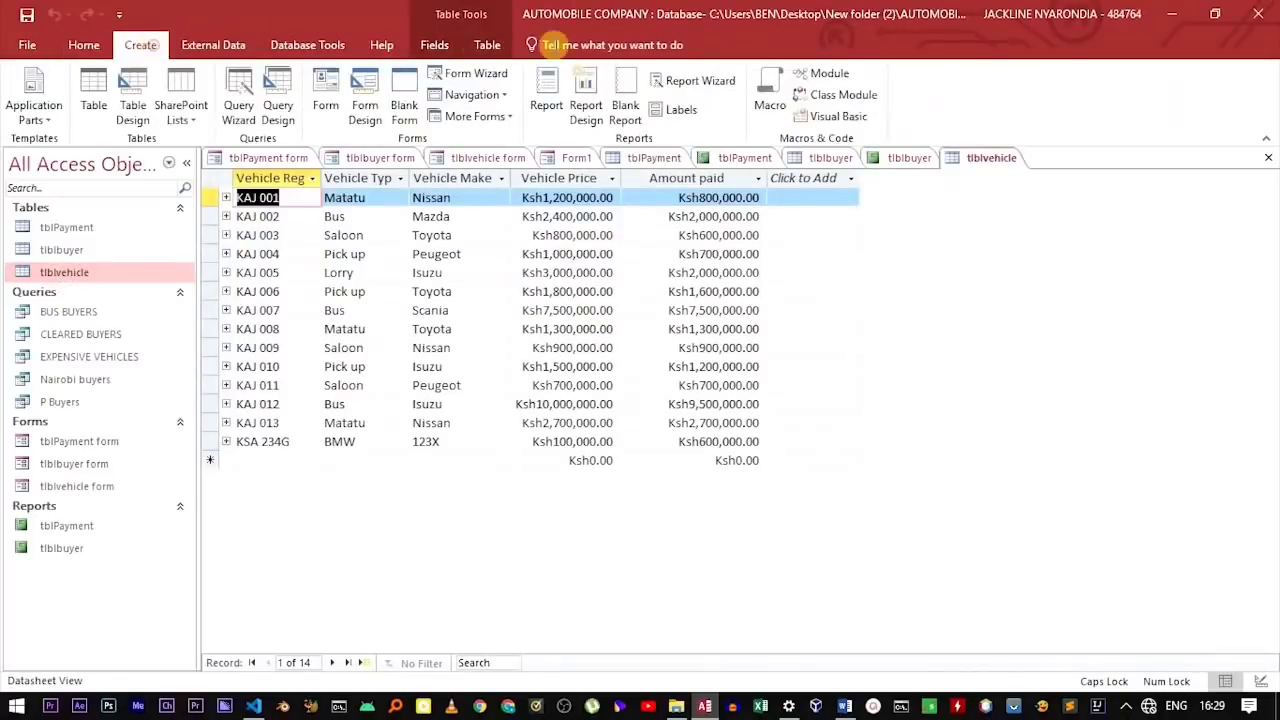
{"action": "left_click", "coordinate": [695, 80]}
{"action": "left_click", "coordinate": [605, 327]}
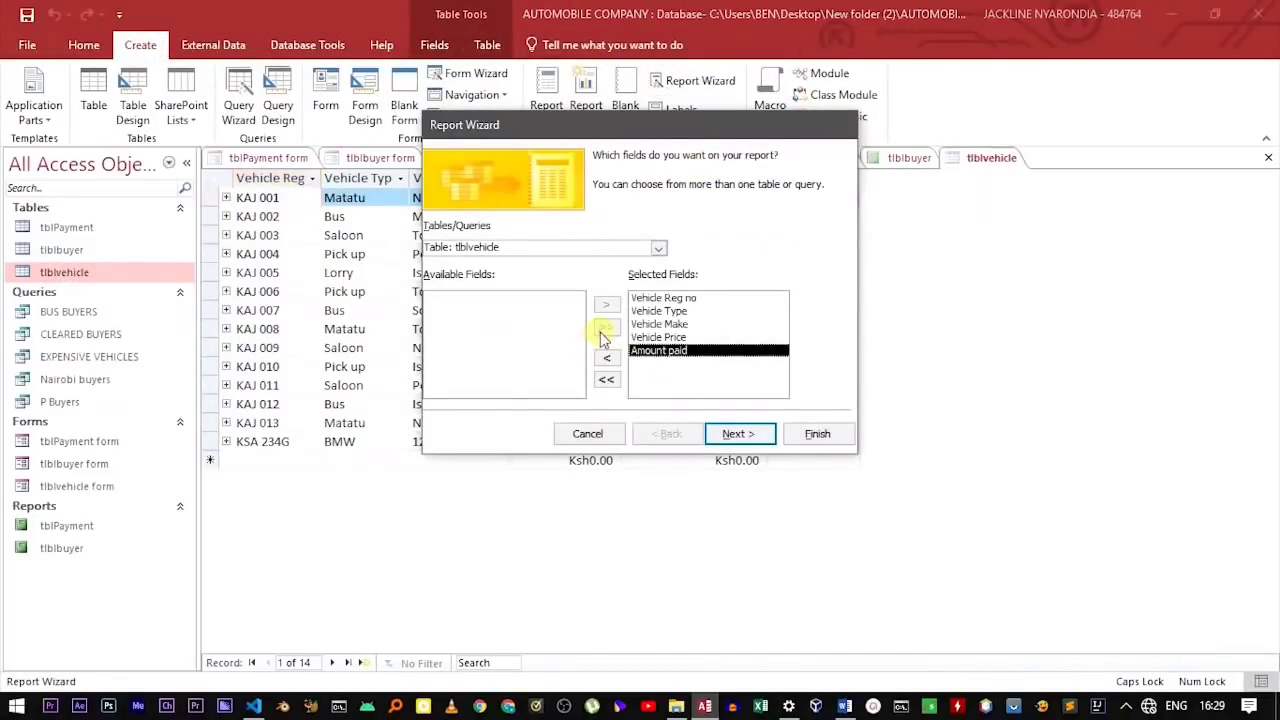
{"action": "left_click", "coordinate": [745, 434]}
{"action": "left_click", "coordinate": [751, 436]}
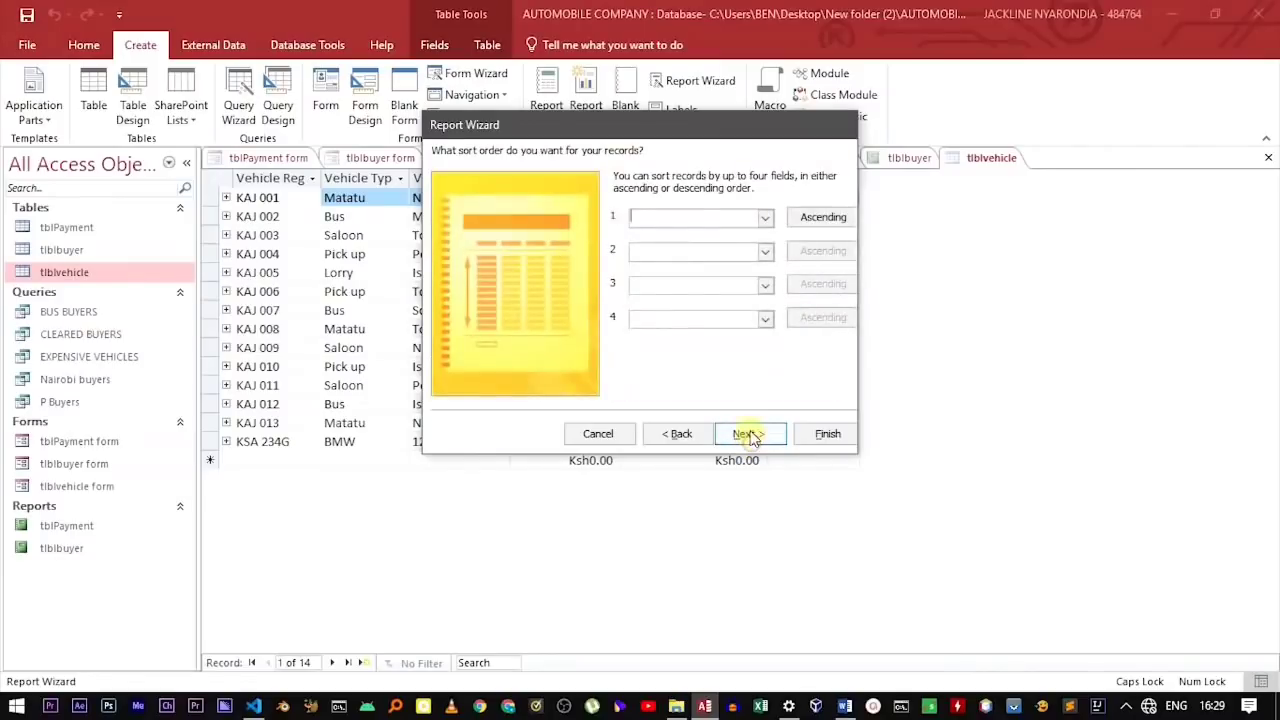
{"action": "left_click", "coordinate": [750, 436]}
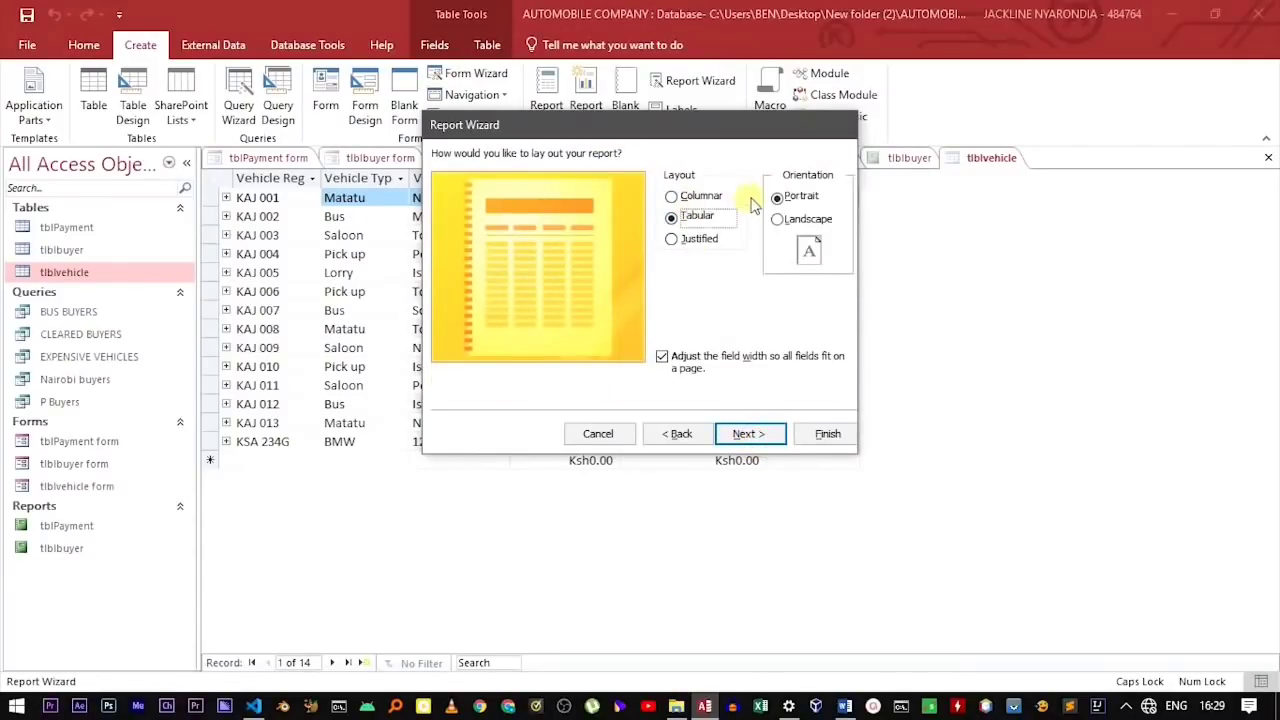
{"action": "left_click", "coordinate": [748, 433]}
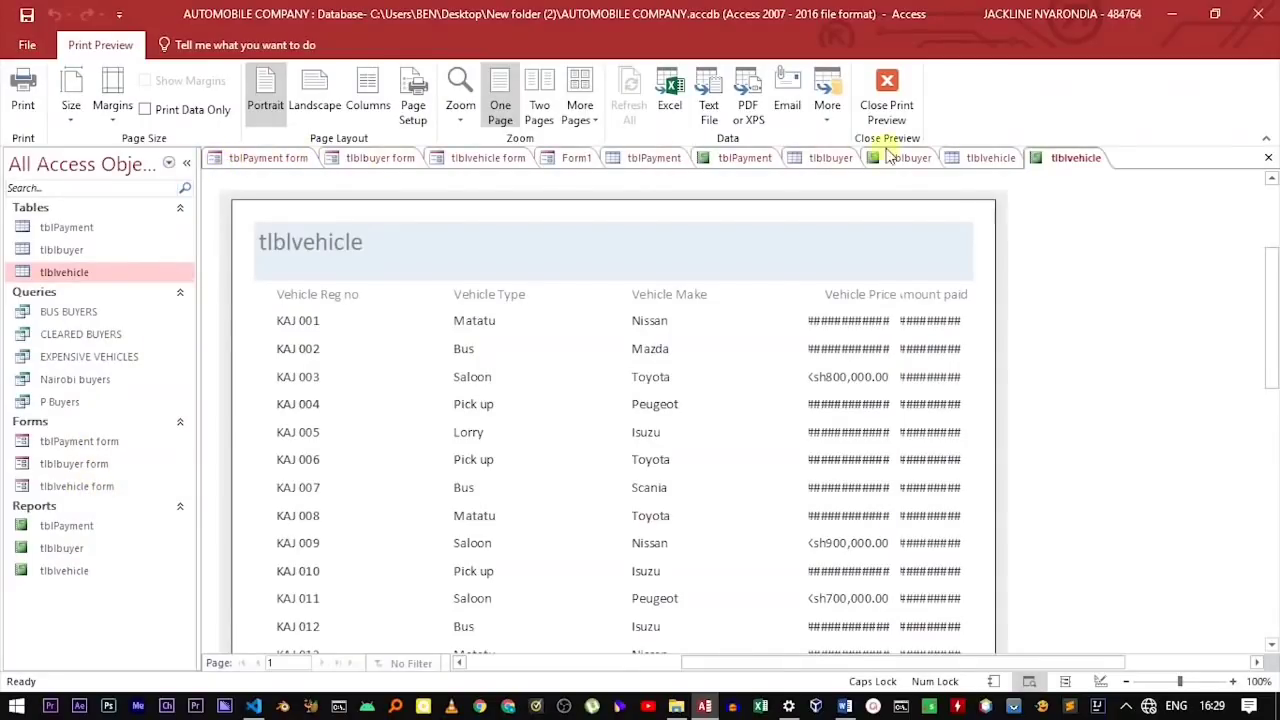
Step: Return to the splash form's design and save it under the name SPASH
{"action": "left_click", "coordinate": [575, 158]}
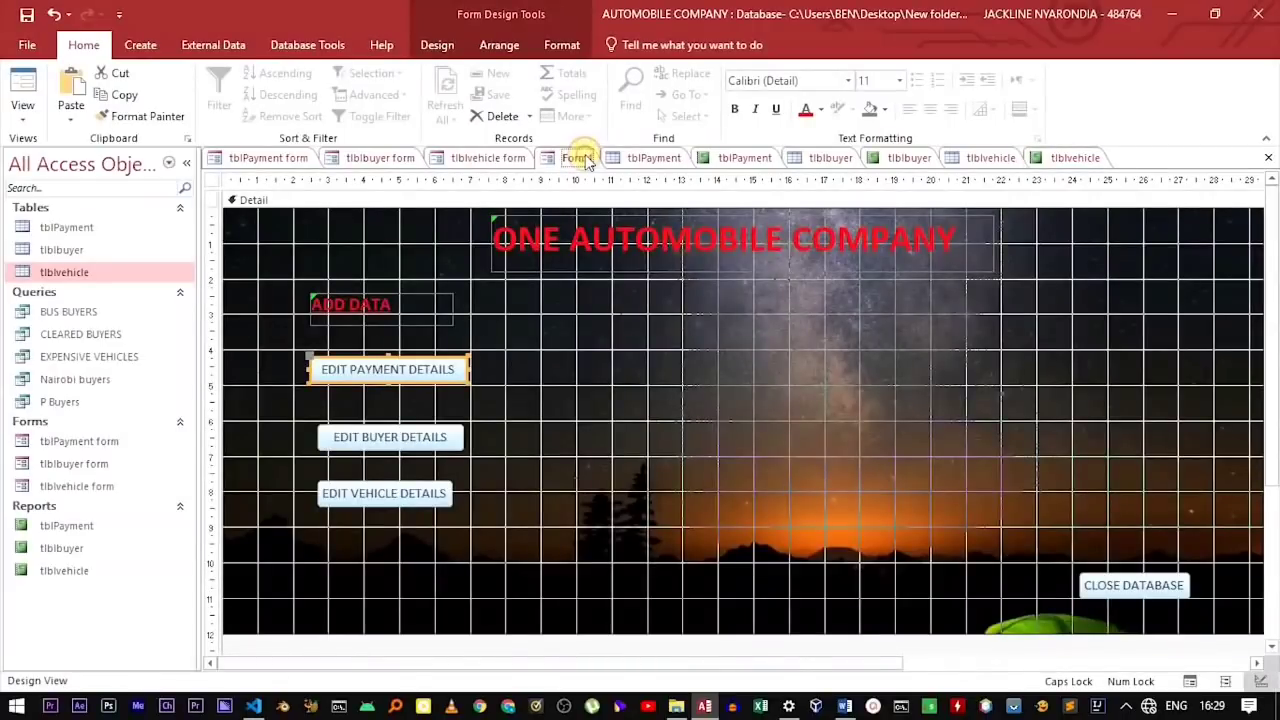
{"action": "key", "text": "ctrl+s"}
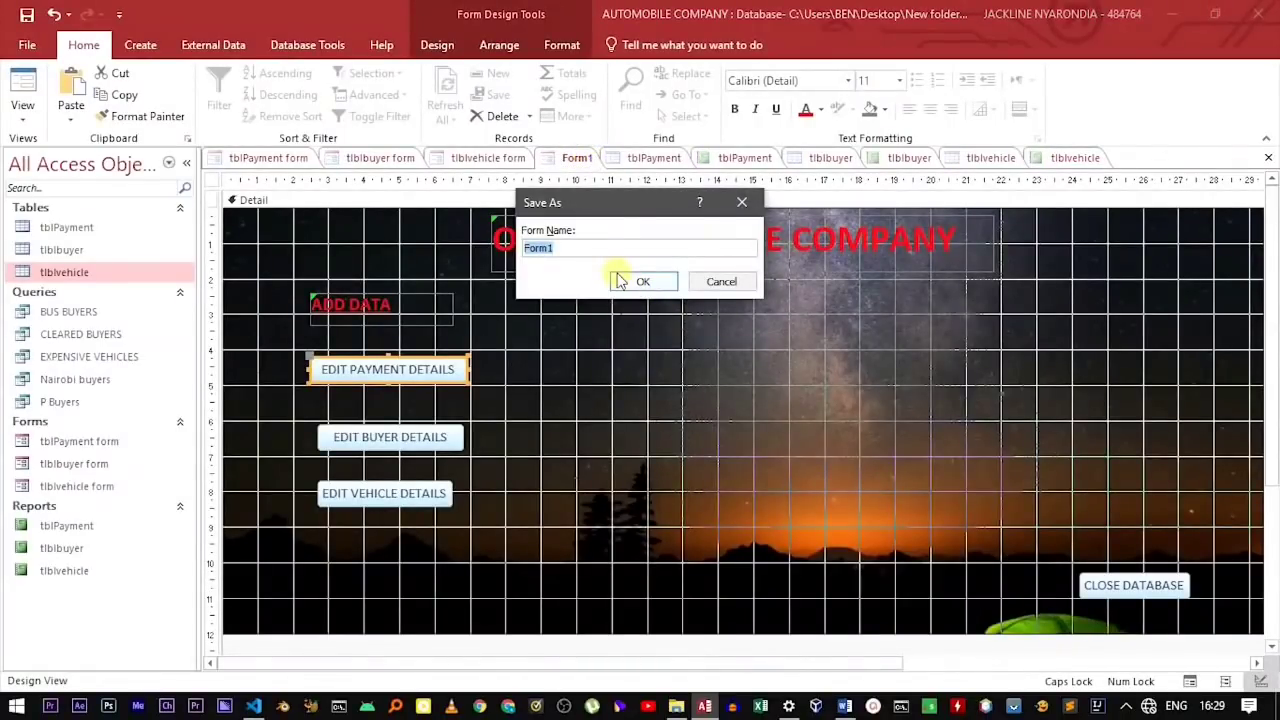
{"action": "left_click", "coordinate": [617, 281]}
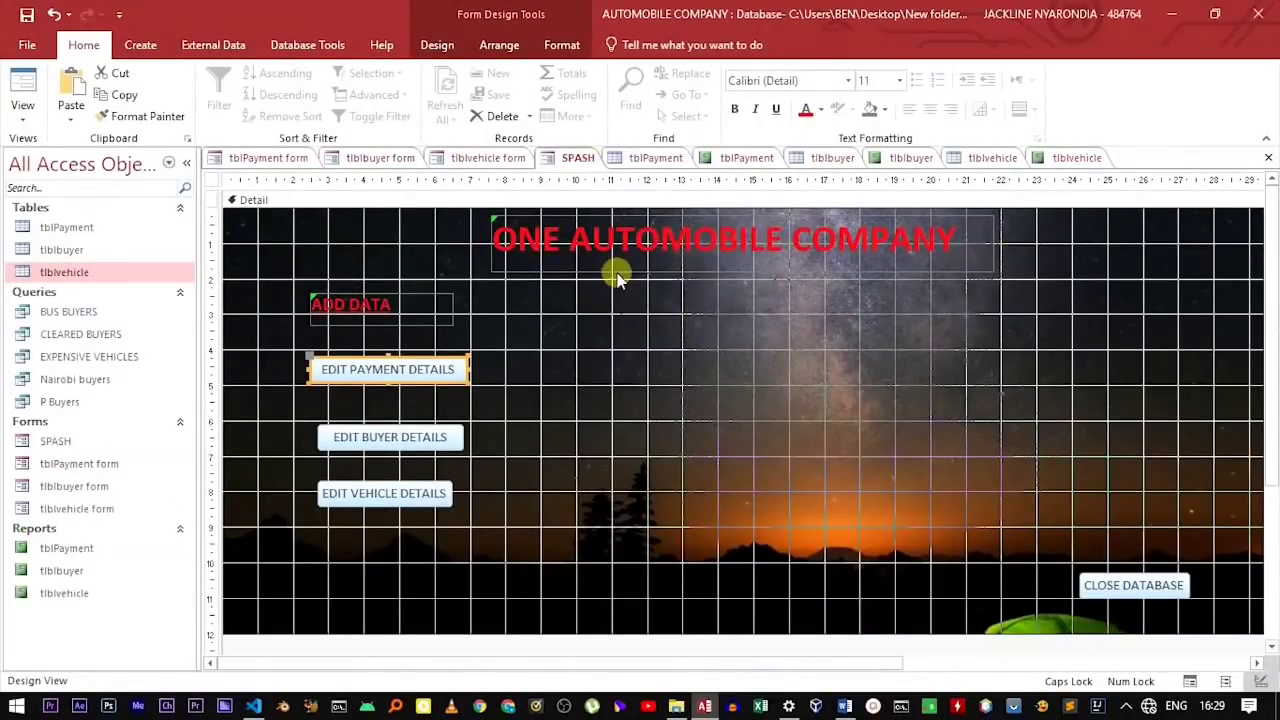
{"action": "right_click", "coordinate": [592, 166]}
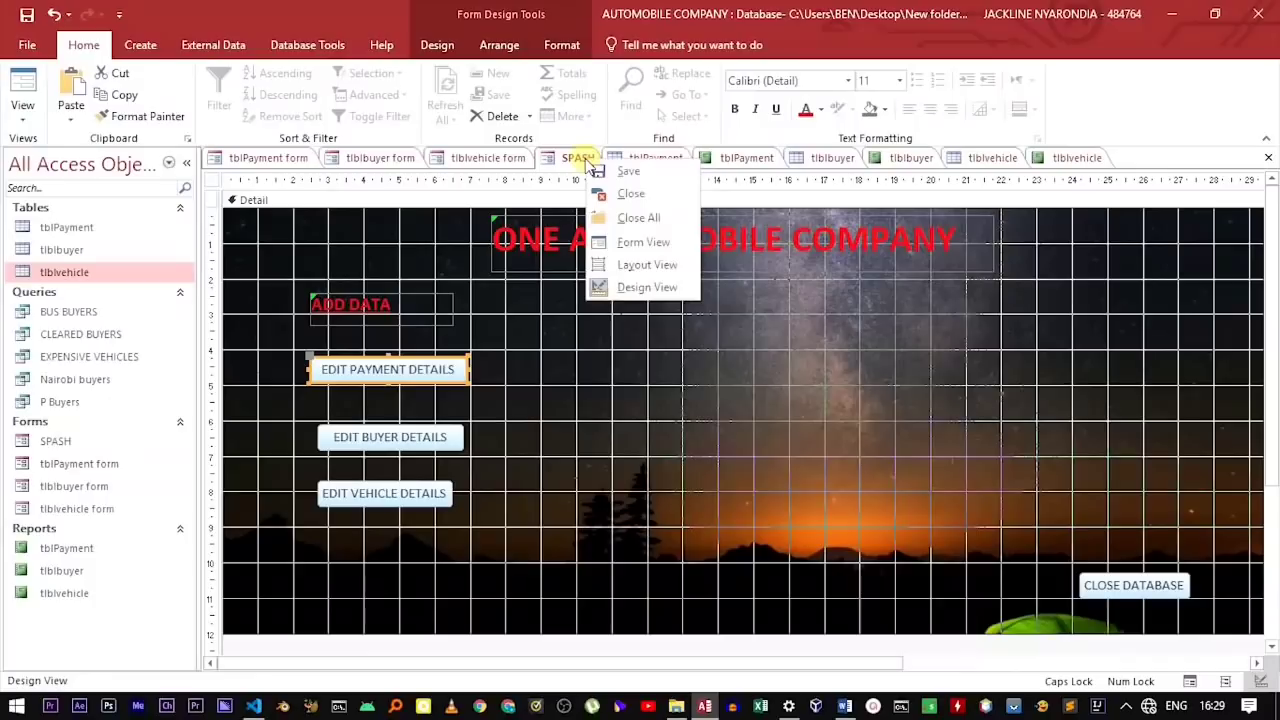
{"action": "left_click", "coordinate": [573, 200]}
{"action": "left_click", "coordinate": [571, 251]}
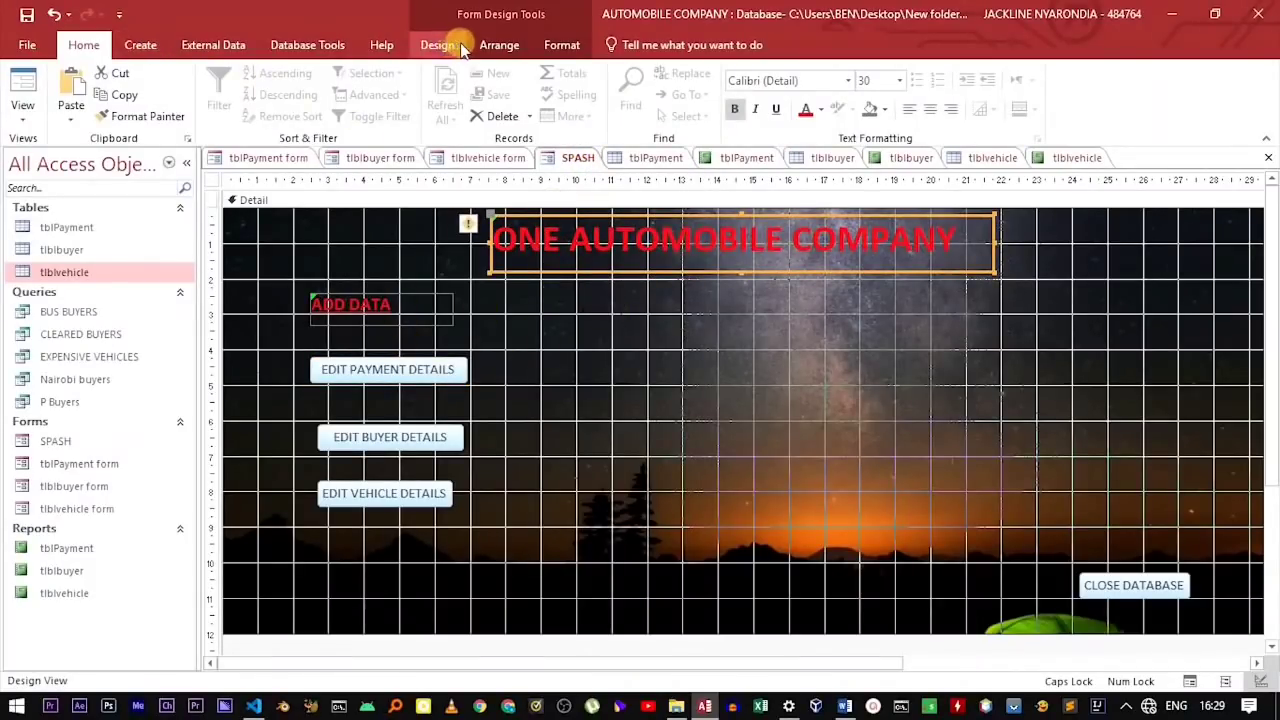
Step: Add a label about 3.8 cm wide reading "VIEW REPORTS" below the company title, level with ADD DATA
{"action": "left_click", "coordinate": [424, 46]}
{"action": "left_click", "coordinate": [265, 93]}
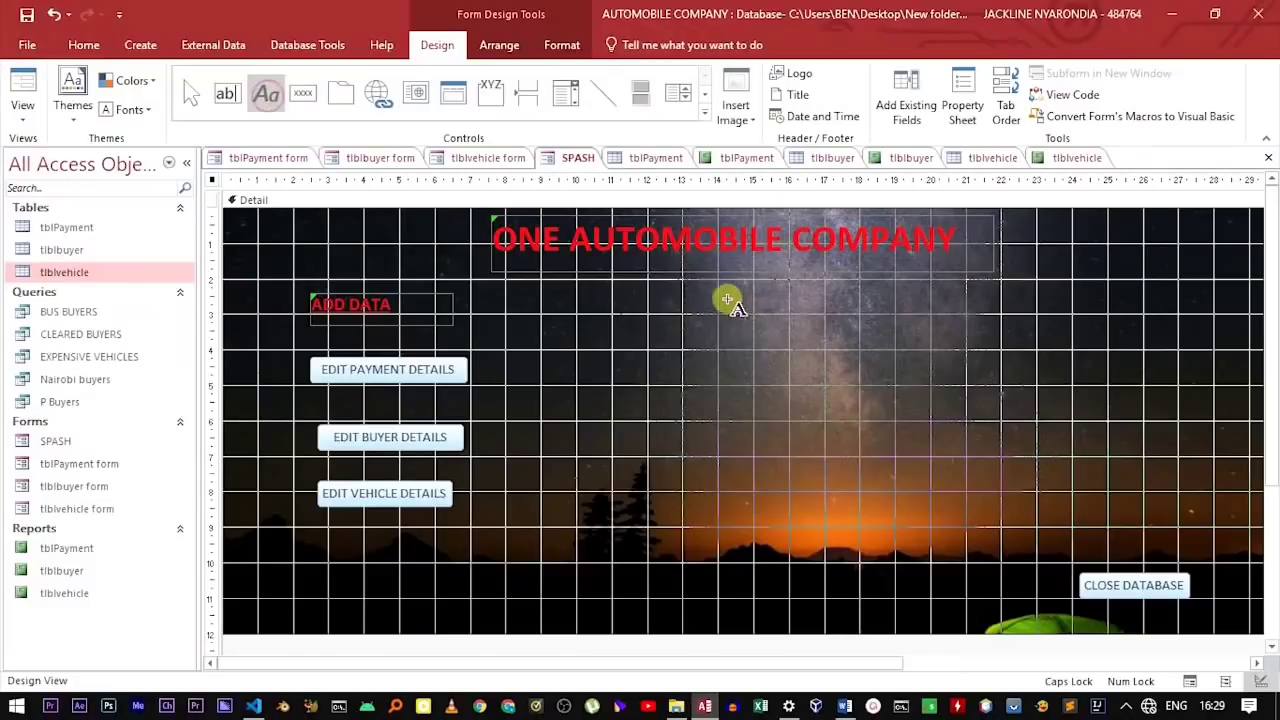
{"action": "left_click_drag", "start_coordinate": [711, 295], "coordinate": [845, 313]}
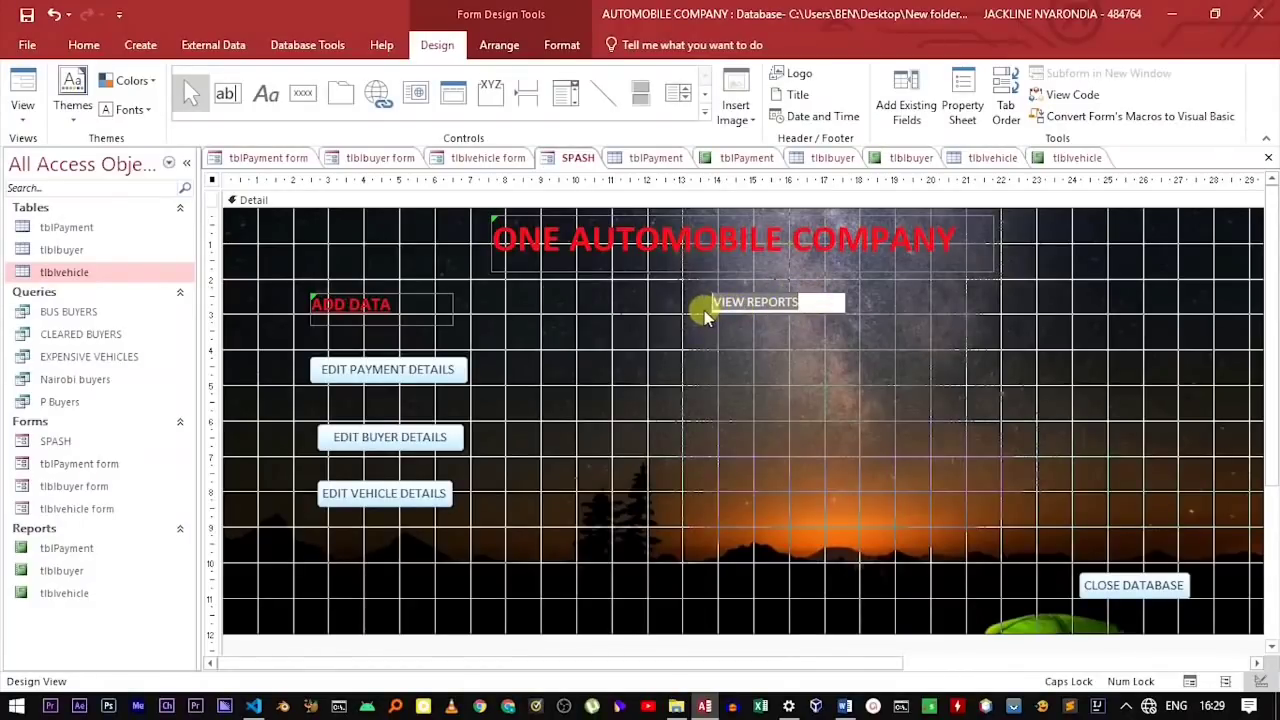
Step: Format the VIEW REPORTS label as bold, red, 14-point text
{"action": "left_click", "coordinate": [562, 45]}
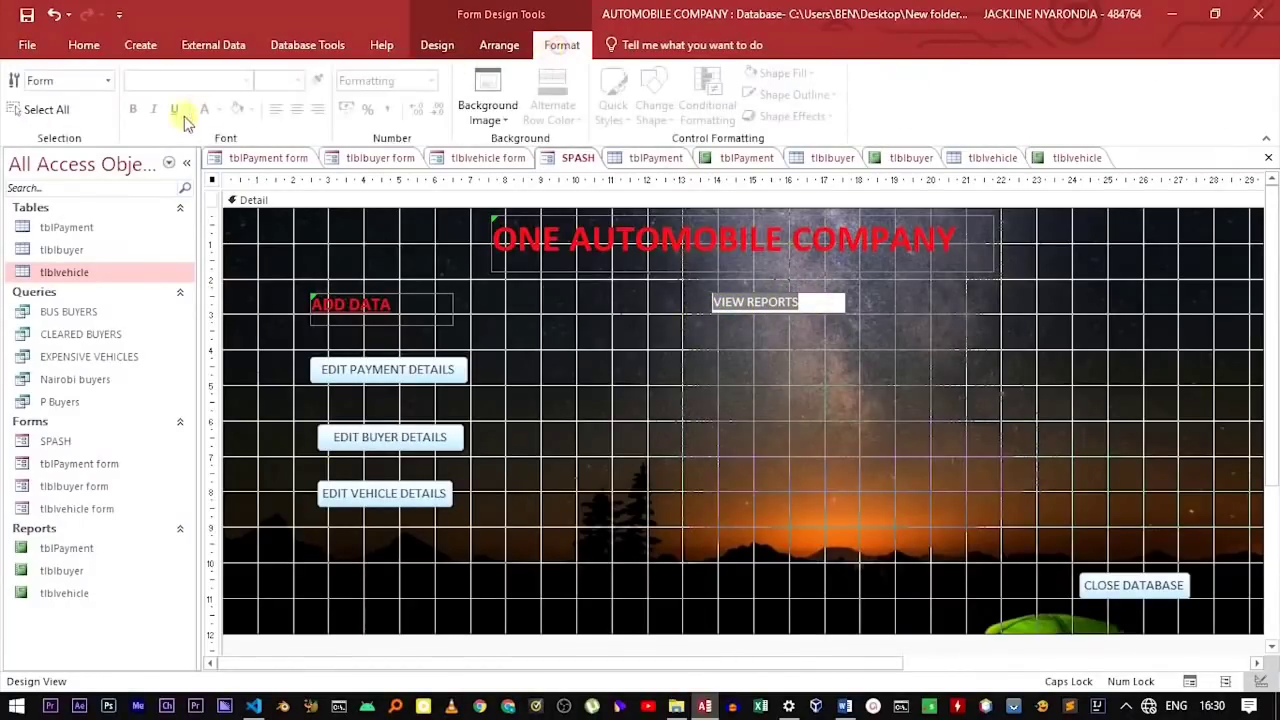
{"action": "left_click", "coordinate": [760, 320]}
{"action": "left_click", "coordinate": [769, 300]}
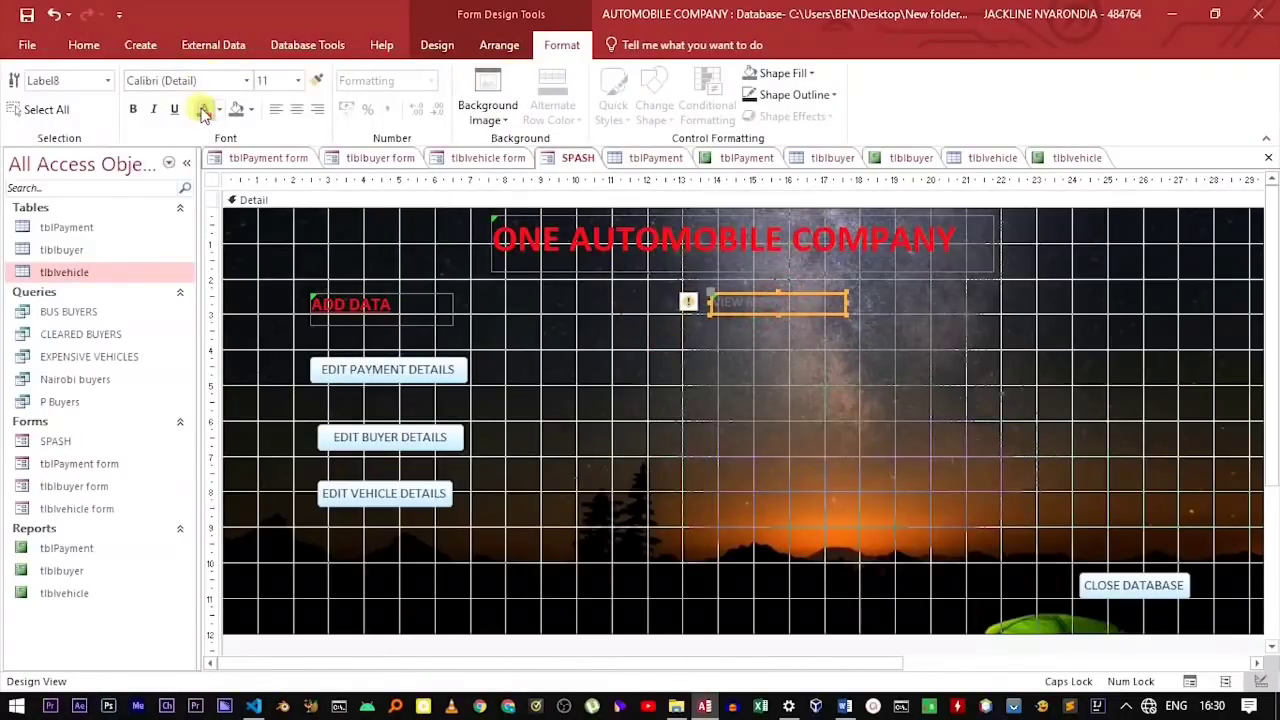
{"action": "left_click", "coordinate": [133, 109]}
{"action": "left_click", "coordinate": [282, 84]}
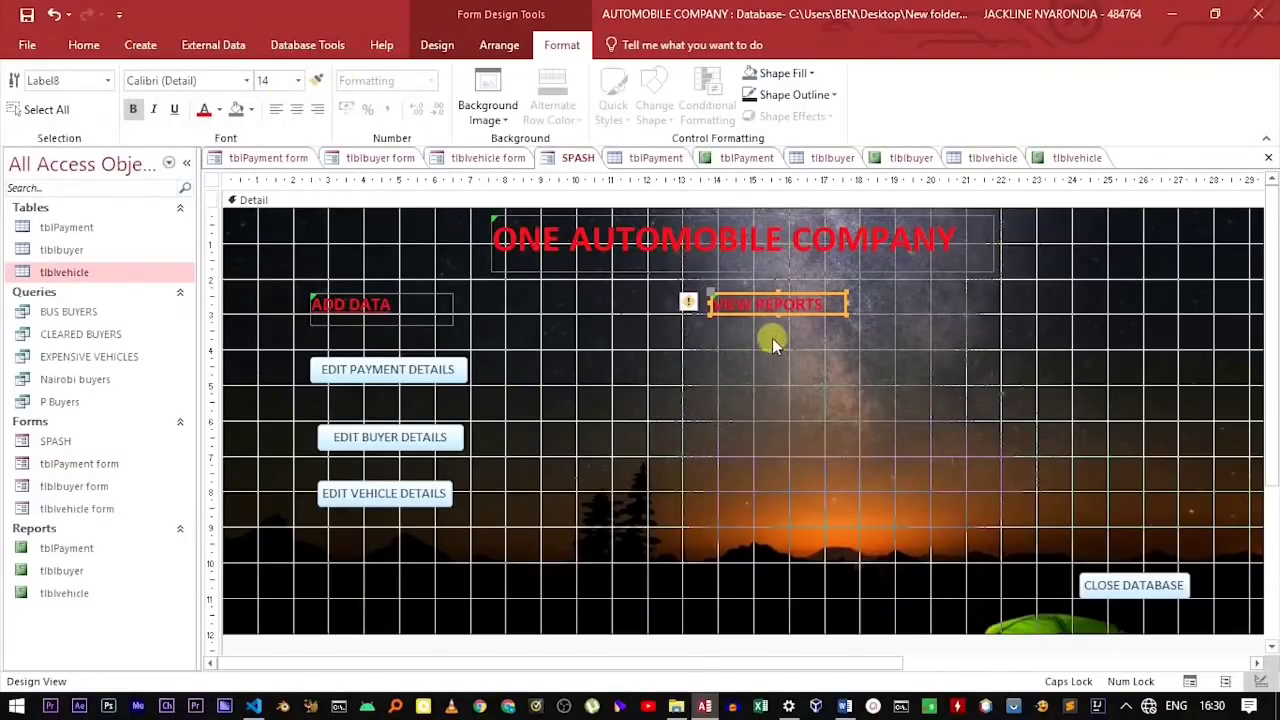
Step: Draw a command button about 3.5 cm wide below the VIEW REPORTS label and assign it the Open Report action from Report Operations
{"action": "left_click", "coordinate": [436, 45]}
{"action": "left_click", "coordinate": [303, 93]}
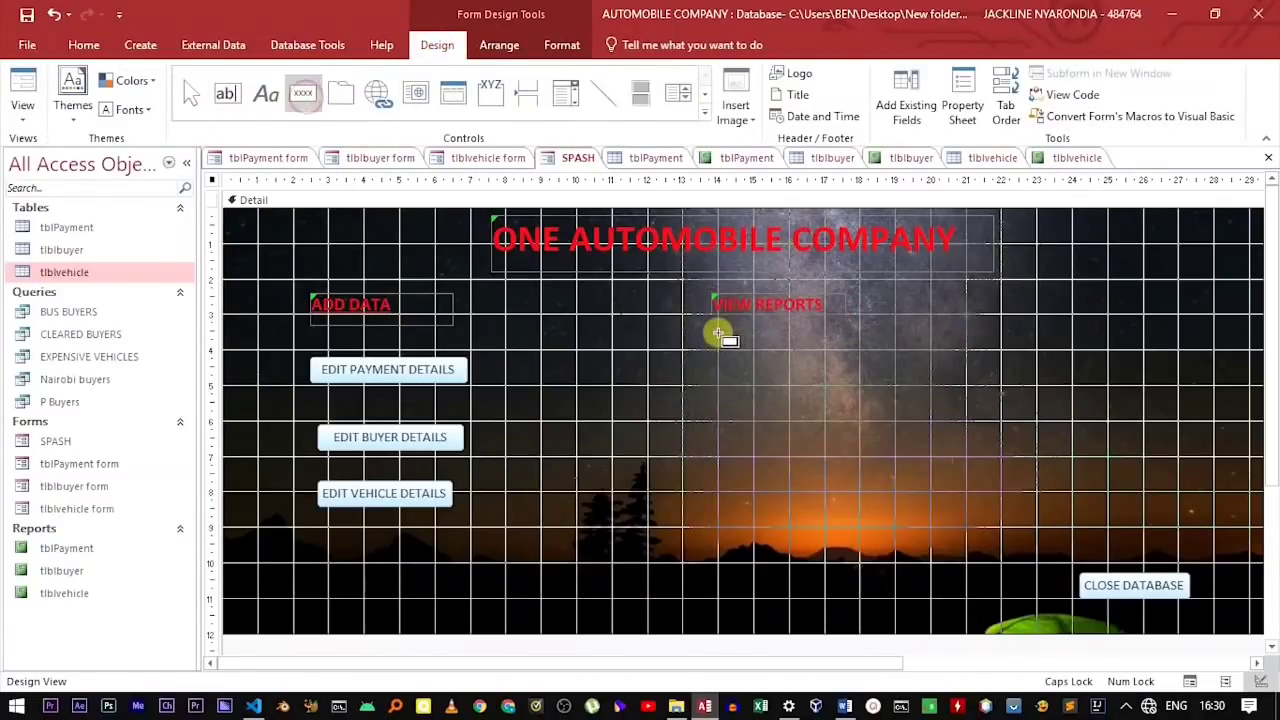
{"action": "left_click_drag", "start_coordinate": [719, 334], "coordinate": [843, 366]}
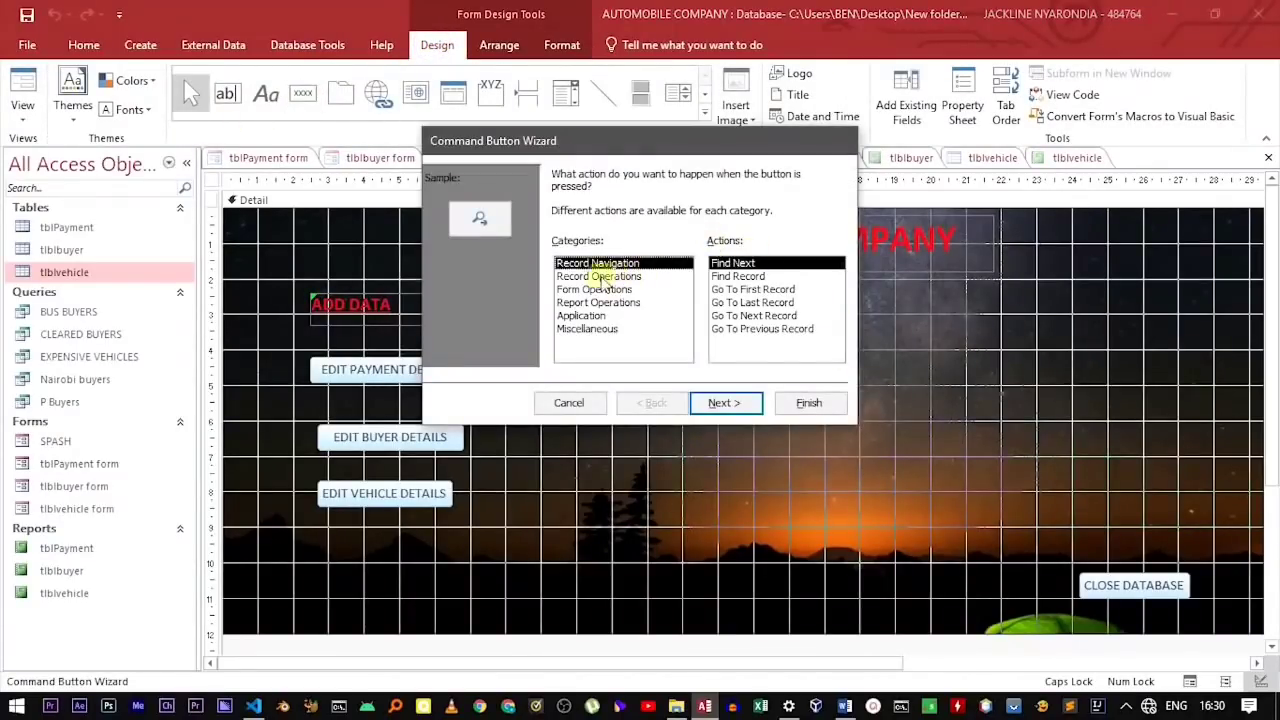
{"action": "left_click", "coordinate": [597, 303]}
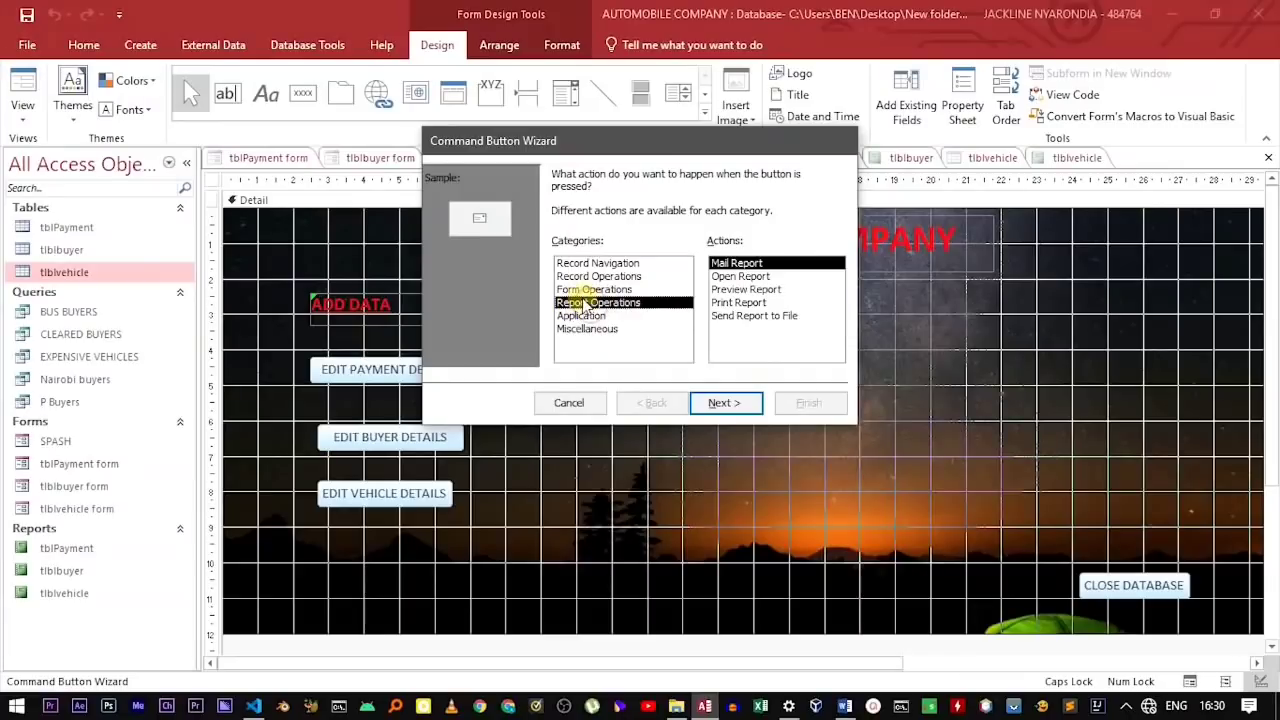
{"action": "left_click", "coordinate": [745, 277]}
{"action": "left_click", "coordinate": [724, 408]}
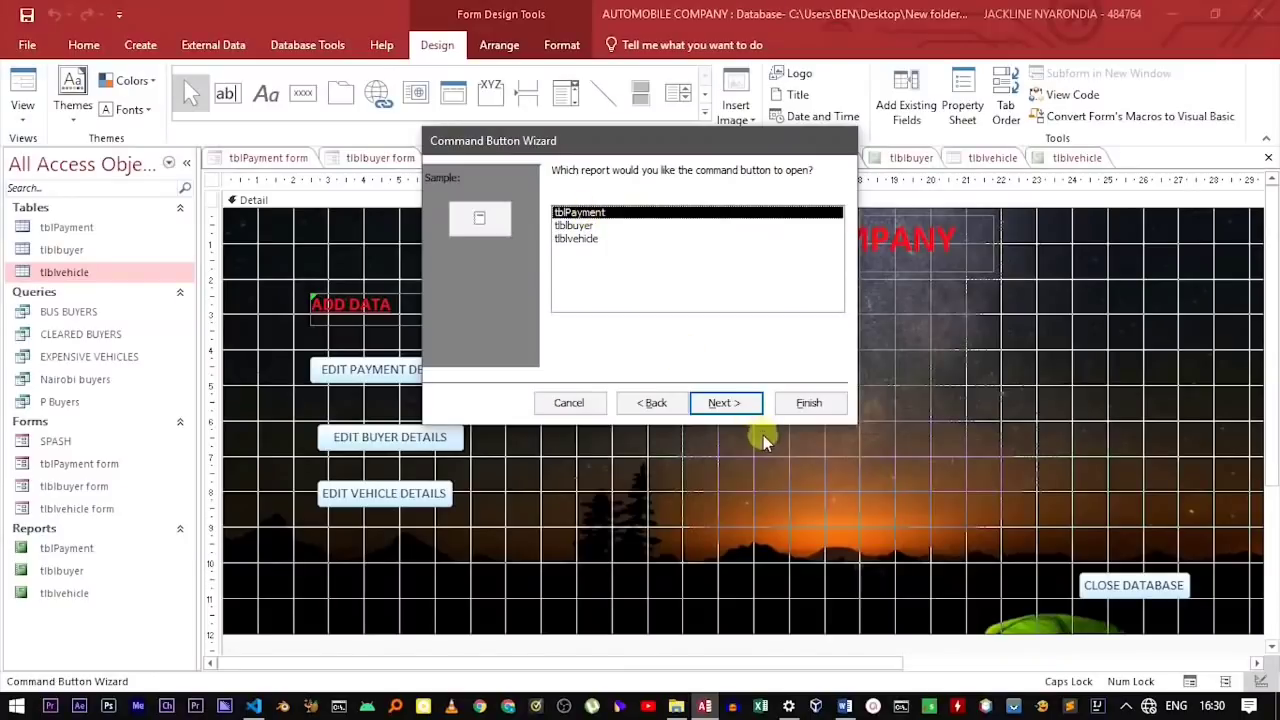
Step: Set the button to open the tblPayment report, caption it "VIEW PAYMENT REPORT" as text and finish the wizard
{"action": "left_click", "coordinate": [730, 402]}
{"action": "left_click", "coordinate": [560, 250]}
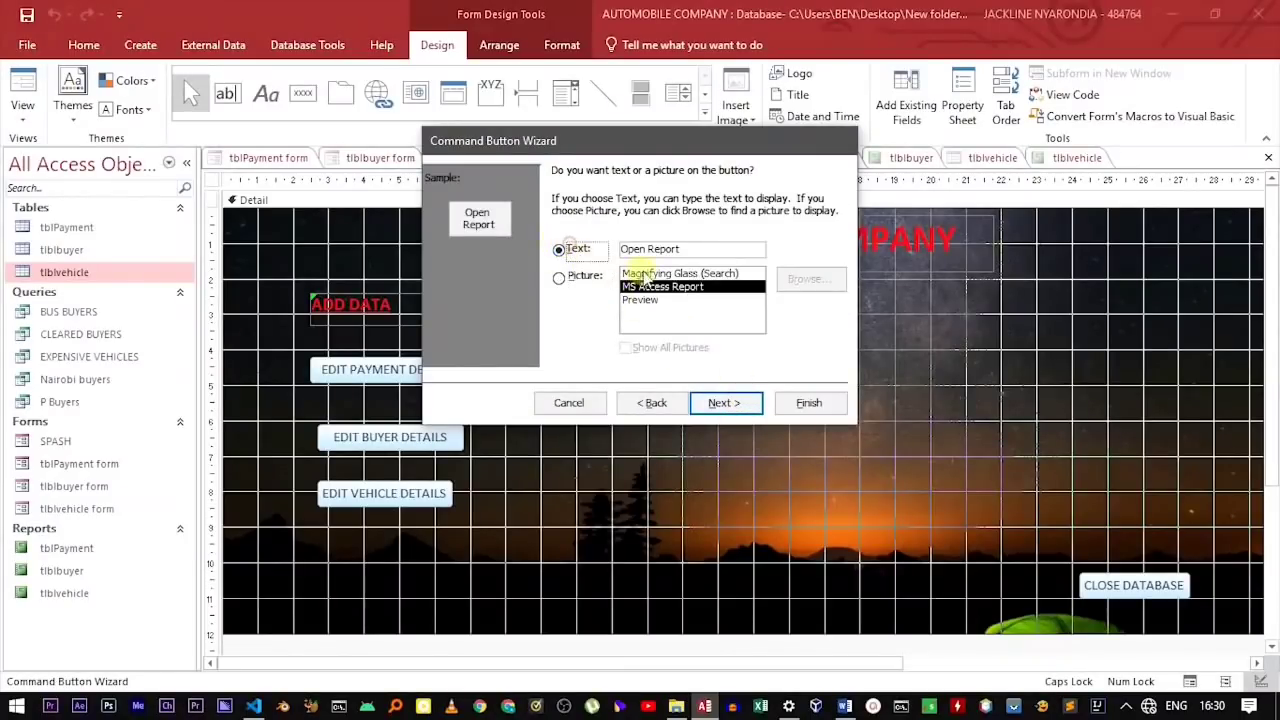
{"action": "key", "text": "ctrl+a"}
{"action": "key", "text": "BackSpace"}
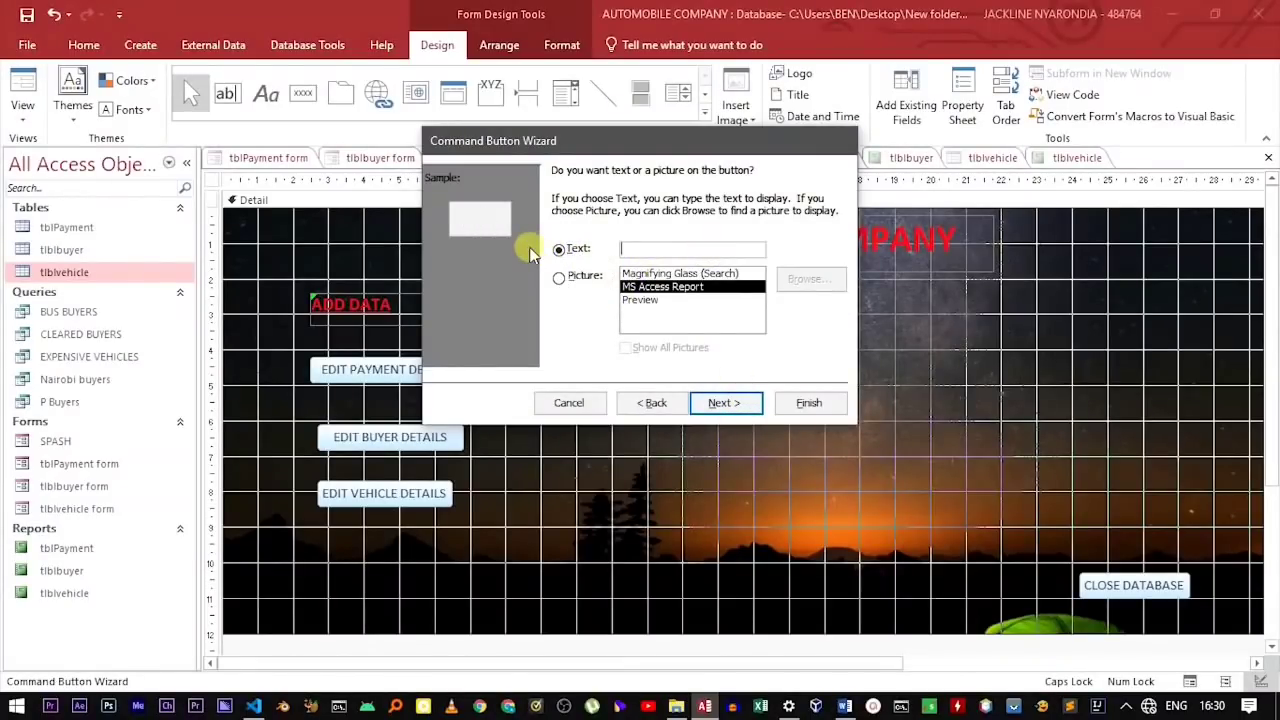
{"action": "type", "text": "VIEW  PAYMENT REPORT"}
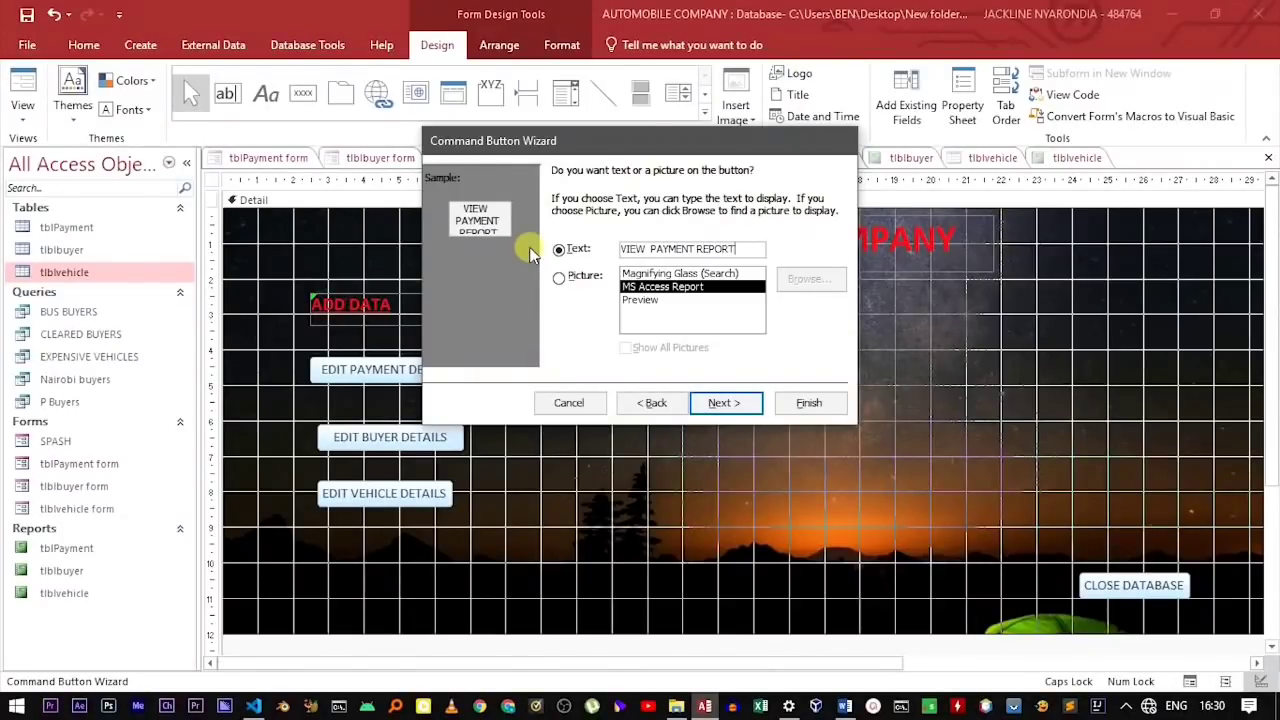
{"action": "left_click", "coordinate": [731, 402]}
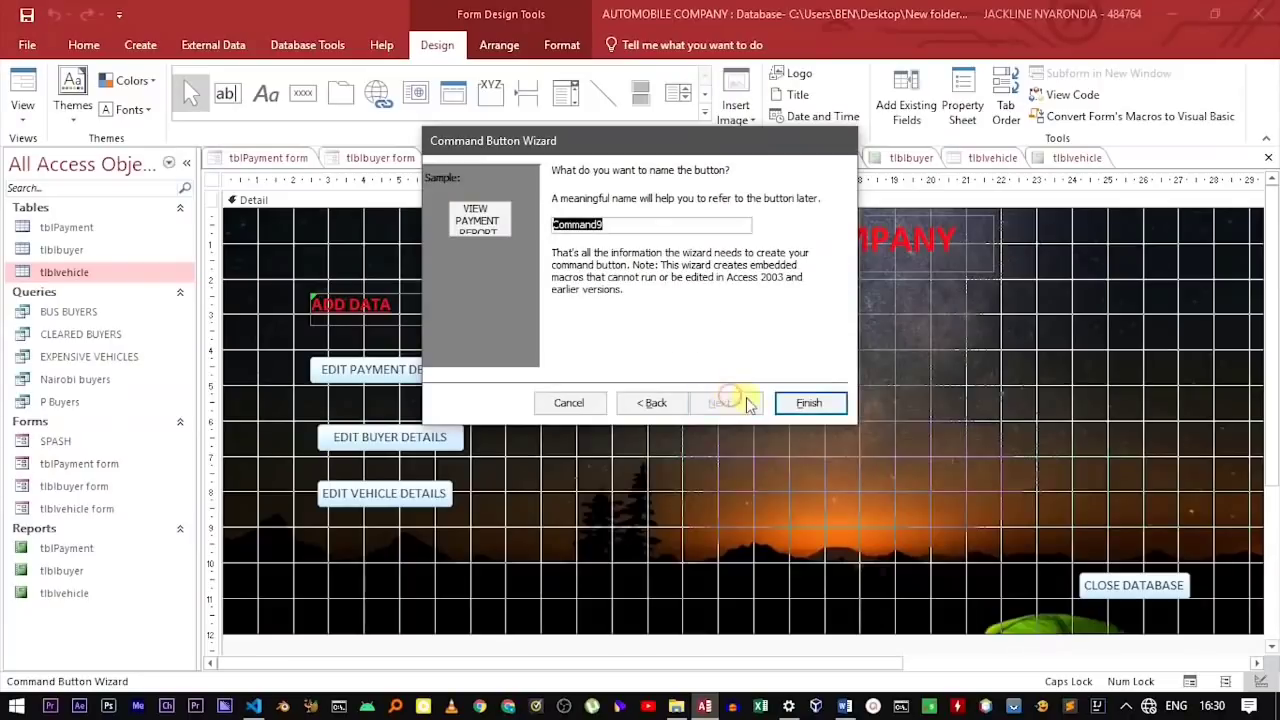
{"action": "left_click", "coordinate": [809, 402]}
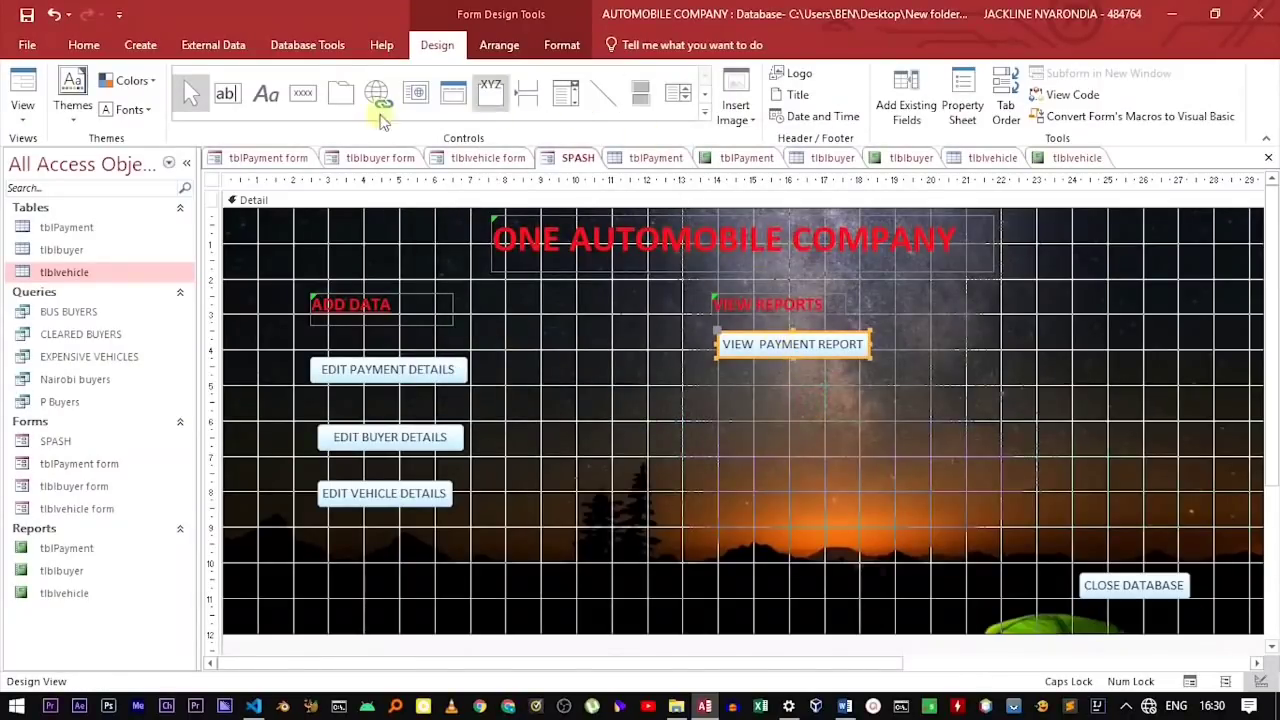
Step: Draw a second report button about 4 cm wide below the payment report button and assign it the Open Report action
{"action": "left_click", "coordinate": [303, 93]}
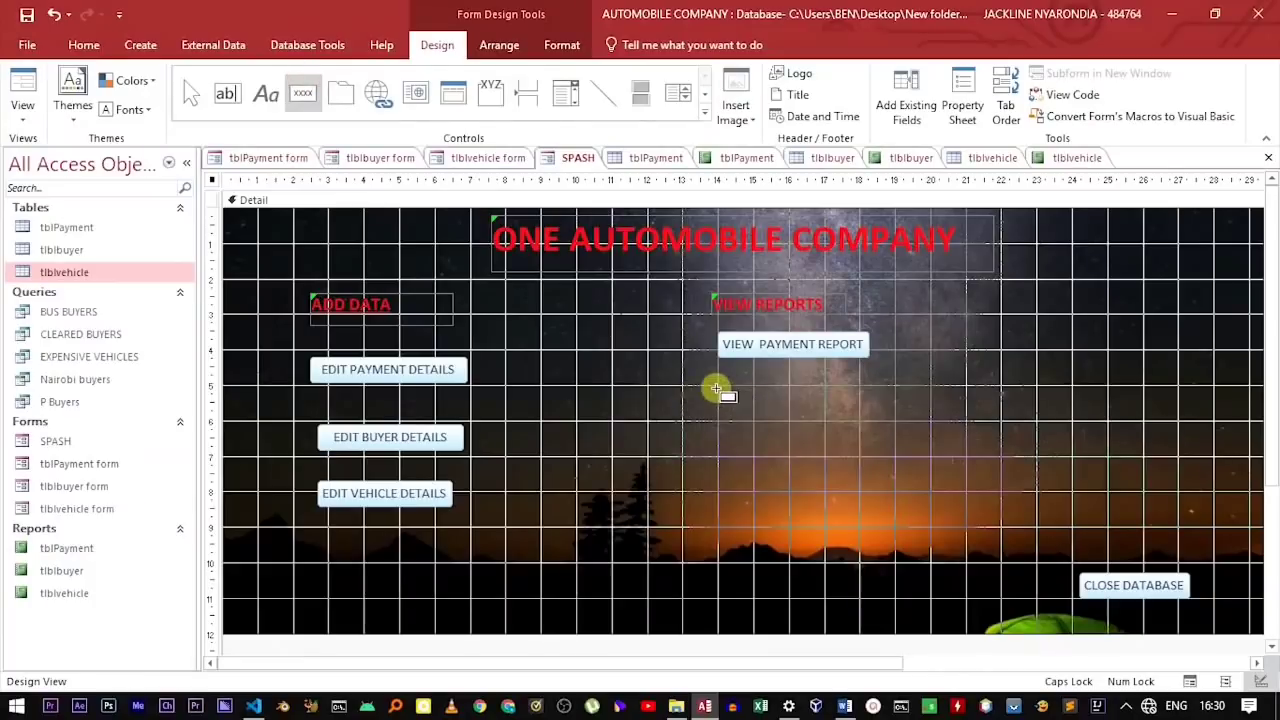
{"action": "left_click_drag", "start_coordinate": [716, 390], "coordinate": [860, 428]}
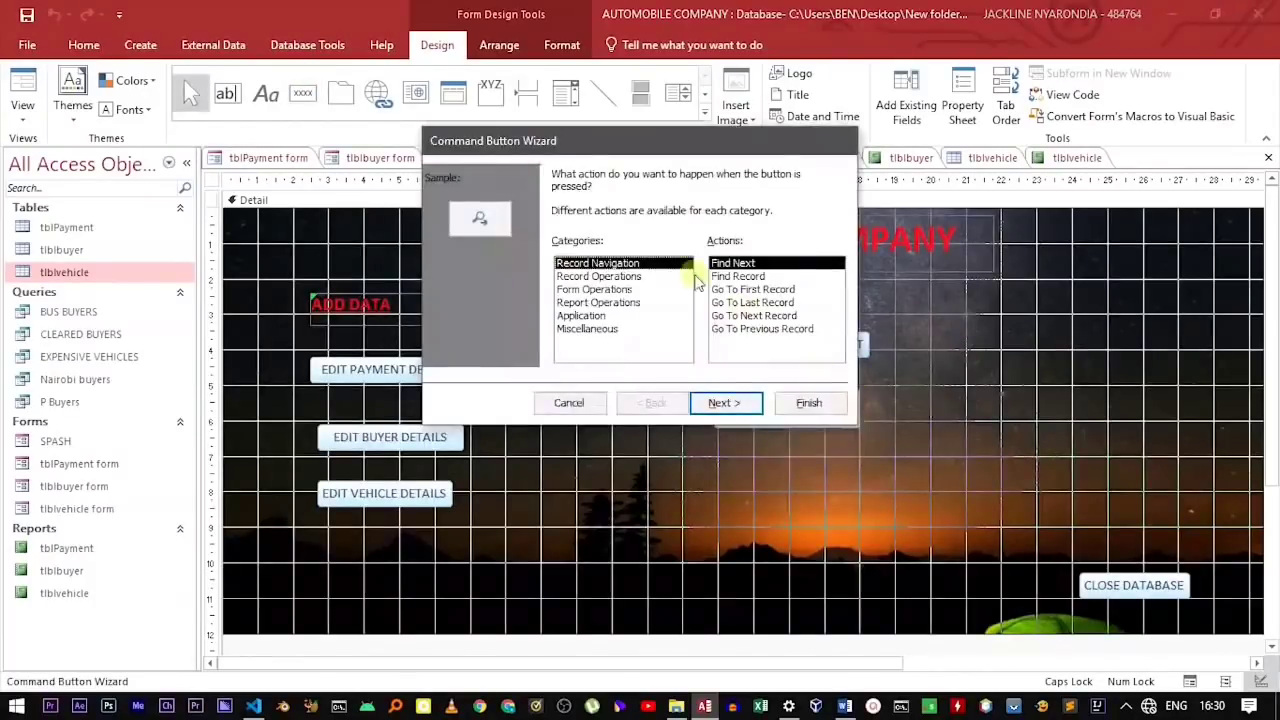
{"action": "left_click", "coordinate": [600, 289]}
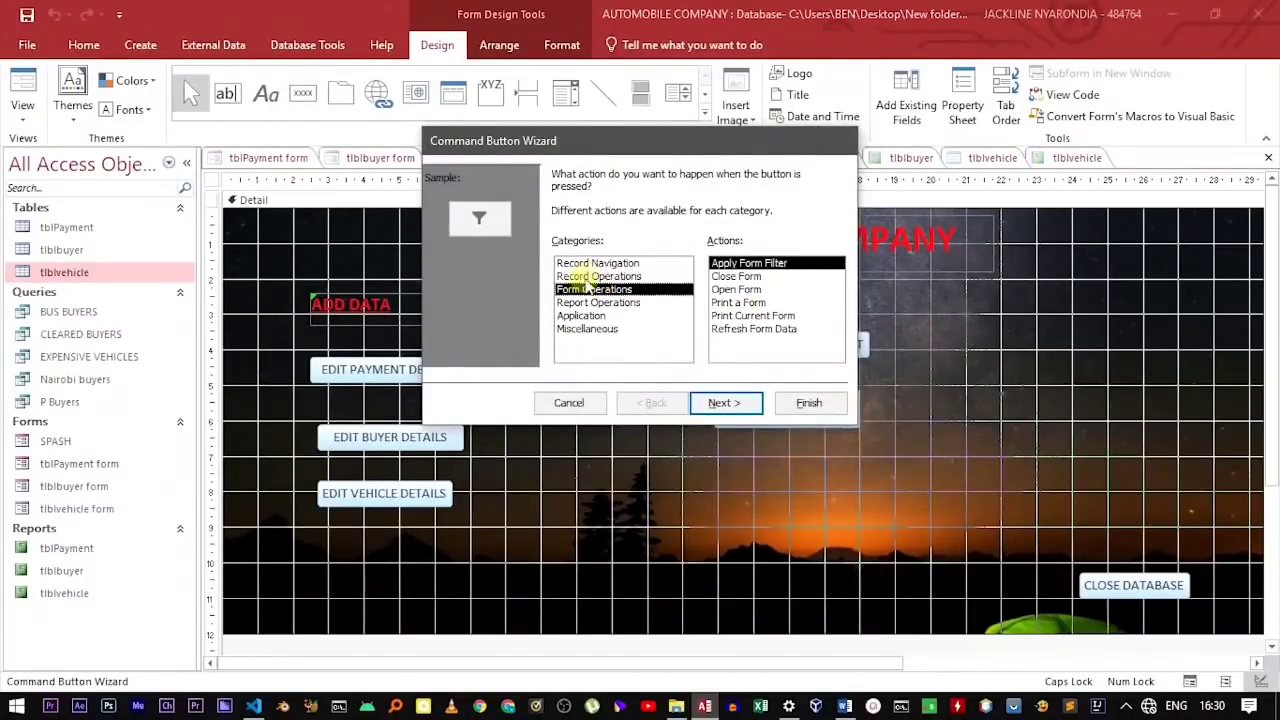
{"action": "left_click", "coordinate": [596, 302]}
{"action": "left_click", "coordinate": [745, 276]}
{"action": "left_click", "coordinate": [722, 402]}
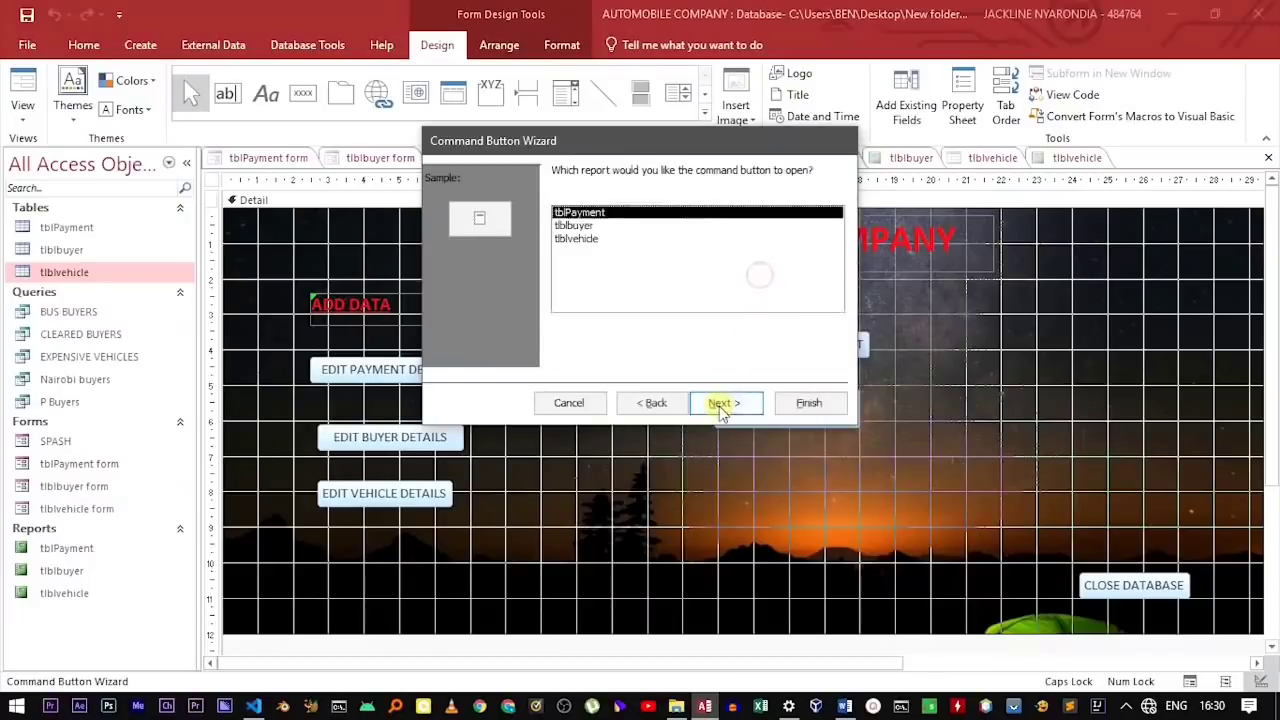
Step: Set the button to open the tlblbuyer report, caption it "VIEW BUYER REPORT" as text, finish the wizard and align the button below the payment one
{"action": "left_click", "coordinate": [584, 226]}
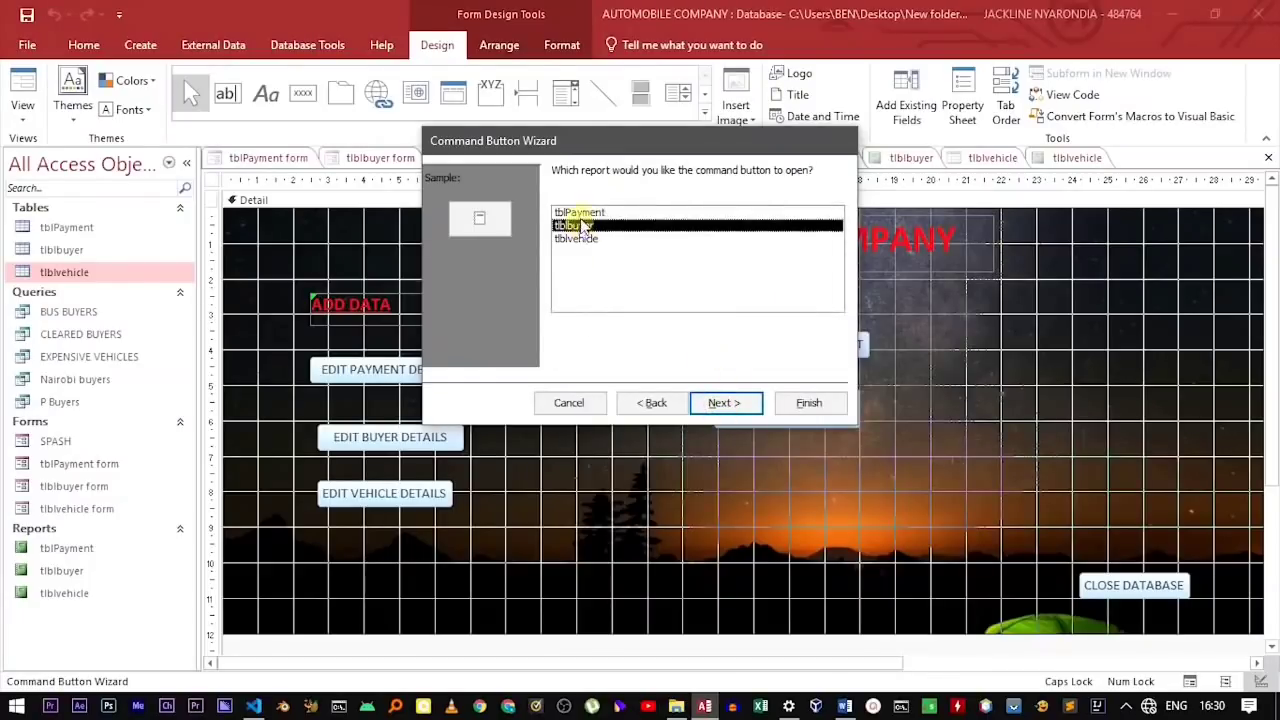
{"action": "left_click", "coordinate": [728, 402]}
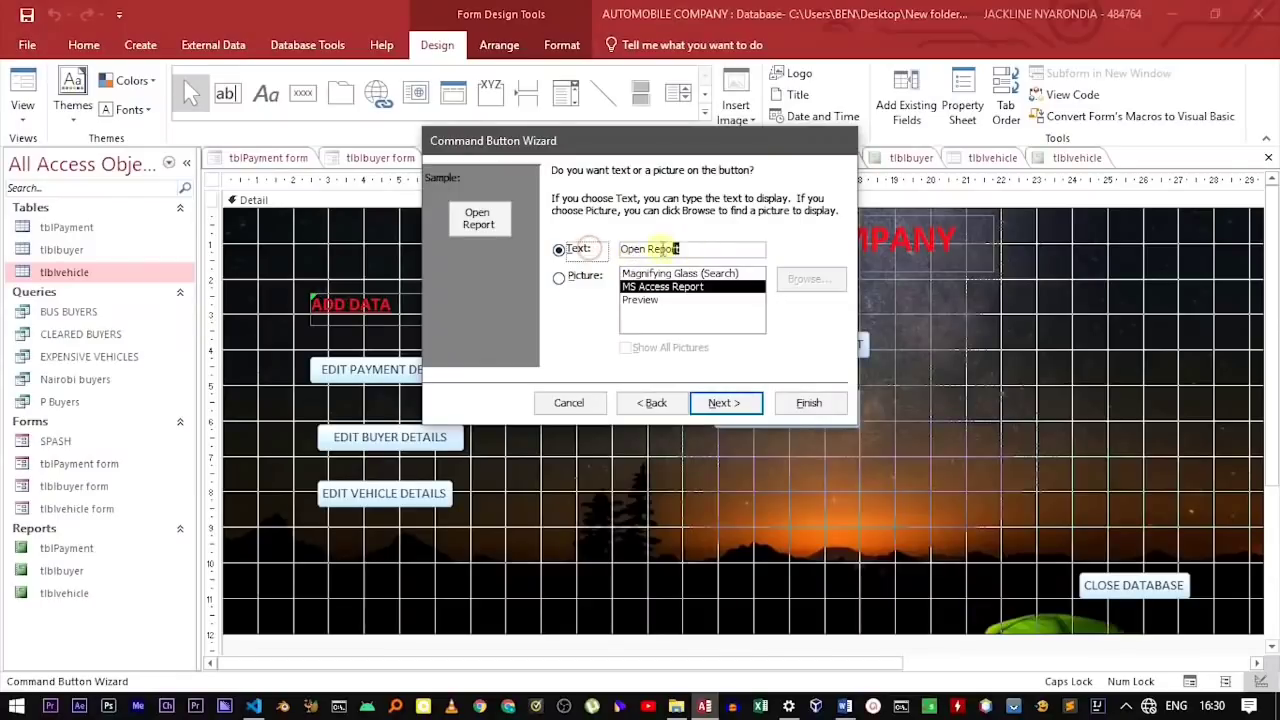
{"action": "left_click_drag", "start_coordinate": [678, 248], "coordinate": [422, 242]}
{"action": "key", "text": "BackSpace"}
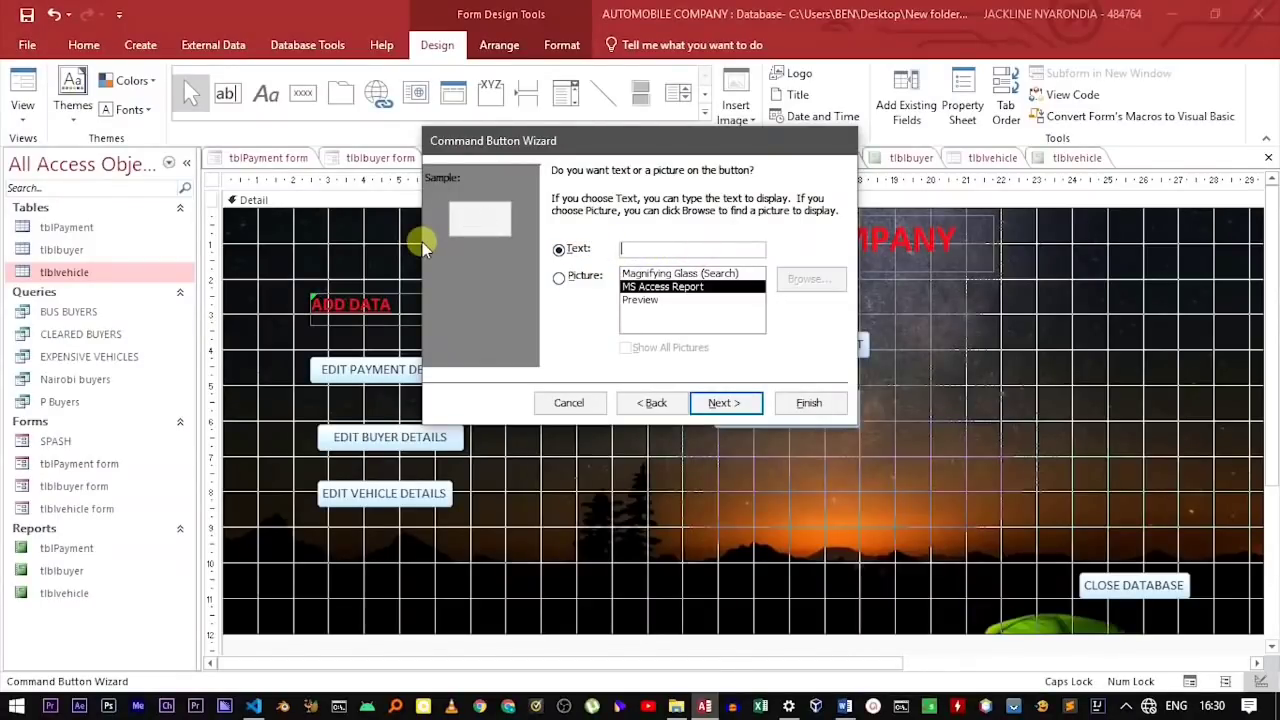
{"action": "type", "text": "VIEW BUYER REPORT"}
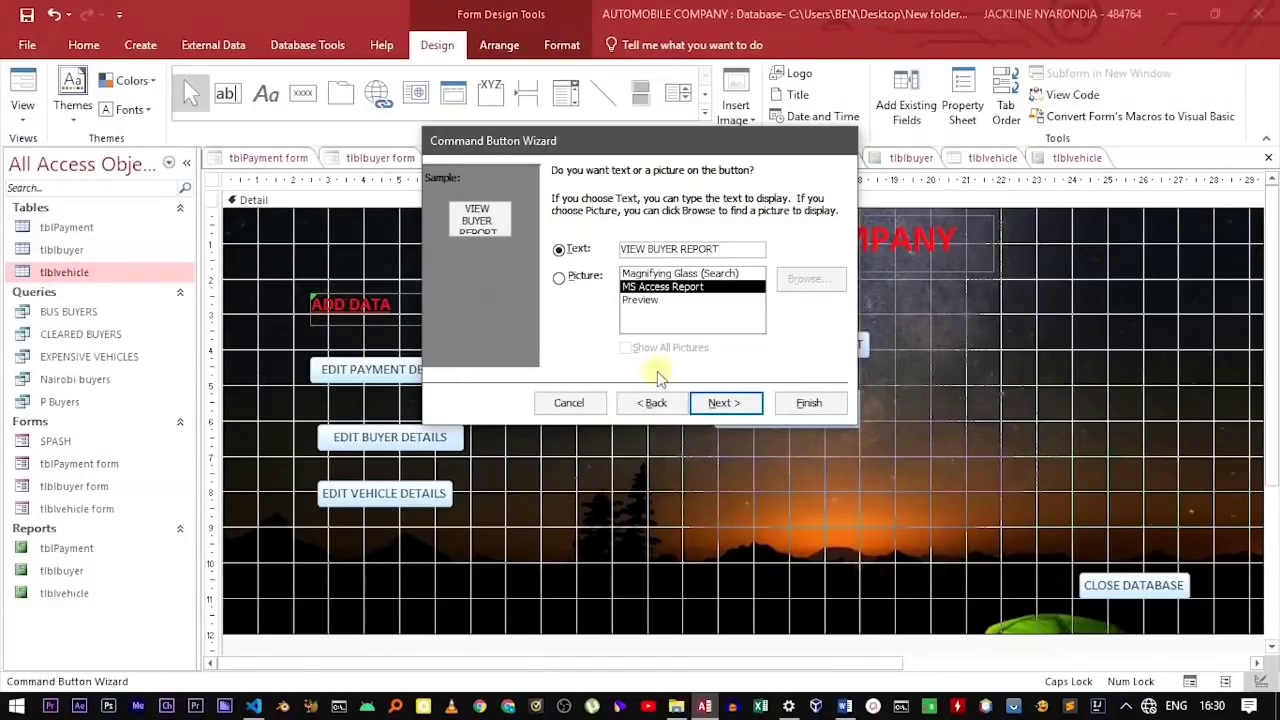
{"action": "left_click", "coordinate": [724, 402]}
{"action": "left_click", "coordinate": [808, 402]}
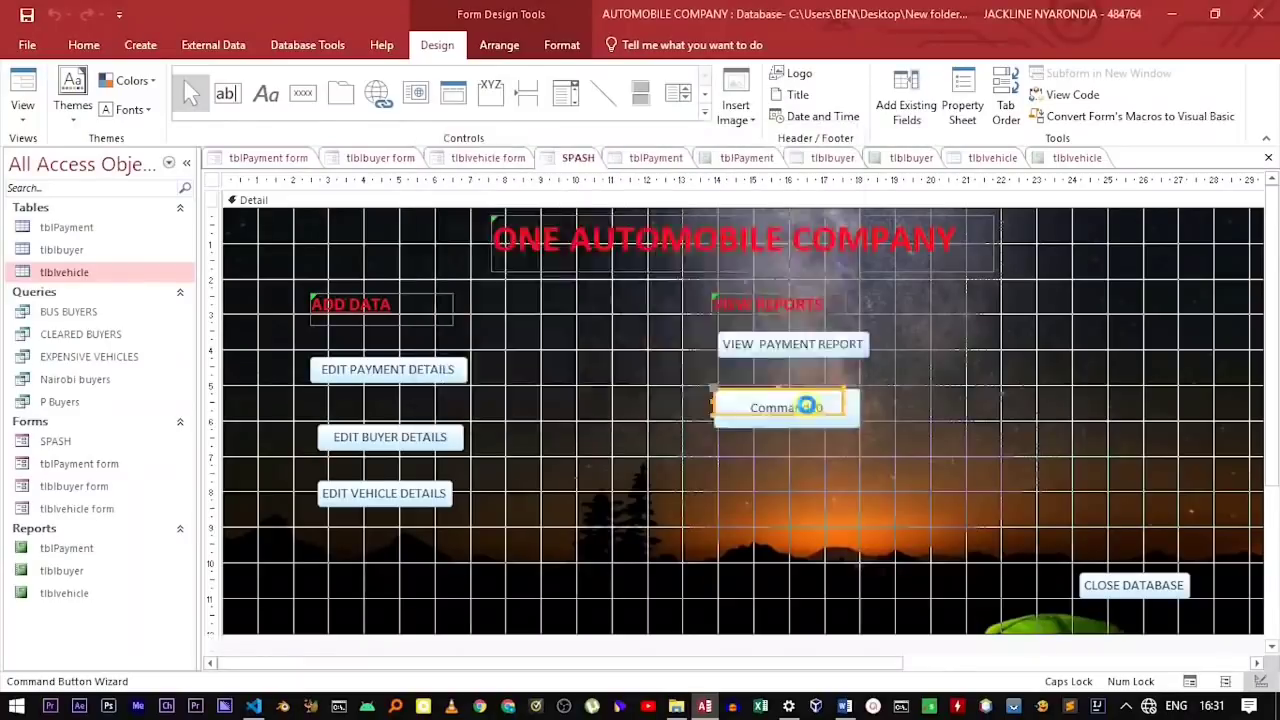
{"action": "left_click_drag", "start_coordinate": [818, 388], "coordinate": [833, 389]}
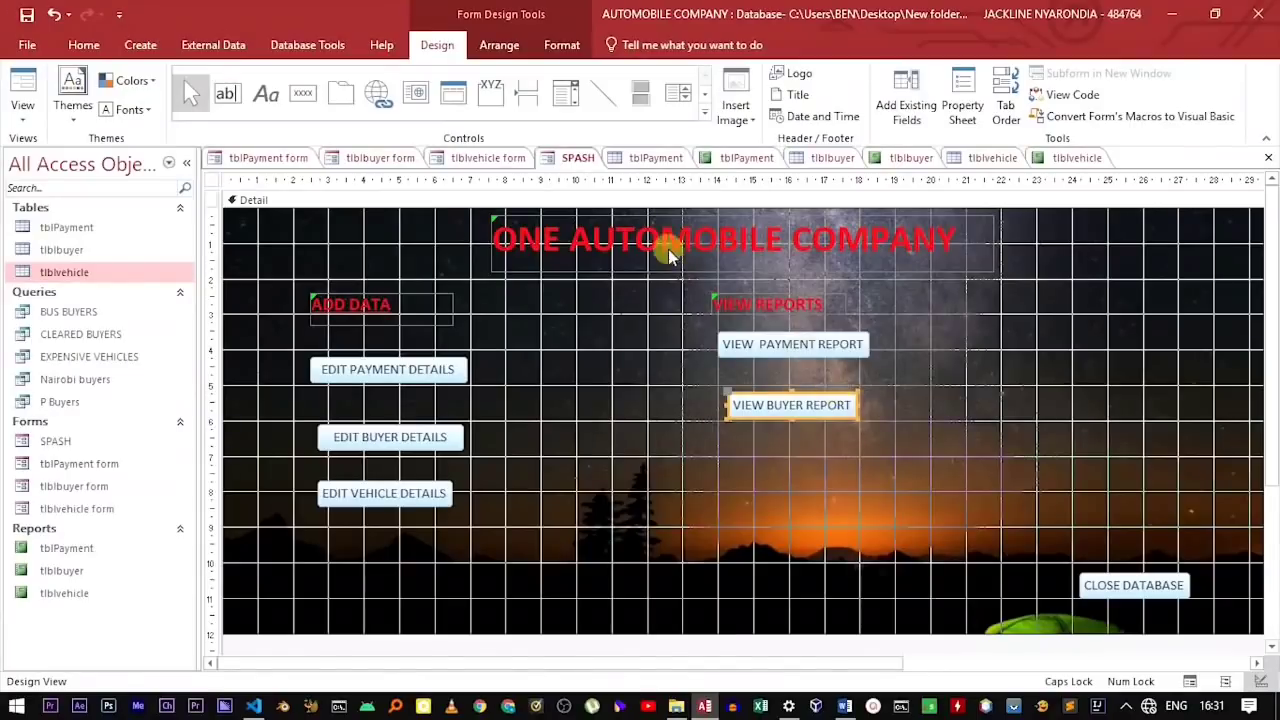
Step: Draw a third report button about 4 cm wide below the buyer report button and assign it the Open Report action from Report Operations
{"action": "left_click", "coordinate": [303, 92]}
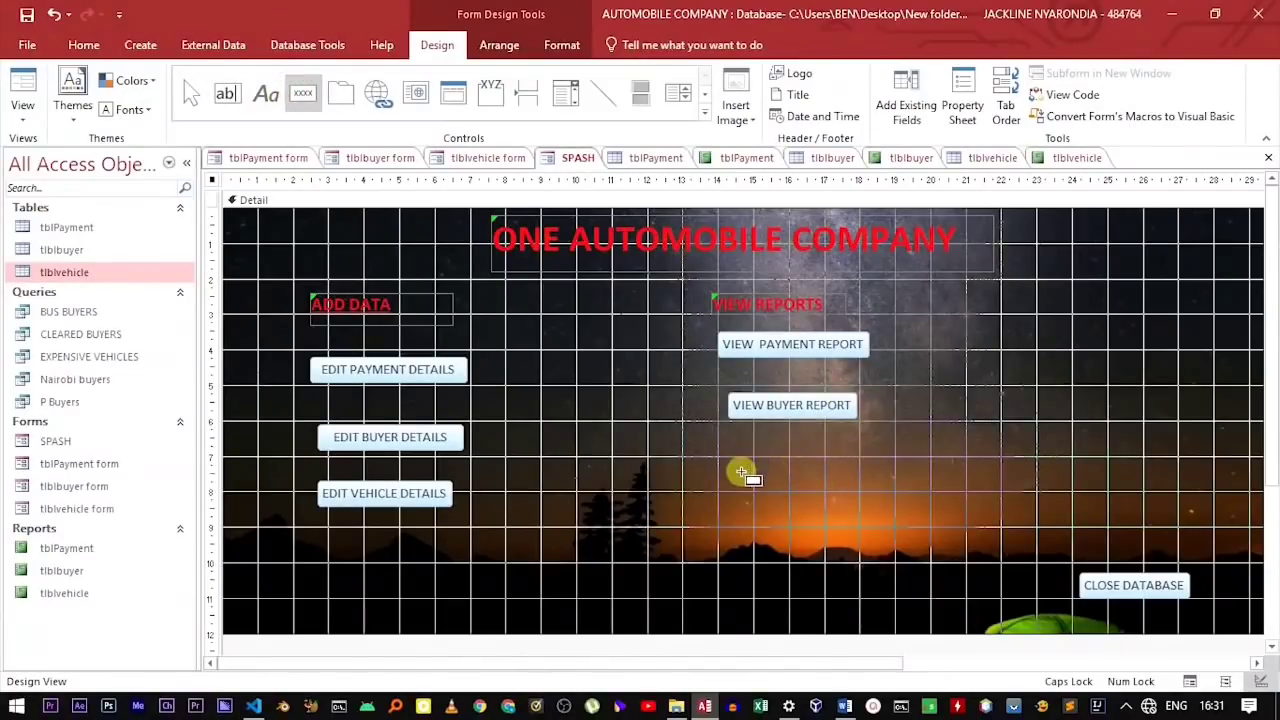
{"action": "left_click_drag", "start_coordinate": [747, 470], "coordinate": [856, 490]}
{"action": "left_click", "coordinate": [595, 290]}
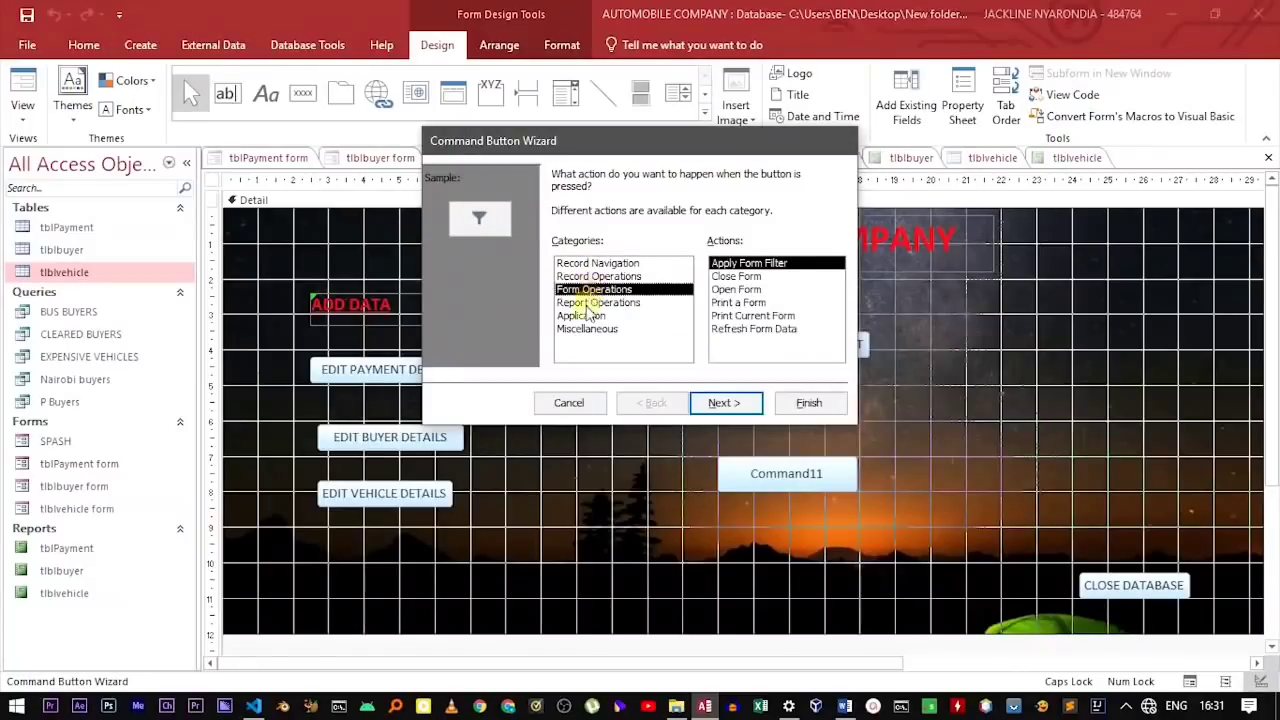
{"action": "left_click", "coordinate": [598, 302]}
{"action": "left_click", "coordinate": [738, 276]}
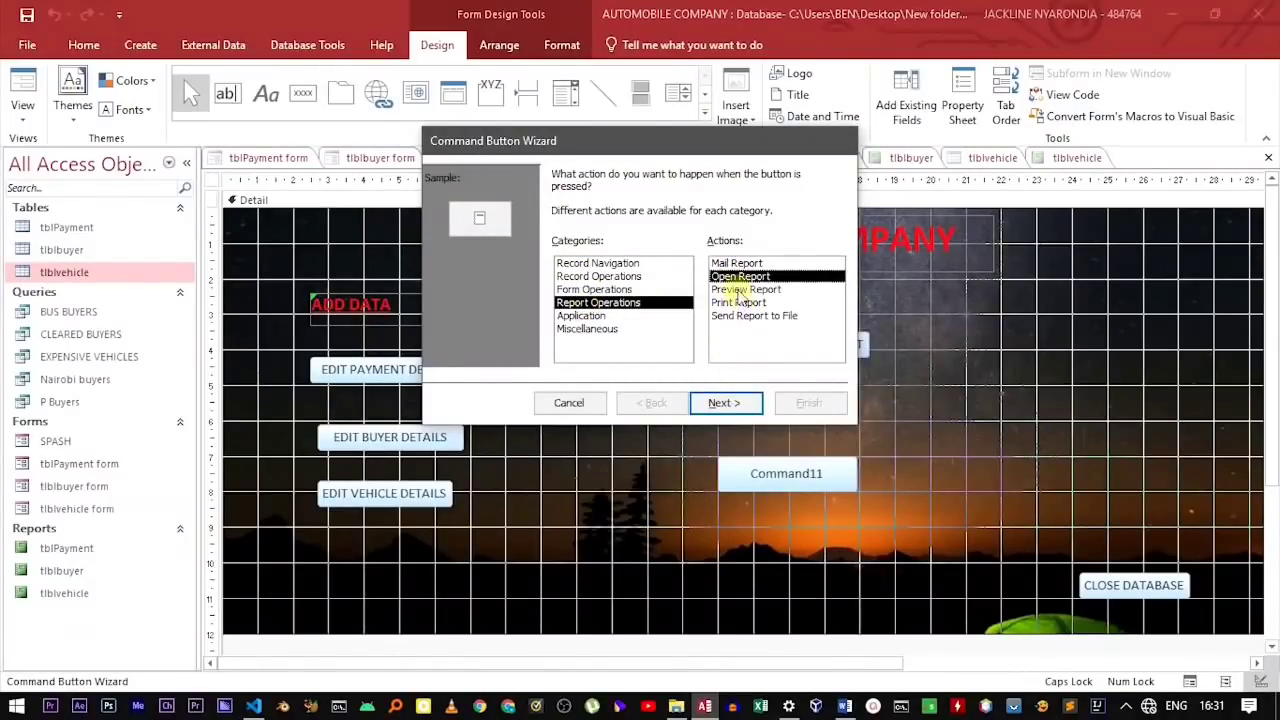
{"action": "left_click", "coordinate": [724, 402]}
Step: Set the button to open the tlblvehicle report, caption it "VIEW VEHICLE REPORT" as text, finish the wizard and widen the button slightly
{"action": "left_click", "coordinate": [578, 238]}
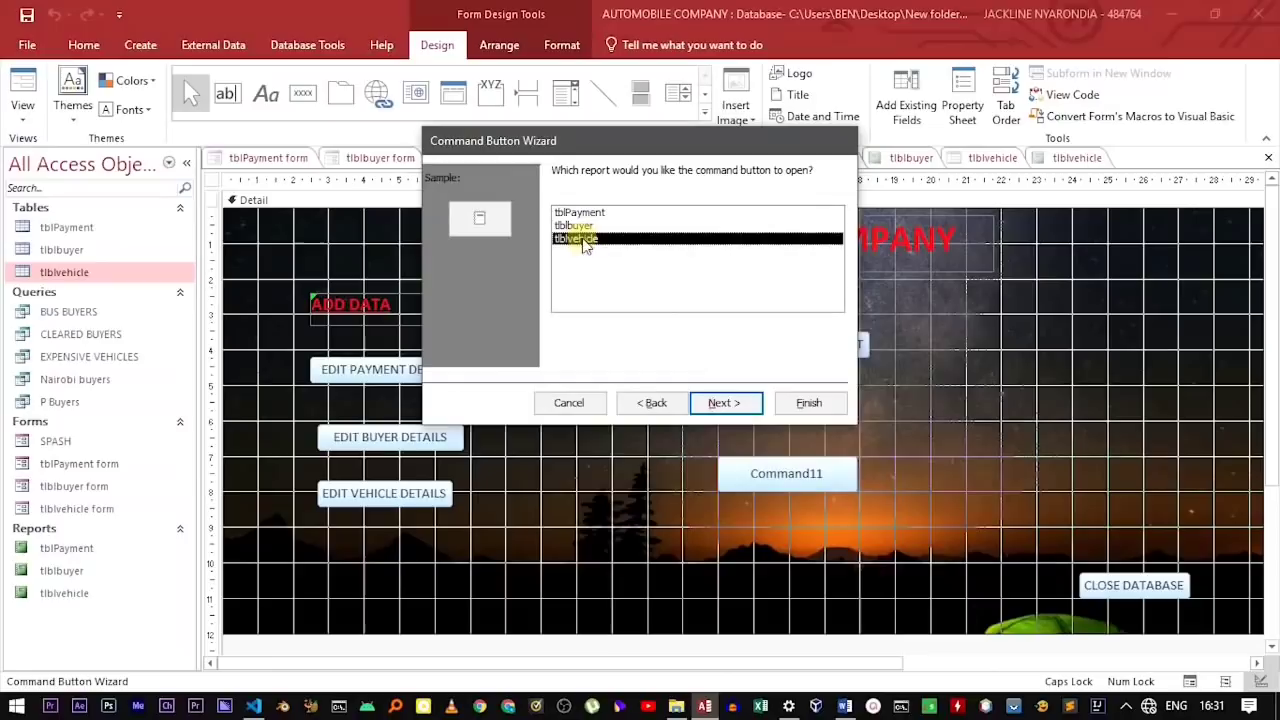
{"action": "left_click", "coordinate": [724, 402]}
{"action": "left_click", "coordinate": [580, 252]}
{"action": "left_click", "coordinate": [724, 402]}
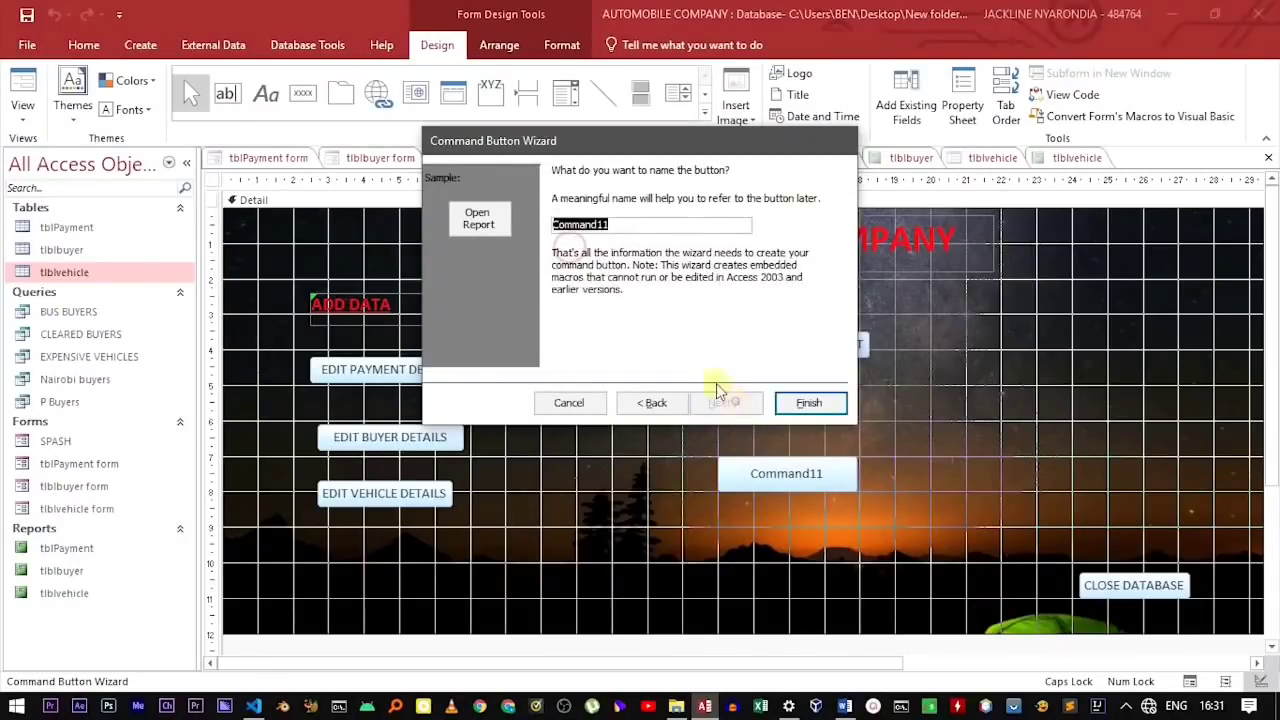
{"action": "left_click", "coordinate": [652, 402]}
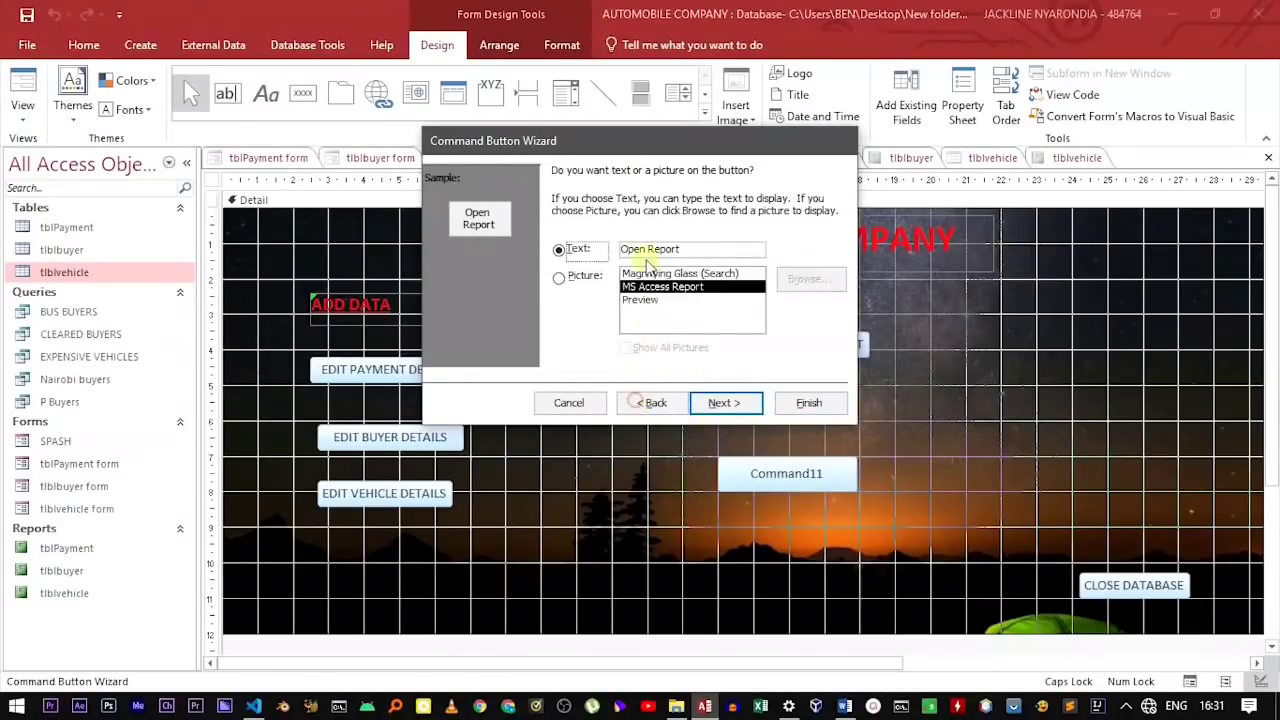
{"action": "left_click_drag", "start_coordinate": [690, 249], "coordinate": [622, 249]}
{"action": "key", "text": "BackSpace"}
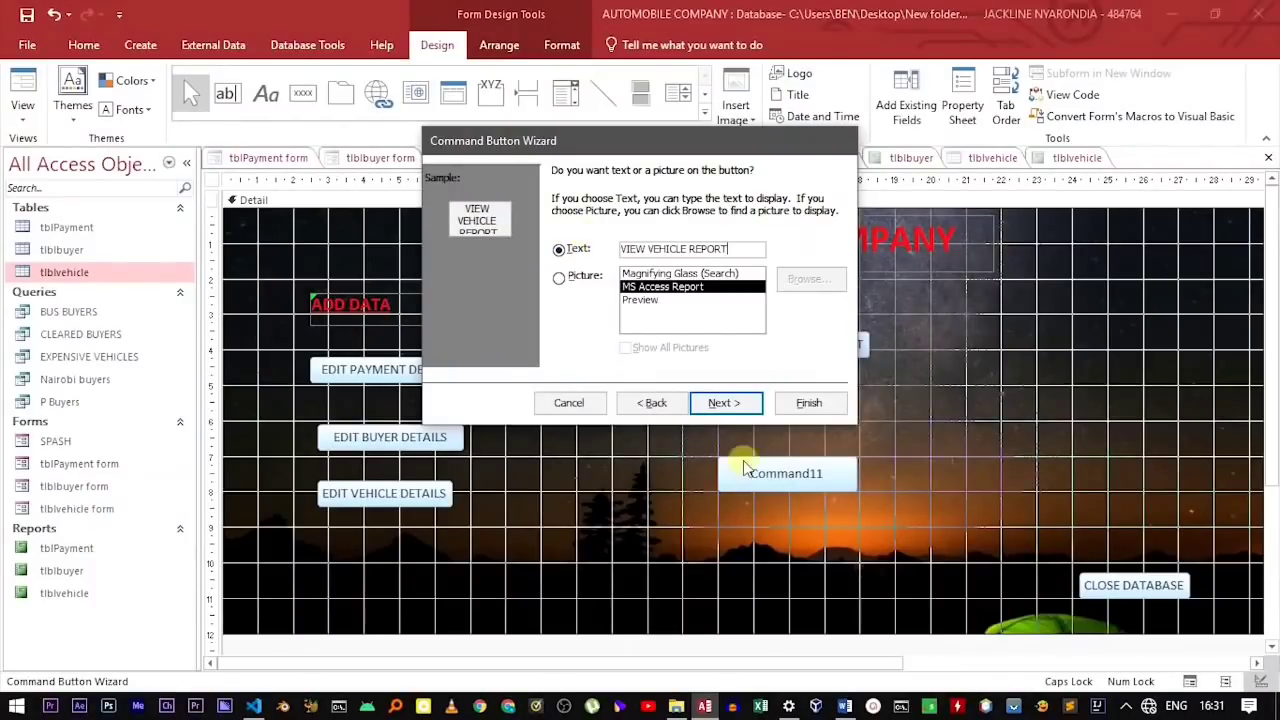
{"action": "left_click", "coordinate": [724, 402]}
{"action": "left_click", "coordinate": [809, 402]}
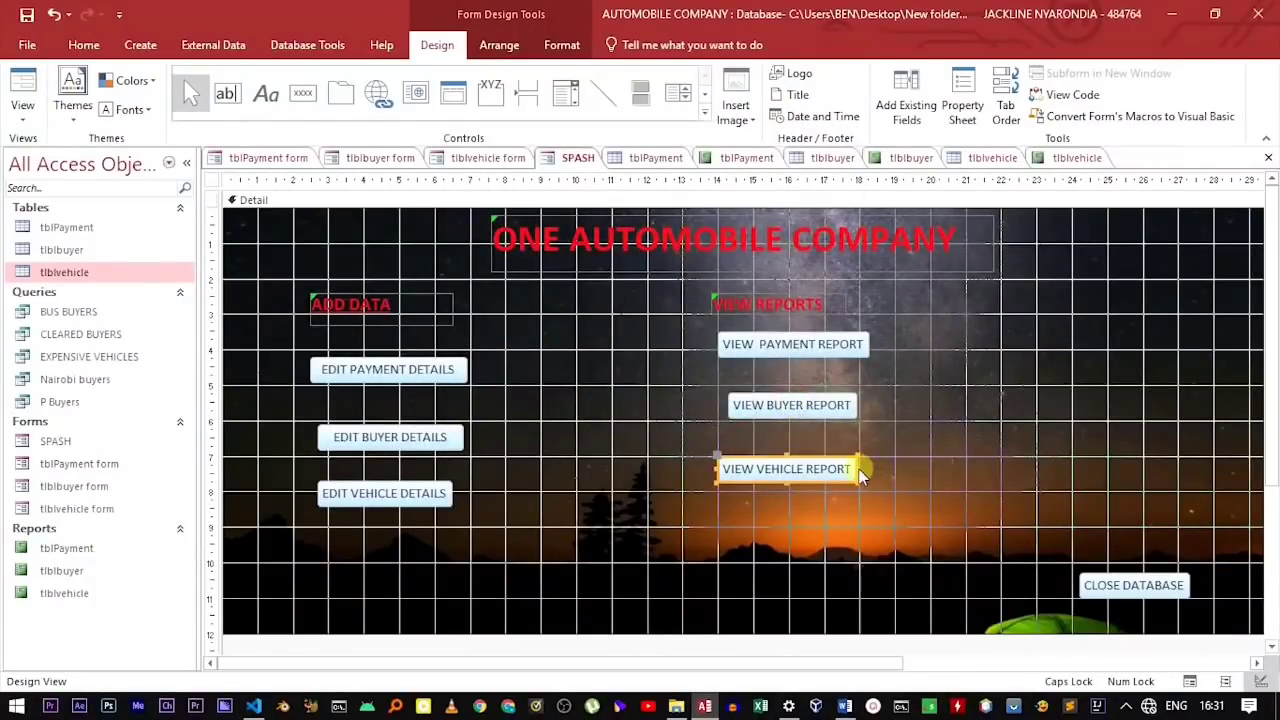
{"action": "left_click_drag", "start_coordinate": [860, 472], "coordinate": [863, 478]}
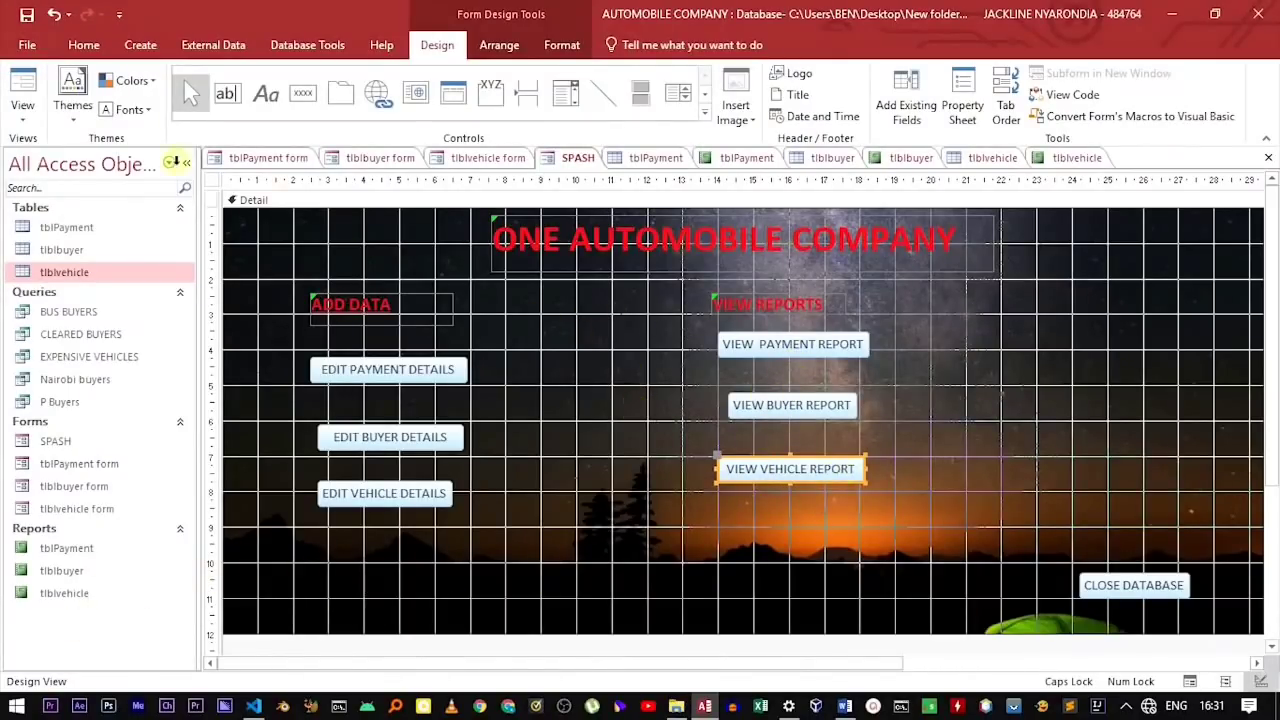
Step: Check the SPASH form's layout in Form View and return to Design View
{"action": "left_click", "coordinate": [23, 95]}
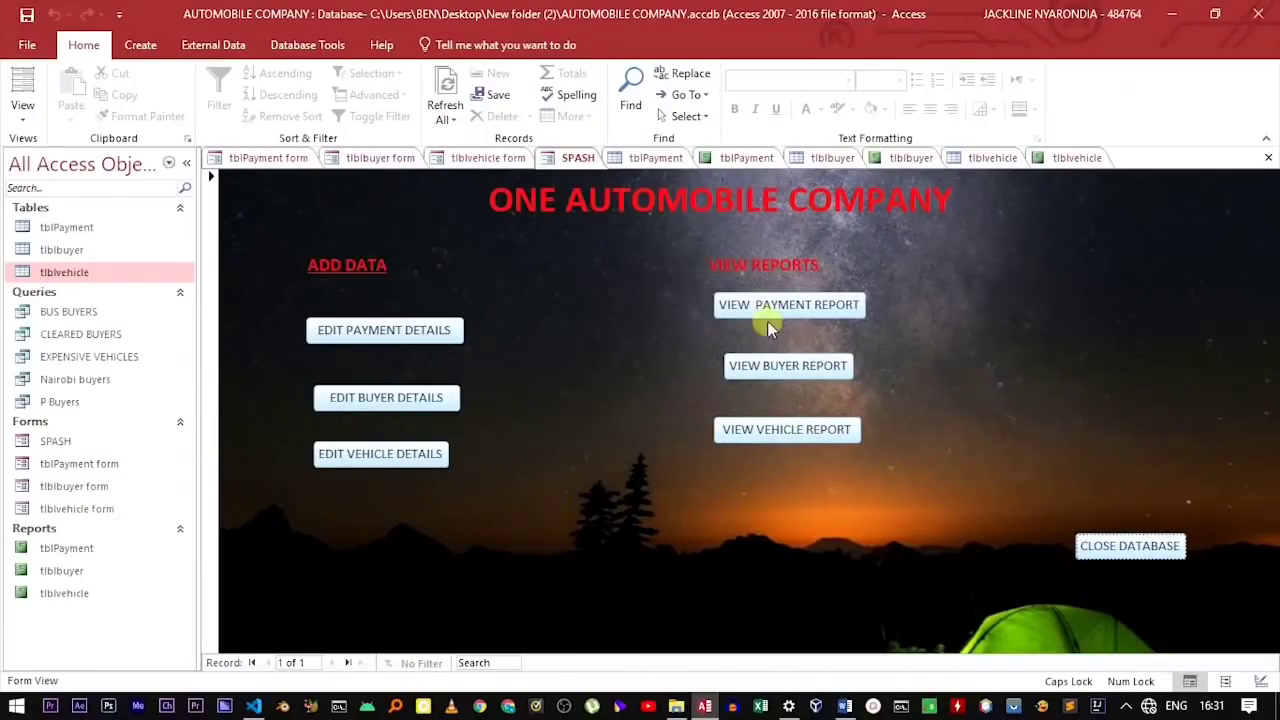
{"action": "right_click", "coordinate": [551, 300]}
{"action": "left_click", "coordinate": [620, 355]}
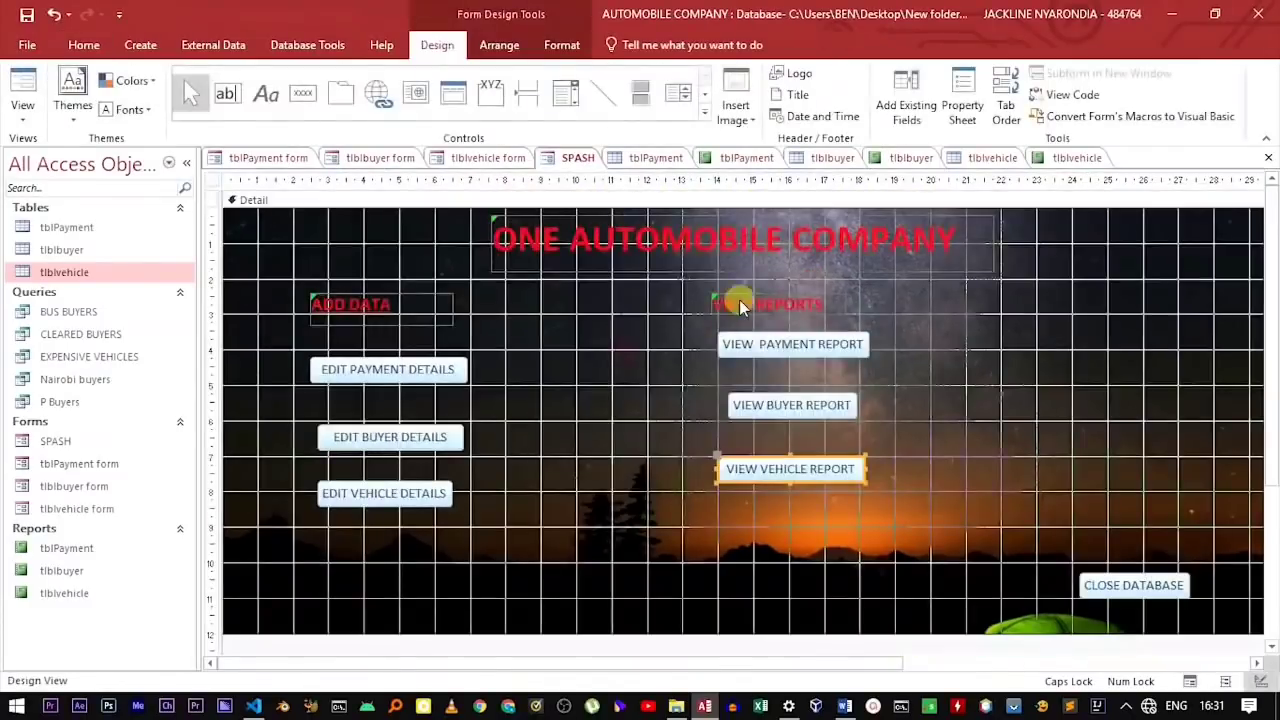
Step: Move the ONE AUTOMOBILE COMPANY title about 1.8 cm left and the ADD DATA label about 0.5 cm right and slightly down
{"action": "left_click", "coordinate": [757, 234]}
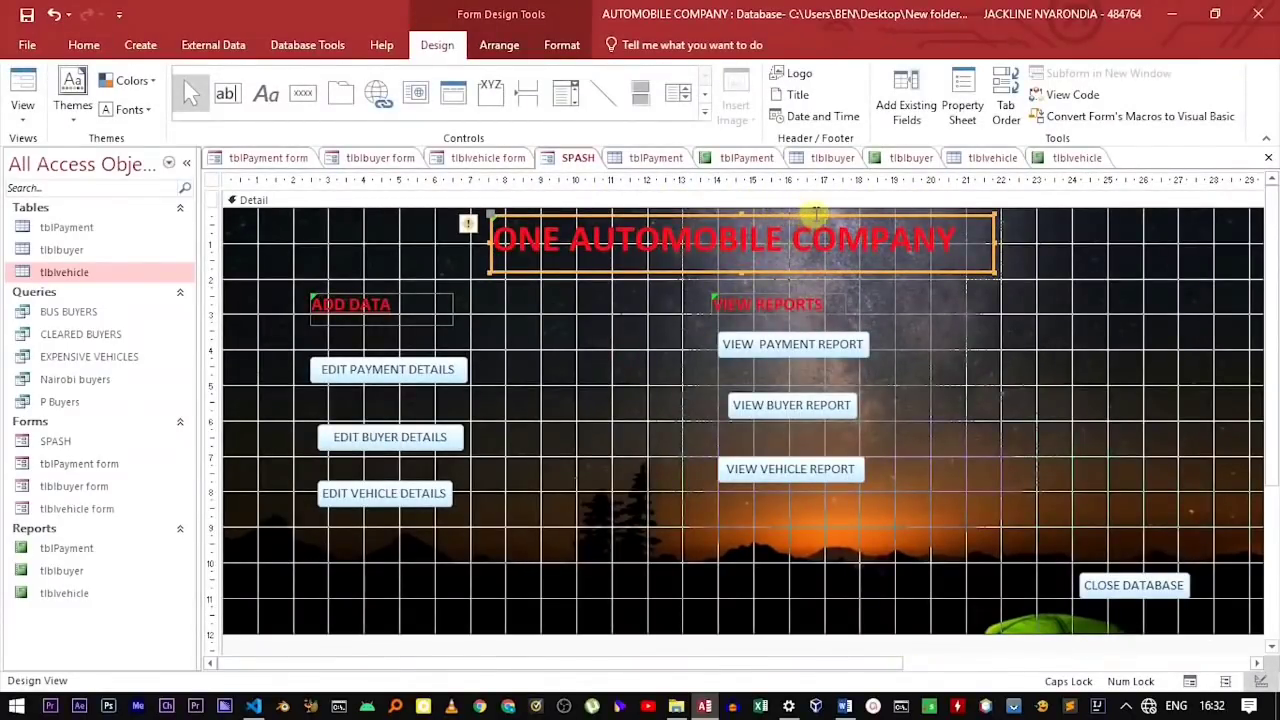
{"action": "left_click_drag", "start_coordinate": [815, 213], "coordinate": [753, 220]}
{"action": "left_click", "coordinate": [786, 300]}
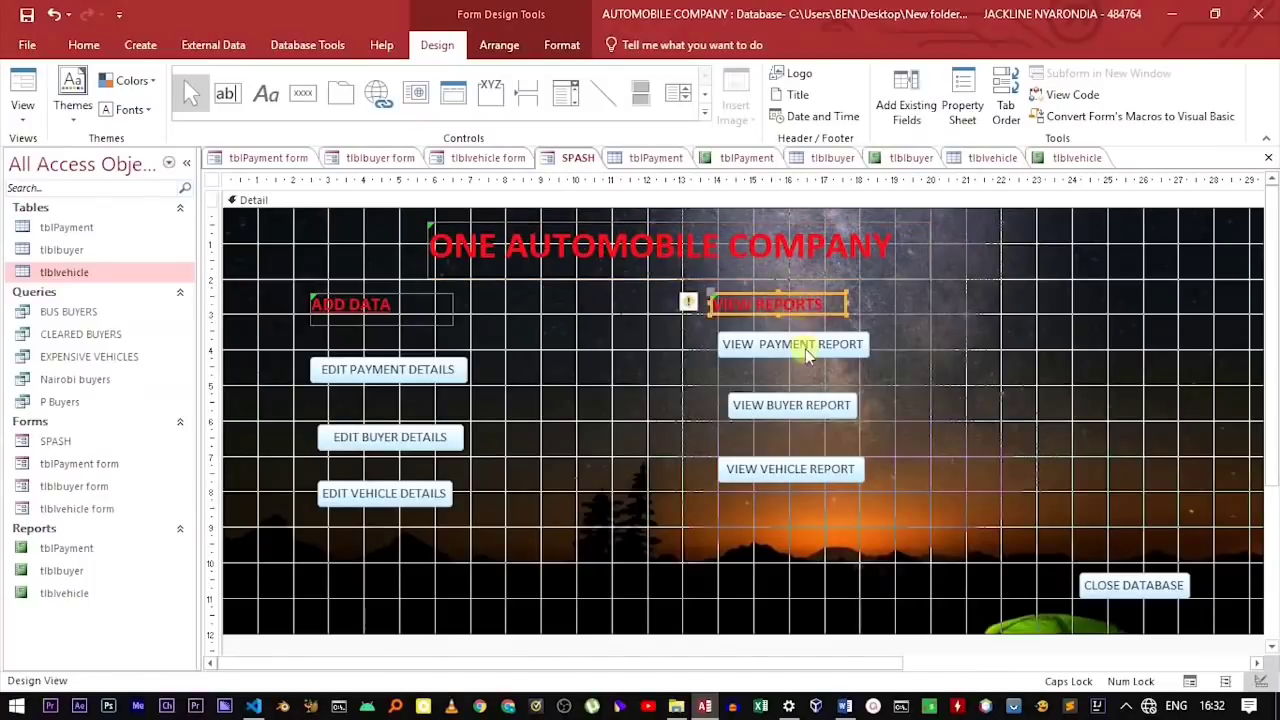
{"action": "left_click", "coordinate": [418, 302]}
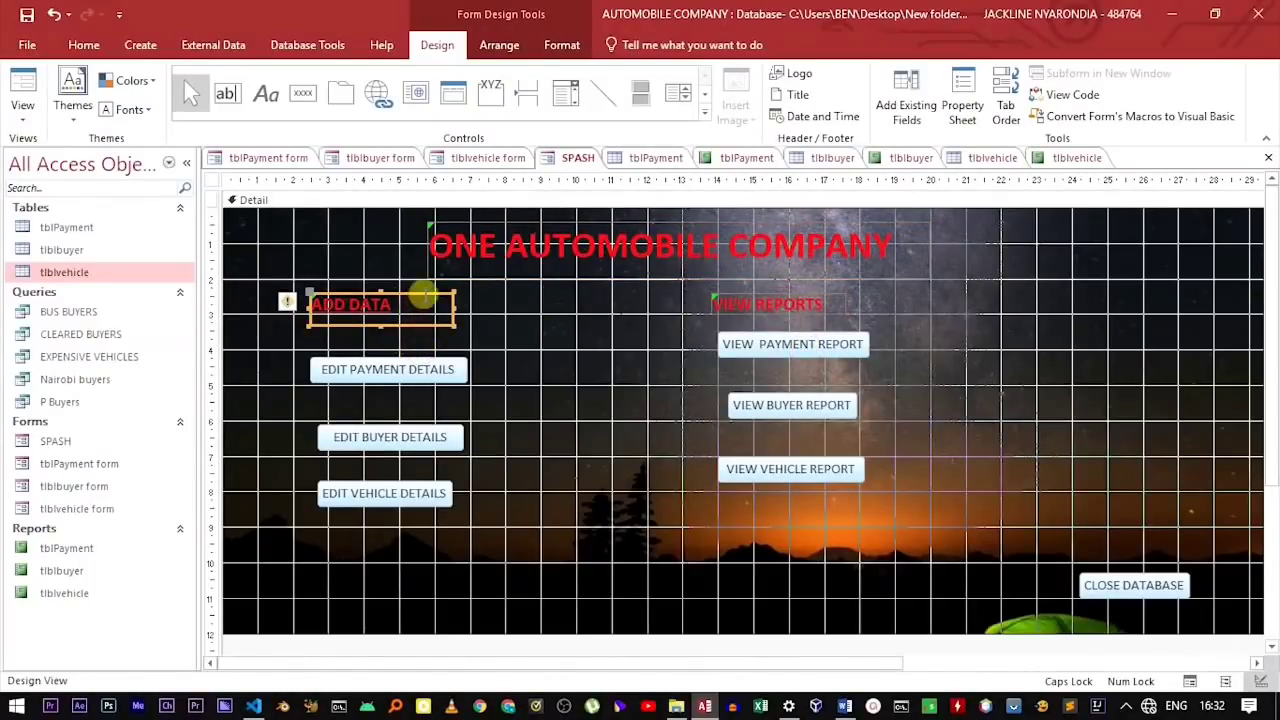
{"action": "left_click_drag", "start_coordinate": [424, 295], "coordinate": [442, 305]}
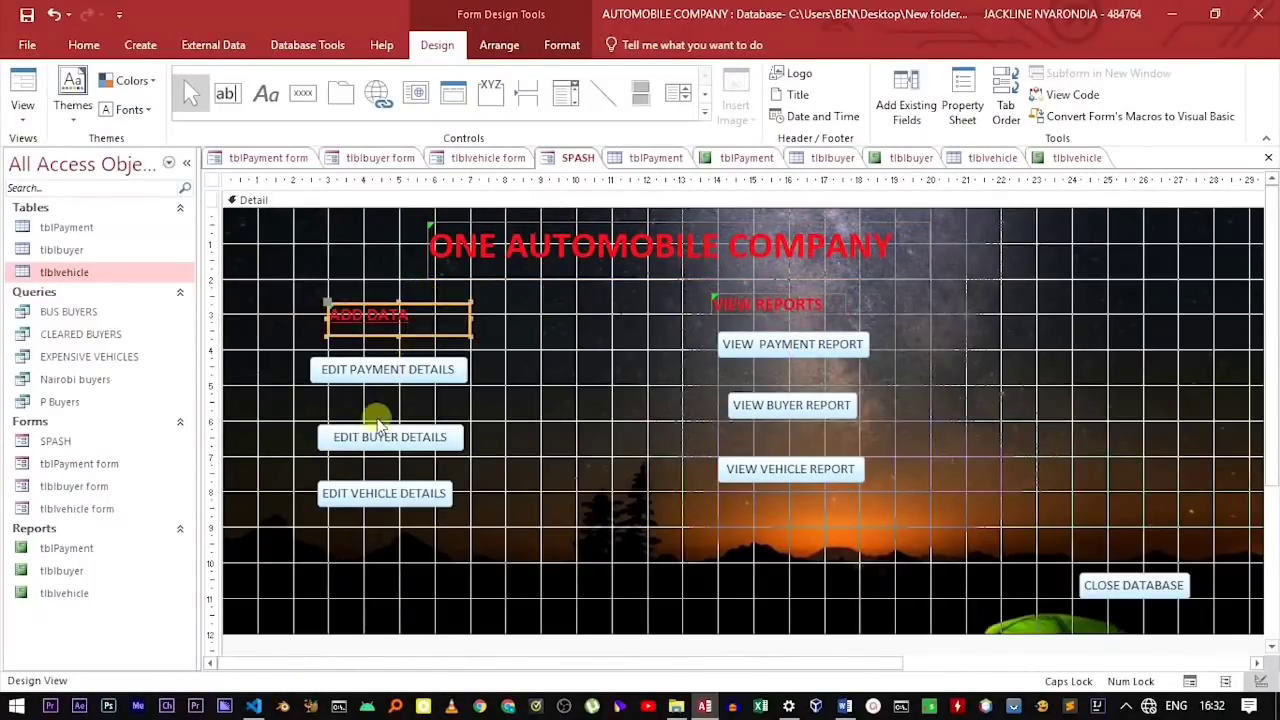
Step: Align the EDIT BUYER DETAILS and EDIT VEHICLE DETAILS buttons with the left edge of the EDIT PAYMENT DETAILS button
{"action": "left_click", "coordinate": [392, 434]}
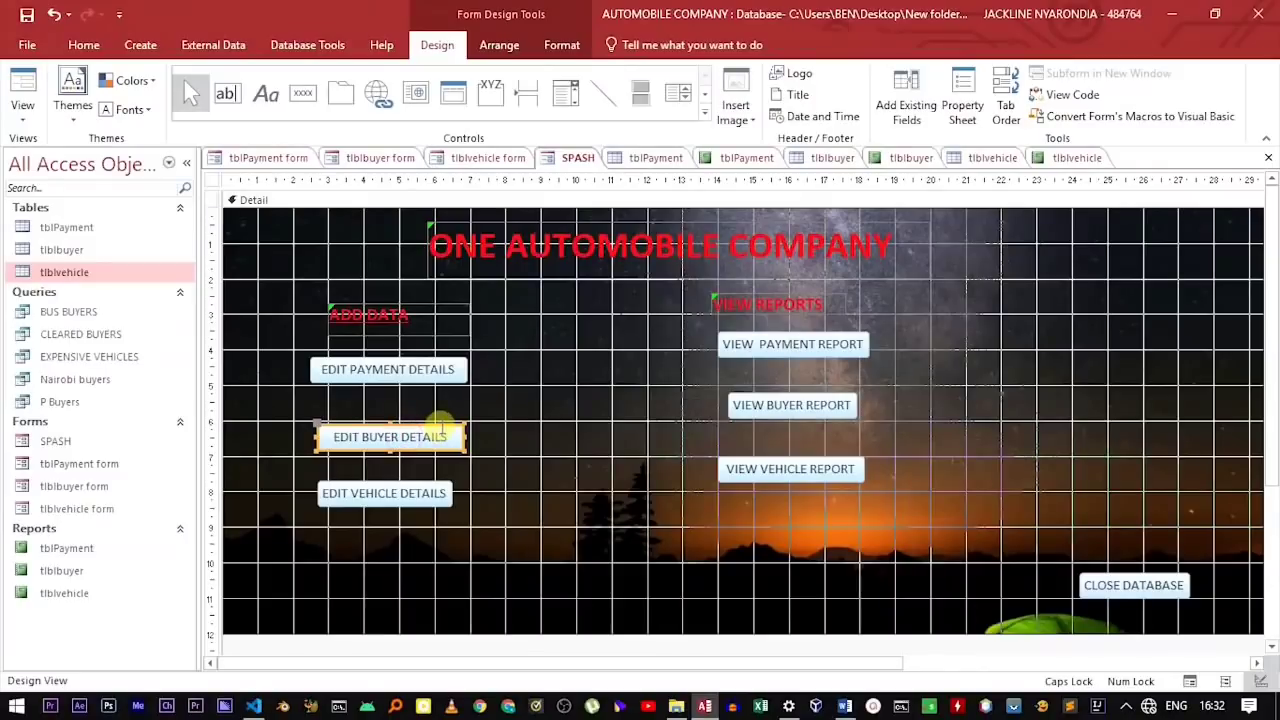
{"action": "left_click_drag", "start_coordinate": [447, 427], "coordinate": [440, 430]}
{"action": "left_click", "coordinate": [423, 491]}
{"action": "left_click_drag", "start_coordinate": [428, 491], "coordinate": [413, 483]}
Step: Left-align the VIEW BUYER REPORT button with the other report buttons and move CLOSE DATABASE about 1.2 cm left and 0.5 cm down
{"action": "left_click", "coordinate": [768, 343]}
{"action": "left_click", "coordinate": [806, 405]}
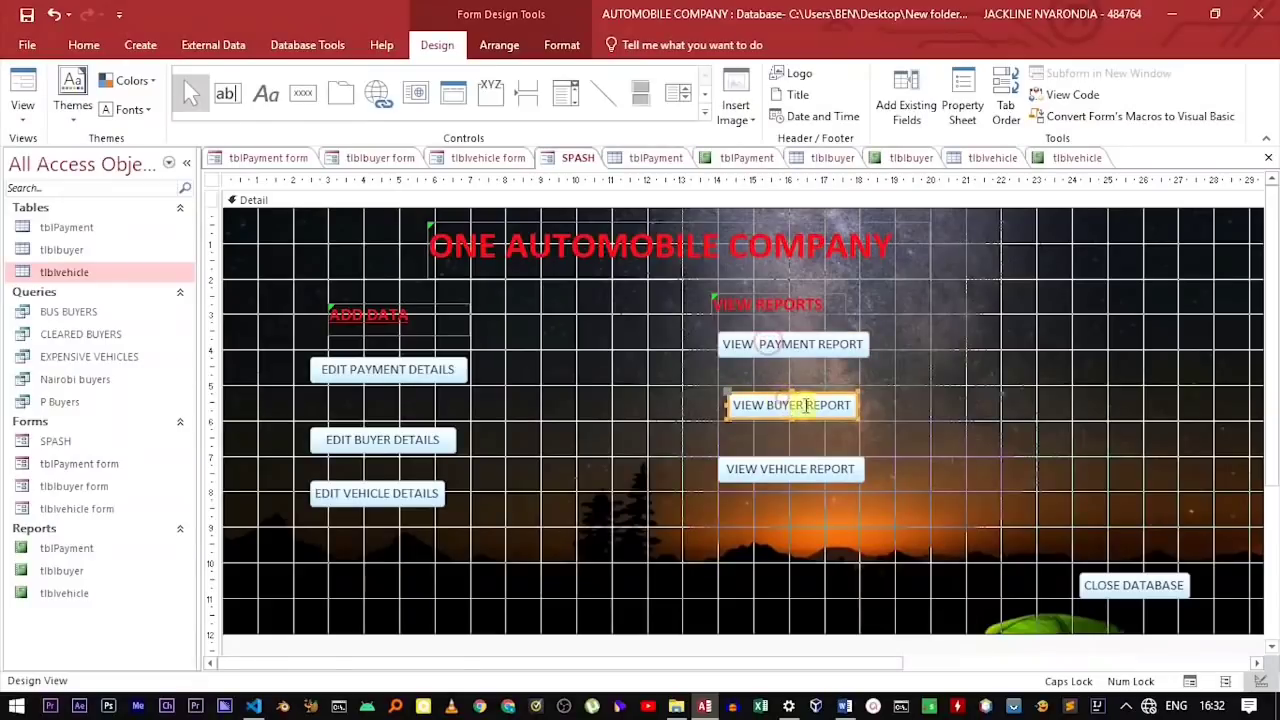
{"action": "left_click_drag", "start_coordinate": [806, 405], "coordinate": [798, 404]}
{"action": "left_click", "coordinate": [816, 466]}
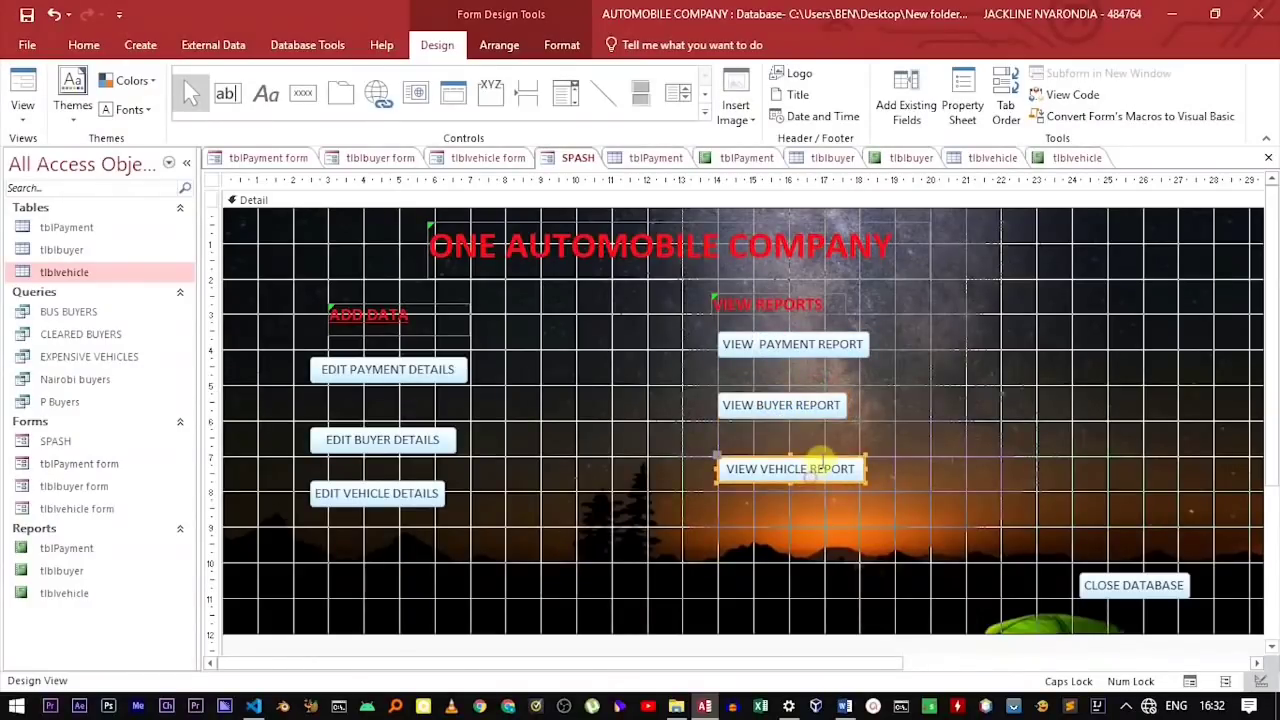
{"action": "left_click_drag", "start_coordinate": [820, 455], "coordinate": [830, 460]}
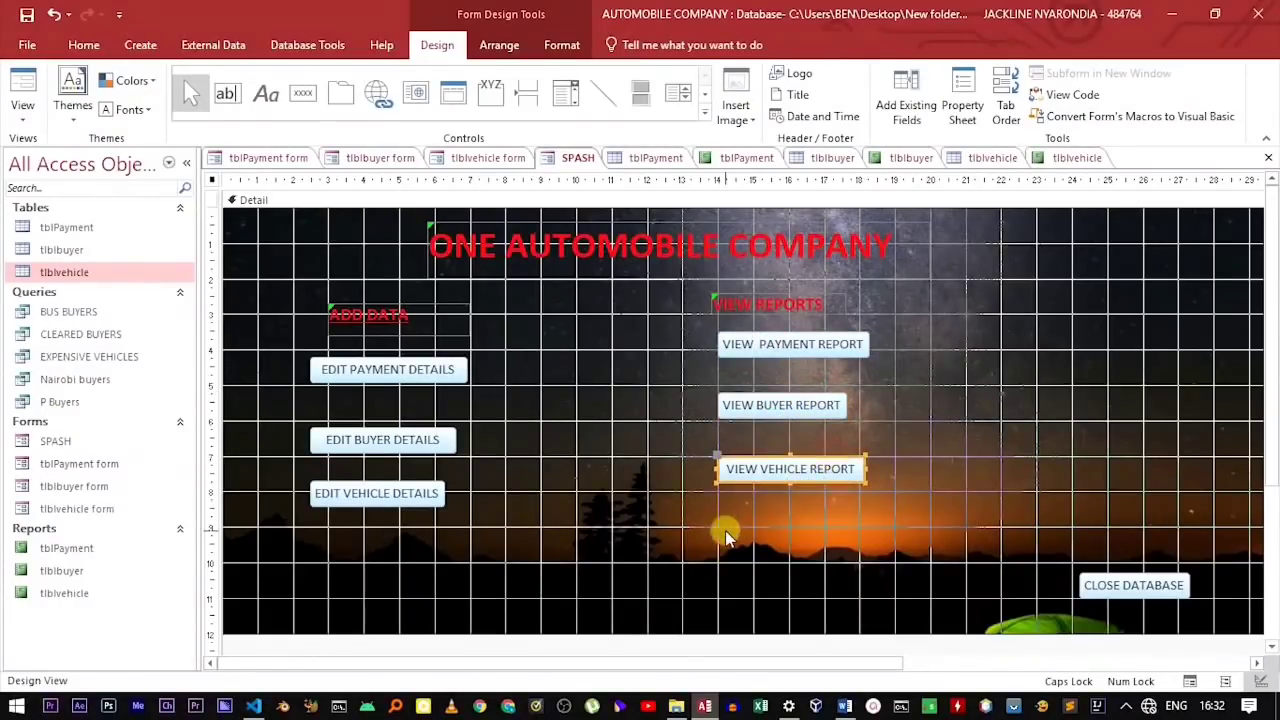
{"action": "mouse_move", "coordinate": [1108, 586]}
{"action": "left_mouse_down"}
{"action": "mouse_move", "coordinate": [1140, 582]}
{"action": "mouse_move", "coordinate": [1098, 594]}
{"action": "left_mouse_up"}
Step: Underline the VIEW REPORTS label and widen the ONE AUTOMOBILE COMPANY title label slightly to the right
{"action": "left_click", "coordinate": [763, 305]}
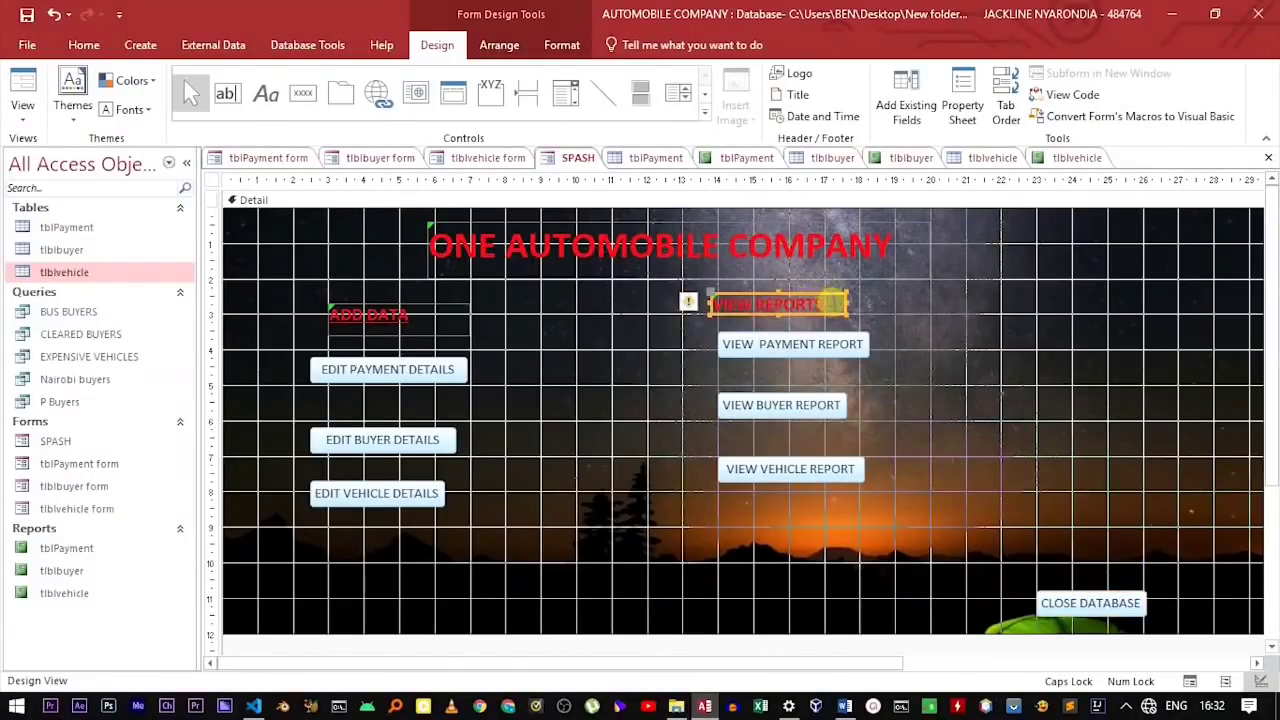
{"action": "left_click", "coordinate": [833, 303]}
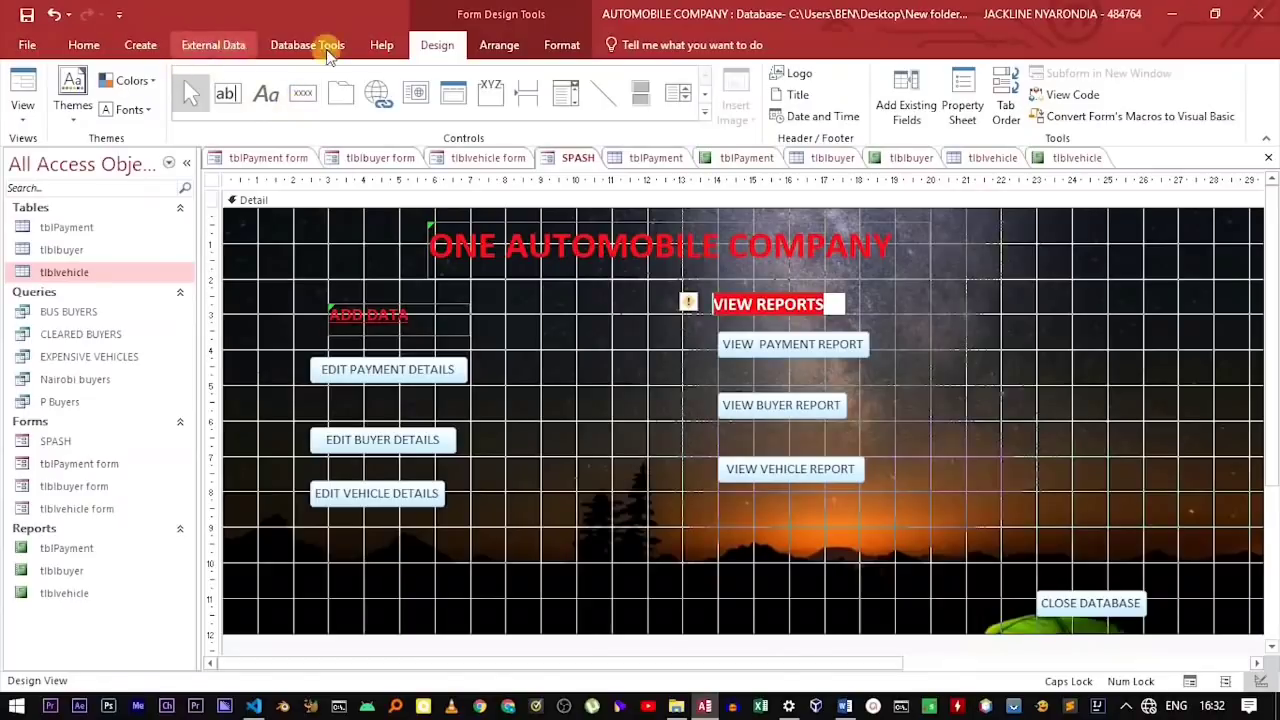
{"action": "left_click", "coordinate": [503, 48]}
{"action": "left_click", "coordinate": [565, 47]}
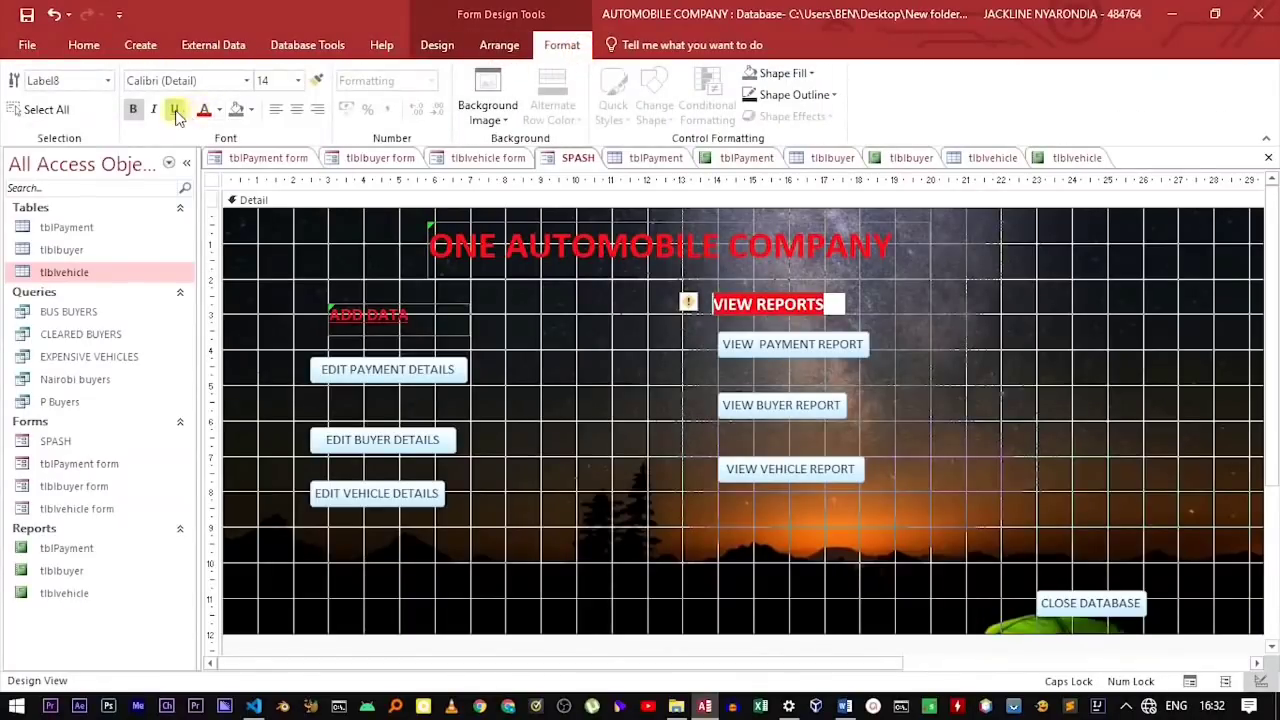
{"action": "left_click", "coordinate": [175, 110]}
{"action": "left_click", "coordinate": [949, 277]}
{"action": "left_click", "coordinate": [895, 247]}
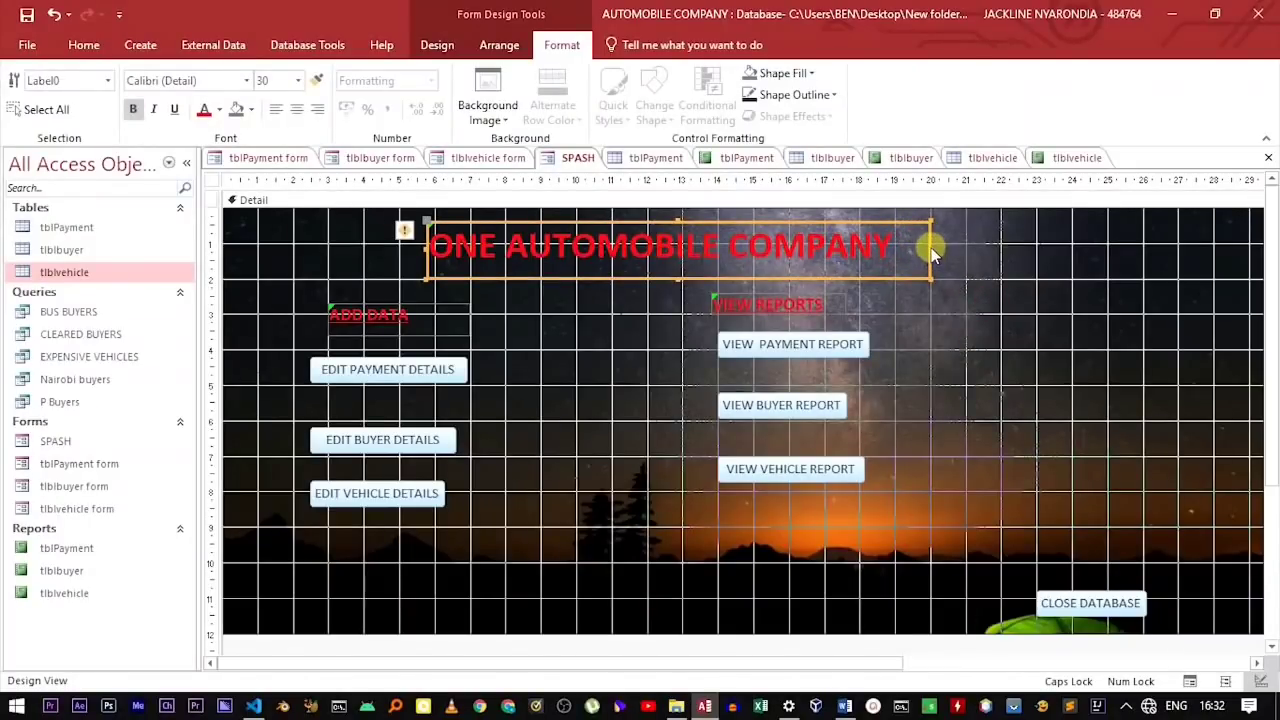
{"action": "left_click", "coordinate": [935, 335]}
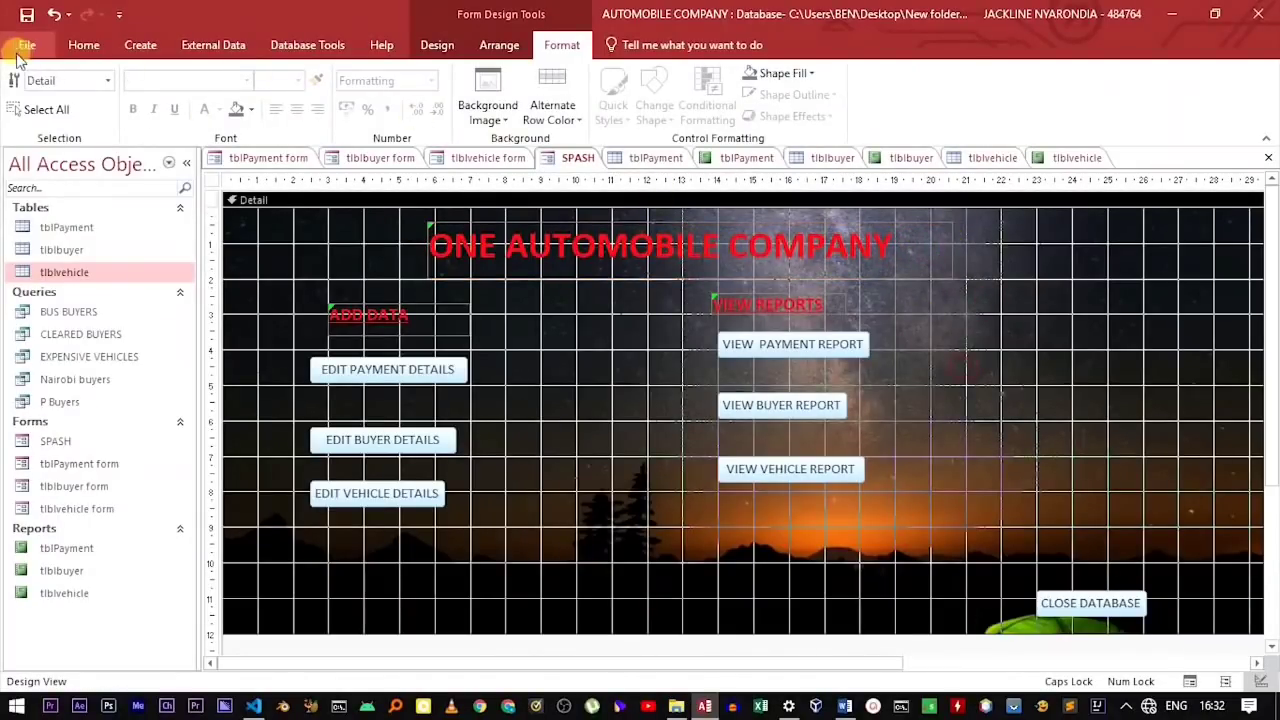
Step: Show the SPASH form in Form View and test the EDIT PAYMENT DETAILS button
{"action": "left_click", "coordinate": [84, 45]}
{"action": "left_click", "coordinate": [23, 88]}
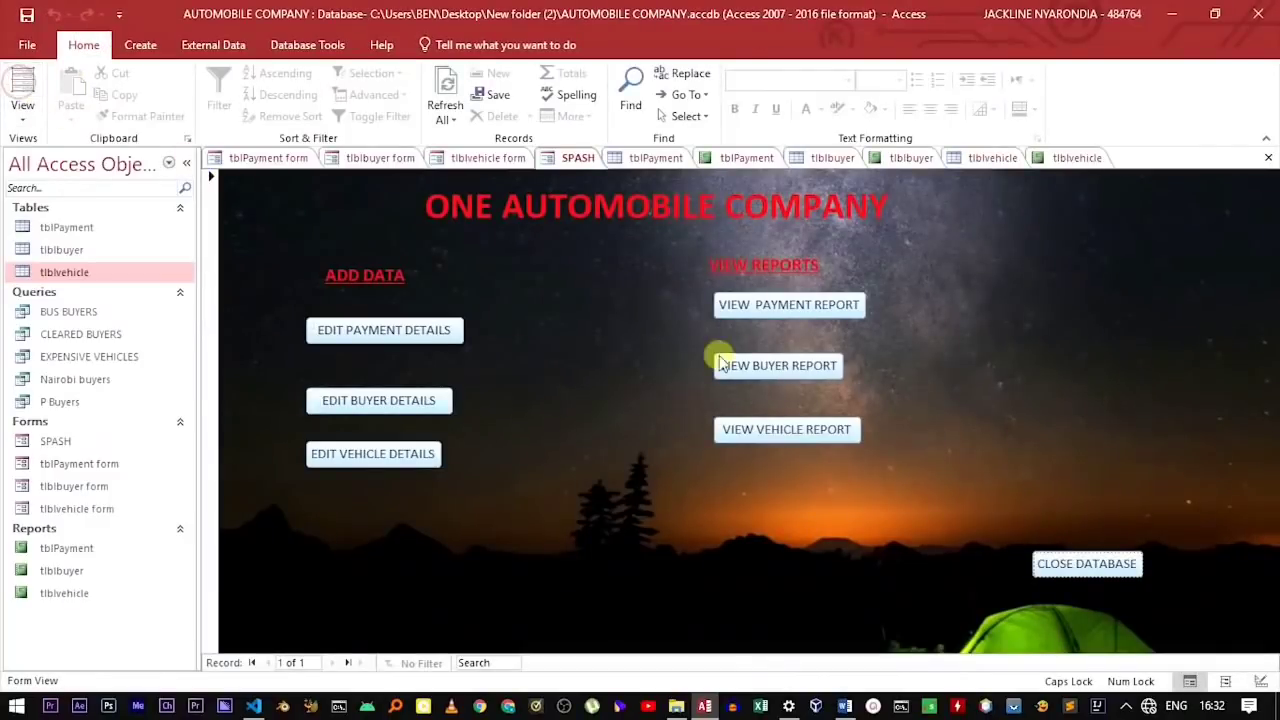
{"action": "left_click", "coordinate": [383, 335]}
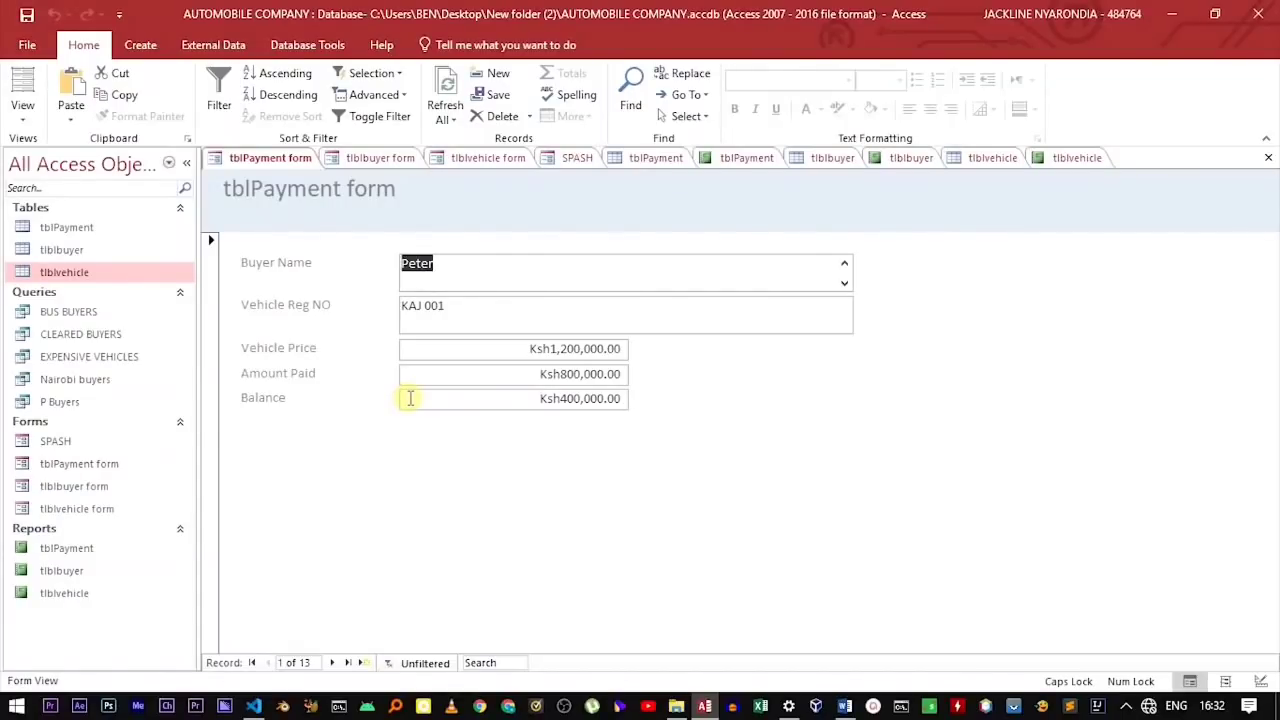
Step: Switch the tblPayment form to Design View and widen the form to about 23.5 cm
{"action": "right_click", "coordinate": [422, 448]}
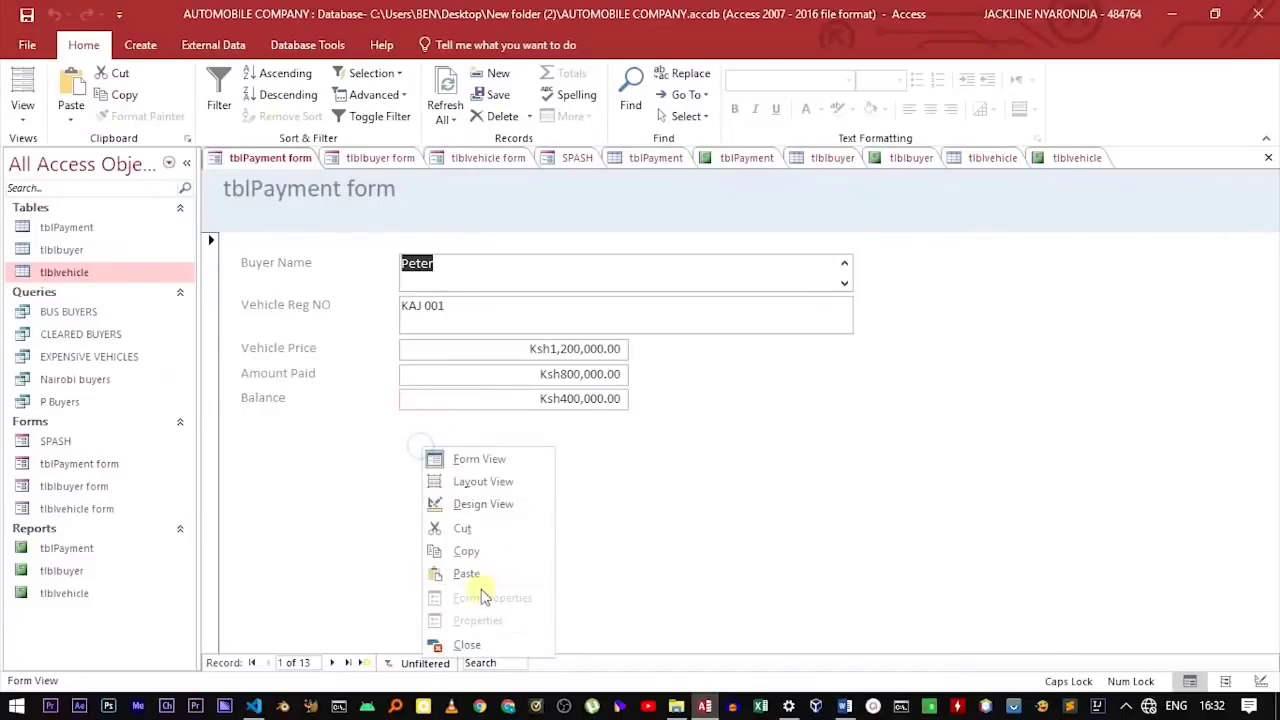
{"action": "left_click", "coordinate": [466, 508]}
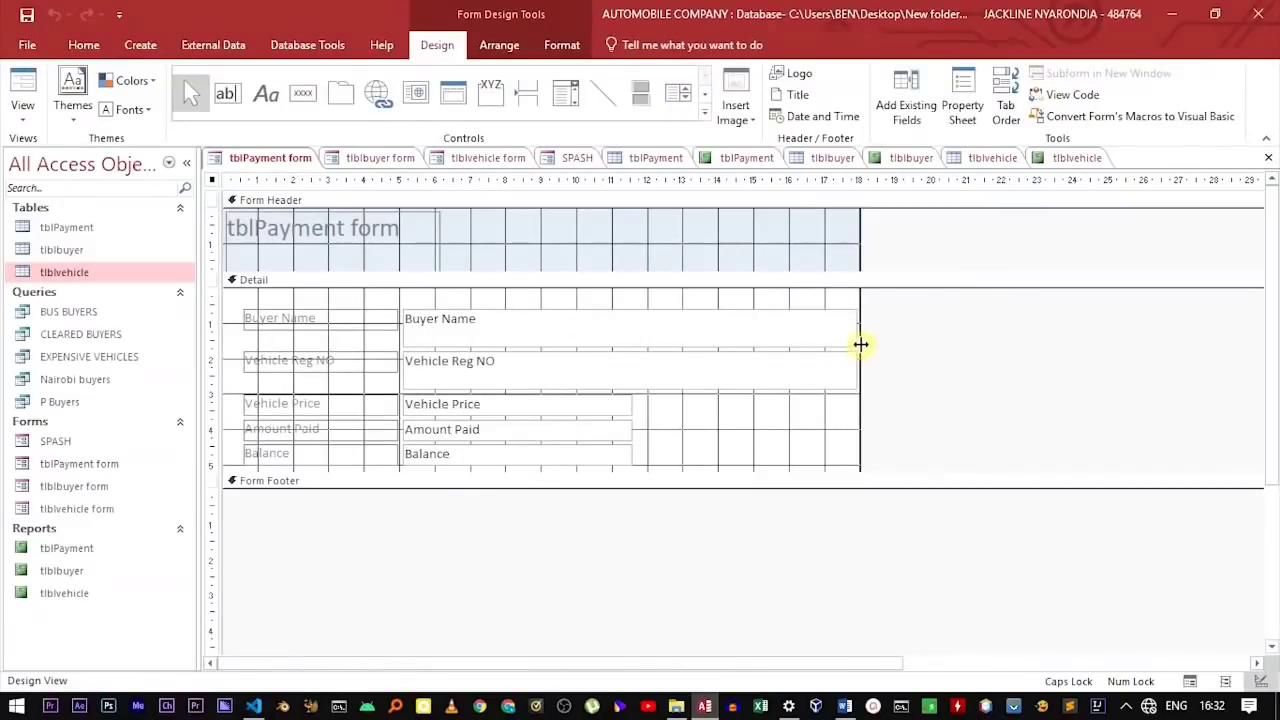
{"action": "left_click_drag", "start_coordinate": [857, 343], "coordinate": [1055, 378]}
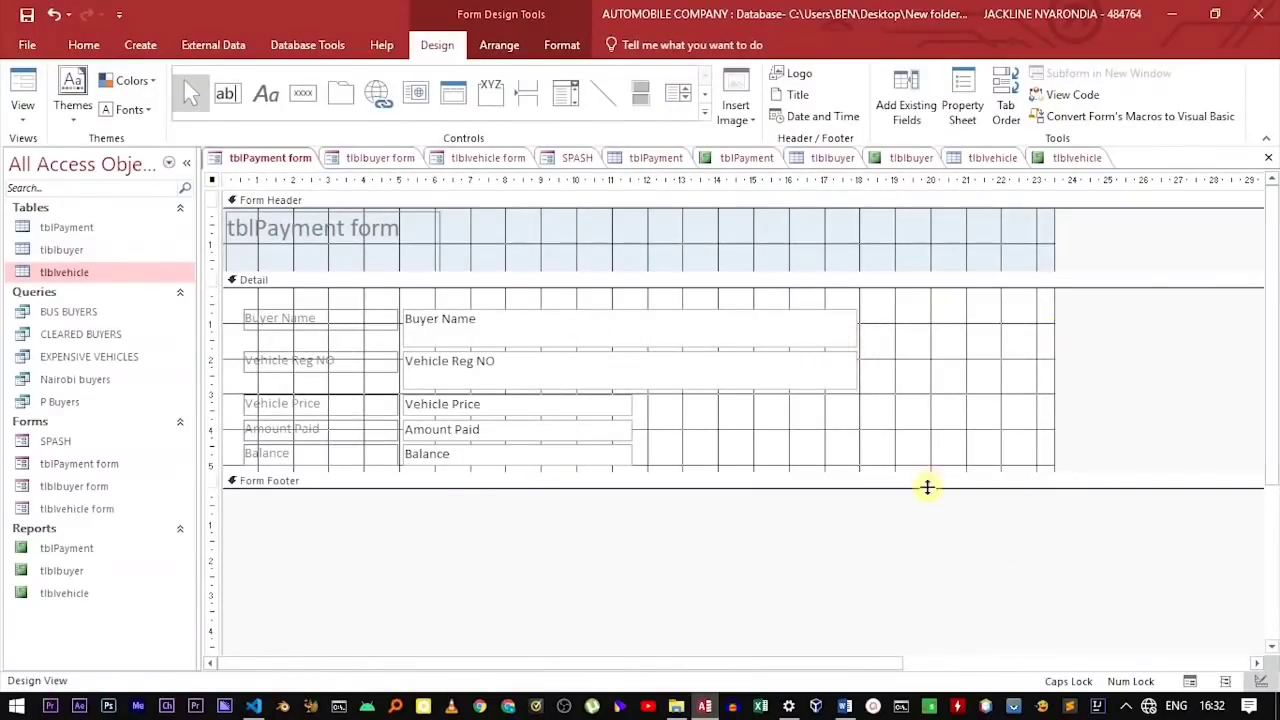
Step: Expand the payment form's footer to about 1.4 cm and draw a command button in the Detail section's empty right area that opens the SPASH form
{"action": "left_click_drag", "start_coordinate": [927, 487], "coordinate": [925, 538]}
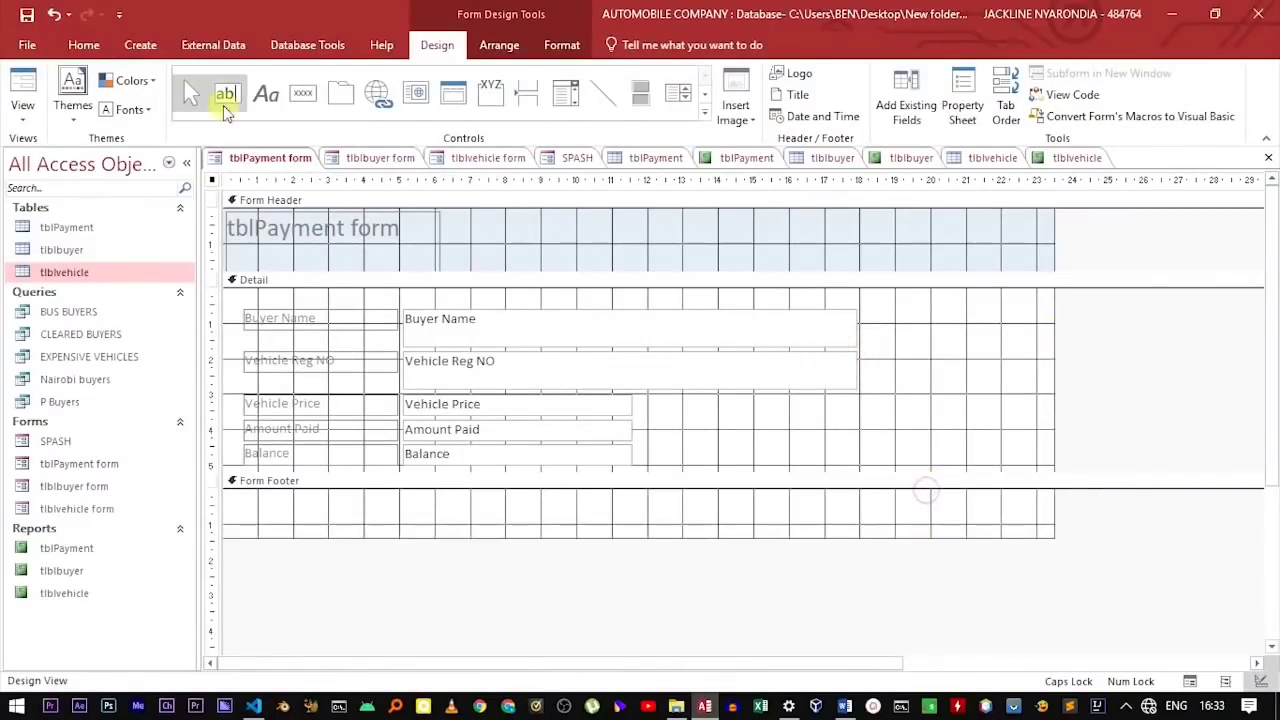
{"action": "left_click", "coordinate": [306, 93]}
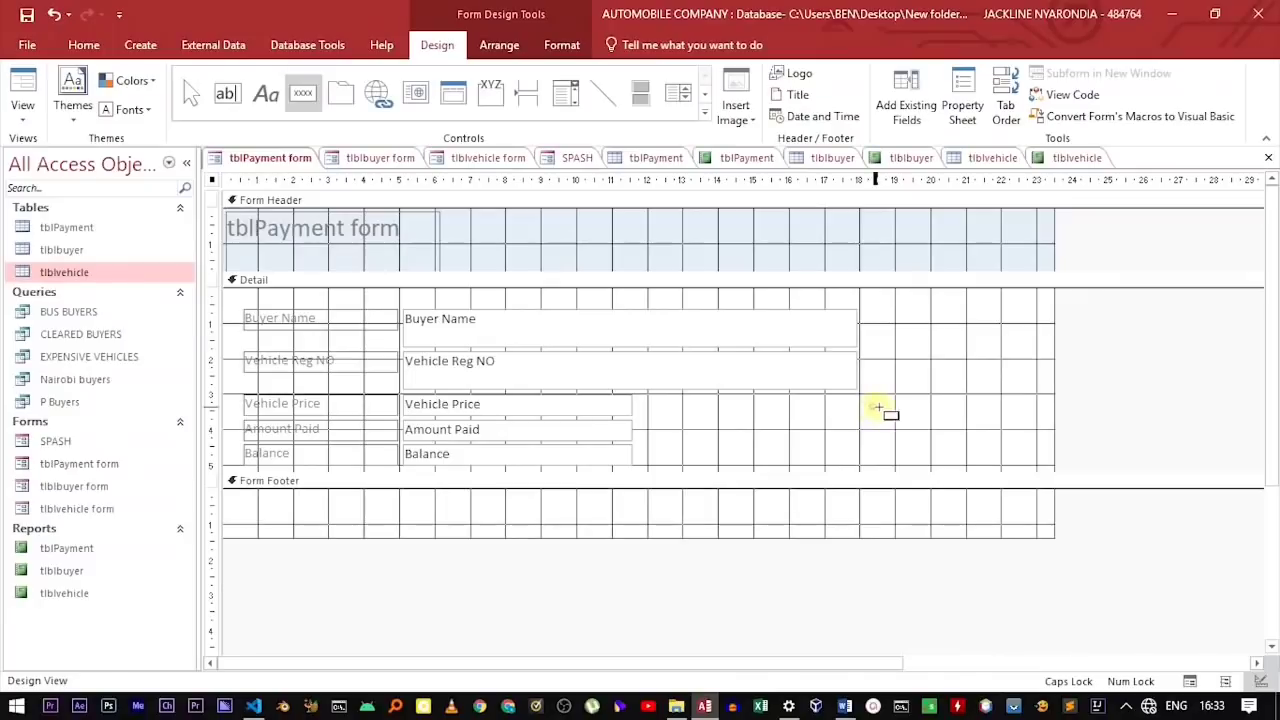
{"action": "left_click_drag", "start_coordinate": [877, 407], "coordinate": [995, 463]}
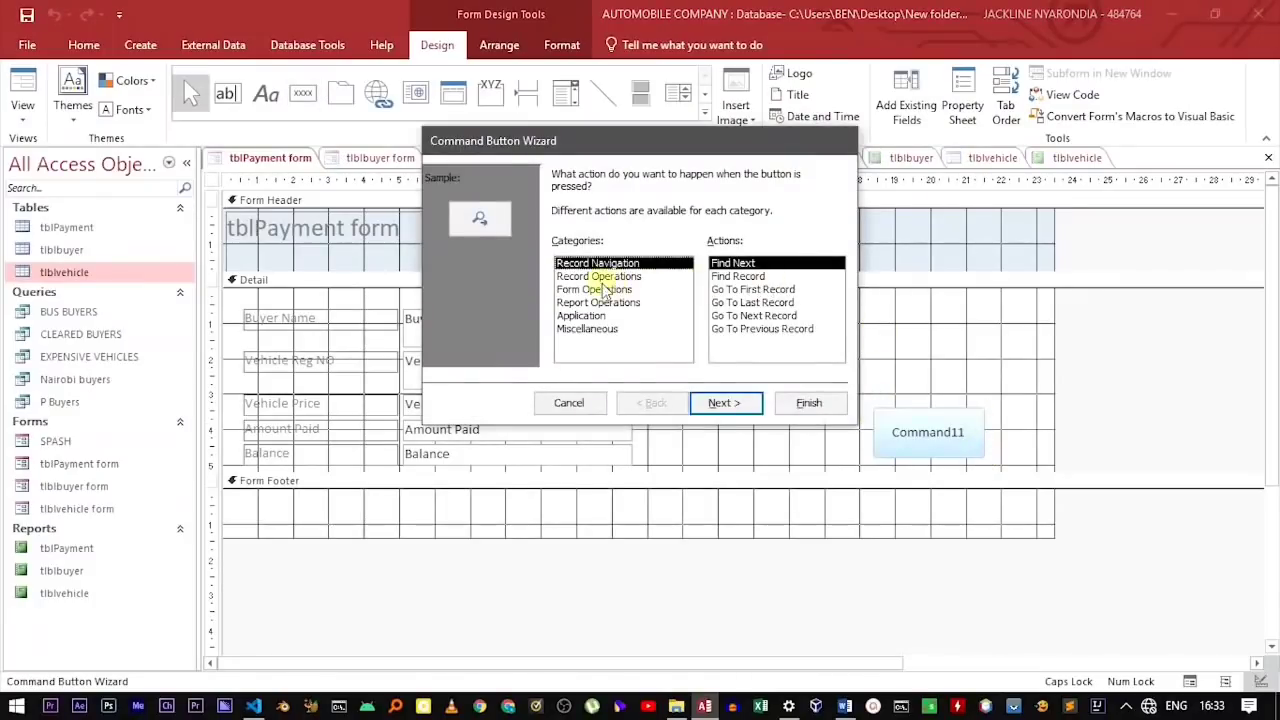
{"action": "left_click", "coordinate": [597, 290]}
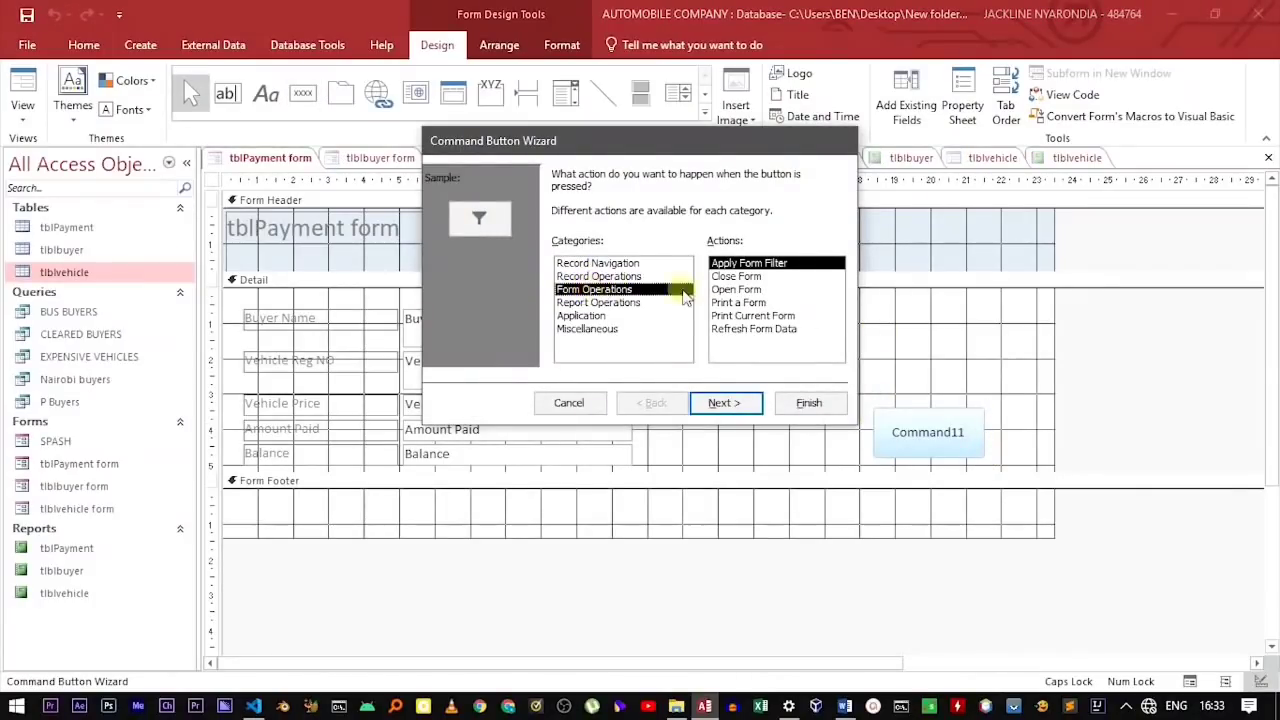
{"action": "left_click", "coordinate": [745, 290]}
{"action": "left_click", "coordinate": [728, 403]}
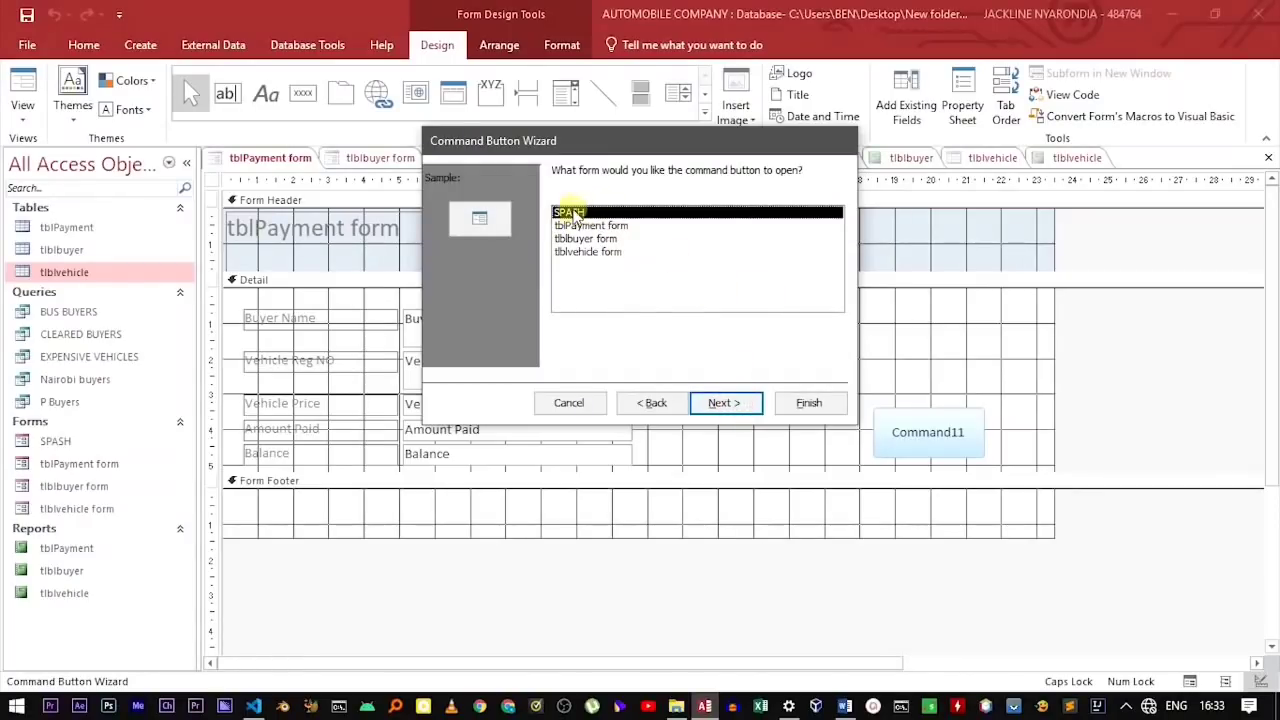
{"action": "left_click", "coordinate": [724, 403]}
Step: Give the new command button the text caption BACK instead of a picture and finish its setup
{"action": "left_click", "coordinate": [577, 247]}
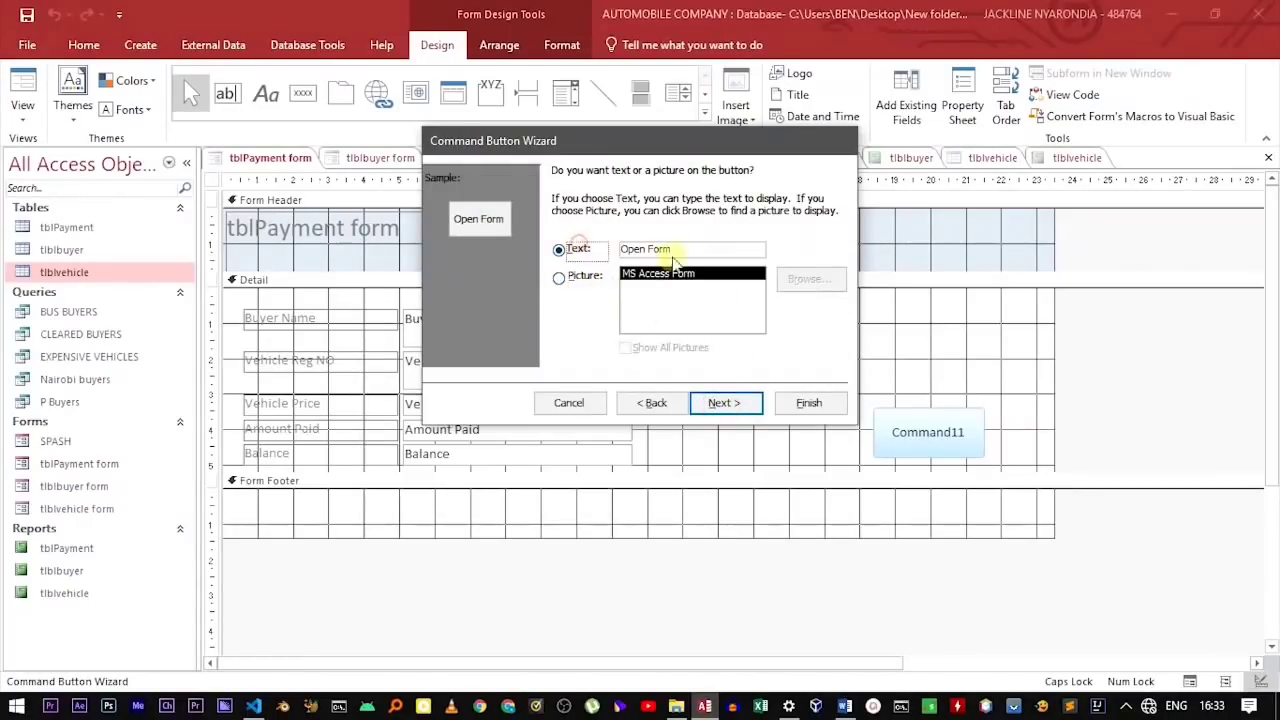
{"action": "key", "text": "Tab"}
{"action": "key", "text": "BackSpace"}
{"action": "type", "text": "B"}
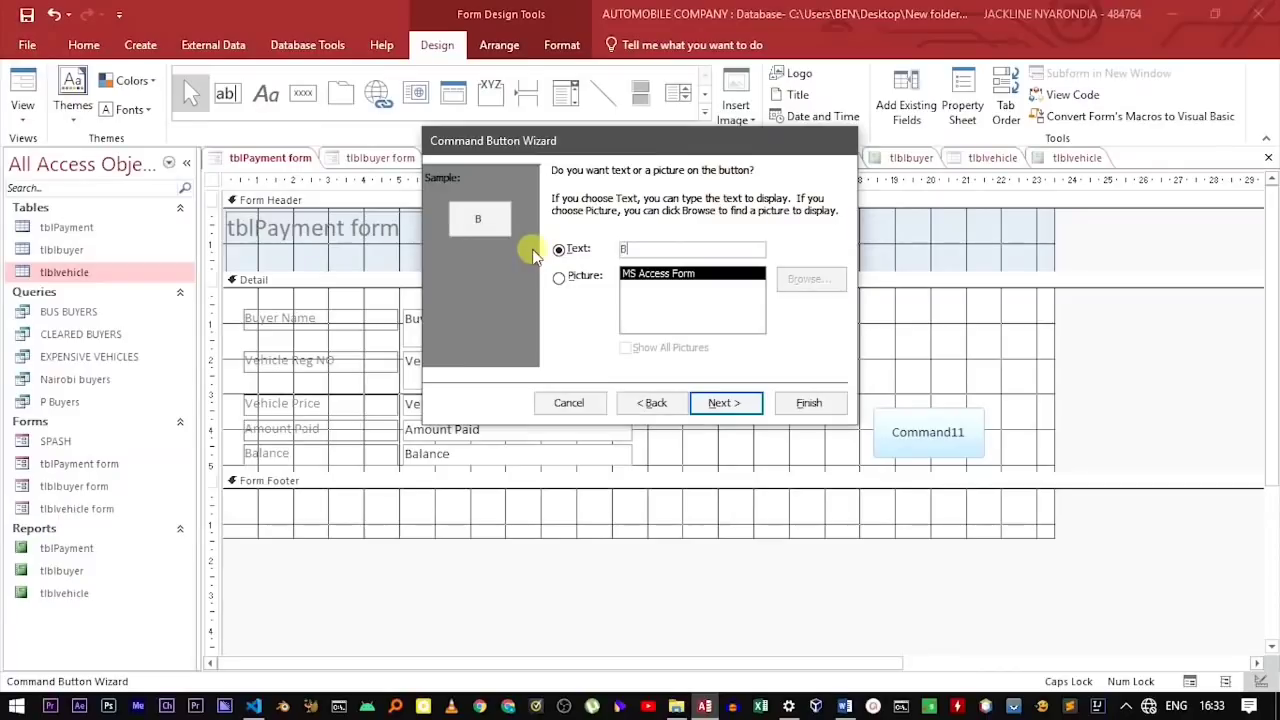
{"action": "type", "text": "ACK"}
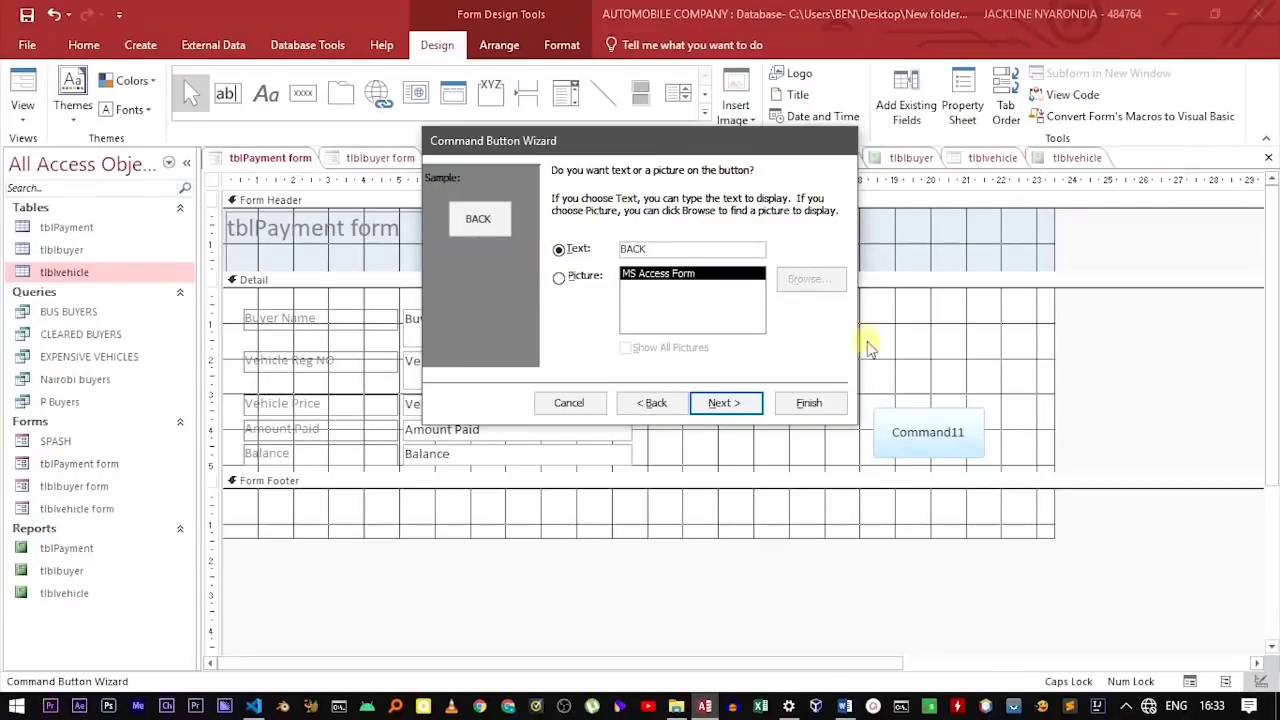
{"action": "left_click", "coordinate": [735, 404]}
{"action": "left_click", "coordinate": [778, 404]}
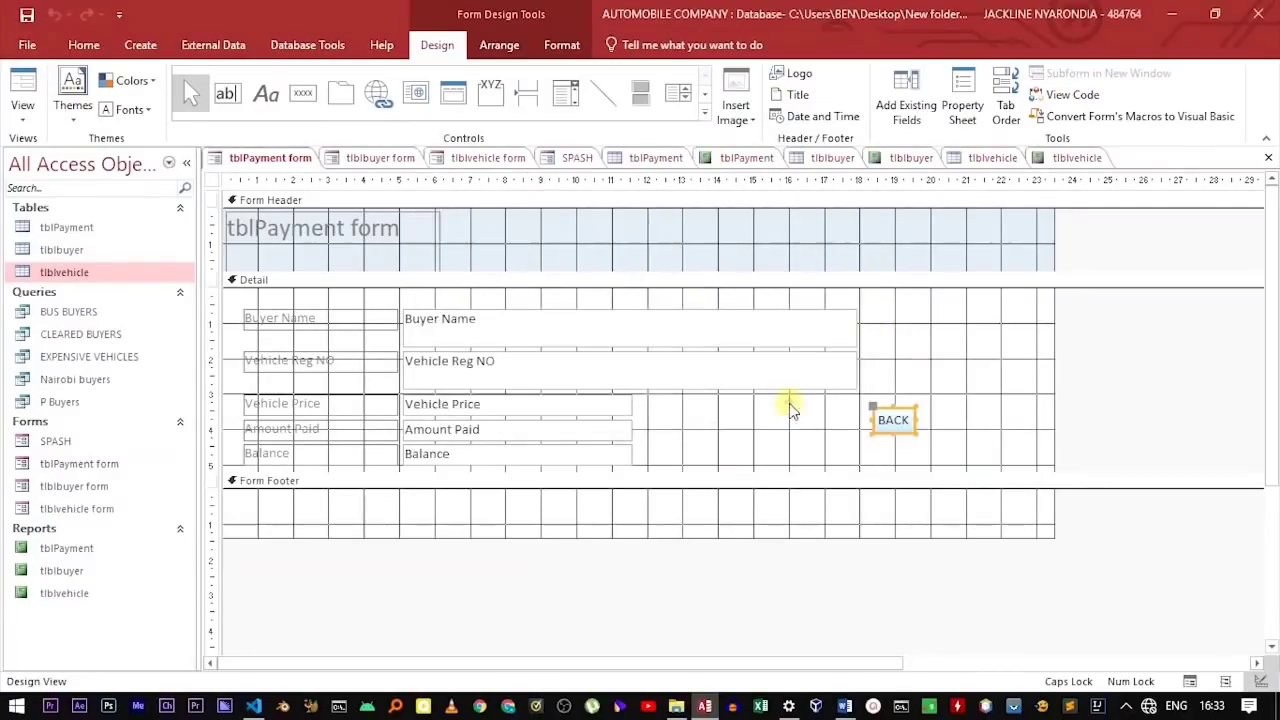
Step: Widen the BACK button to about 1.9 cm, shift it right and down, and apply the night-sky picture as the payment form's background
{"action": "left_click_drag", "start_coordinate": [917, 421], "coordinate": [970, 443]}
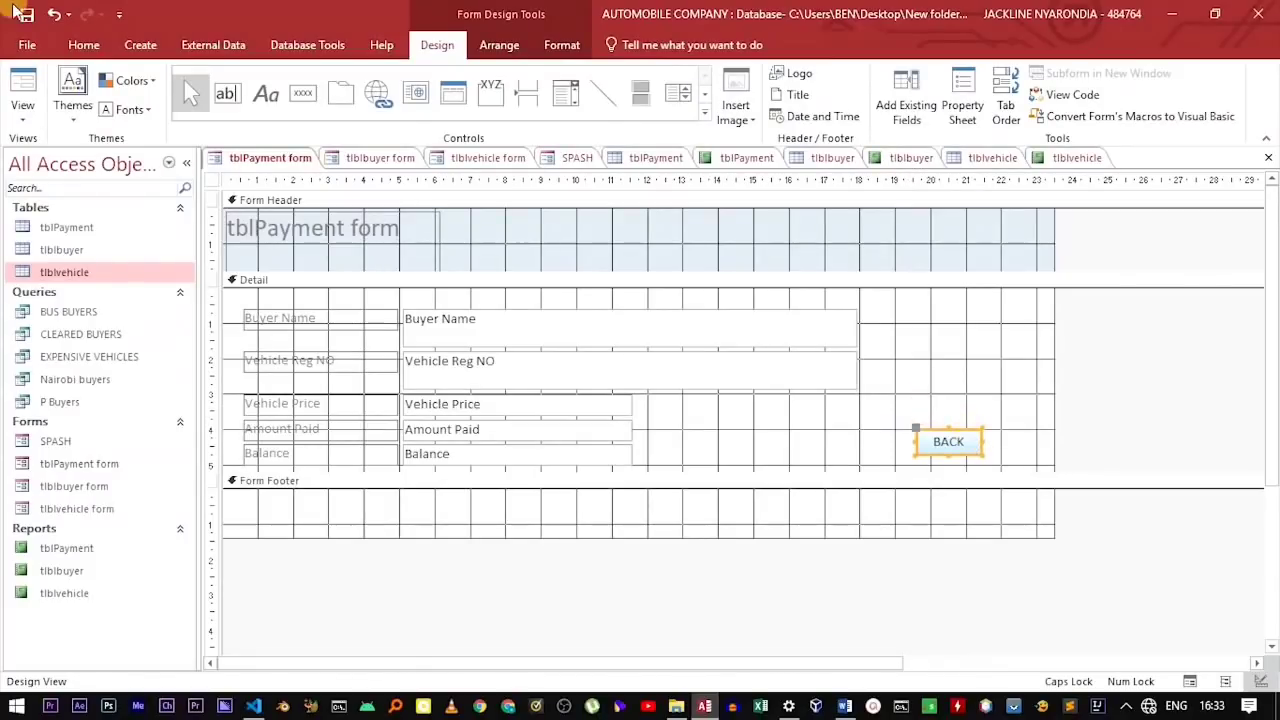
{"action": "left_click", "coordinate": [564, 46]}
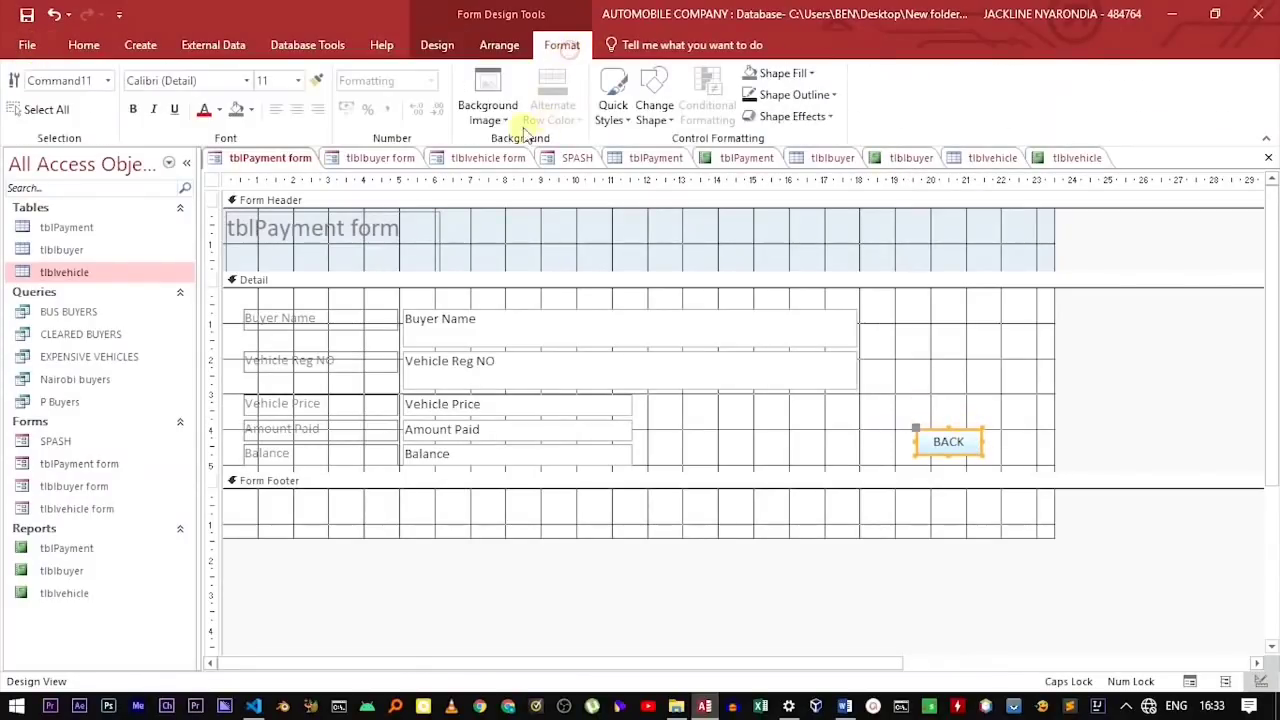
{"action": "left_click", "coordinate": [488, 112]}
{"action": "left_click", "coordinate": [658, 176]}
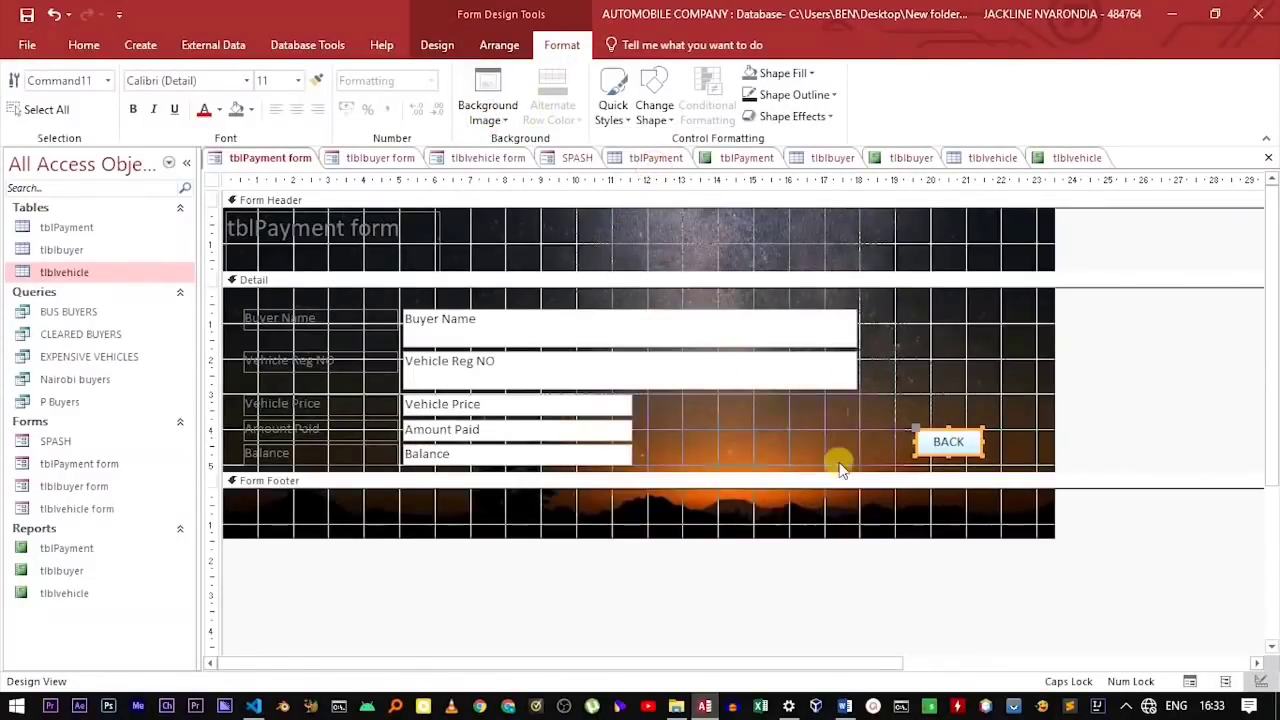
Step: Show the payment form in Form View and test its BACK button and the splash form's EDIT PAYMENT DETAILS button
{"action": "left_click", "coordinate": [84, 45]}
{"action": "left_click", "coordinate": [22, 88]}
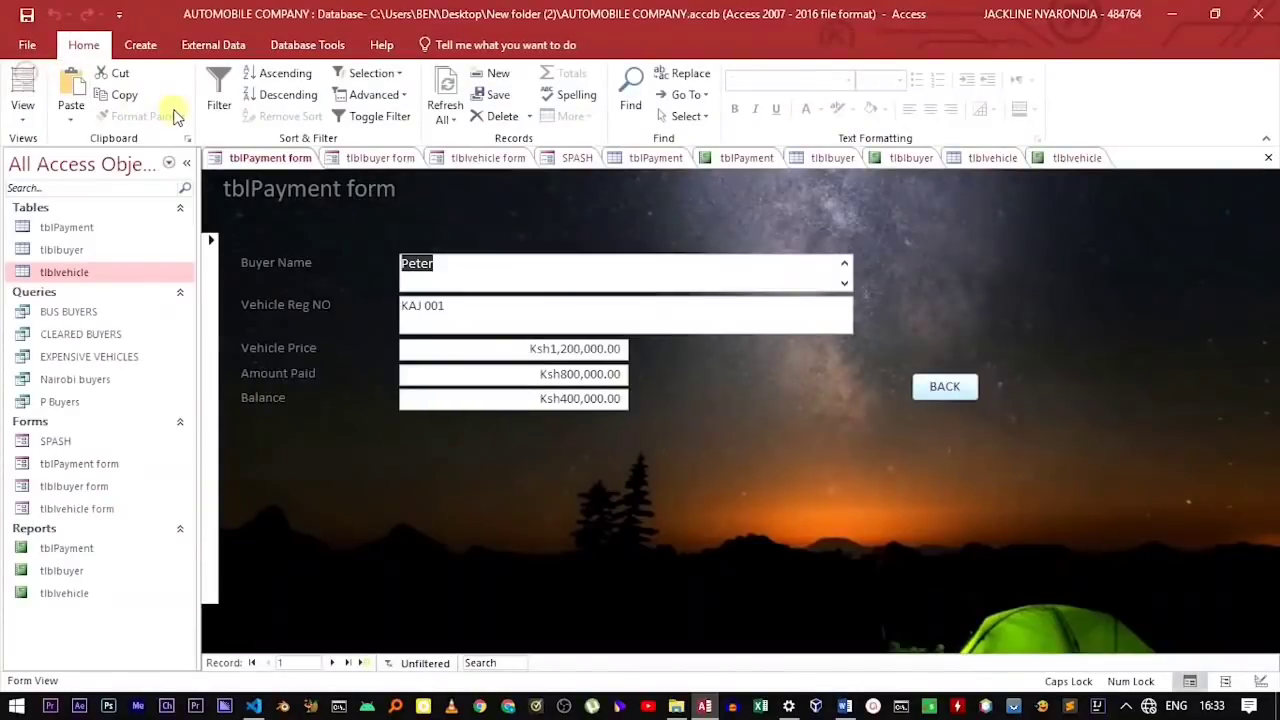
{"action": "left_click", "coordinate": [933, 396]}
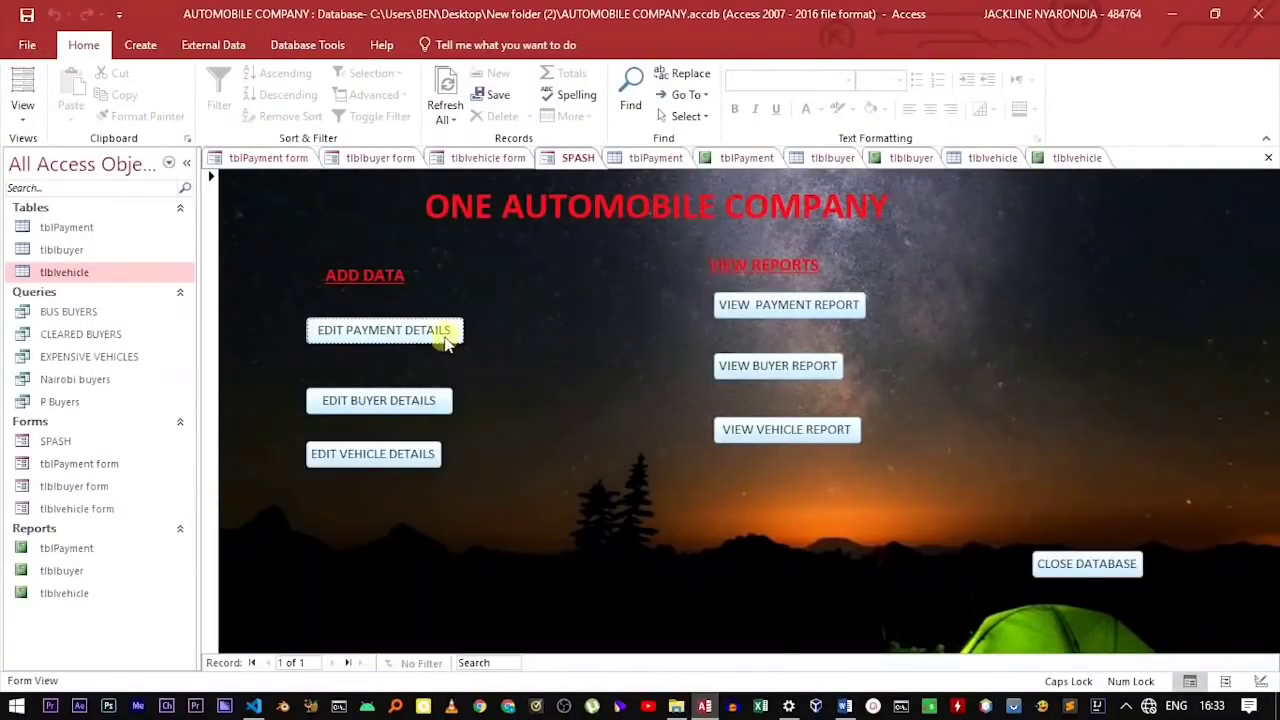
{"action": "left_click", "coordinate": [370, 338]}
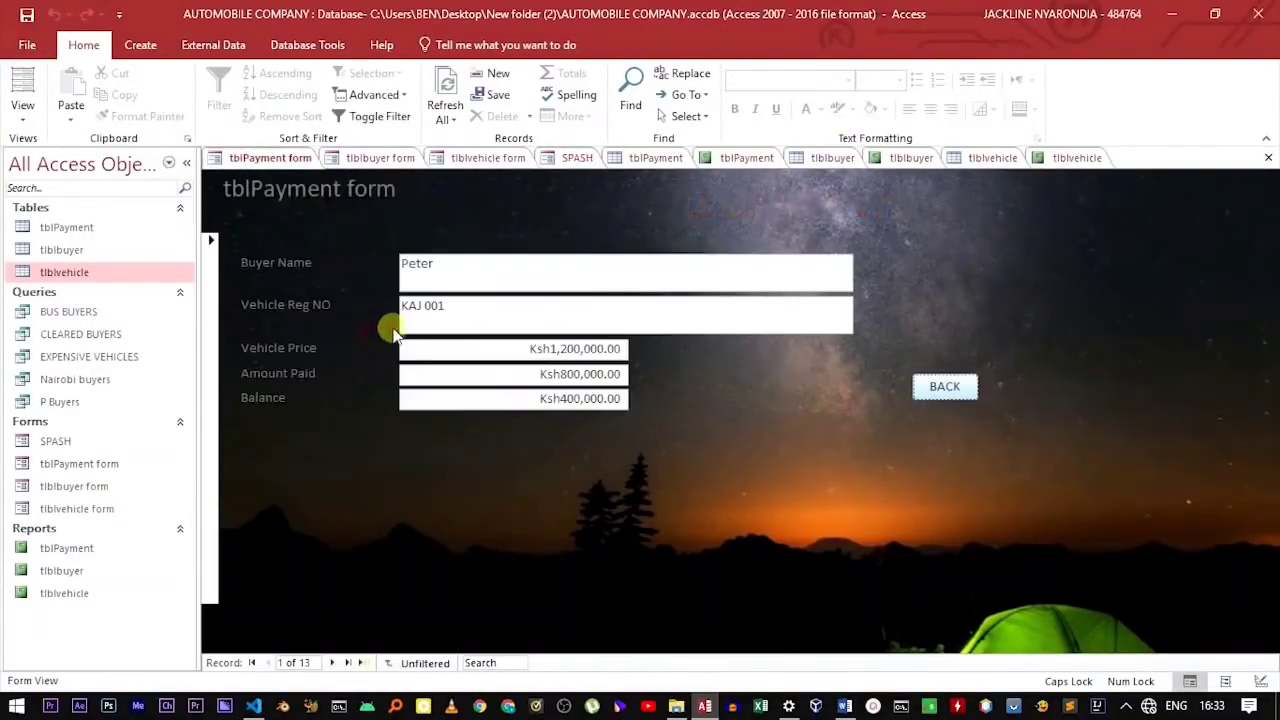
{"action": "left_click", "coordinate": [954, 390]}
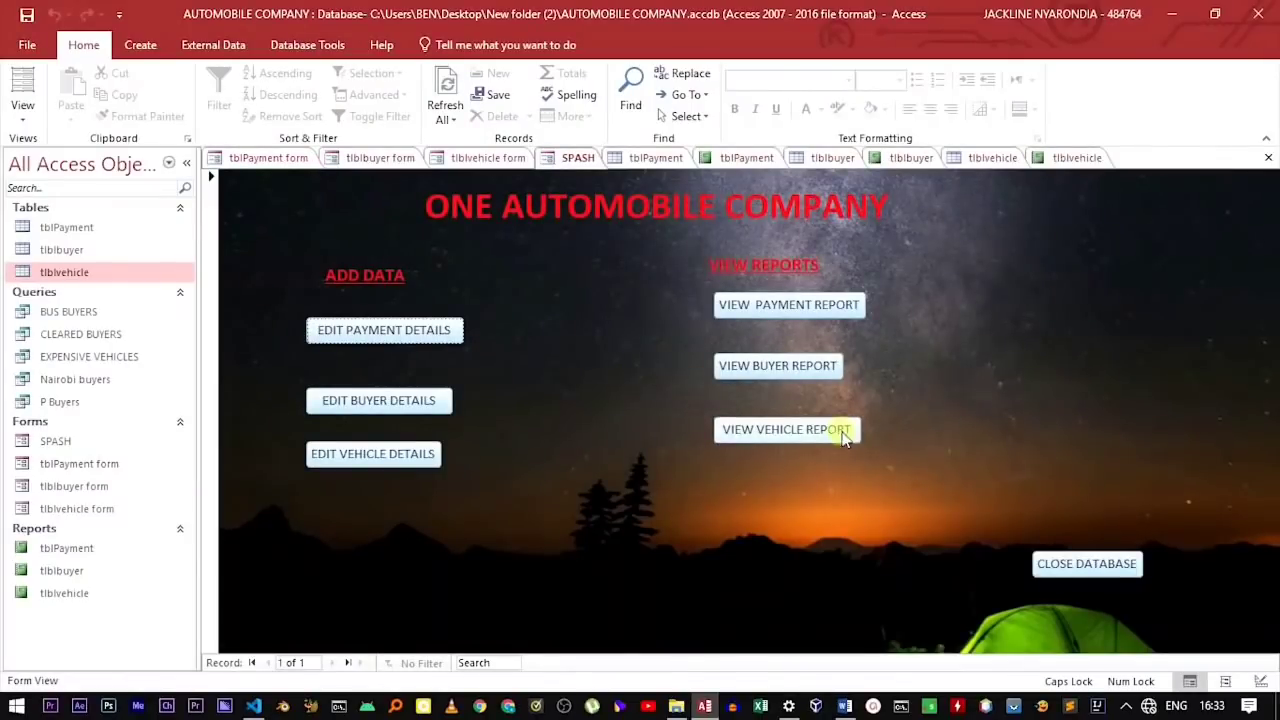
Step: Open the buyer form through EDIT BUYER DETAILS on the splash form and switch it to Design View
{"action": "left_click", "coordinate": [373, 405]}
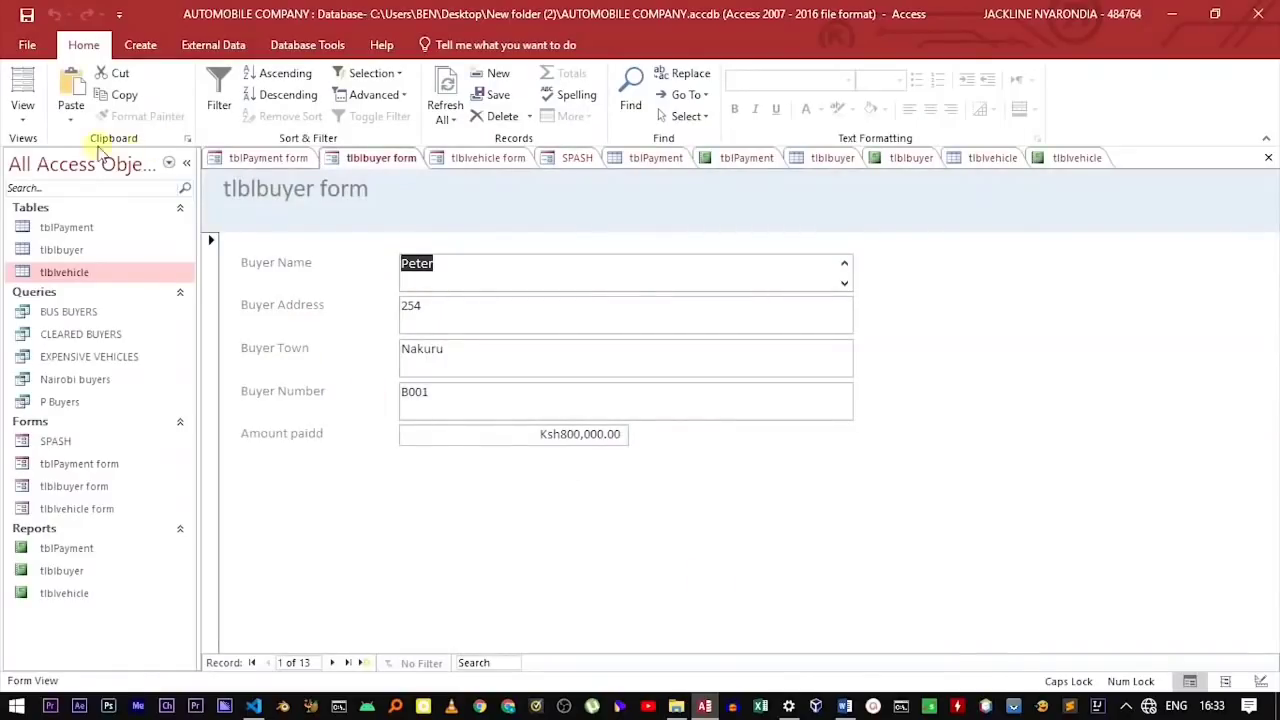
{"action": "right_click", "coordinate": [582, 496]}
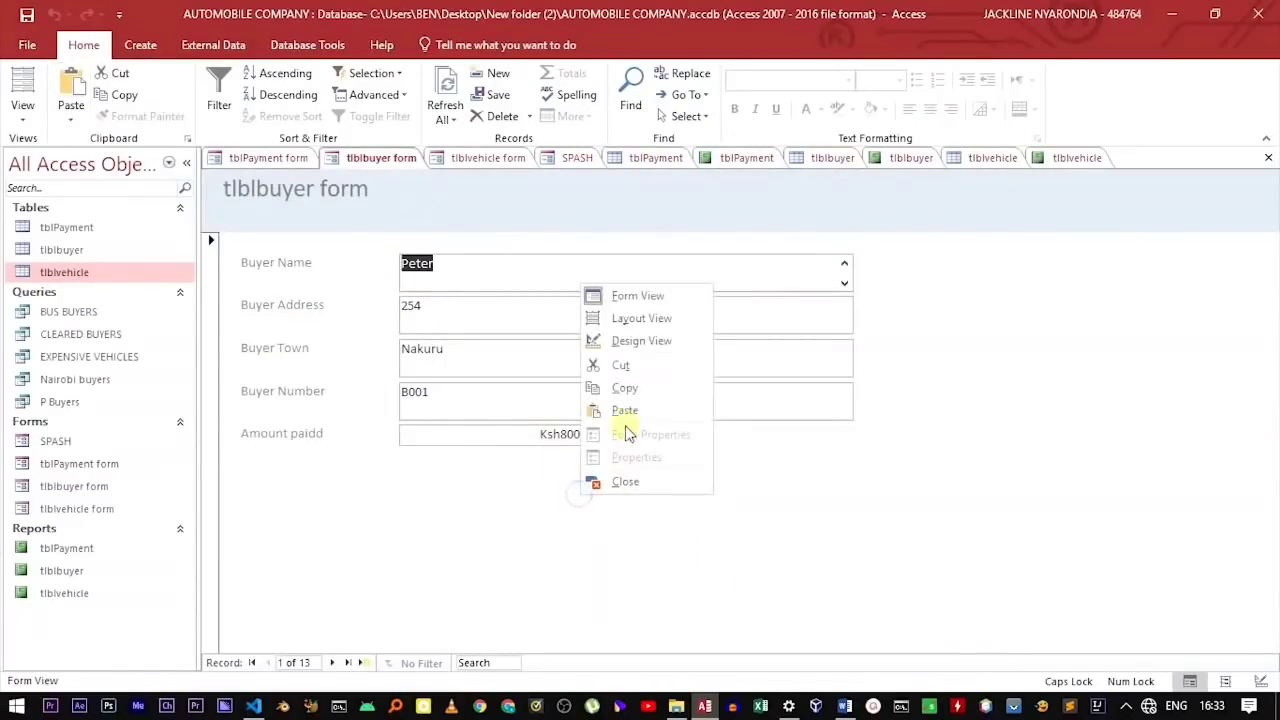
{"action": "left_click", "coordinate": [620, 340]}
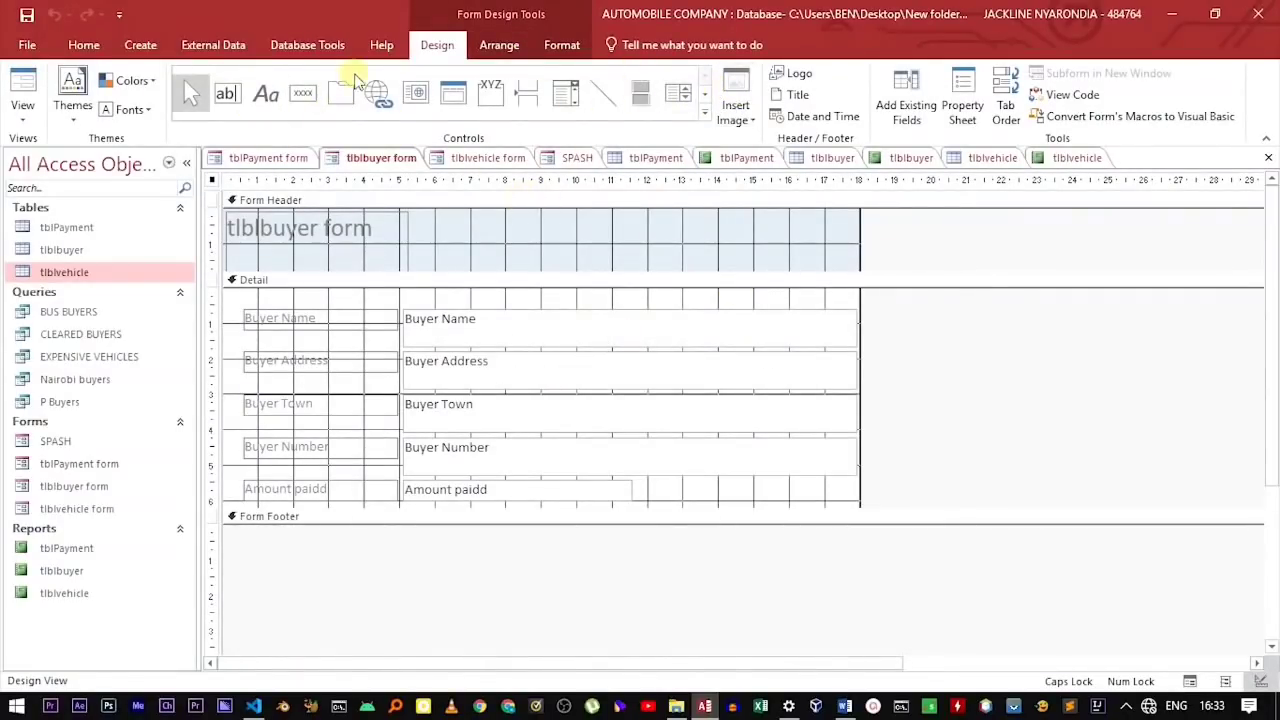
Step: Add a command button captioned BACK beside the Amount paidd field of the buyer form that opens the SPASH form
{"action": "left_click", "coordinate": [303, 93]}
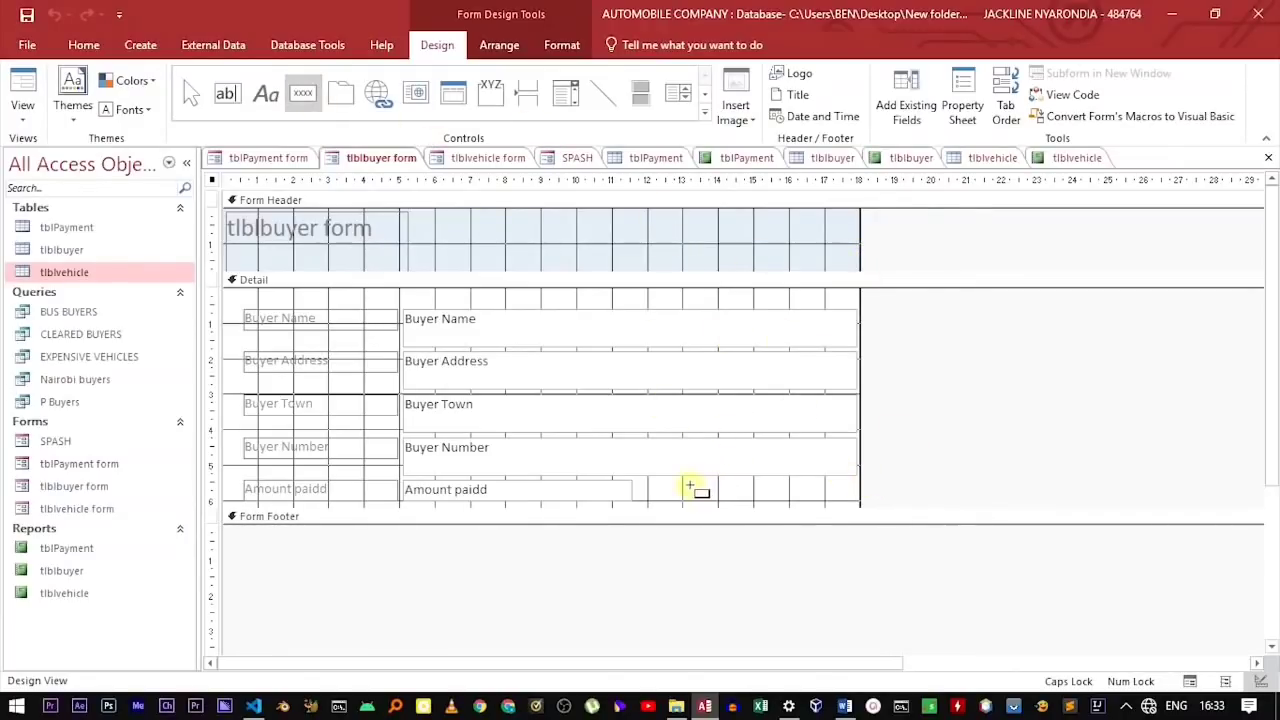
{"action": "left_click_drag", "start_coordinate": [690, 487], "coordinate": [831, 502]}
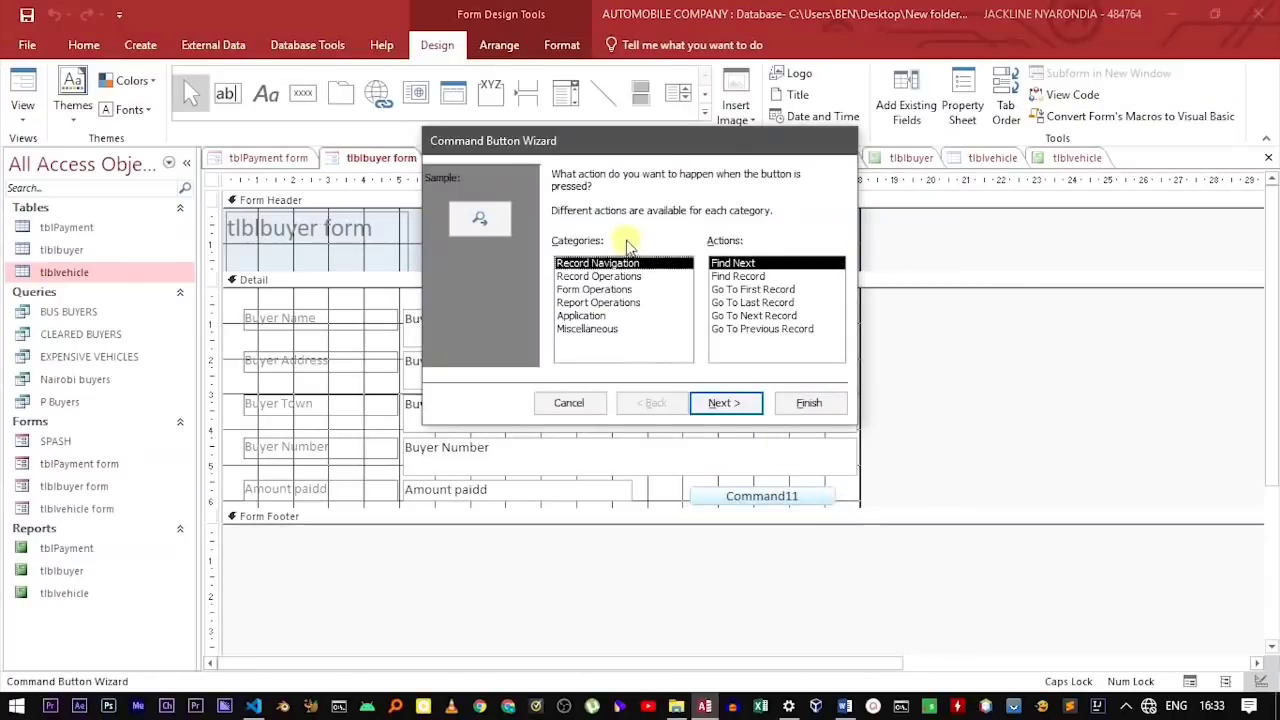
{"action": "left_click", "coordinate": [594, 289]}
{"action": "left_click", "coordinate": [740, 289]}
{"action": "left_click", "coordinate": [728, 402]}
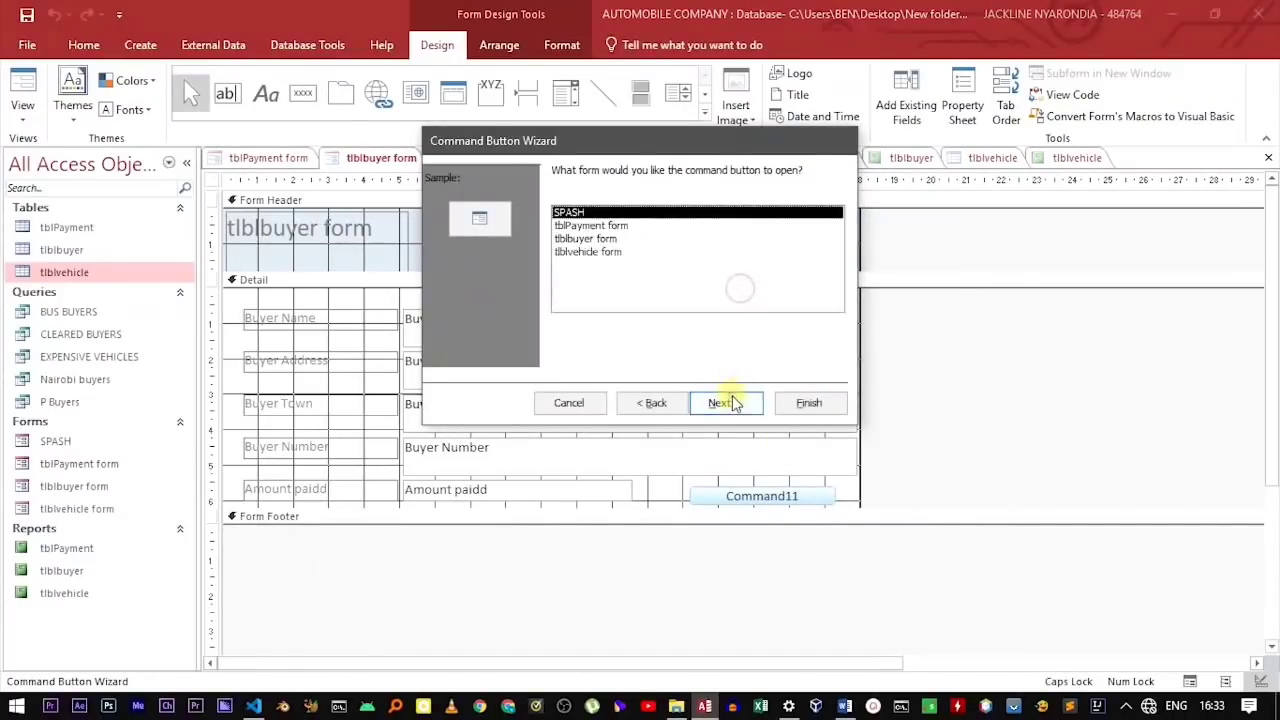
{"action": "left_click", "coordinate": [740, 404]}
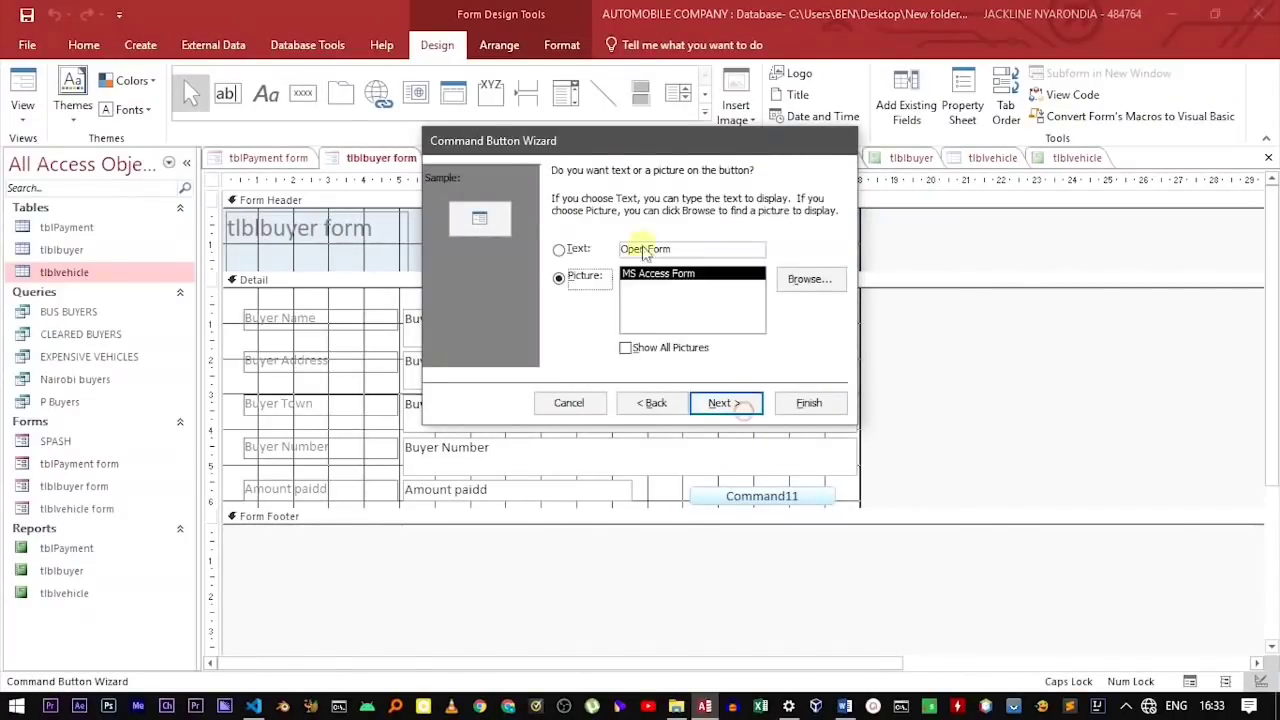
{"action": "left_click", "coordinate": [560, 250]}
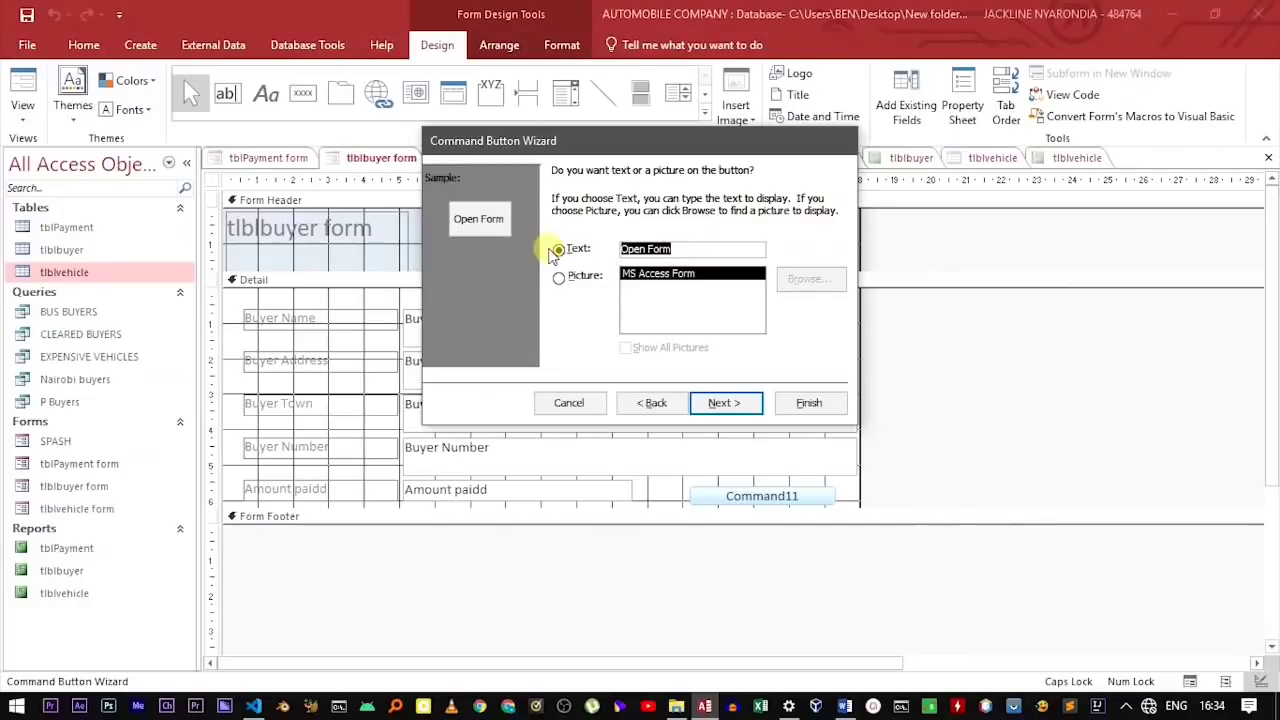
{"action": "type", "text": "BACK"}
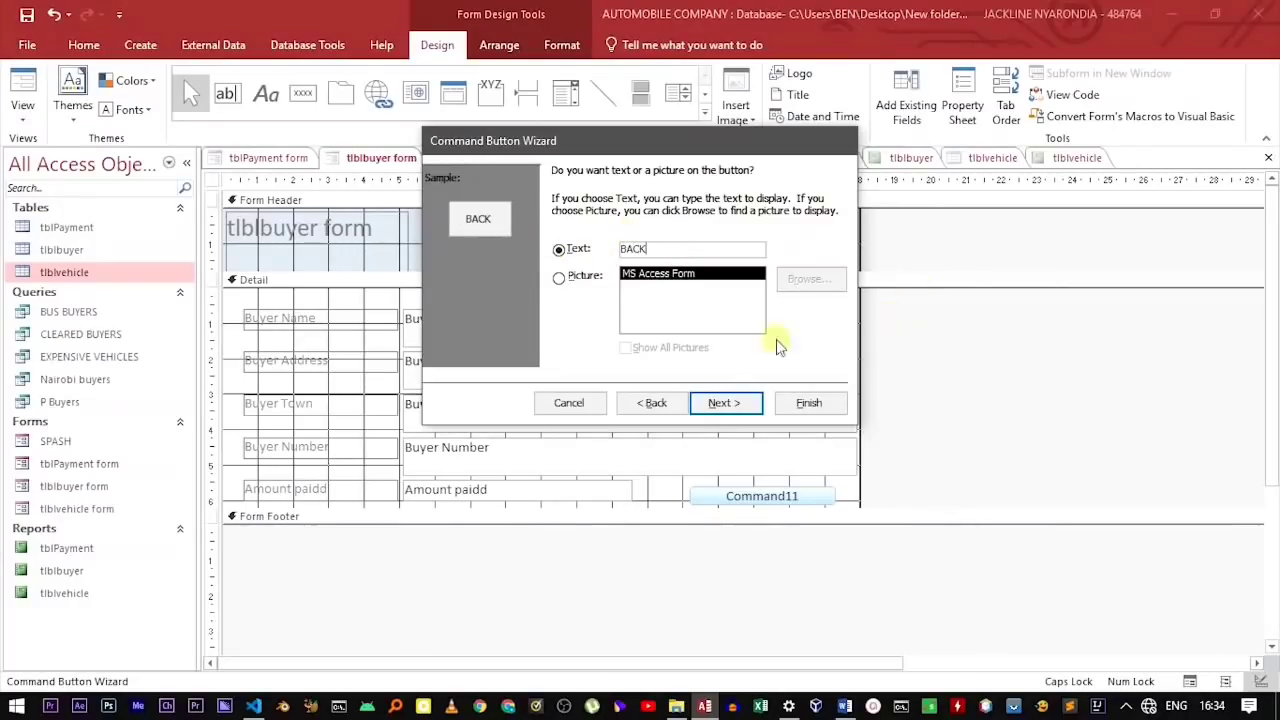
{"action": "left_click", "coordinate": [726, 402]}
{"action": "left_click", "coordinate": [814, 402]}
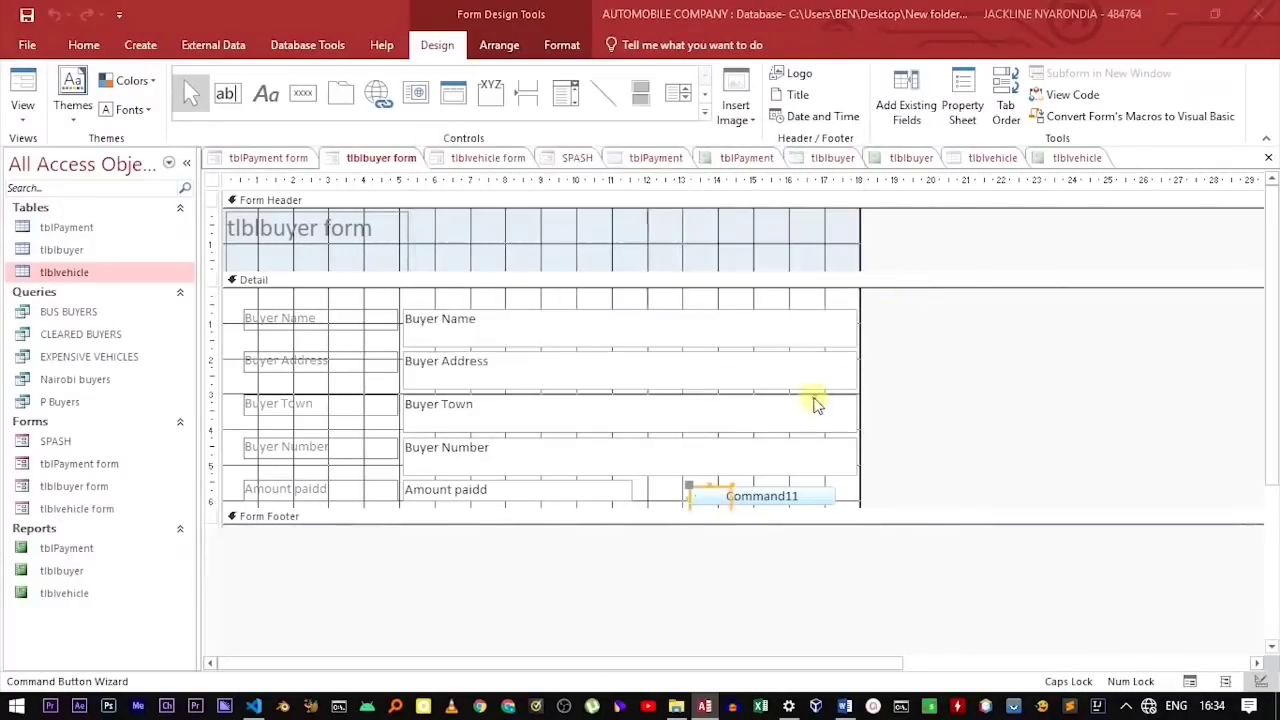
Step: Enlarge the buyer form's Detail section to about 8 cm tall and 22.6 cm wide, and move BACK to its lower-right area
{"action": "left_click_drag", "start_coordinate": [815, 519], "coordinate": [817, 573]}
{"action": "left_click_drag", "start_coordinate": [868, 240], "coordinate": [1022, 240]}
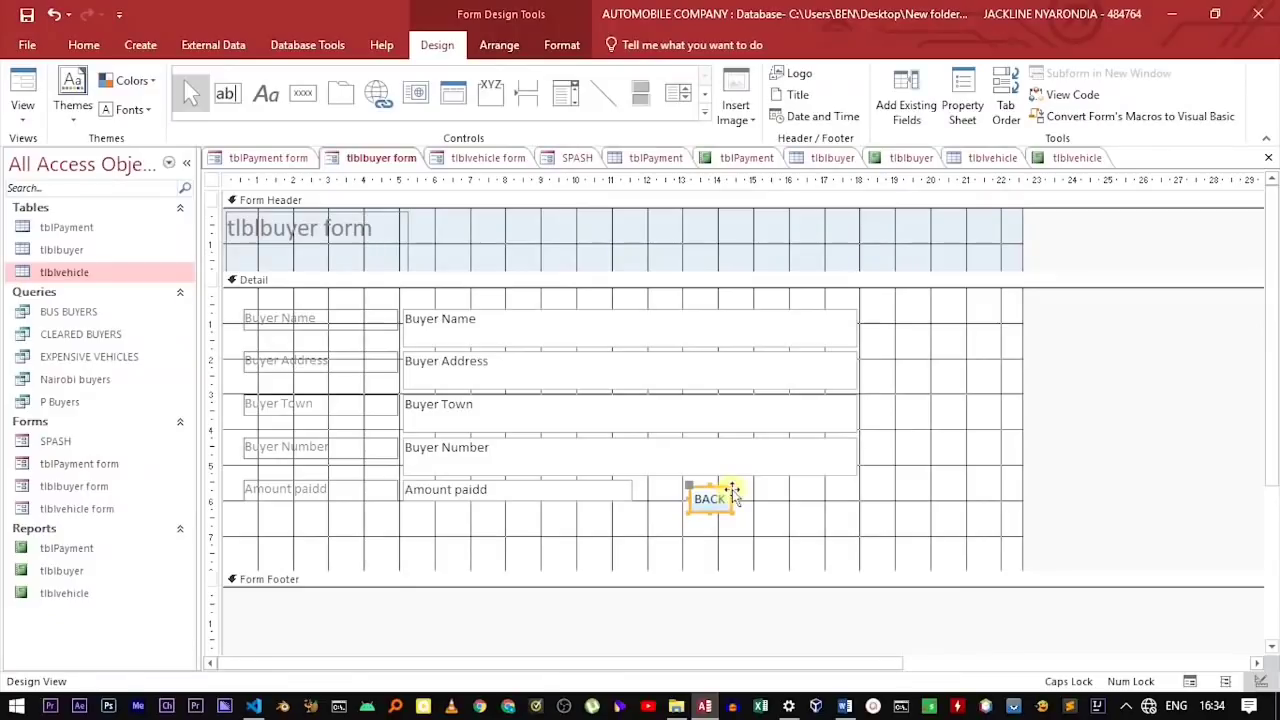
{"action": "left_click_drag", "start_coordinate": [733, 490], "coordinate": [966, 512]}
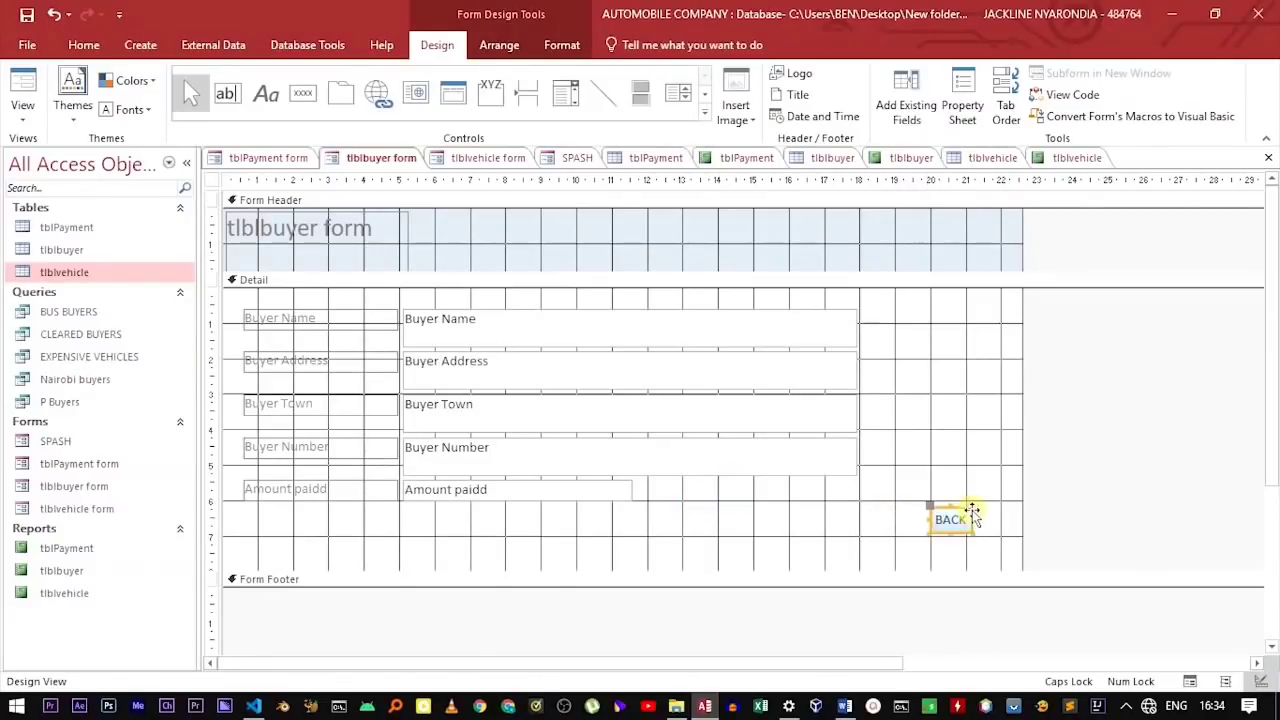
Step: Apply the night-sky picture as the buyer form's background image
{"action": "left_click", "coordinate": [566, 45]}
{"action": "left_click", "coordinate": [488, 112]}
{"action": "left_click", "coordinate": [663, 174]}
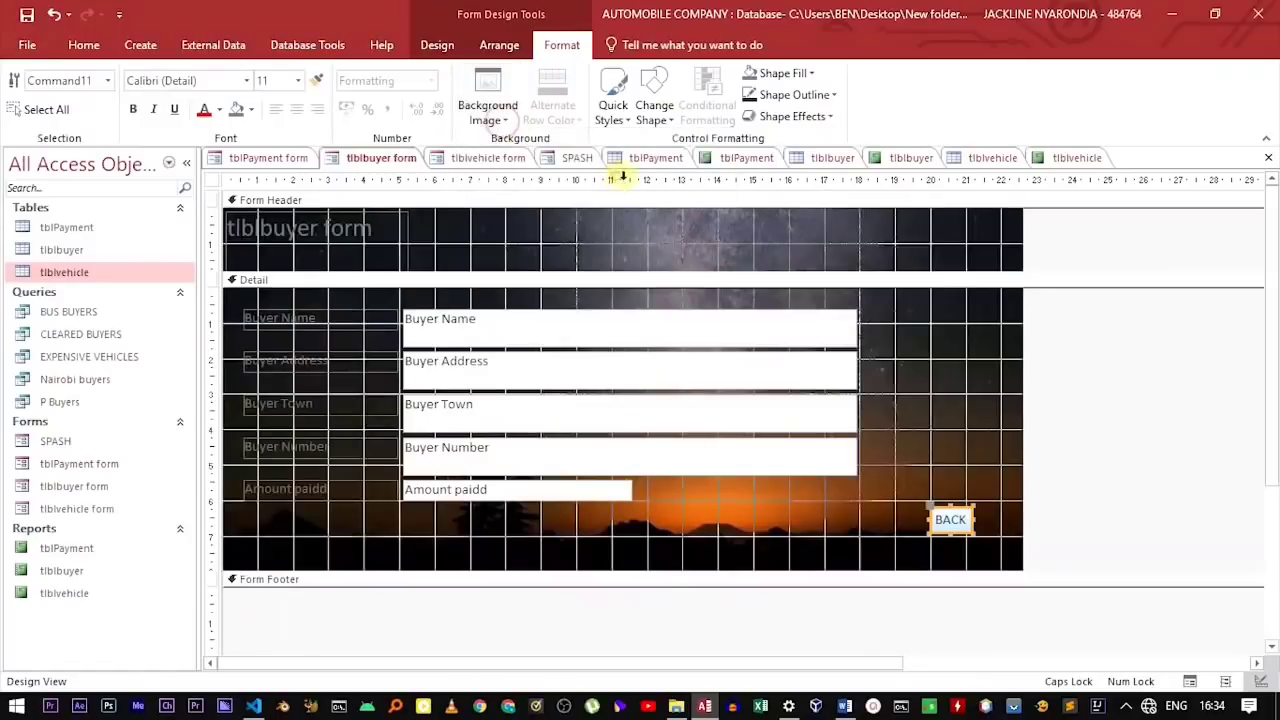
Step: Show the buyer form in Form View and test its BACK button
{"action": "left_click", "coordinate": [84, 45]}
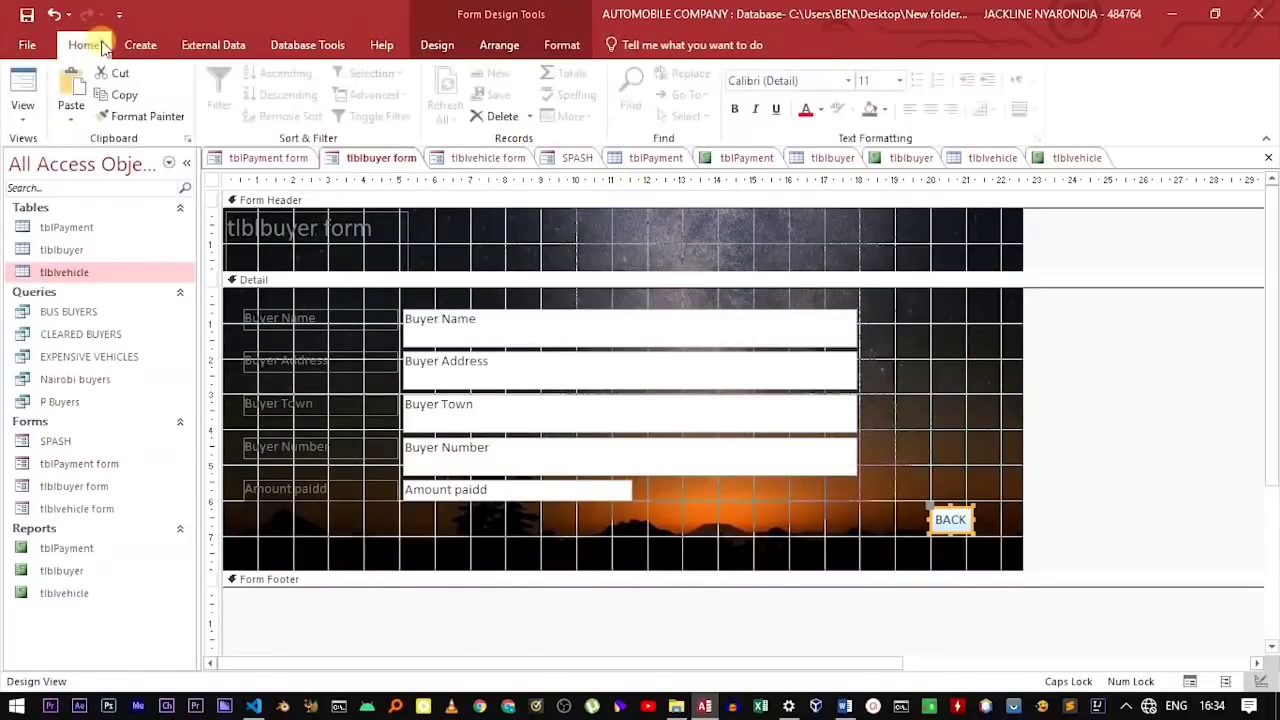
{"action": "left_click", "coordinate": [22, 90]}
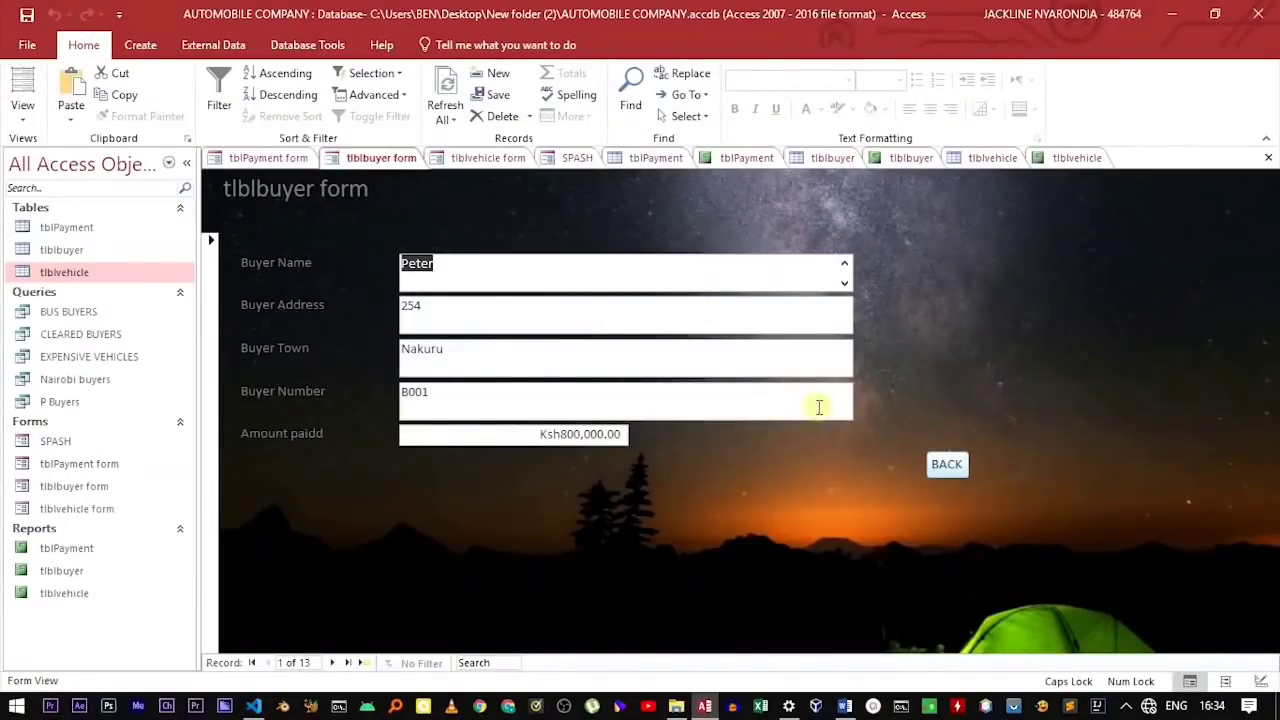
{"action": "left_click", "coordinate": [917, 463]}
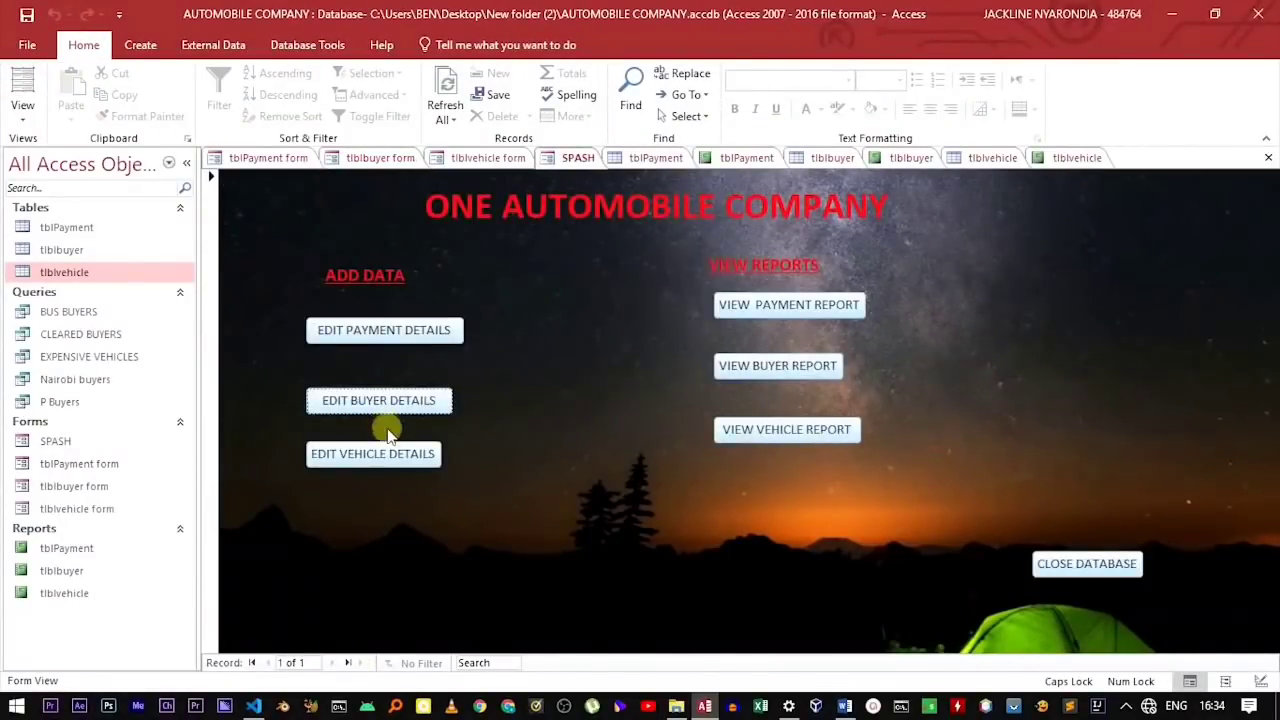
Step: Open the vehicle form through EDIT VEHICLE DETAILS on the splash form and switch it to Design View
{"action": "left_click", "coordinate": [395, 452]}
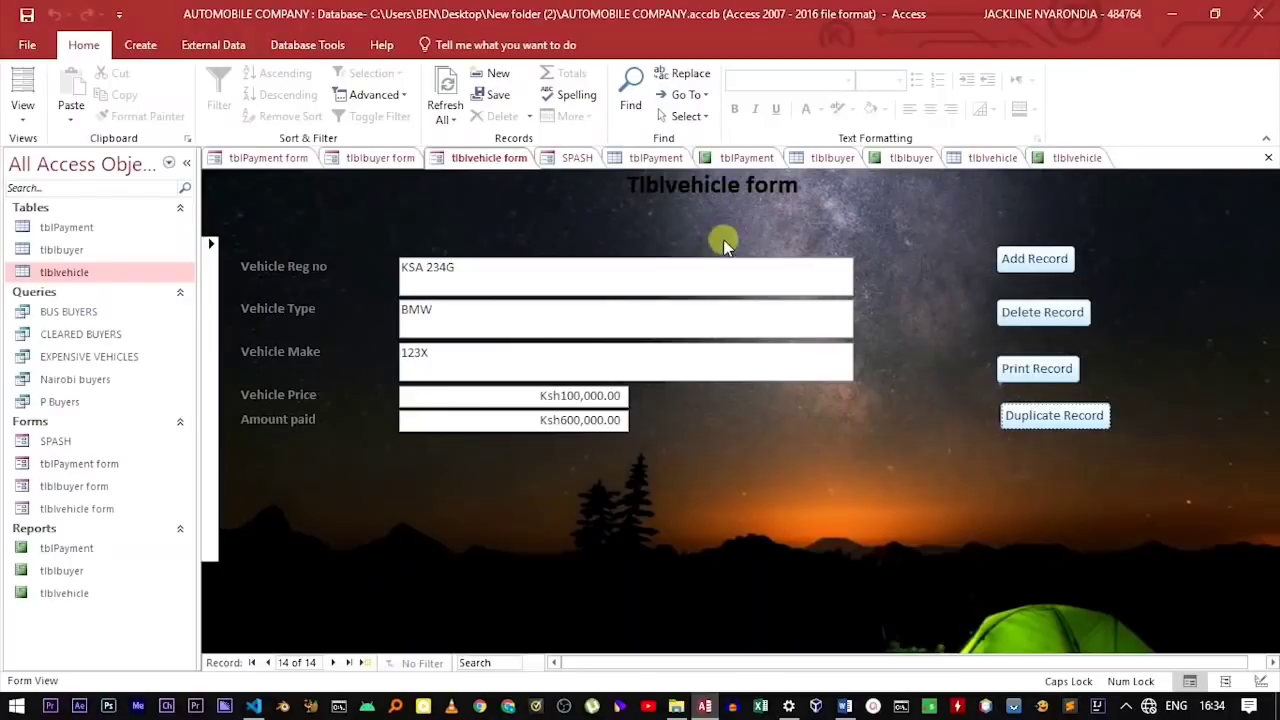
{"action": "right_click", "coordinate": [612, 290]}
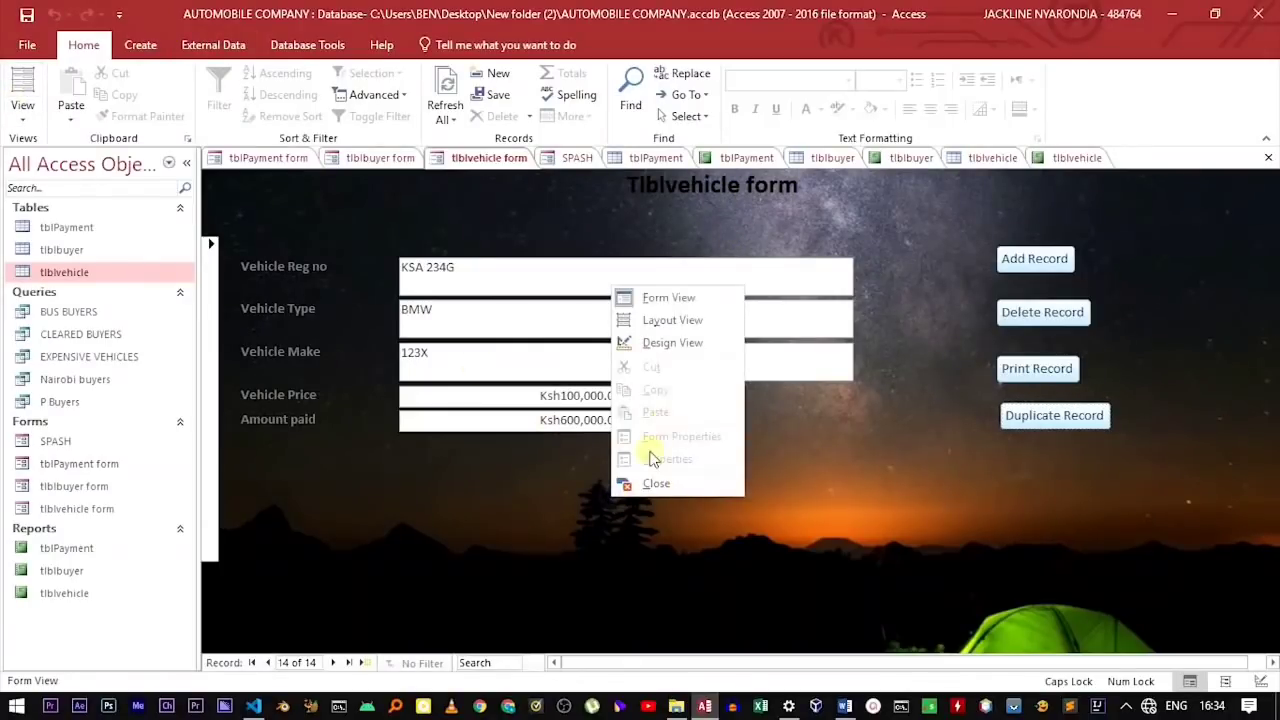
{"action": "left_click", "coordinate": [672, 342]}
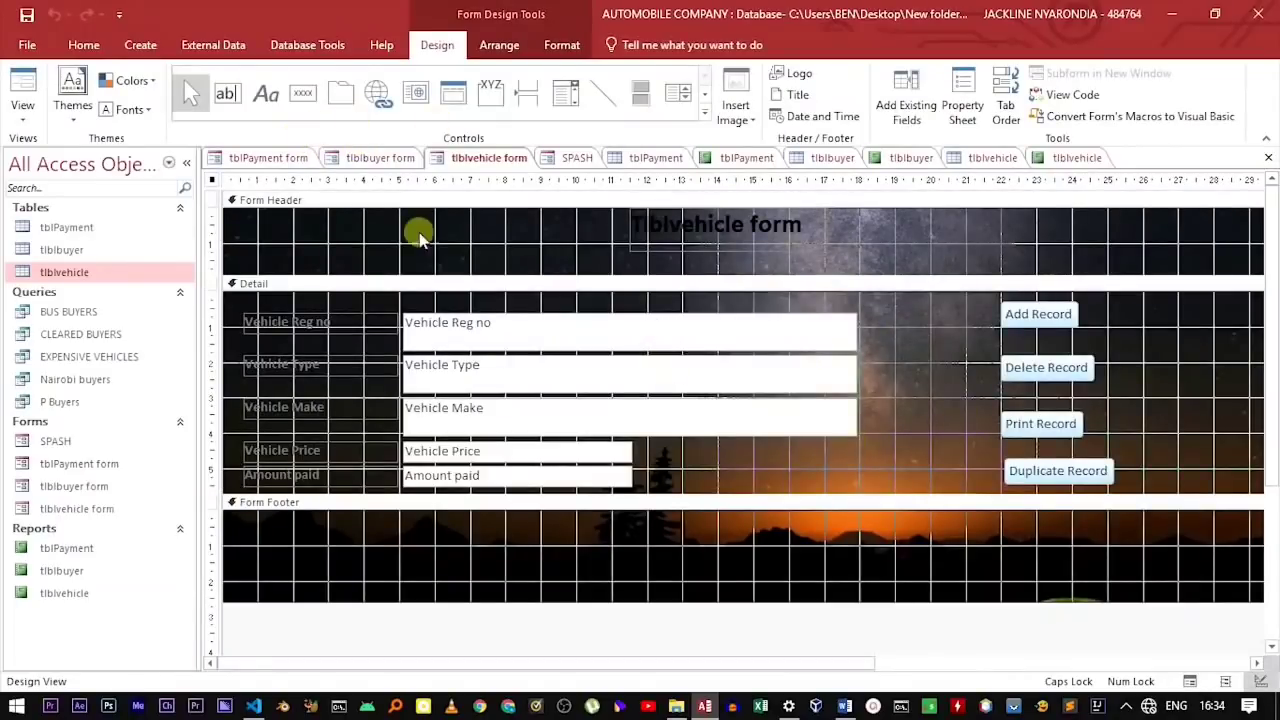
Step: Draw a command button about 2.8 cm wide in the vehicle form's footer and set it to open the SPASH form
{"action": "left_click", "coordinate": [303, 93]}
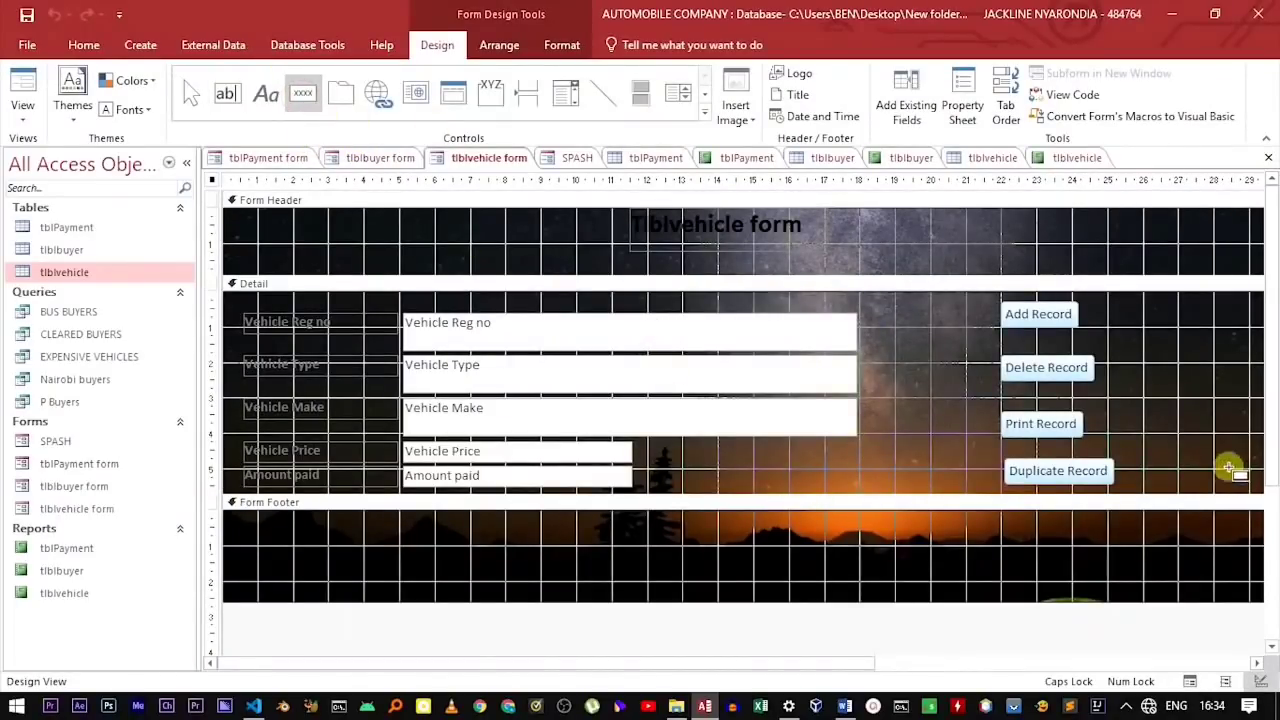
{"action": "left_click_drag", "start_coordinate": [1097, 545], "coordinate": [1195, 578]}
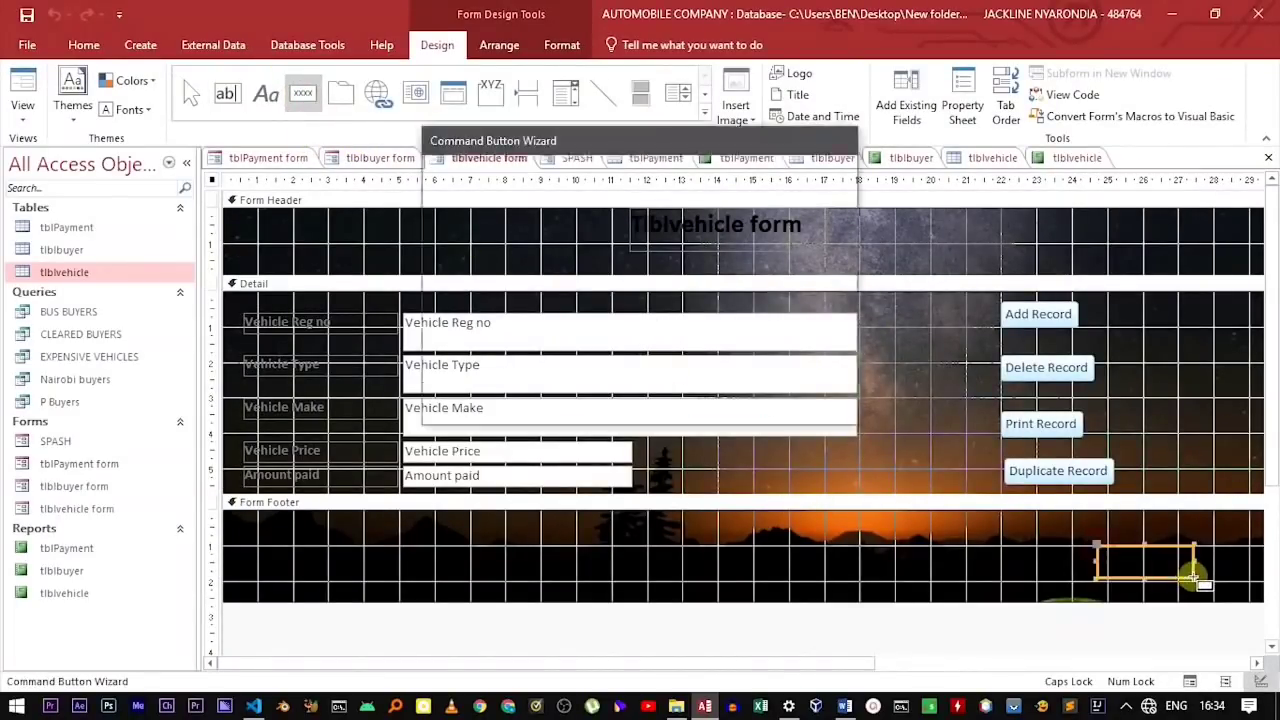
{"action": "left_click", "coordinate": [590, 289]}
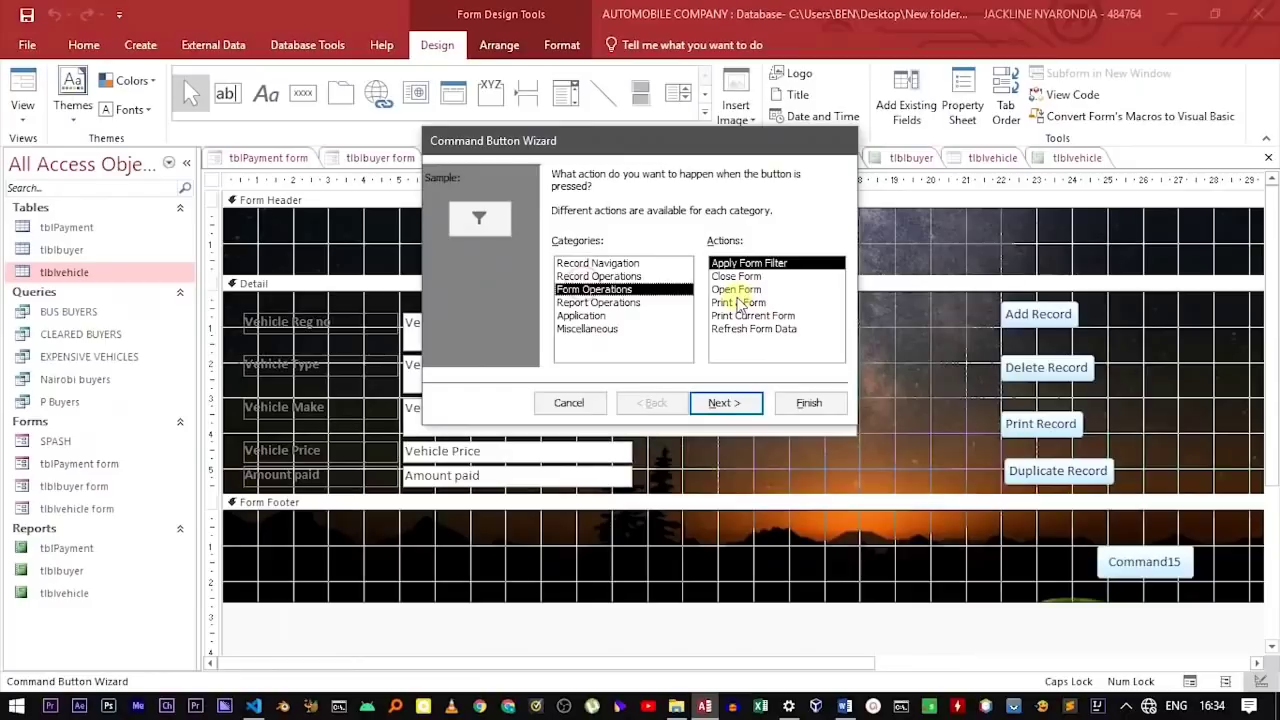
{"action": "left_click", "coordinate": [737, 276]}
{"action": "left_click", "coordinate": [738, 302]}
{"action": "left_click", "coordinate": [735, 289]}
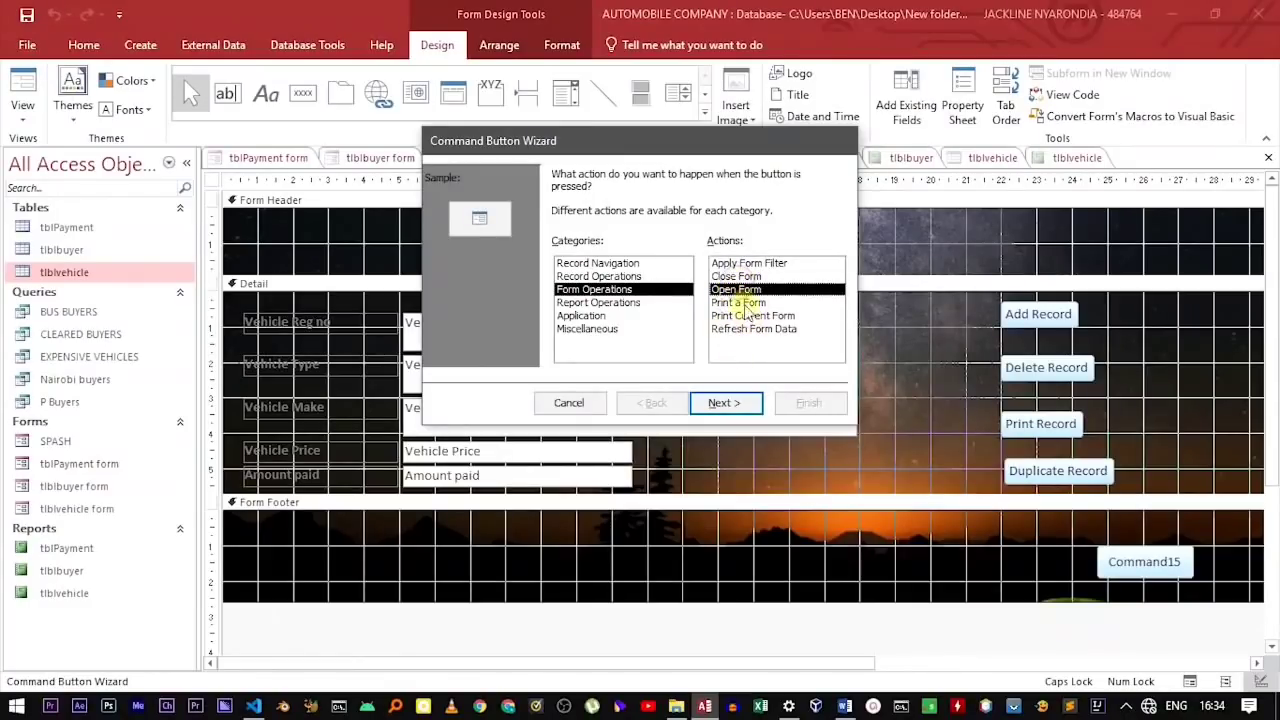
{"action": "left_click", "coordinate": [730, 402]}
{"action": "left_click", "coordinate": [712, 402]}
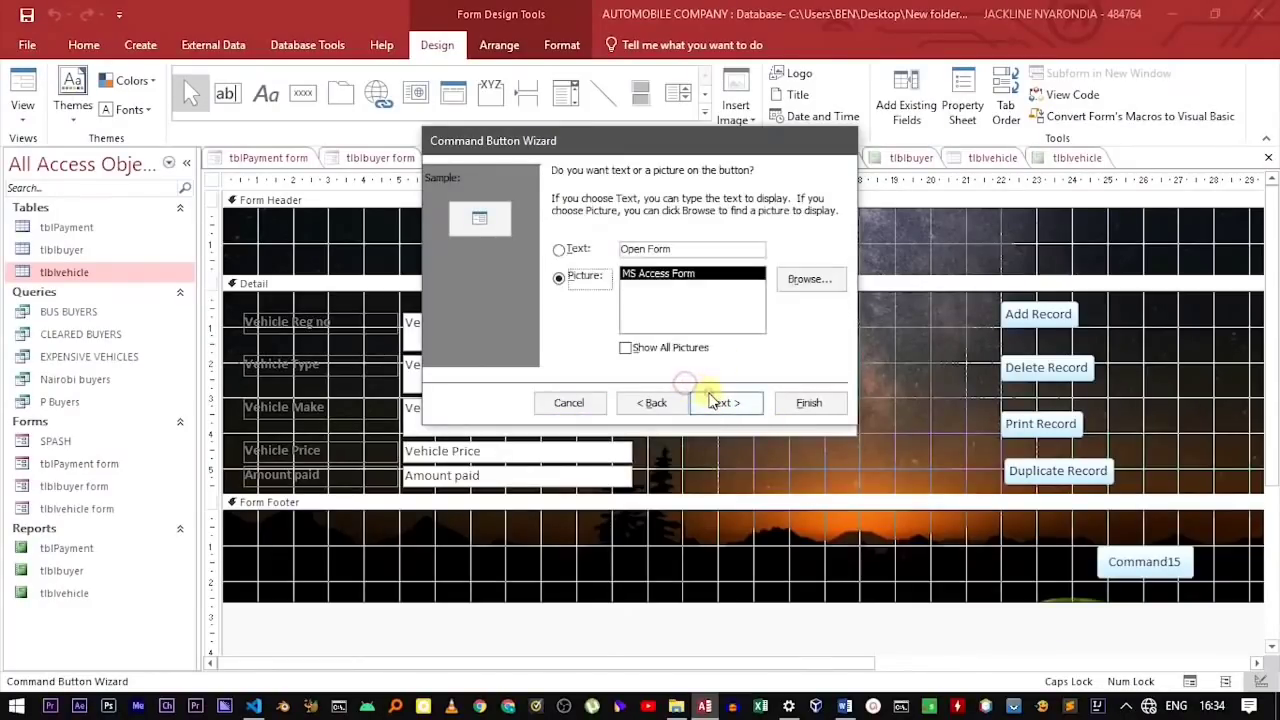
Step: Give the new footer button the text caption BACK and finish creating it
{"action": "left_click", "coordinate": [559, 249]}
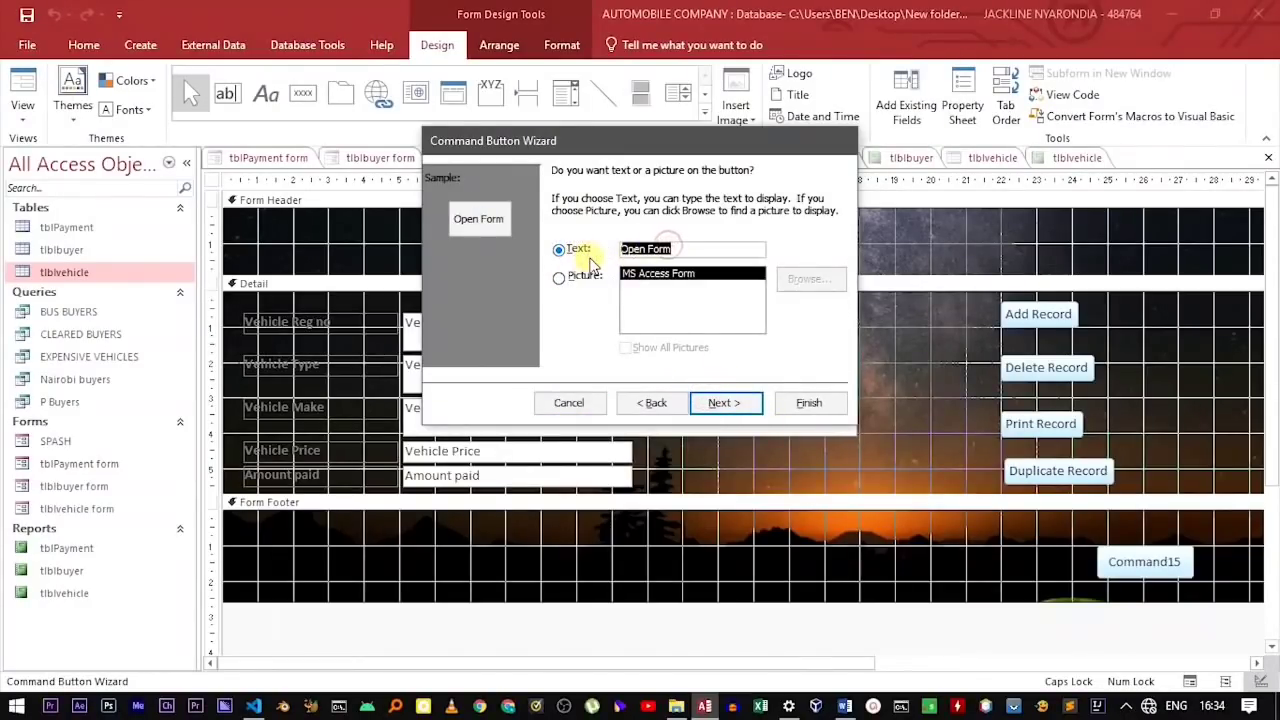
{"action": "type", "text": "BACK"}
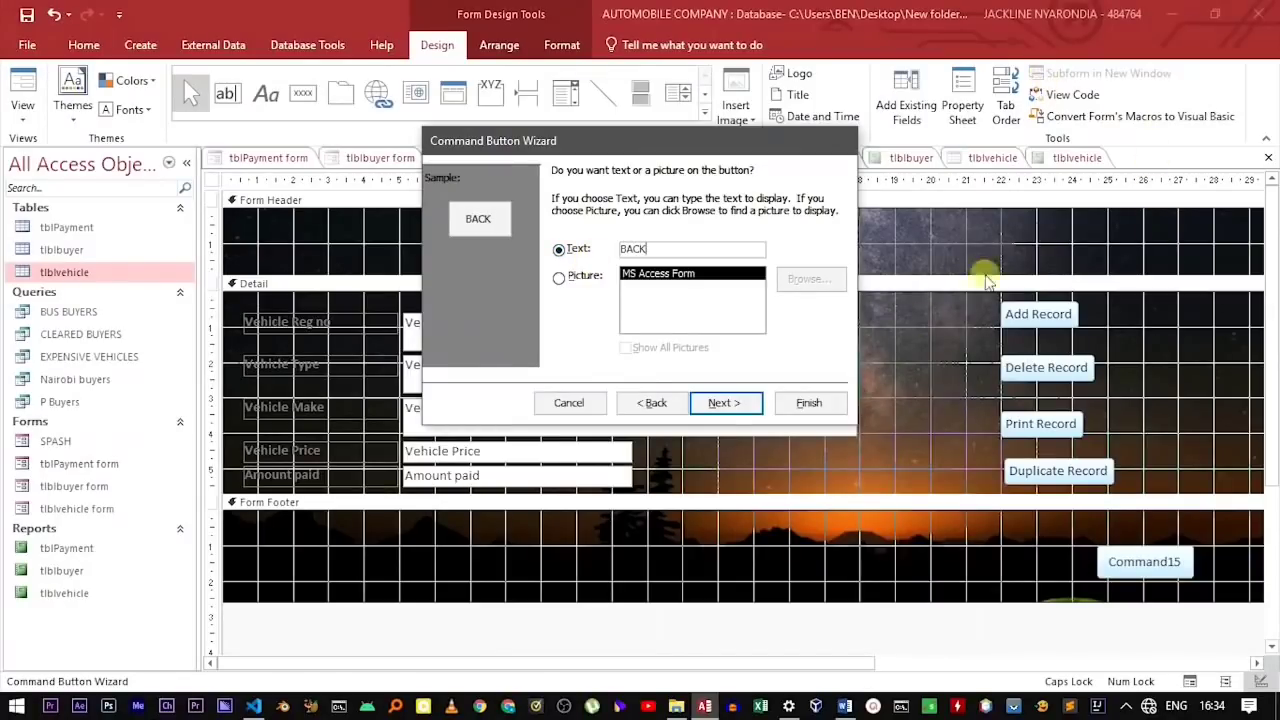
{"action": "left_click", "coordinate": [737, 403]}
{"action": "left_click", "coordinate": [808, 403]}
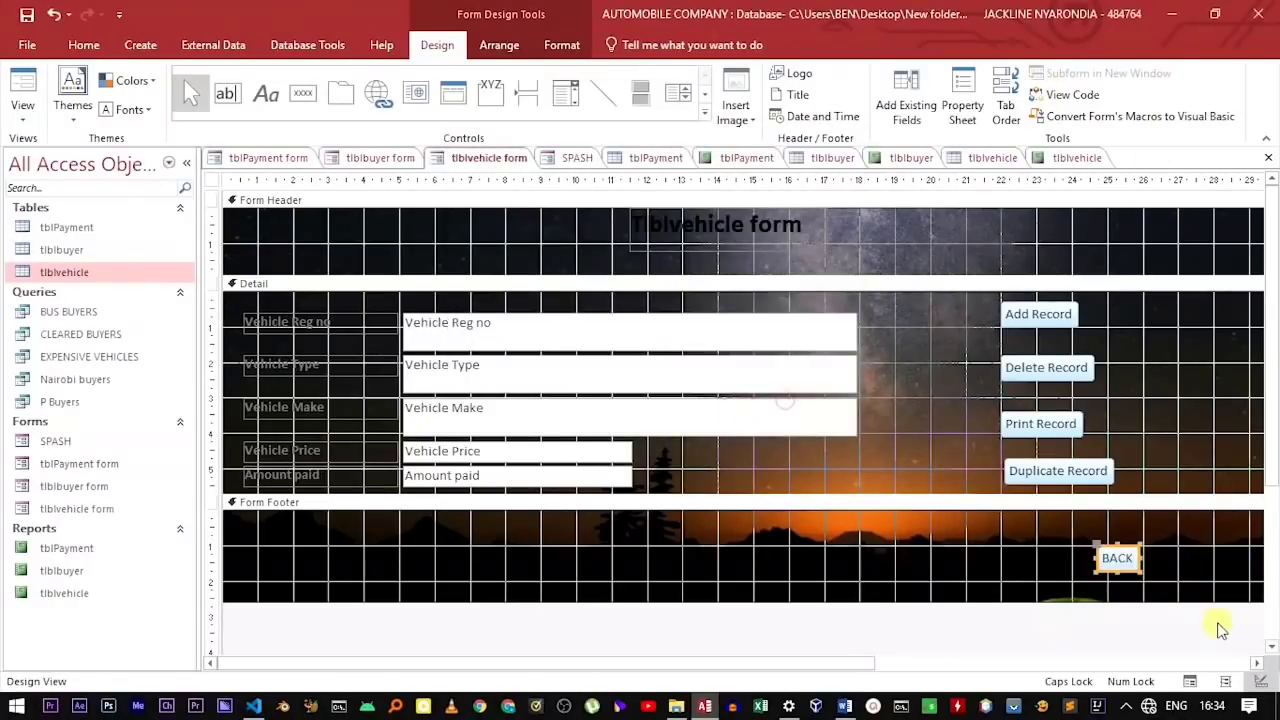
Step: Show the vehicle form in Form View and test its BACK button
{"action": "left_click", "coordinate": [10, 95]}
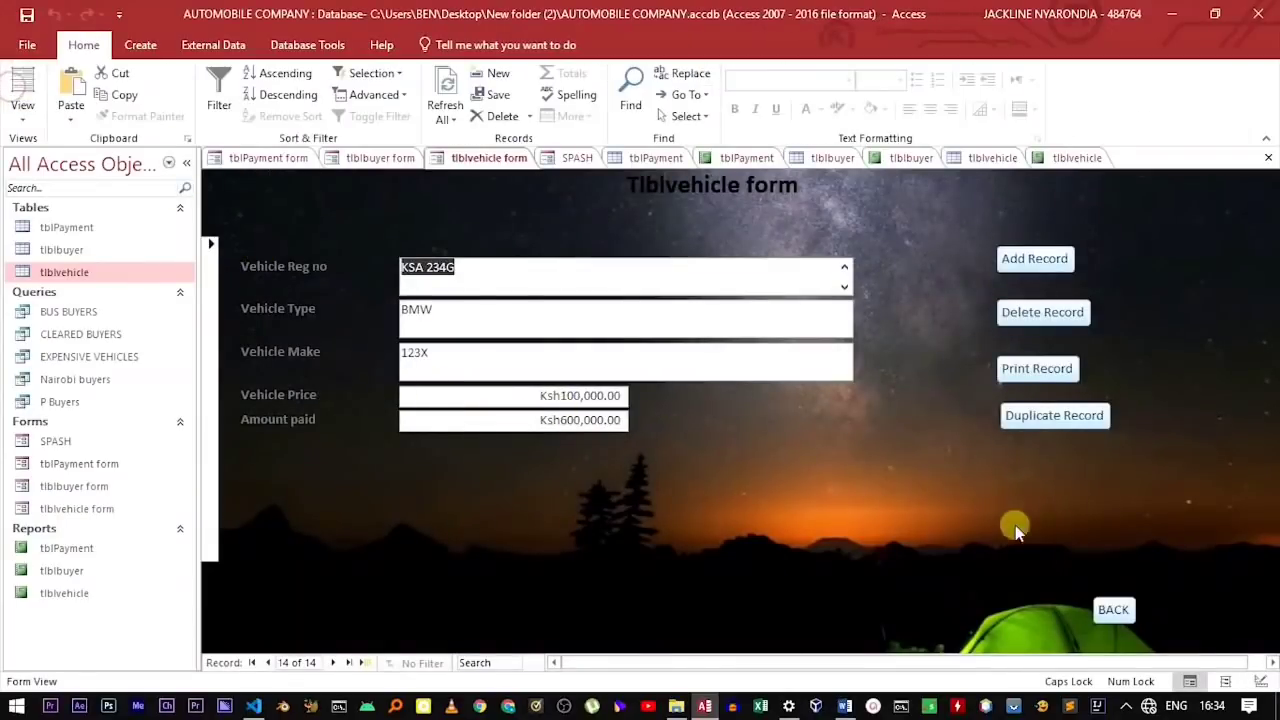
{"action": "left_click", "coordinate": [1113, 610]}
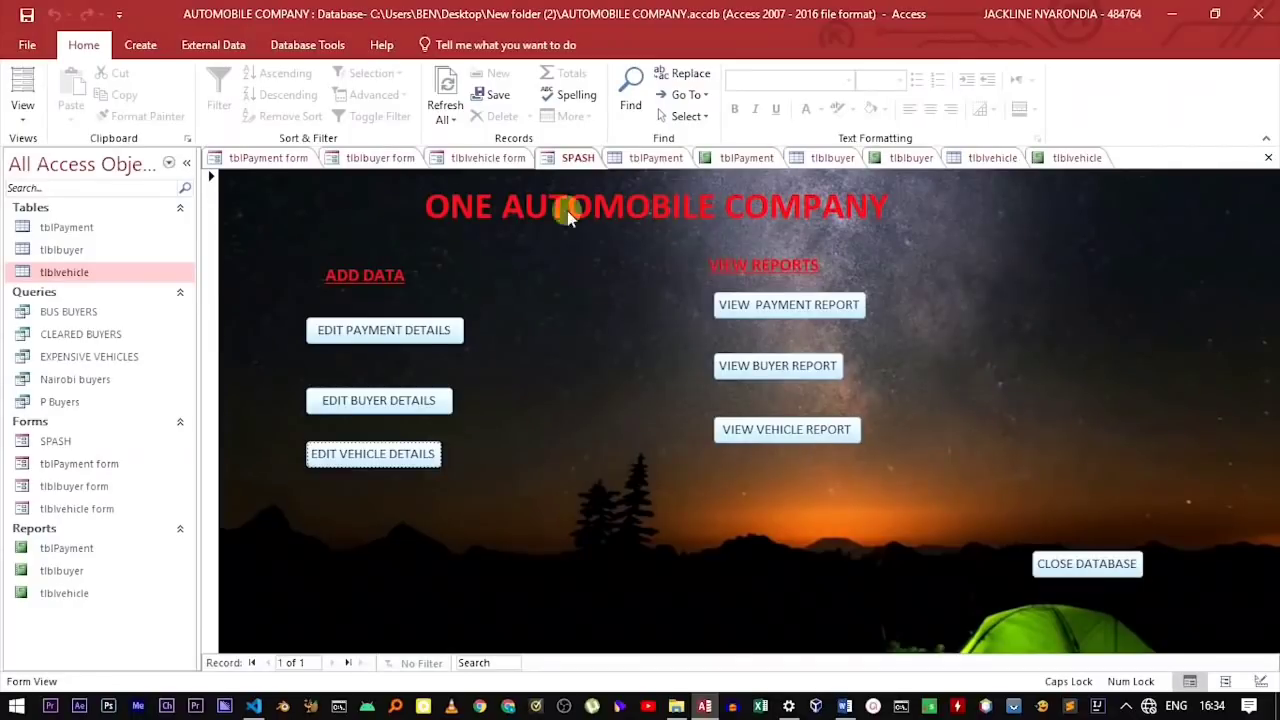
Step: Test VIEW PAYMENT REPORT on the splash form, check the report in Design View and Report View, and return to SPASH
{"action": "left_click", "coordinate": [790, 306]}
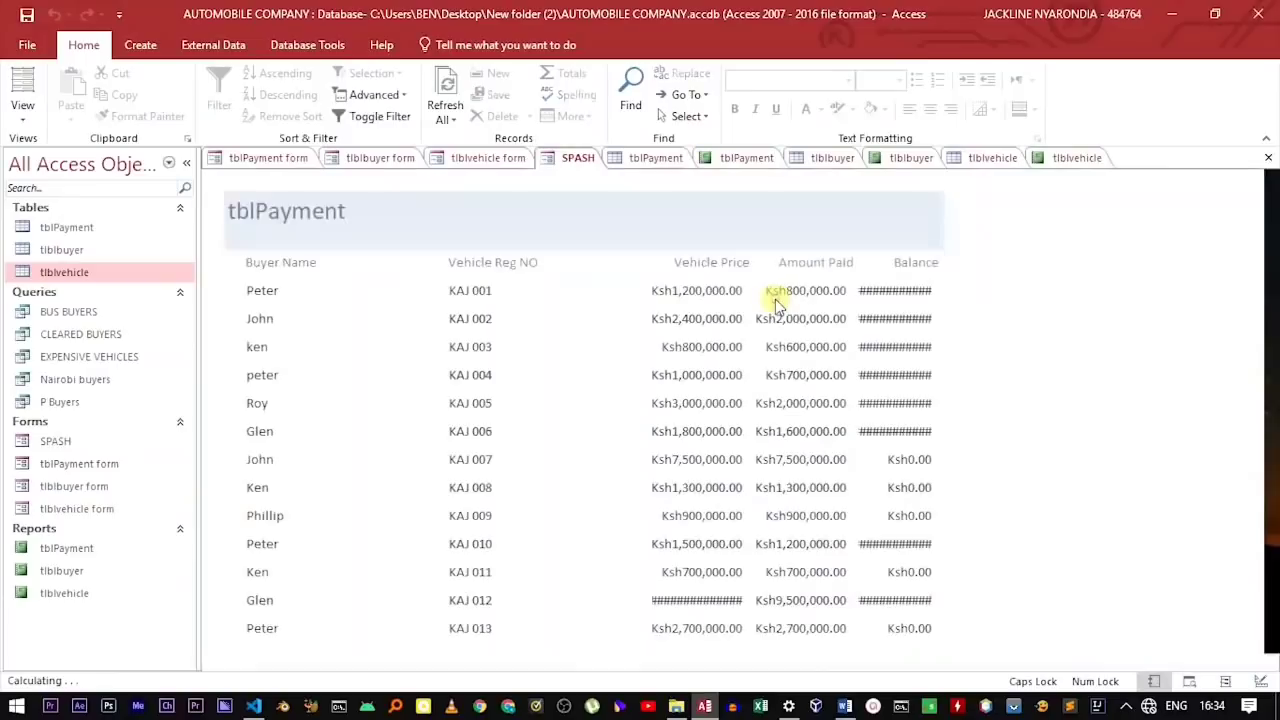
{"action": "right_click", "coordinate": [352, 290]}
{"action": "left_click", "coordinate": [1100, 580]}
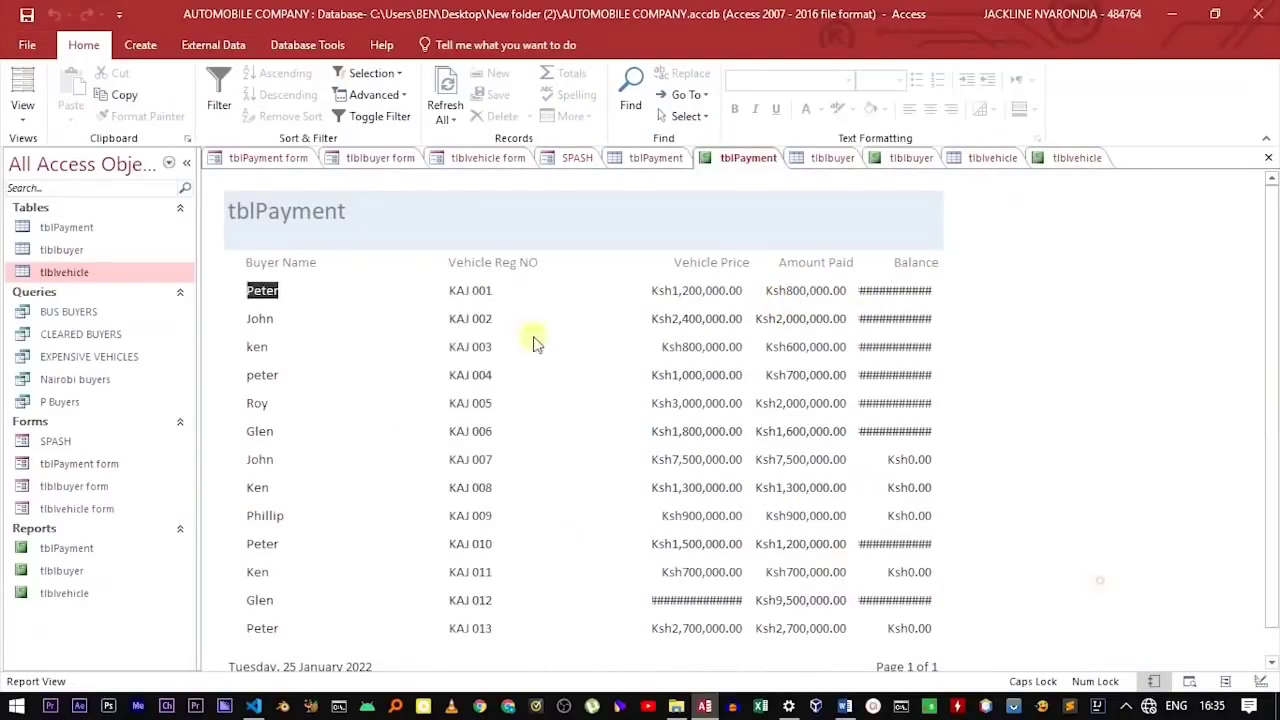
{"action": "left_click", "coordinate": [22, 105]}
{"action": "left_click", "coordinate": [70, 277]}
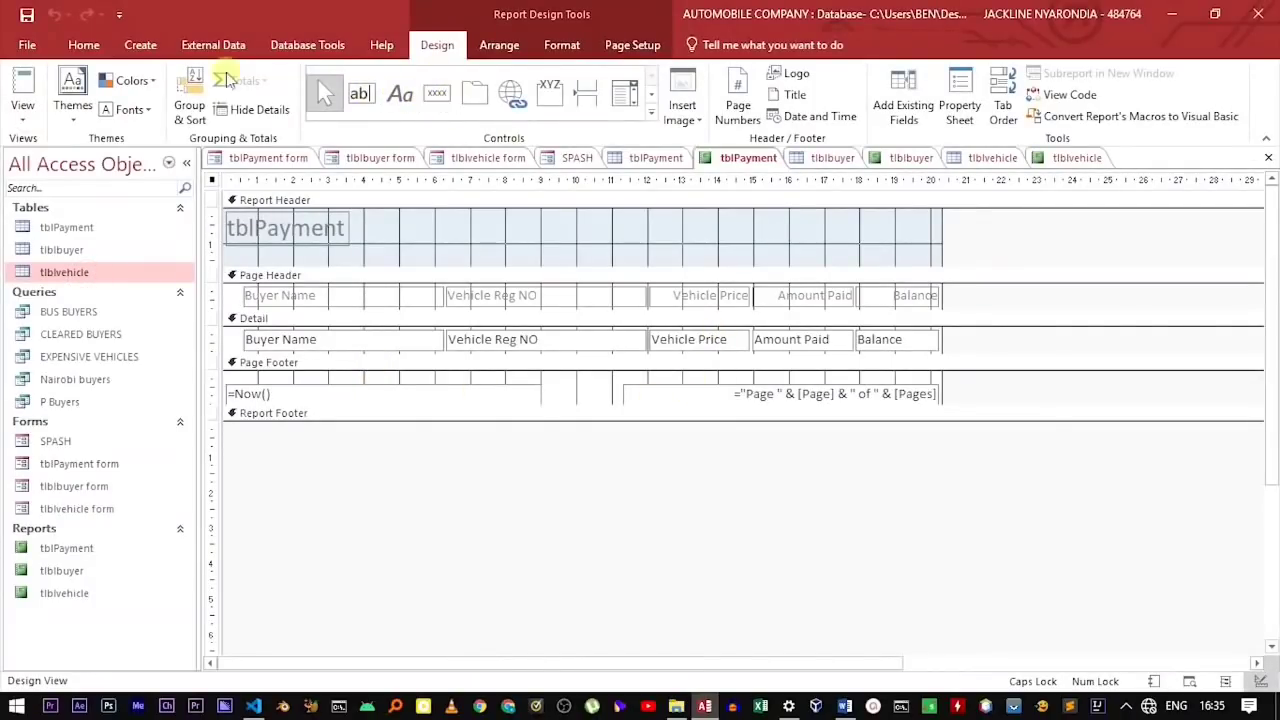
{"action": "left_click", "coordinate": [24, 86]}
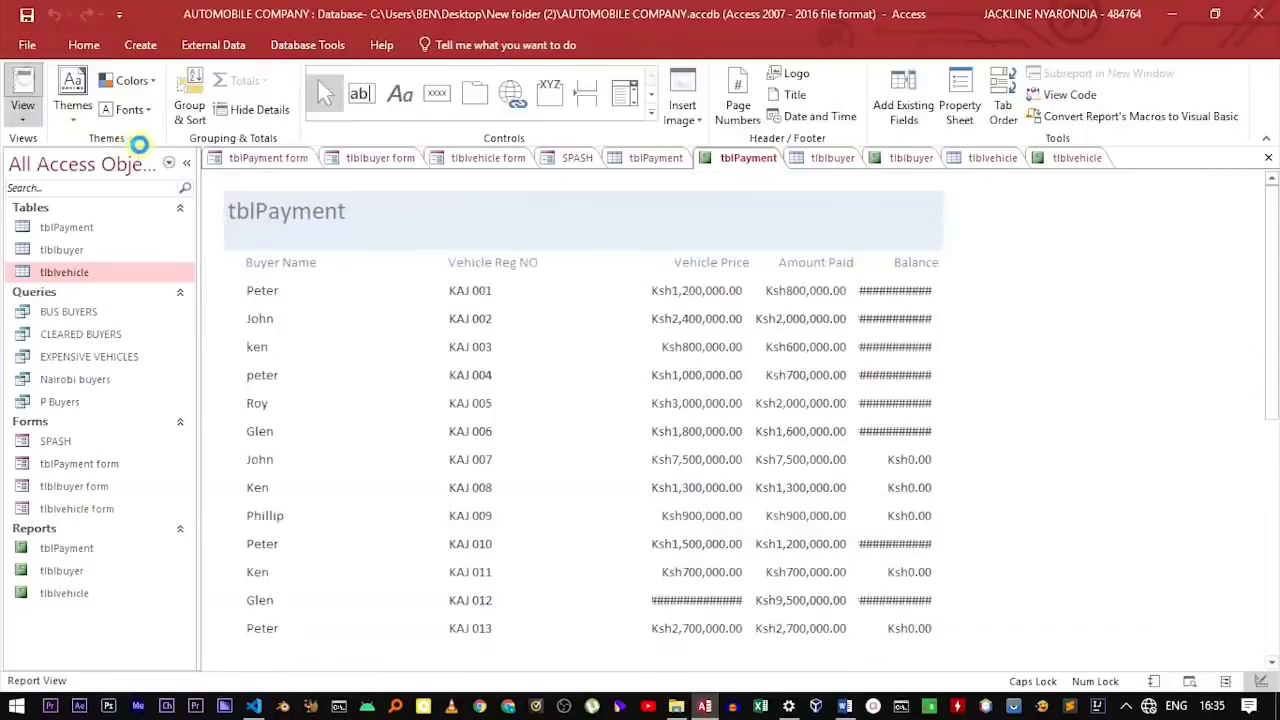
{"action": "left_click", "coordinate": [580, 160]}
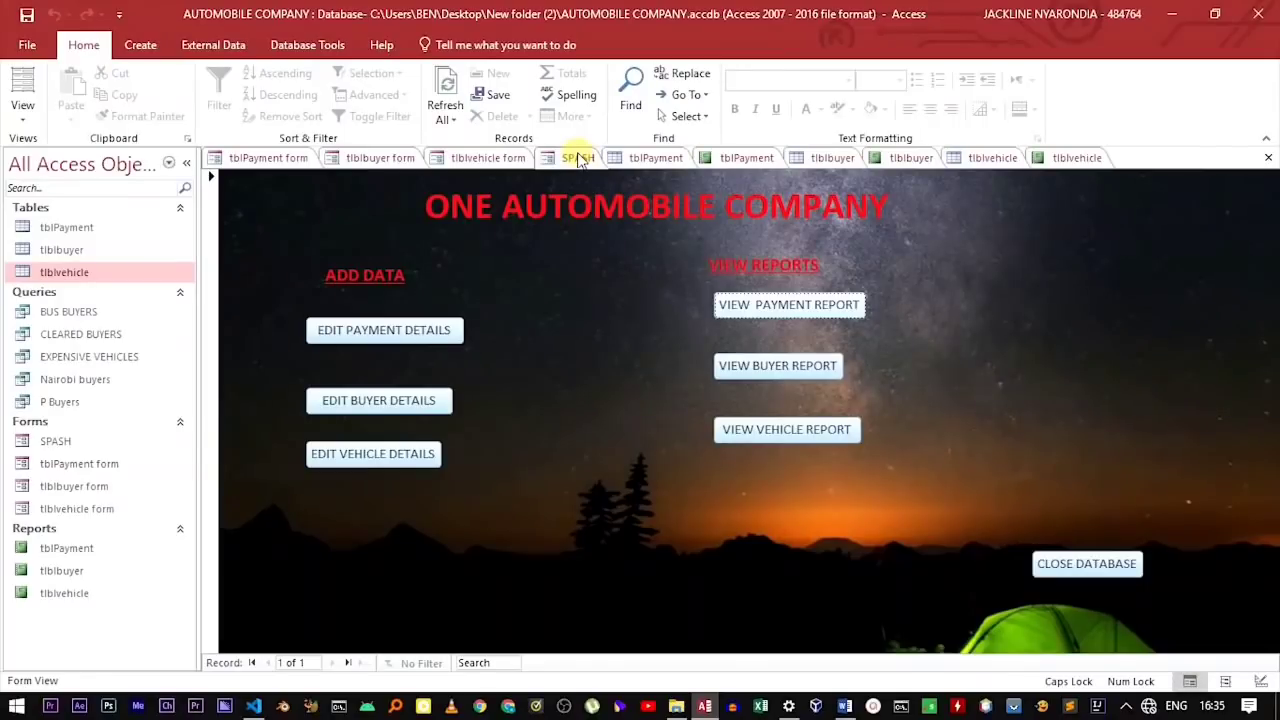
Step: Set SPASH as the display form in the current database's options and acknowledge the reopen notice
{"action": "left_click", "coordinate": [29, 47]}
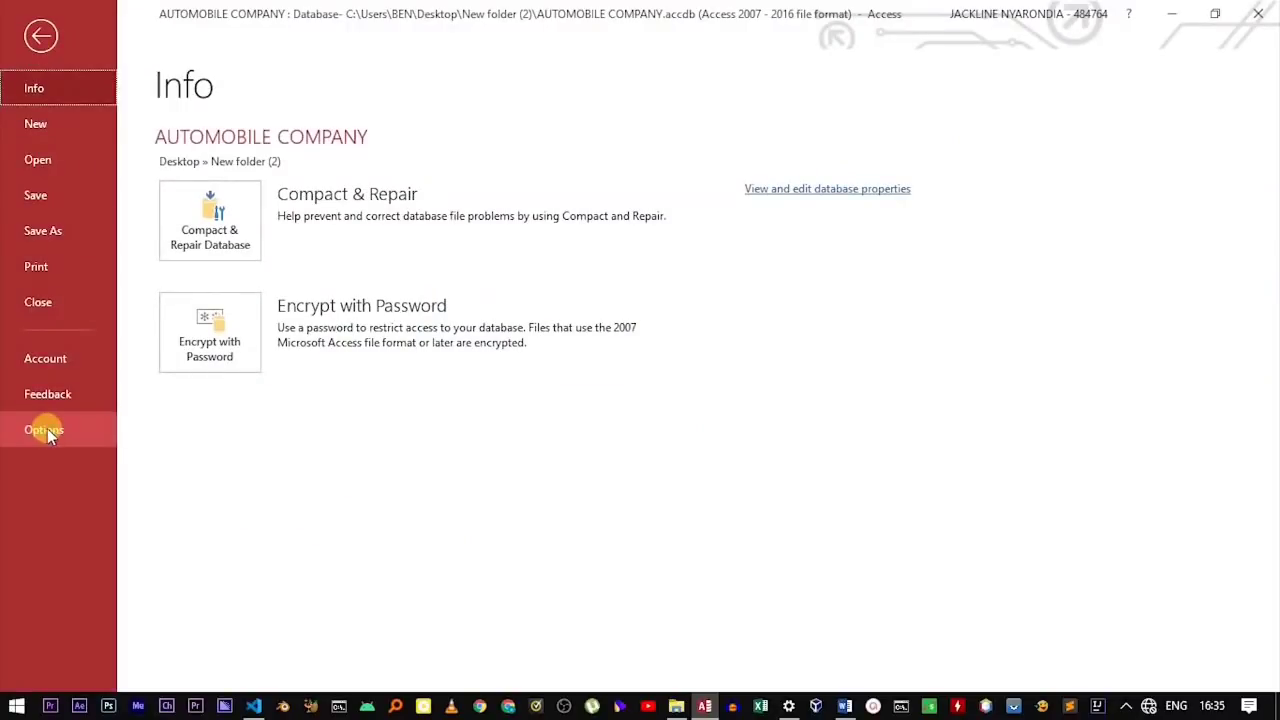
{"action": "left_click", "coordinate": [44, 429]}
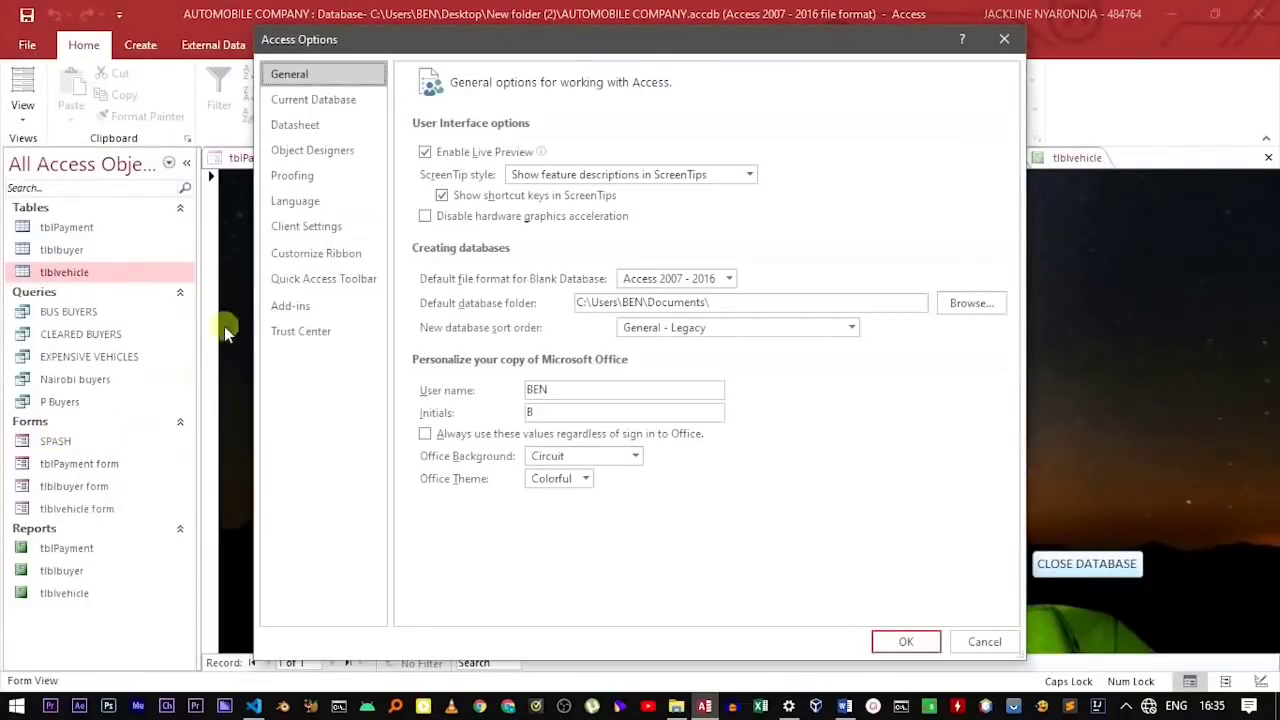
{"action": "left_click", "coordinate": [312, 104]}
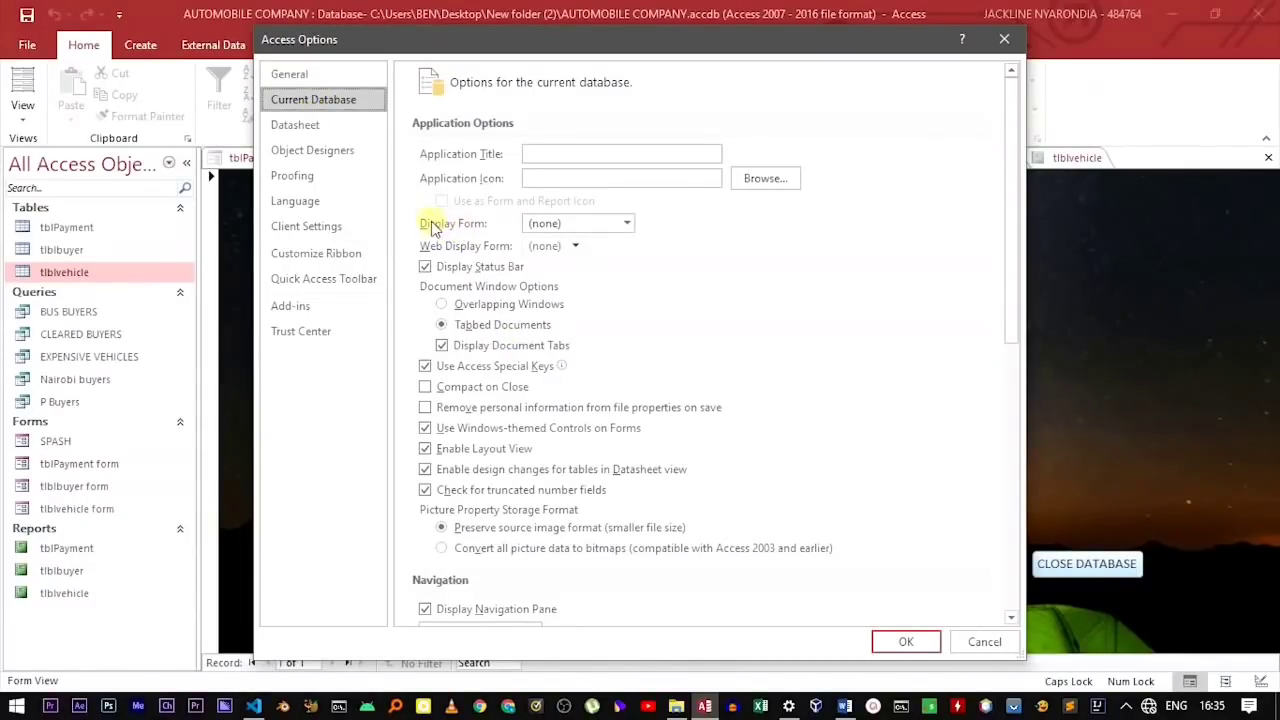
{"action": "left_click", "coordinate": [574, 225]}
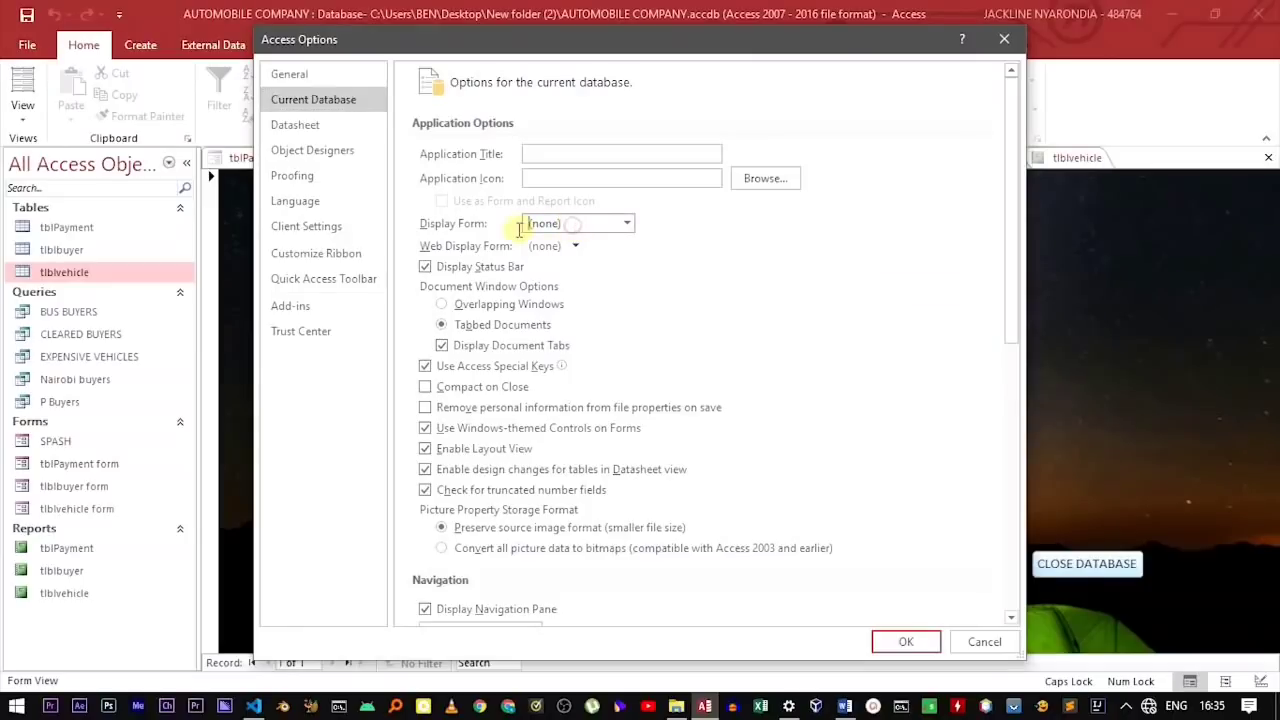
{"action": "double_click", "coordinate": [574, 225]}
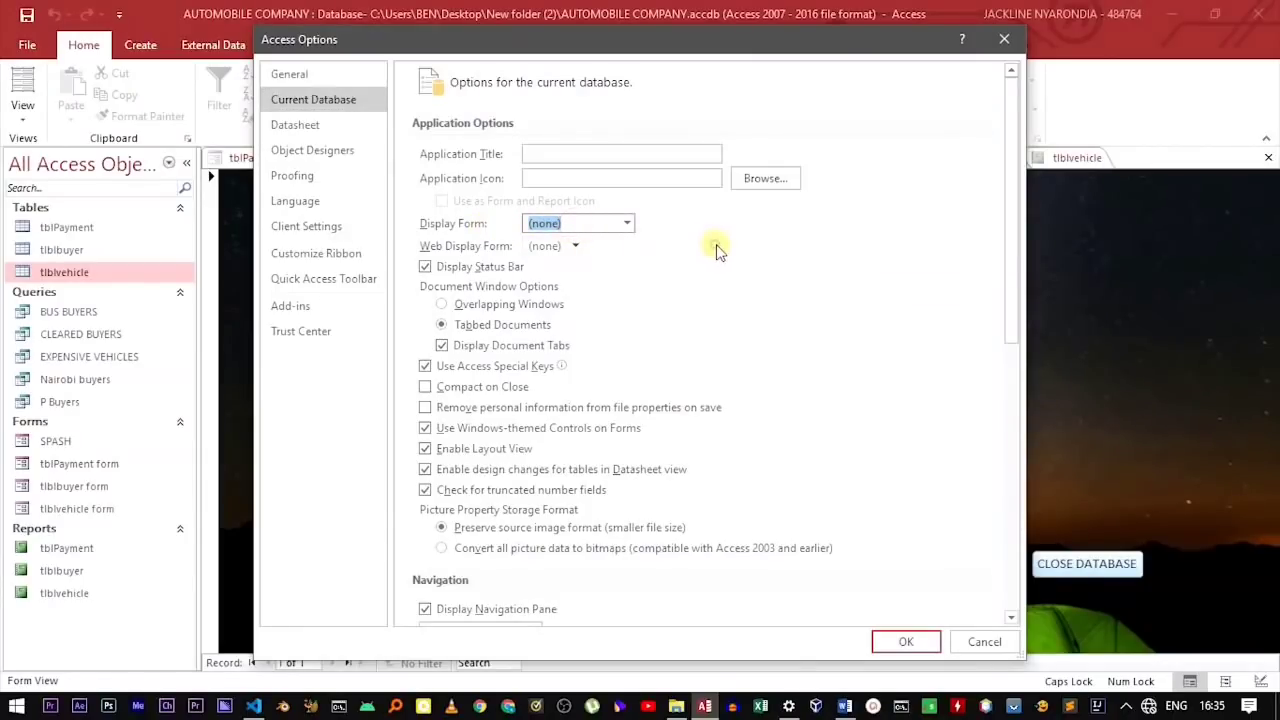
{"action": "left_click", "coordinate": [627, 226]}
{"action": "left_click", "coordinate": [606, 257]}
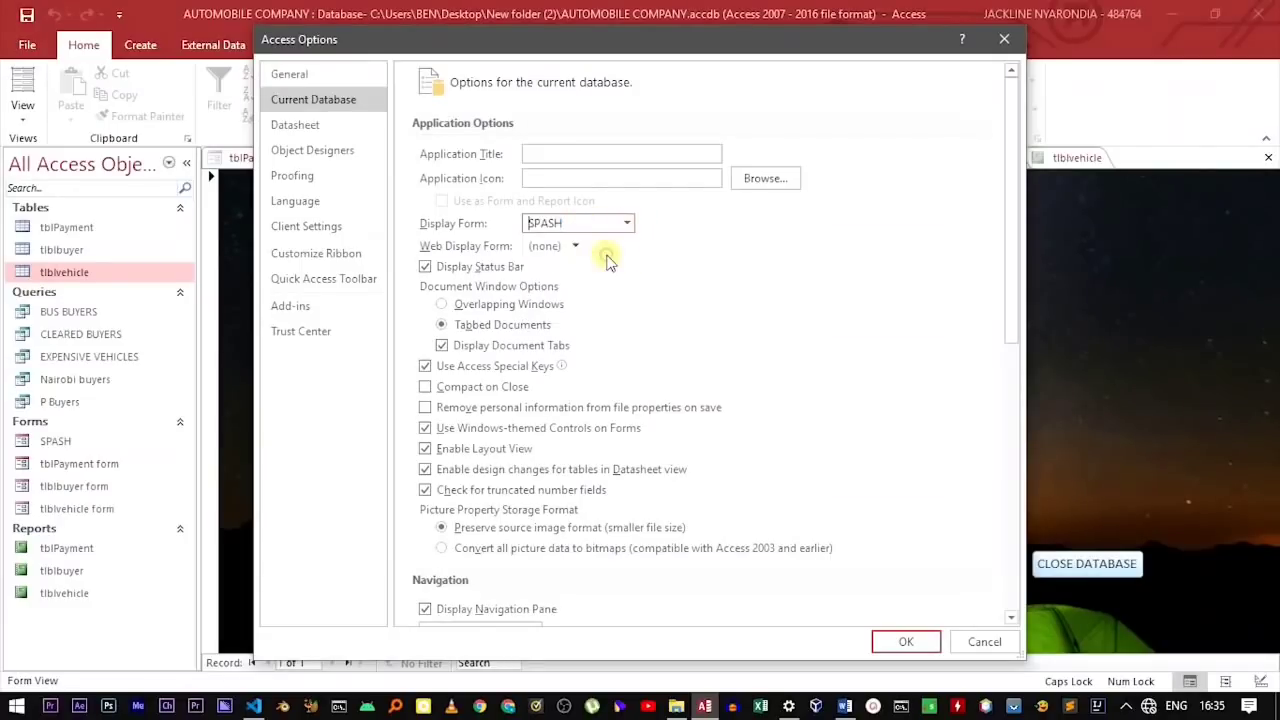
{"action": "left_click", "coordinate": [896, 644]}
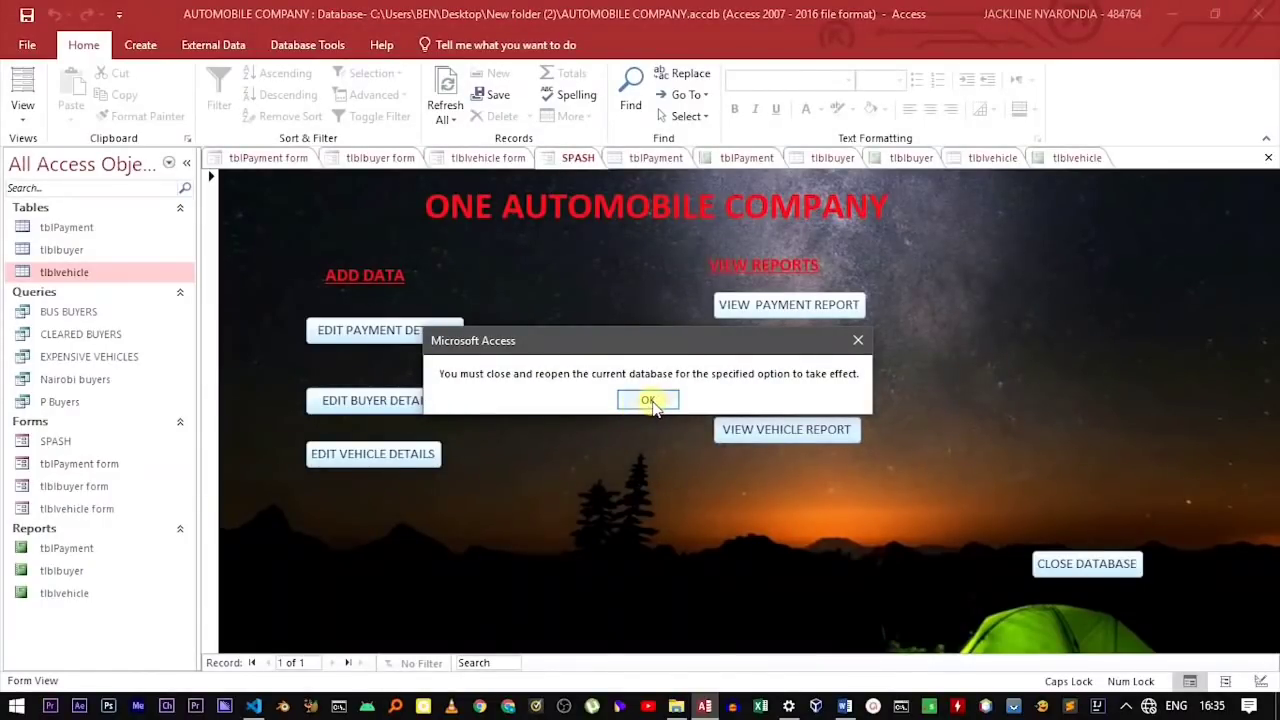
{"action": "left_click", "coordinate": [650, 402]}
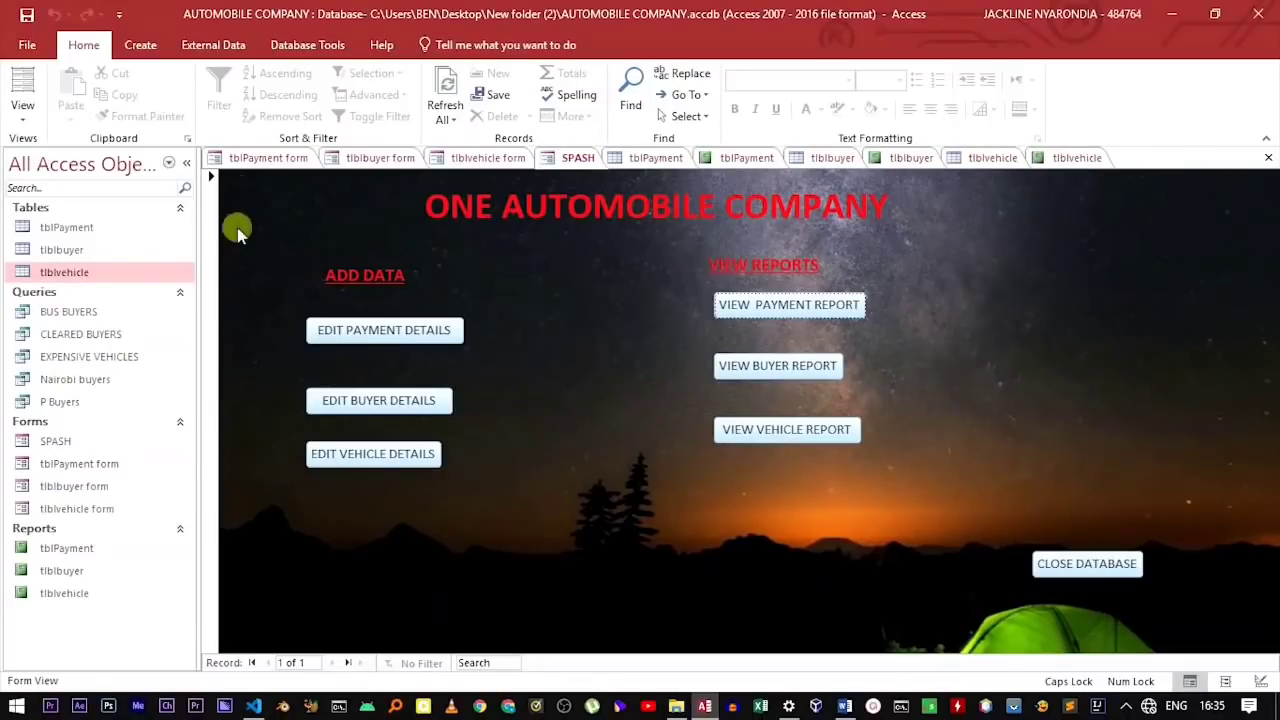
{"action": "left_click", "coordinate": [100, 252]}
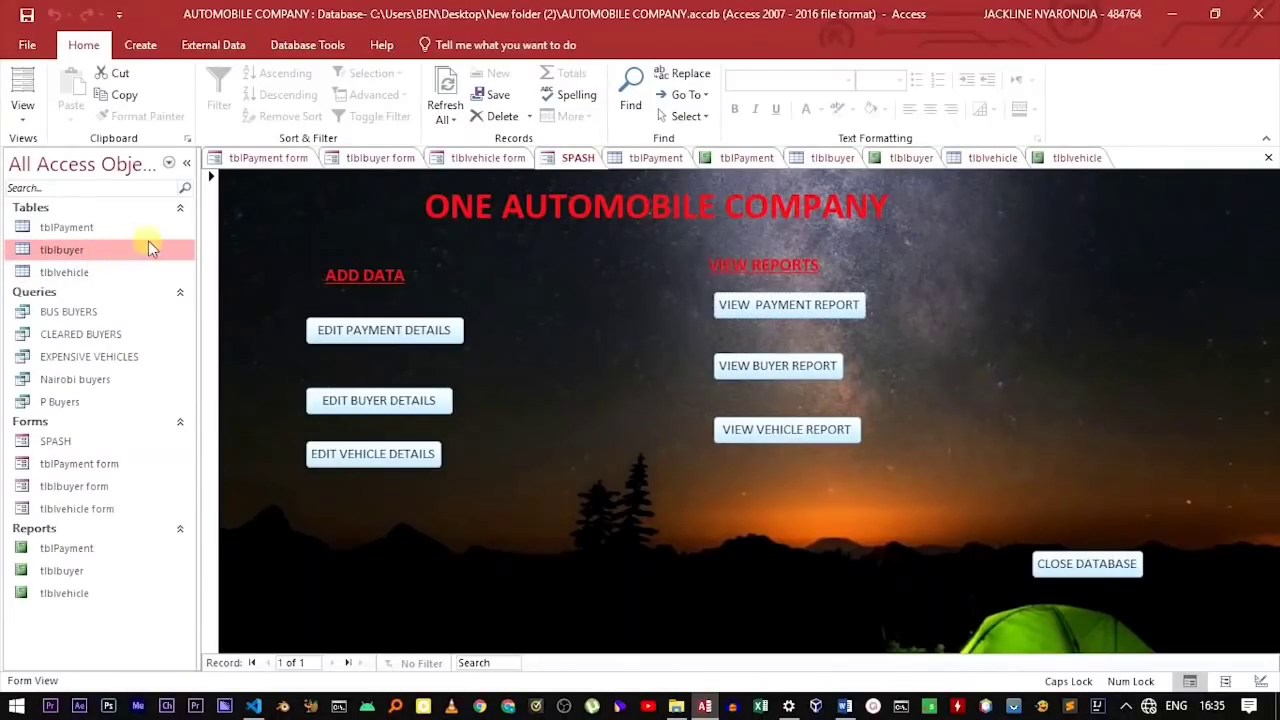
{"action": "left_click", "coordinate": [100, 270]}
{"action": "left_click", "coordinate": [100, 252]}
{"action": "left_click", "coordinate": [100, 264]}
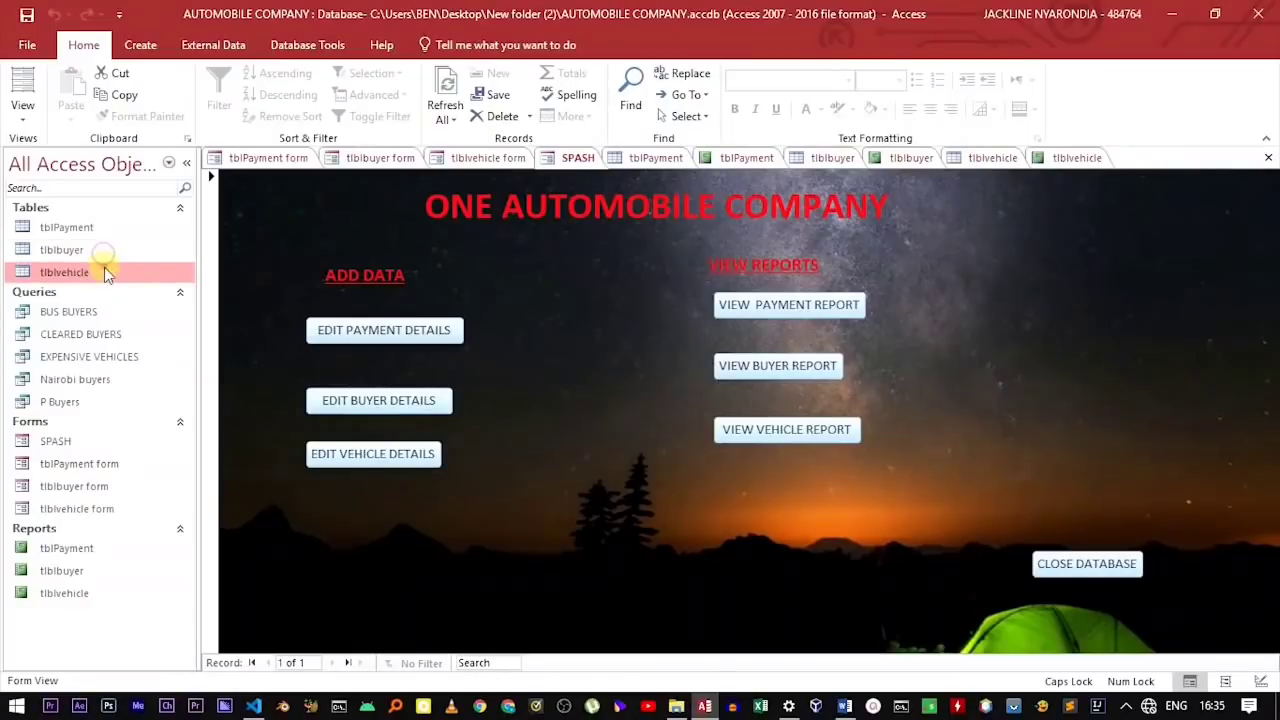
{"action": "left_click", "coordinate": [100, 249]}
{"action": "left_click", "coordinate": [95, 228]}
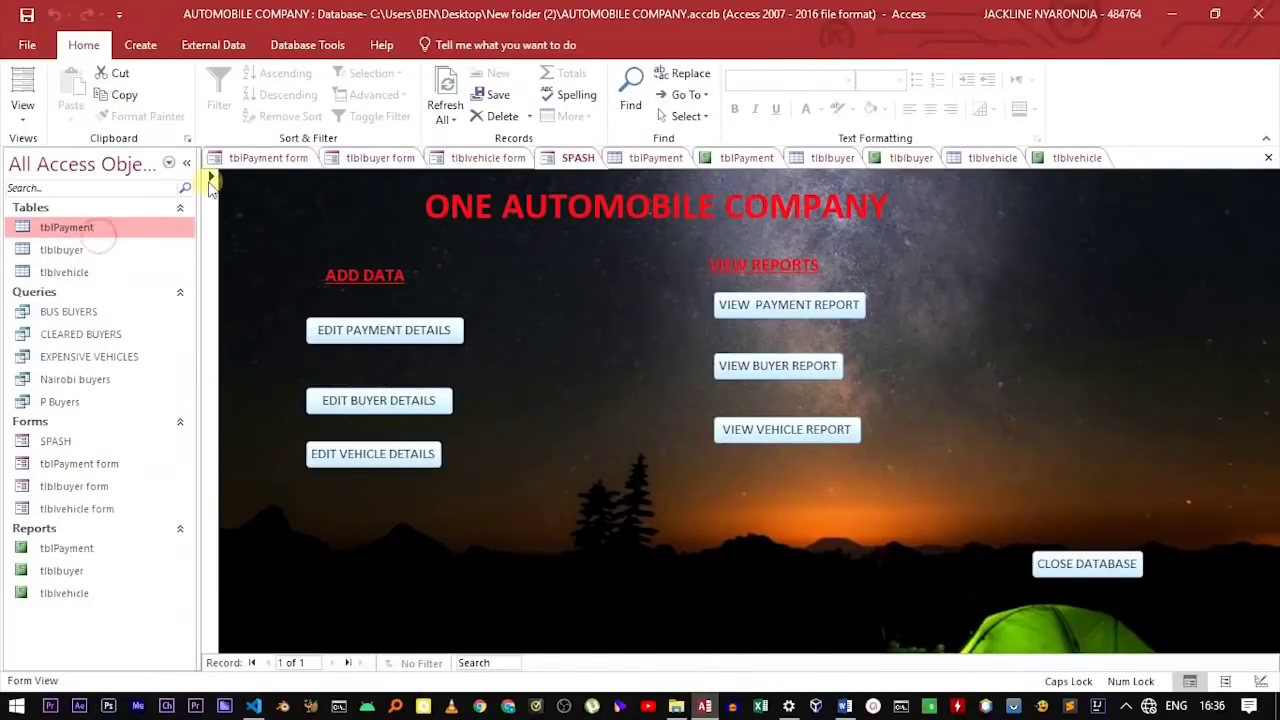
{"action": "left_click", "coordinate": [210, 185]}
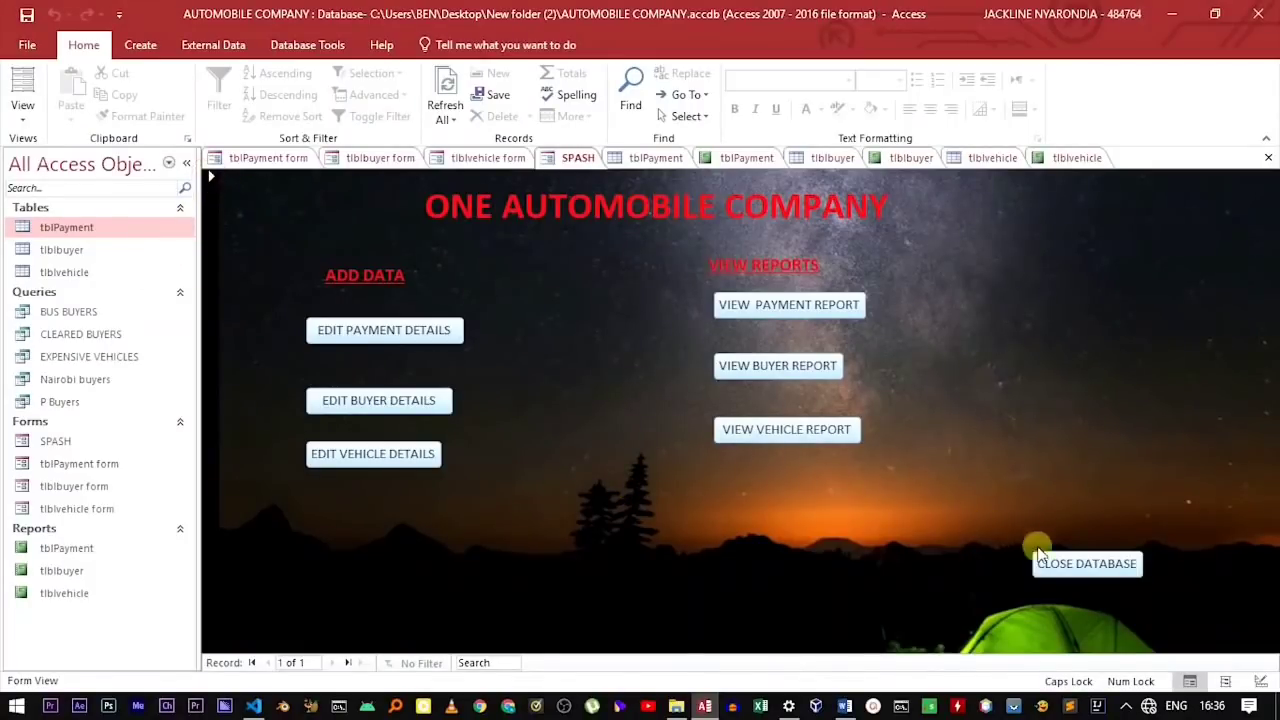
Step: Try CLOSE DATABASE on the splash form and bring the open tlblvehicle table into view
{"action": "left_click", "coordinate": [1075, 572]}
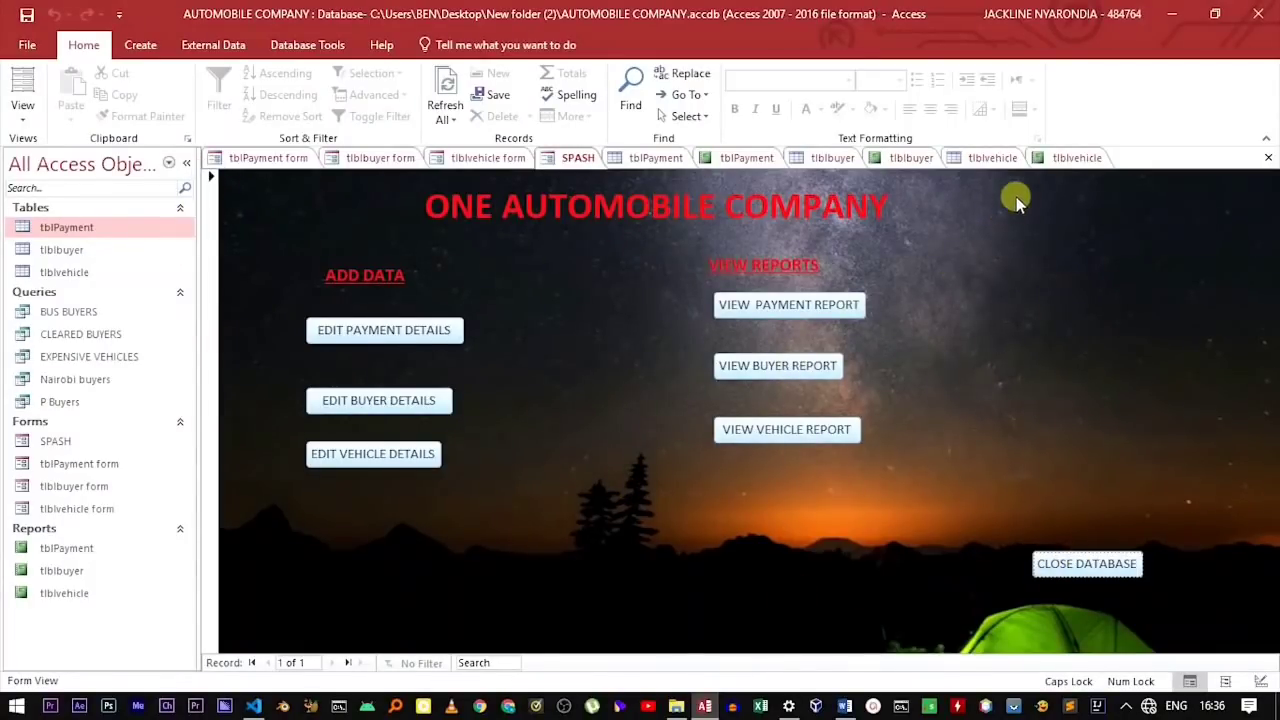
{"action": "left_click", "coordinate": [1066, 162]}
{"action": "left_click", "coordinate": [992, 160]}
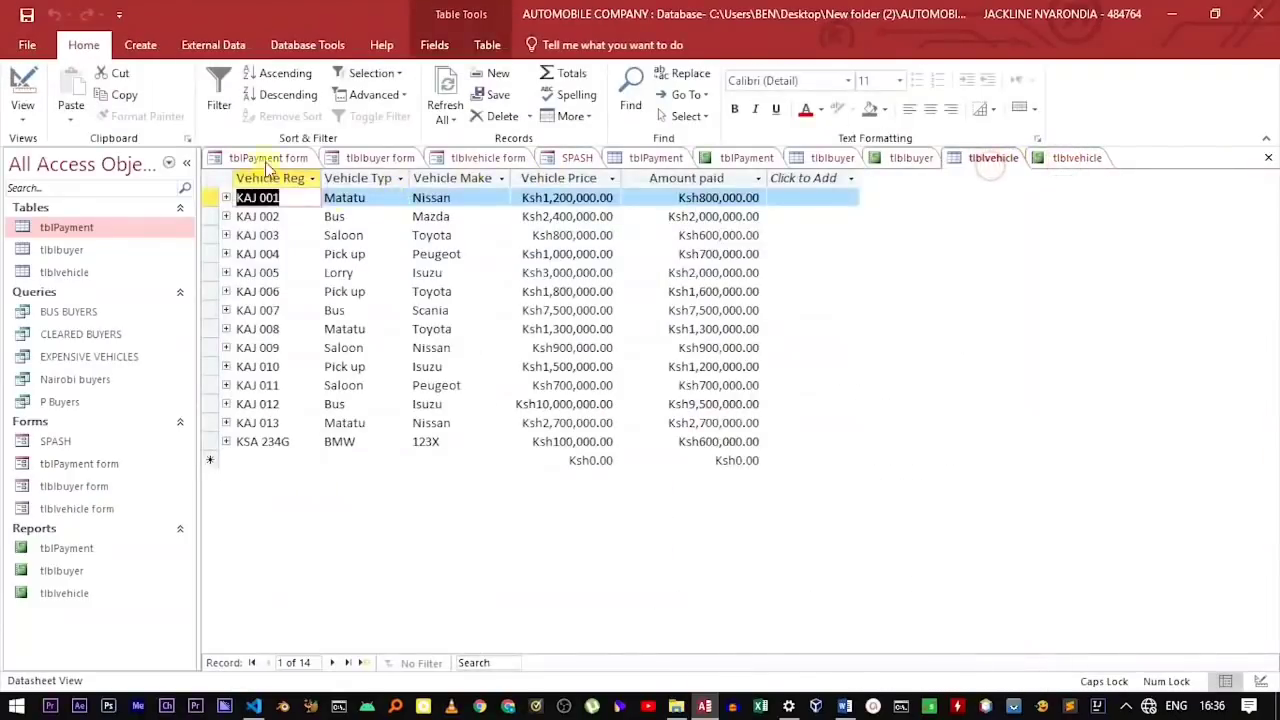